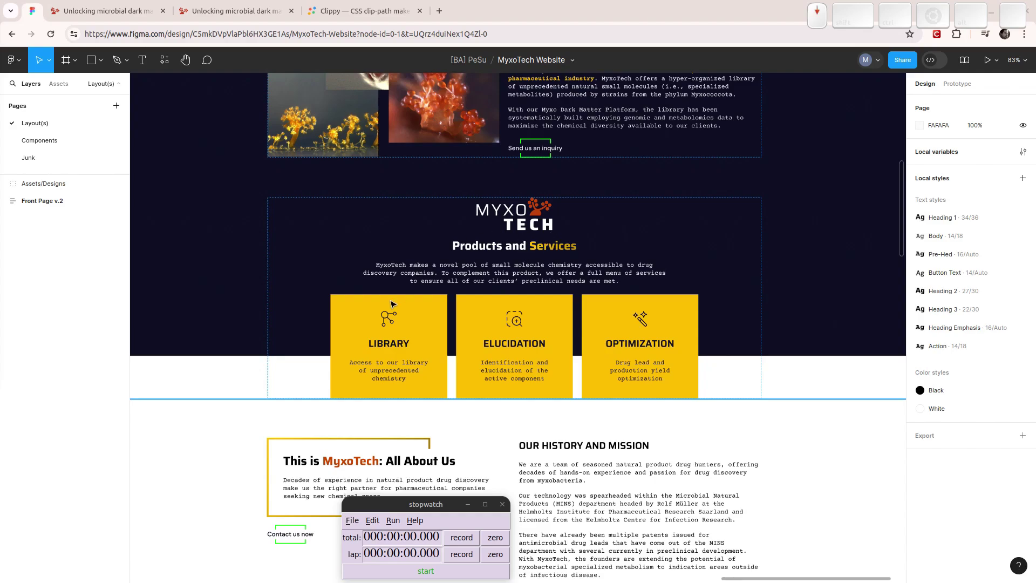
Step: Review the Figma front page layout and compare the two published hero section versions in Firefox
scroll(390, 304, down, 3)
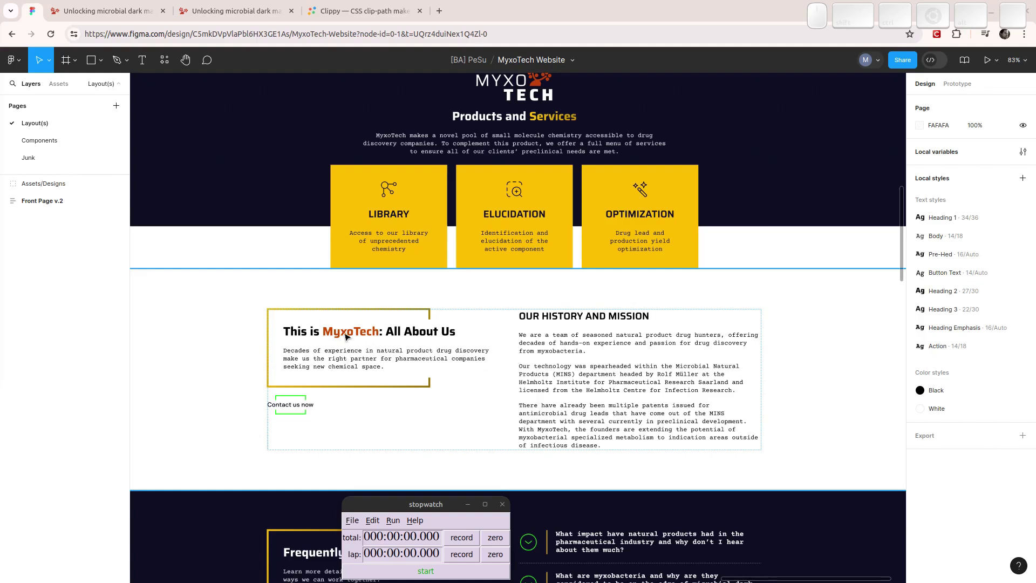
key(ctrl+Tab)
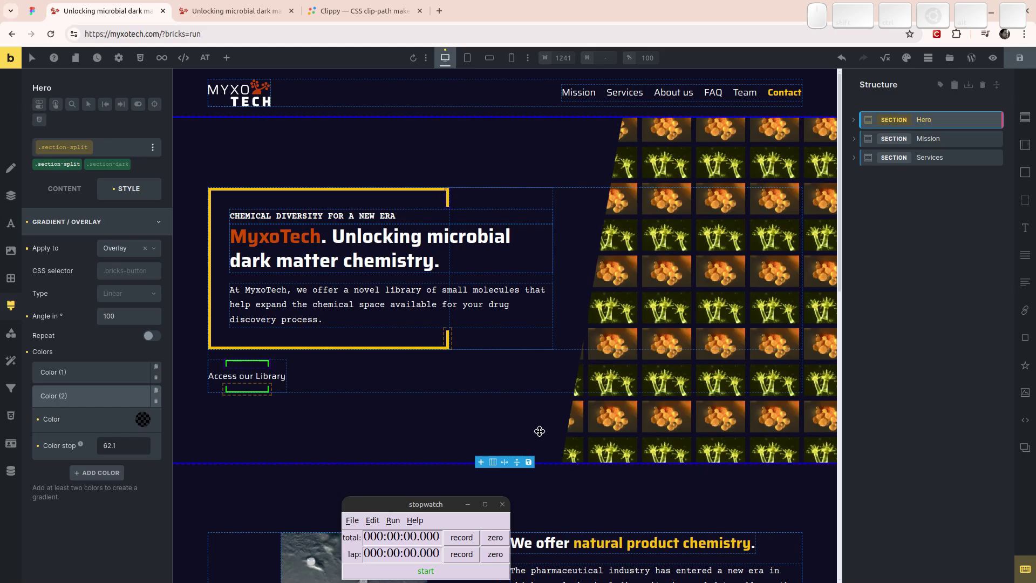
key(super)
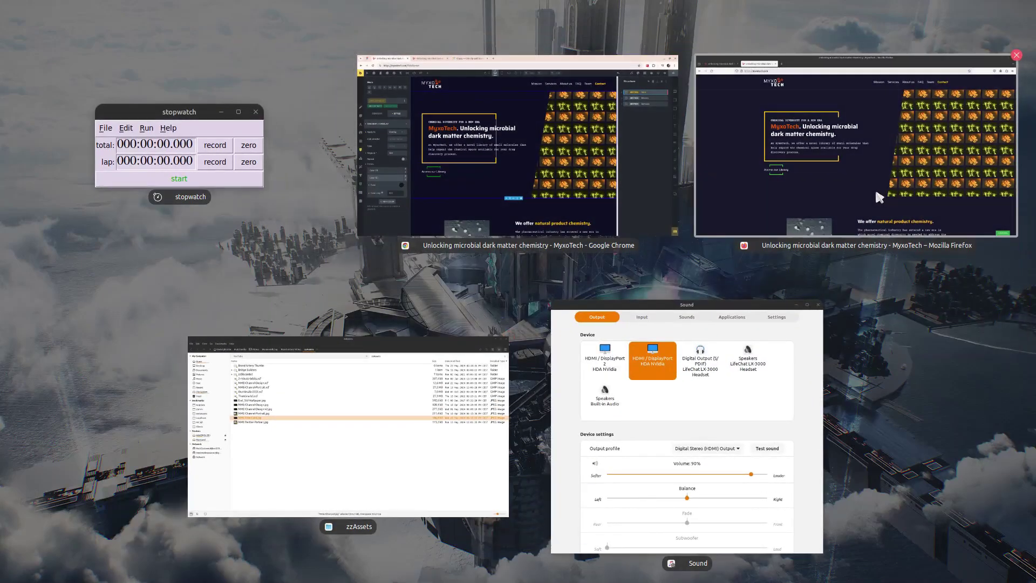
click(875, 187)
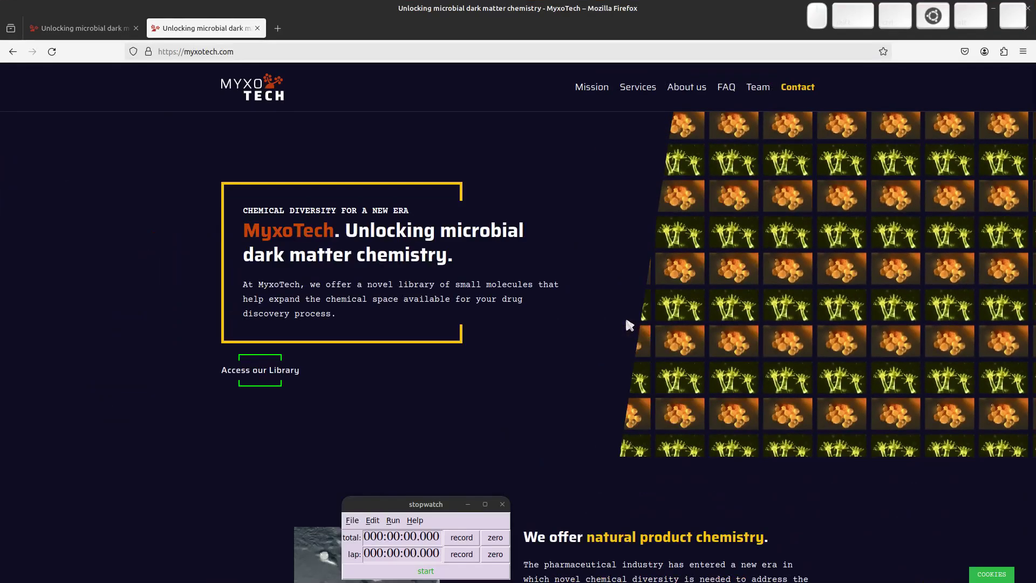
click(116, 27)
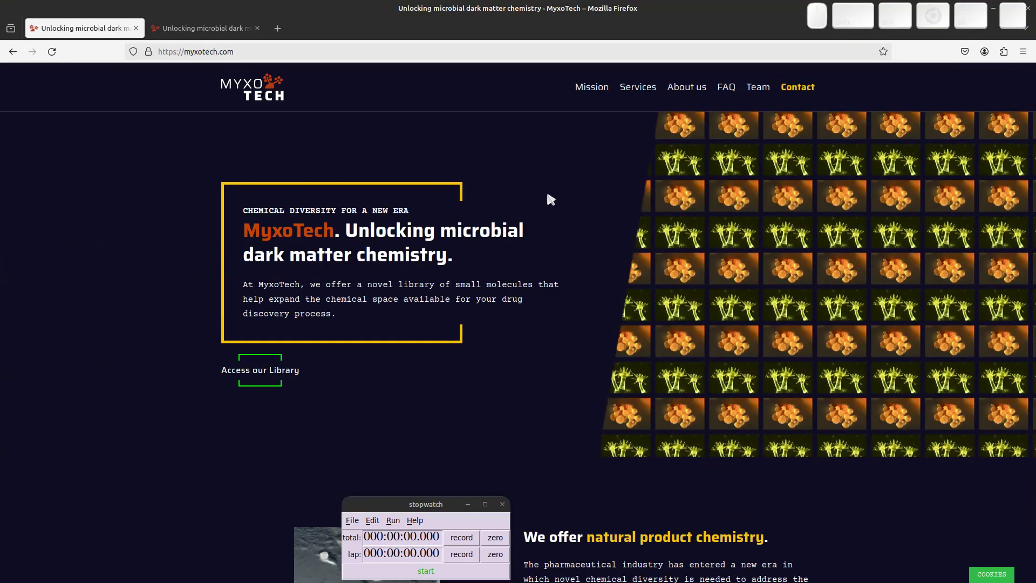
key(super)
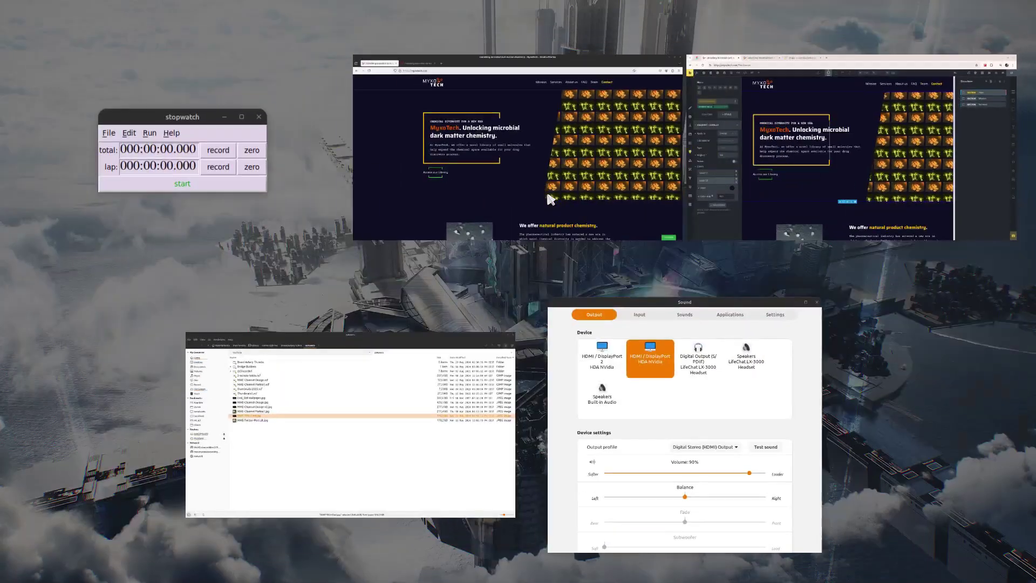
click(789, 167)
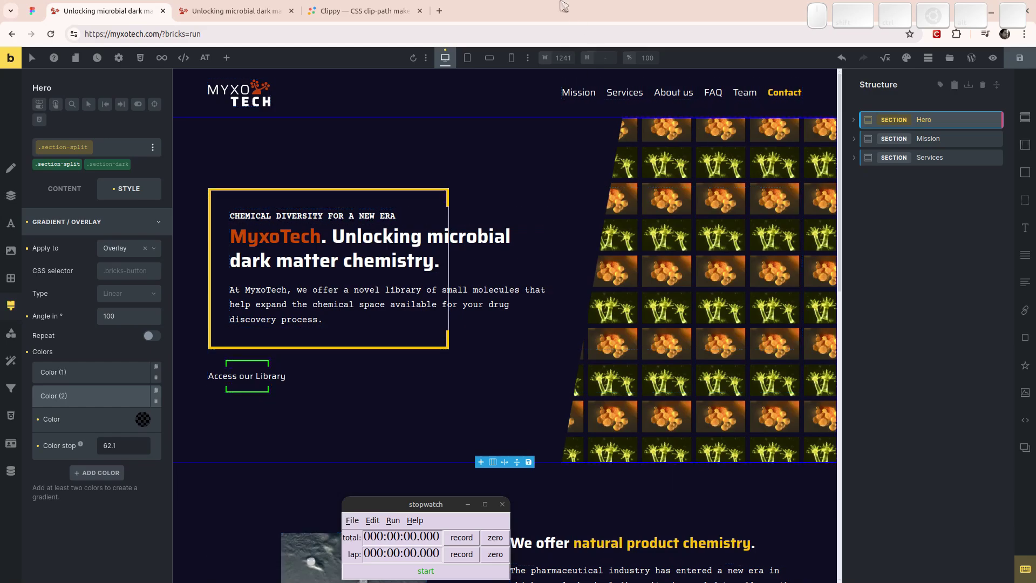
Step: Examine the existing polygon code in Clippy and preview the decagon, bevel, heptagon and right arrow clip-path shapes
click(338, 10)
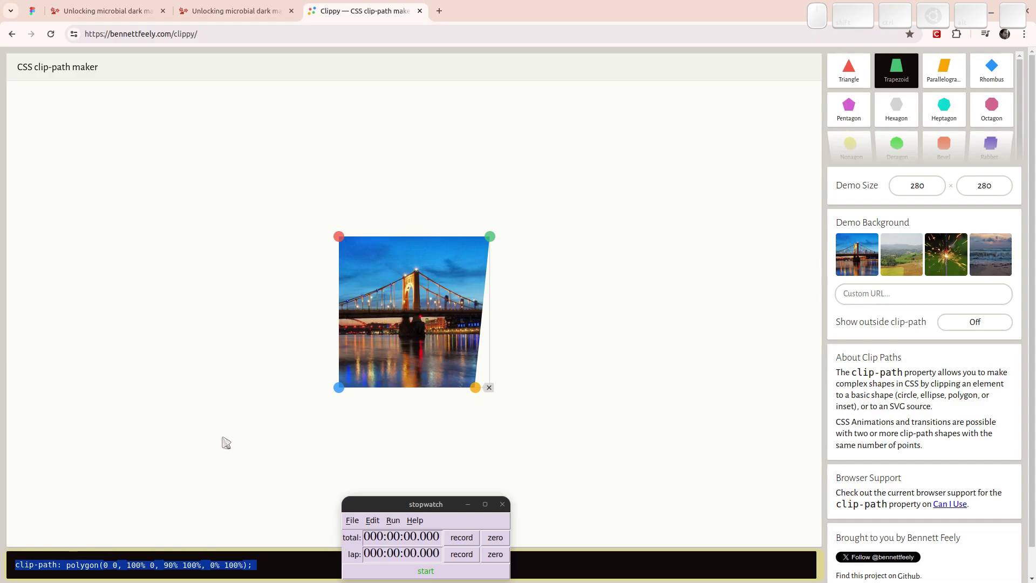
click(277, 566)
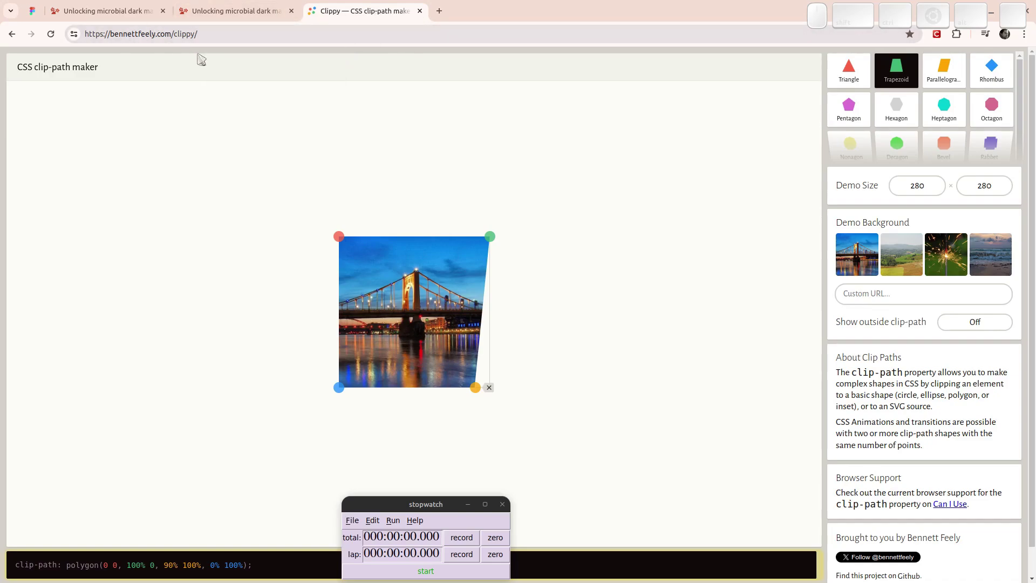
click(93, 6)
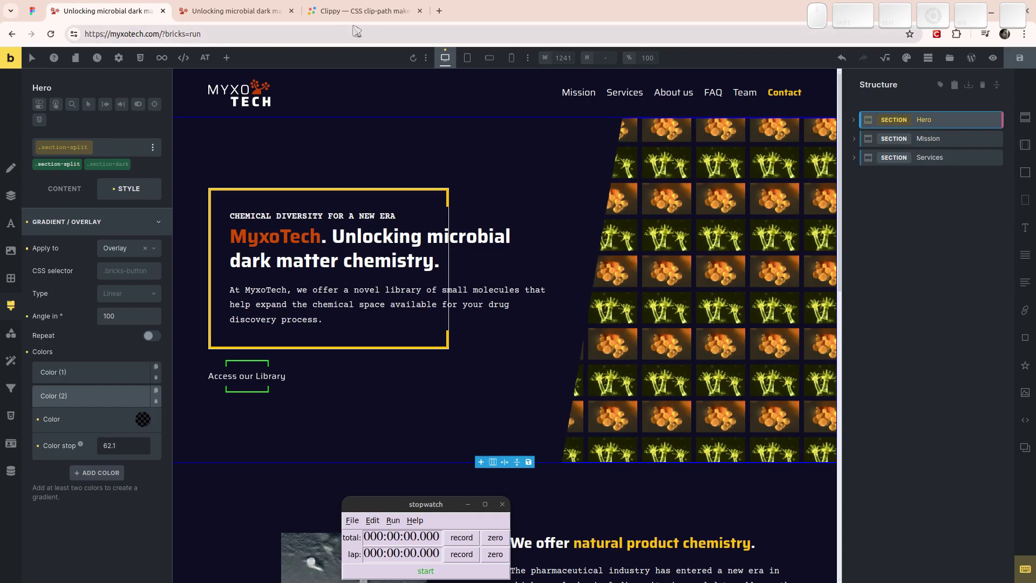
click(361, 10)
click(899, 147)
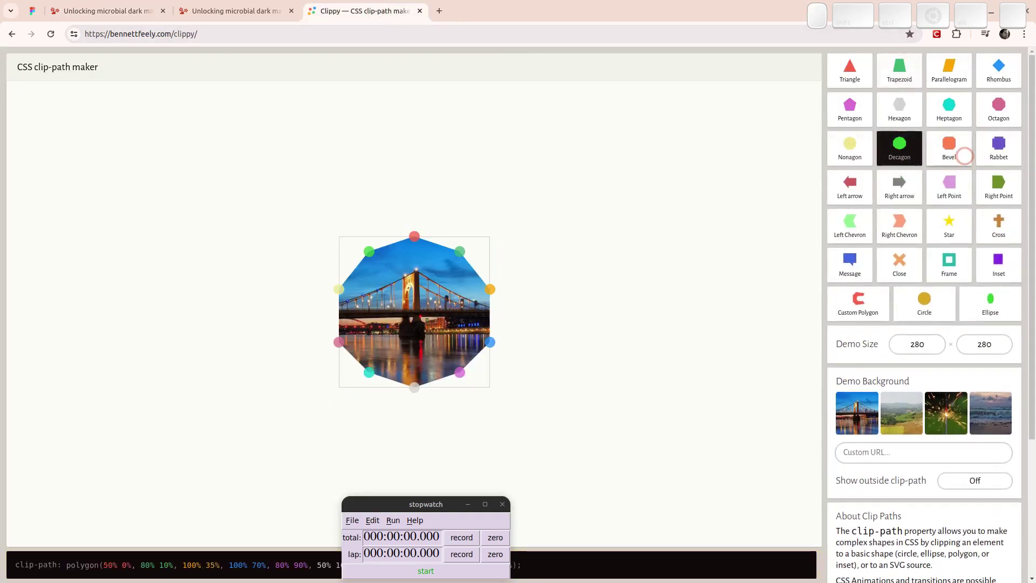
click(949, 144)
click(948, 108)
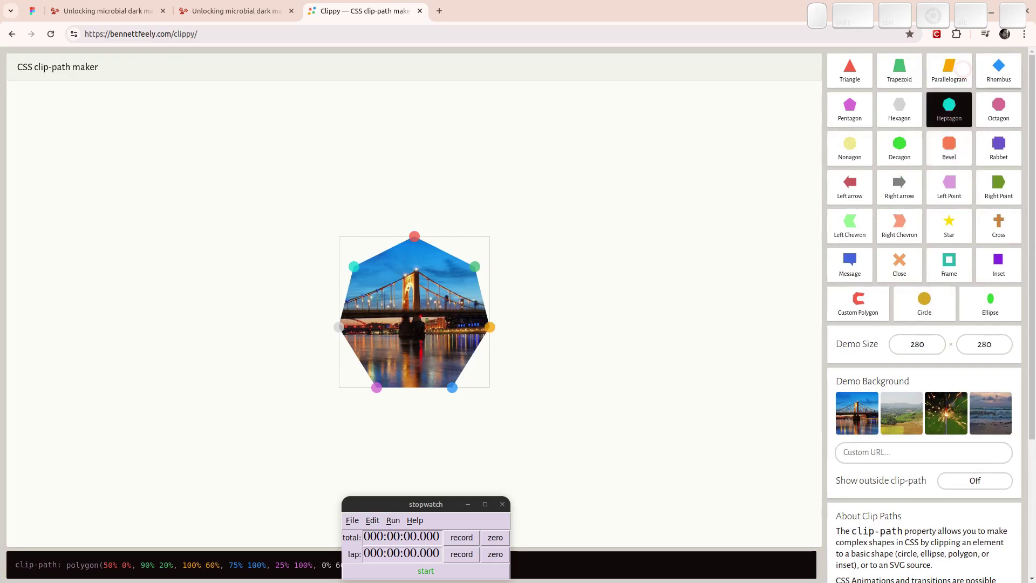
click(899, 189)
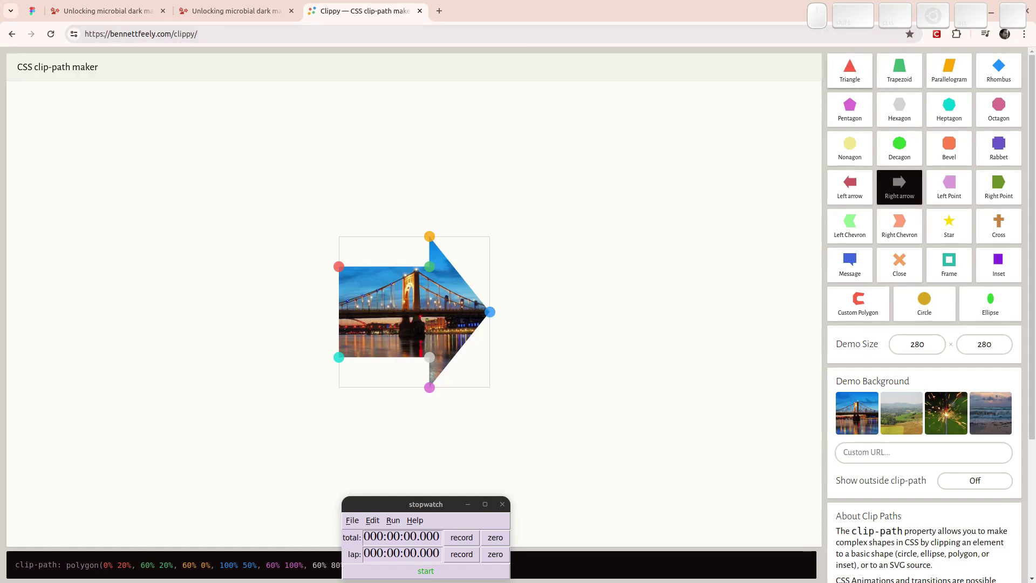
Step: Reshape a trapezoid clip-path with upper corners at 0 0 and 100% 0, pulling the lower-right corner slightly inward for a slanted edge
click(899, 73)
drag(367, 238, 308, 224)
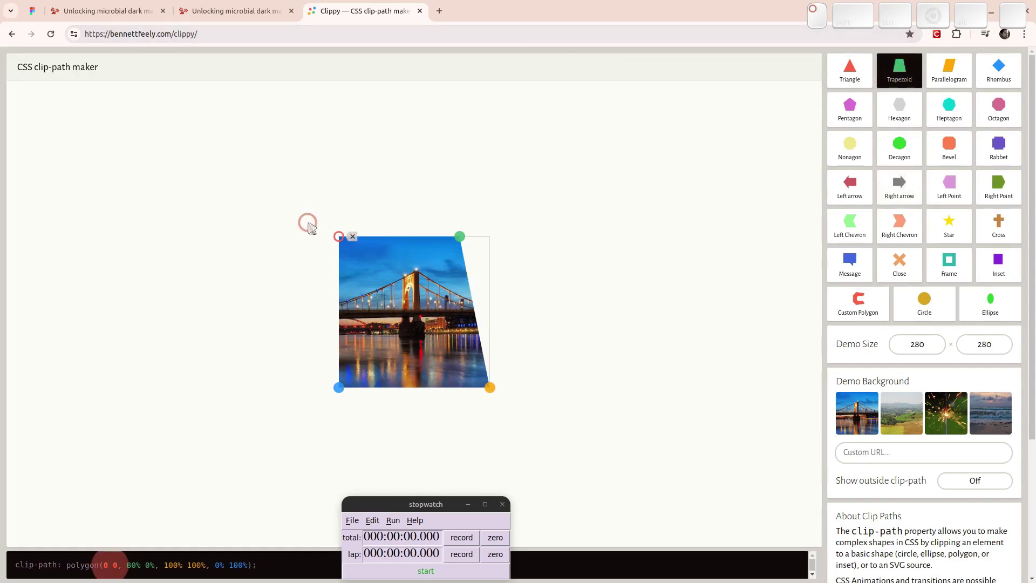
drag(459, 236, 528, 227)
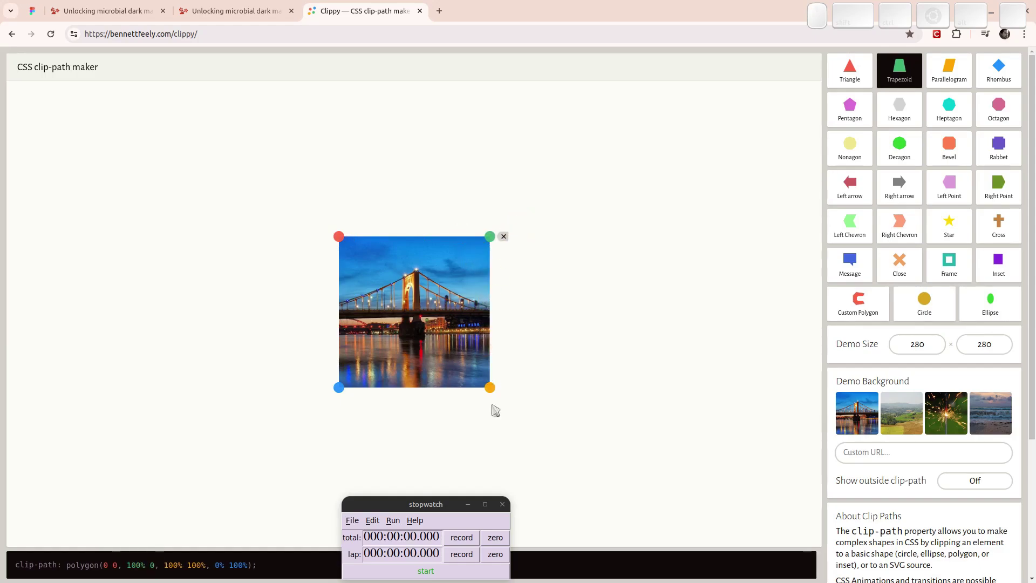
mouse_move(490, 388)
mouse_down()
mouse_move(478, 402)
mouse_move(479, 390)
mouse_up()
Step: Return to the Bricks builder, inspect both gradient overlay colors of the Hero section and clear its gradient overlay settings
click(103, 11)
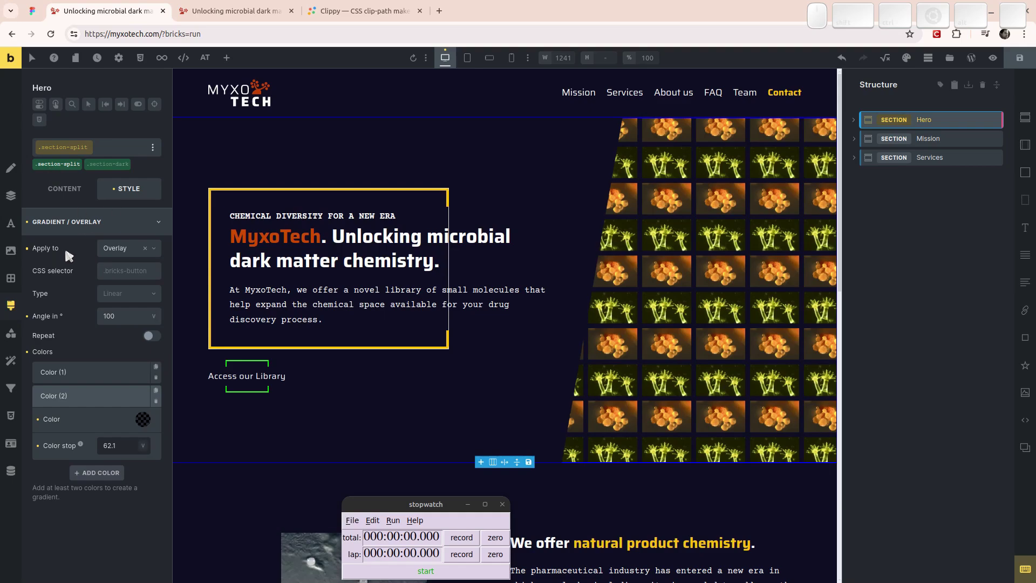
click(90, 374)
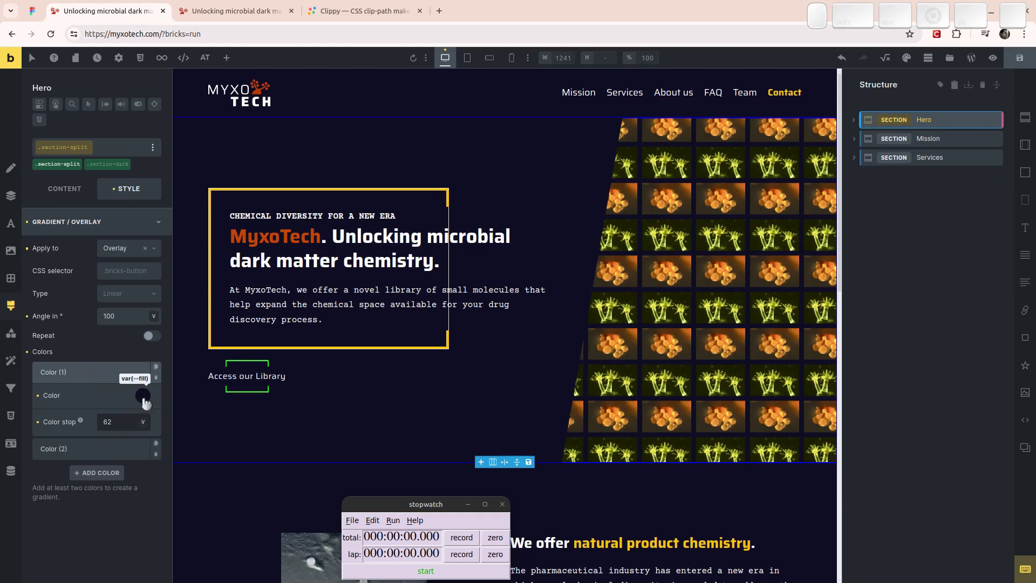
click(116, 448)
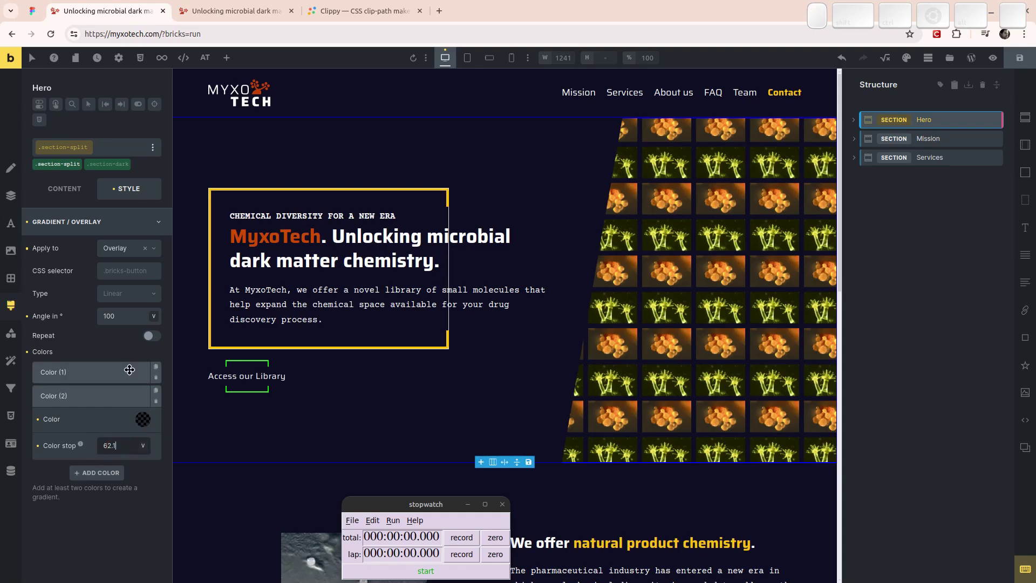
click(26, 222)
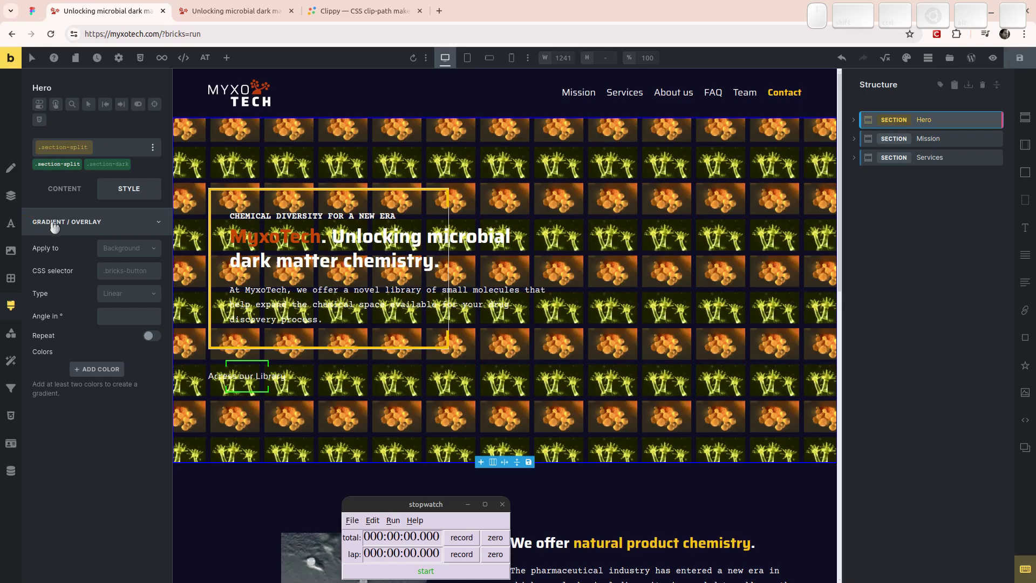
click(75, 229)
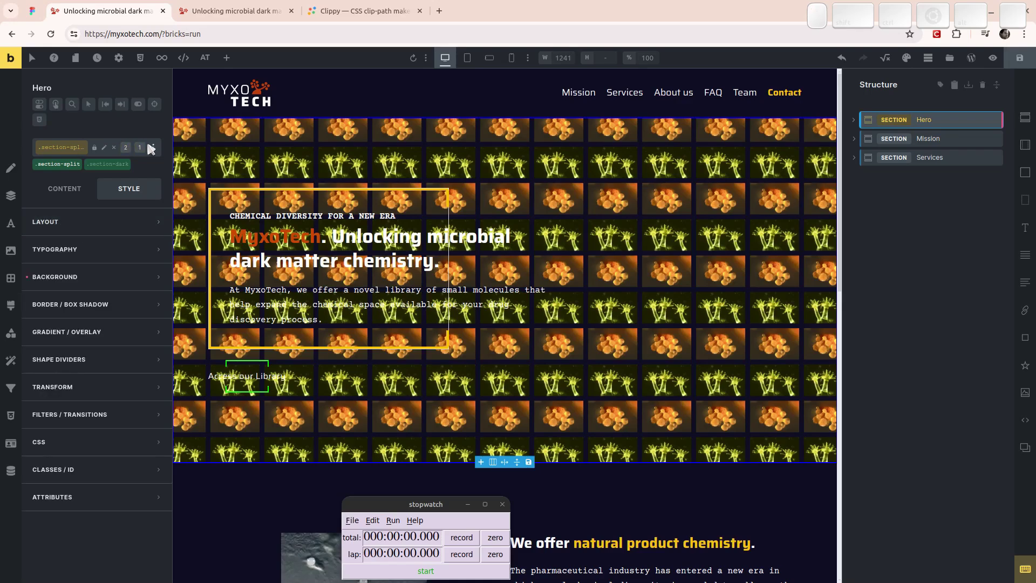
Step: Add a :before pseudo-element with empty content ("") to the .section-split class and set its background color to the dark var(--fill)
click(105, 104)
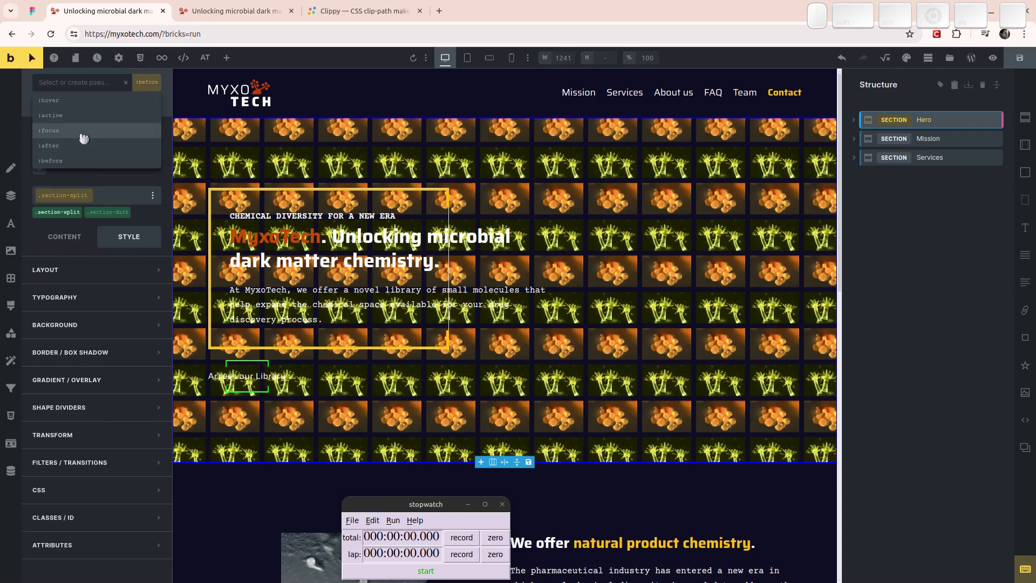
click(76, 104)
text("")
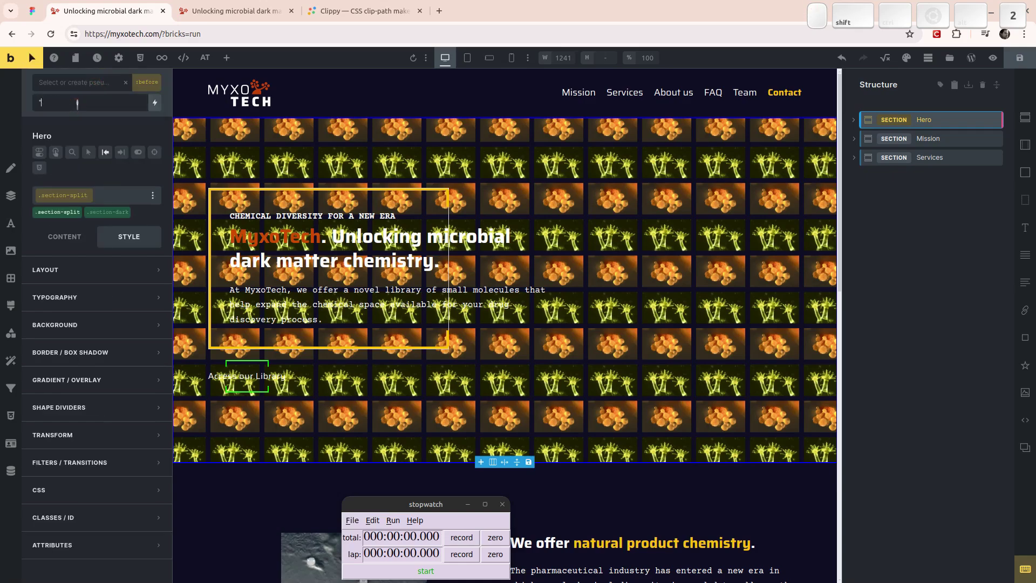
click(95, 325)
click(154, 295)
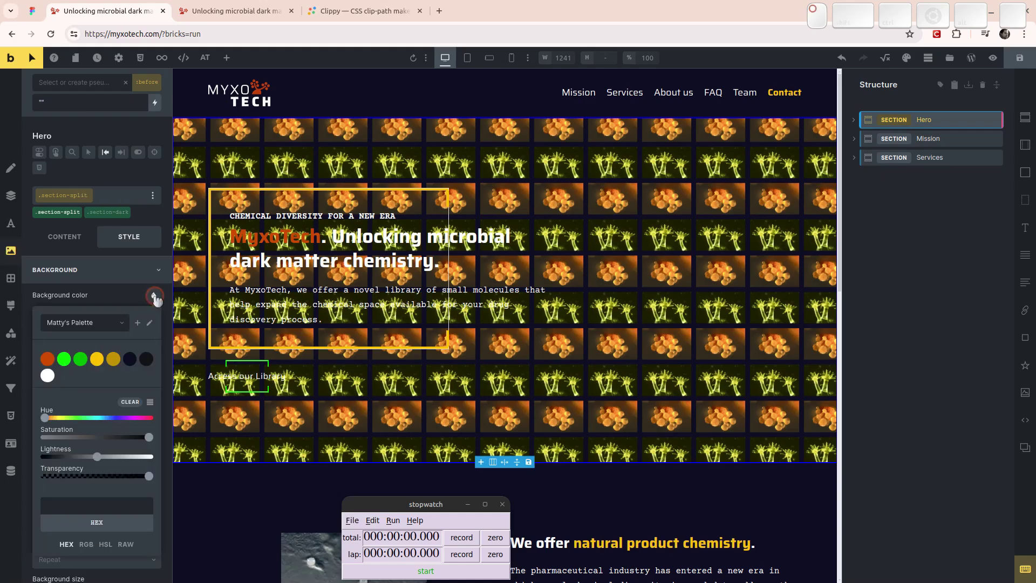
click(130, 359)
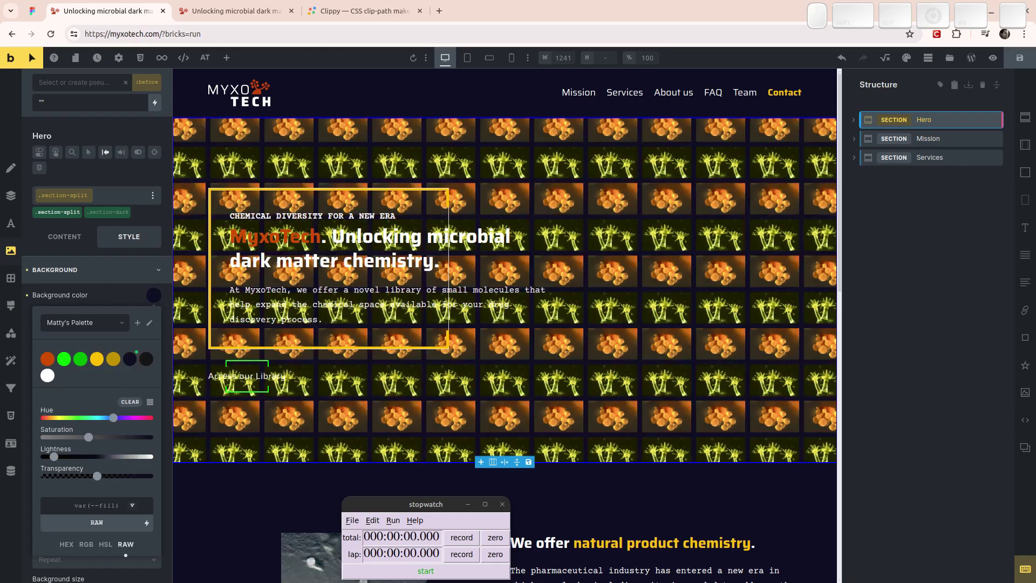
click(135, 273)
Step: Position the :before pseudo-element absolutely with the top, right, bottom and left offsets all set to 0
click(135, 270)
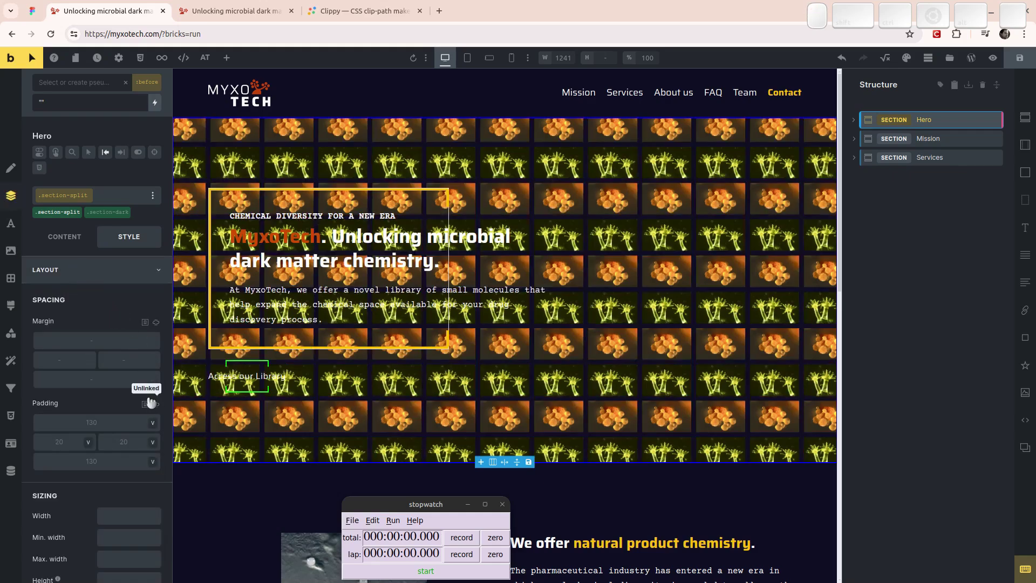
scroll(124, 373, down, 8)
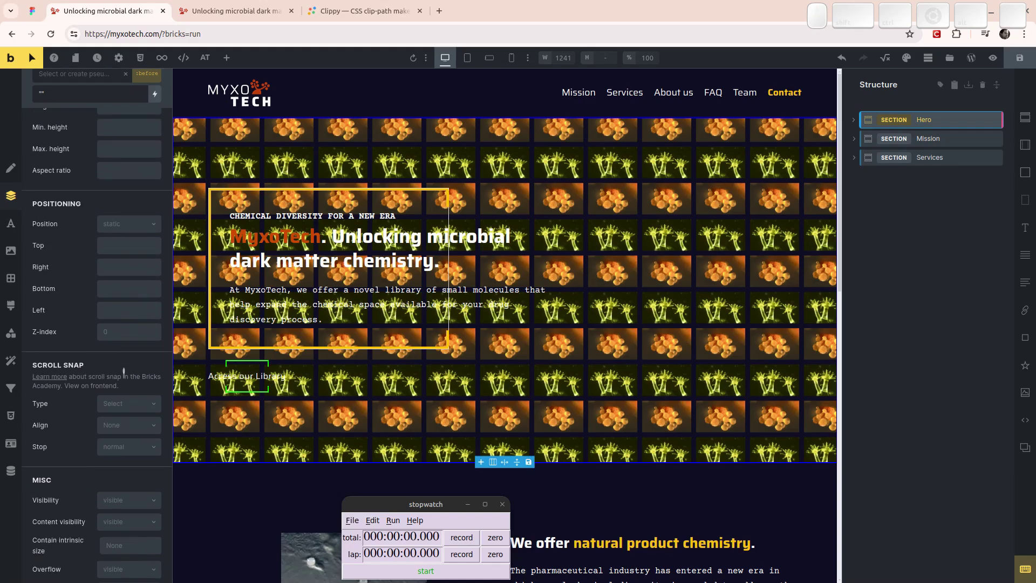
click(127, 224)
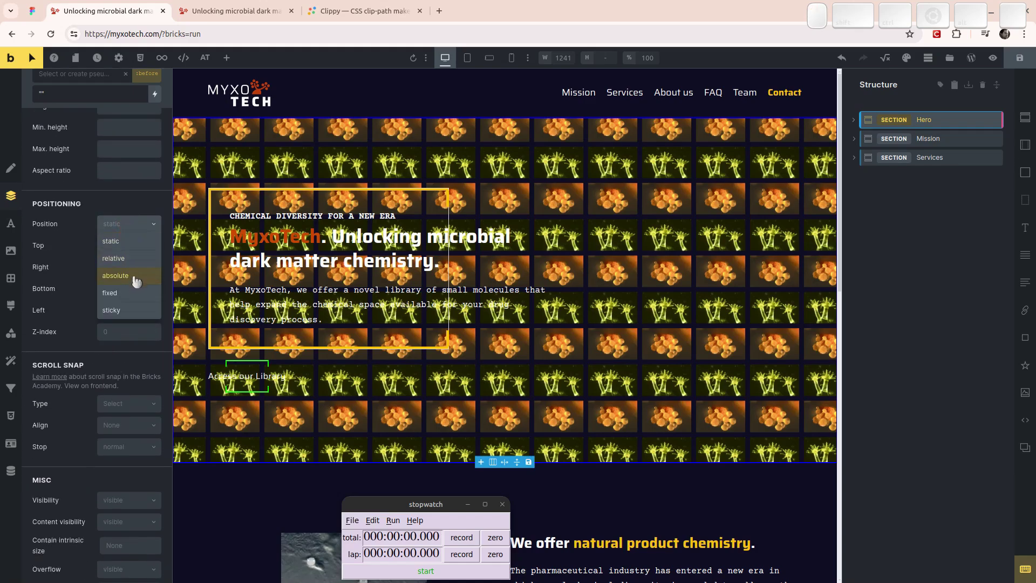
click(116, 276)
click(139, 244)
text(0)
key(Tab)
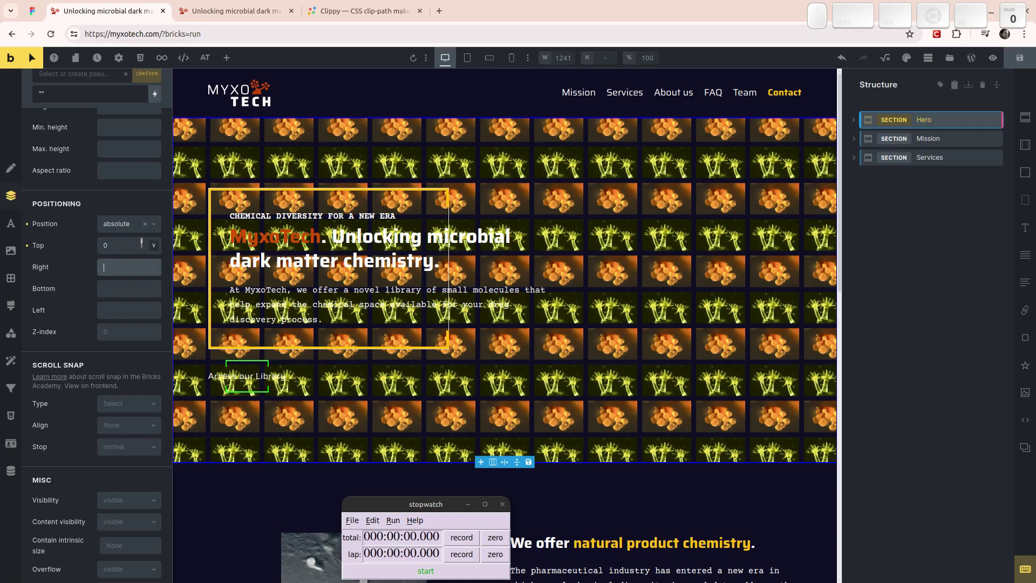
text(0)
key(Tab)
text(0)
key(Tab)
text(0)
key(Tab)
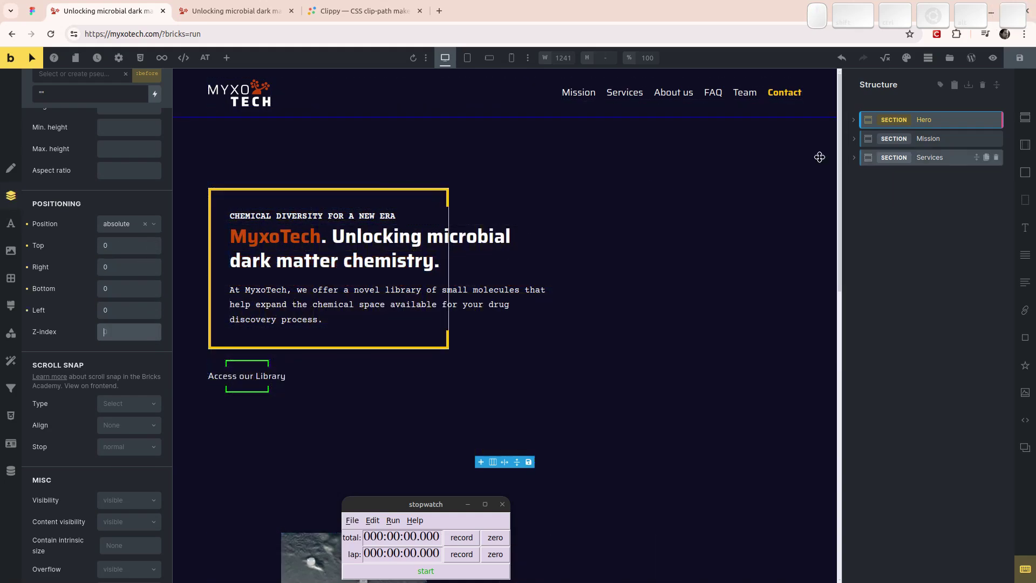
Step: Leave the :before state and set the position of the .section-split class itself to relative
scroll(101, 183, up, 9)
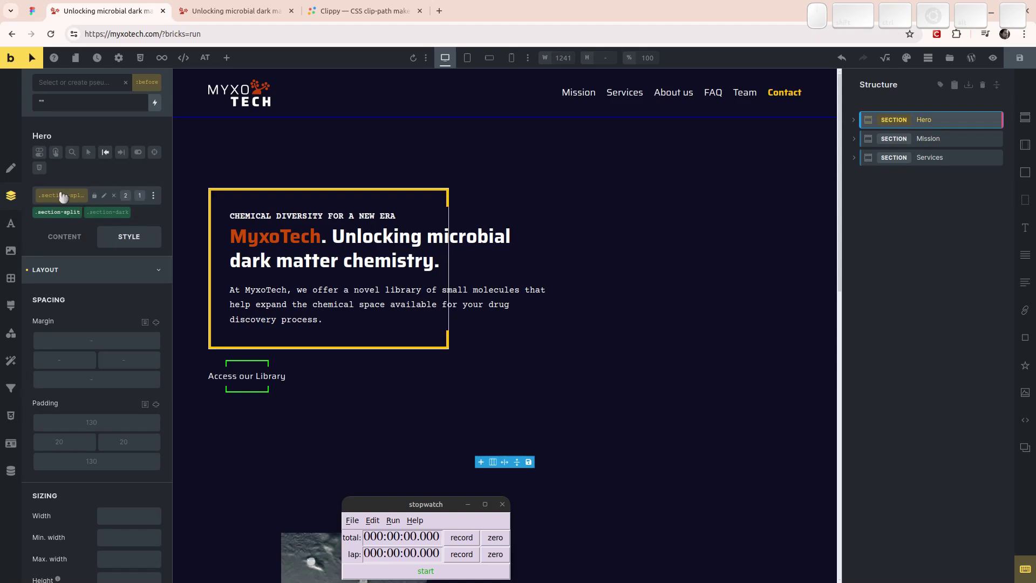
click(126, 82)
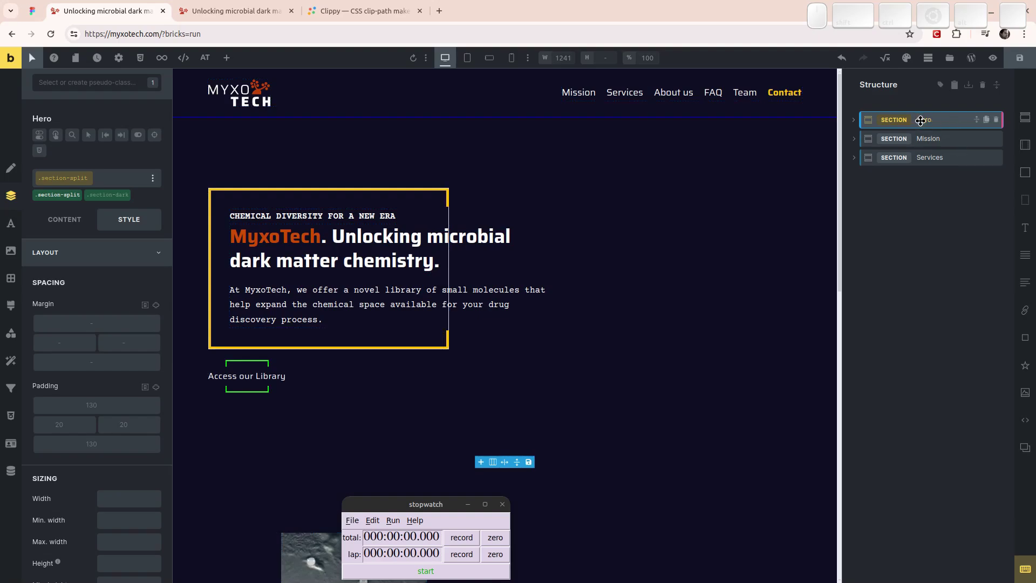
scroll(116, 369, down, 10)
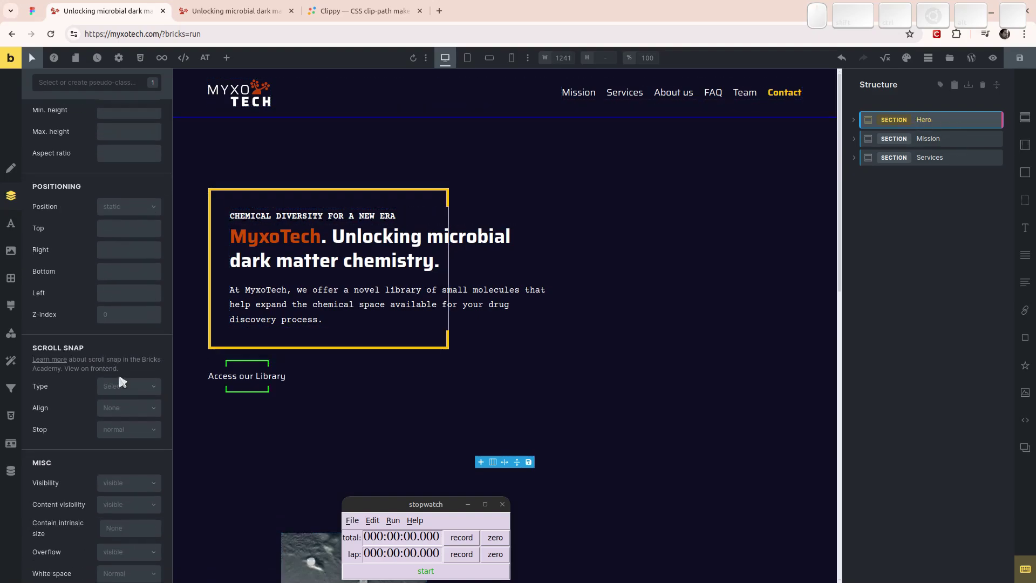
scroll(115, 369, down, 5)
scroll(116, 369, up, 15)
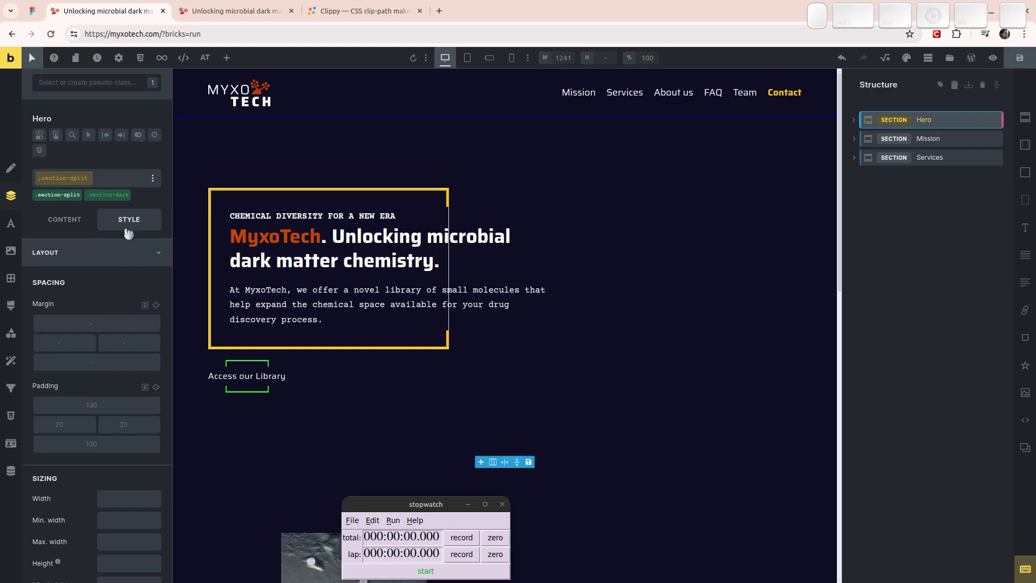
scroll(92, 340, down, 4)
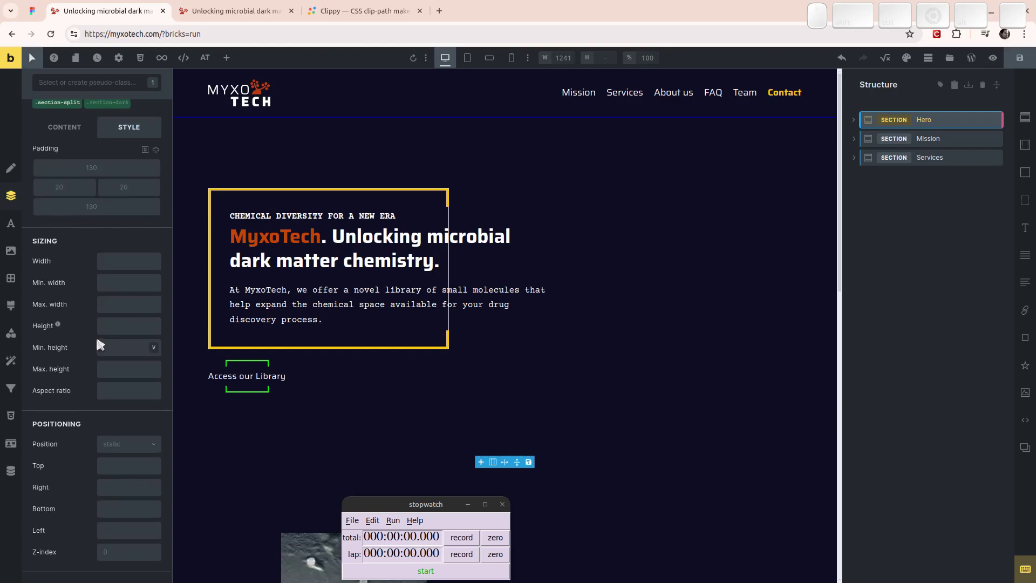
click(136, 451)
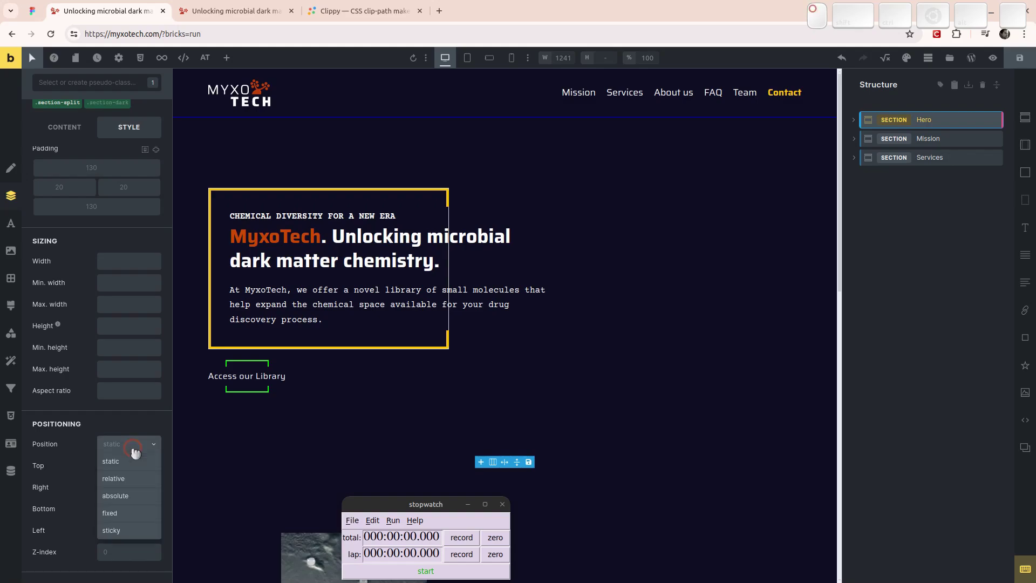
click(128, 483)
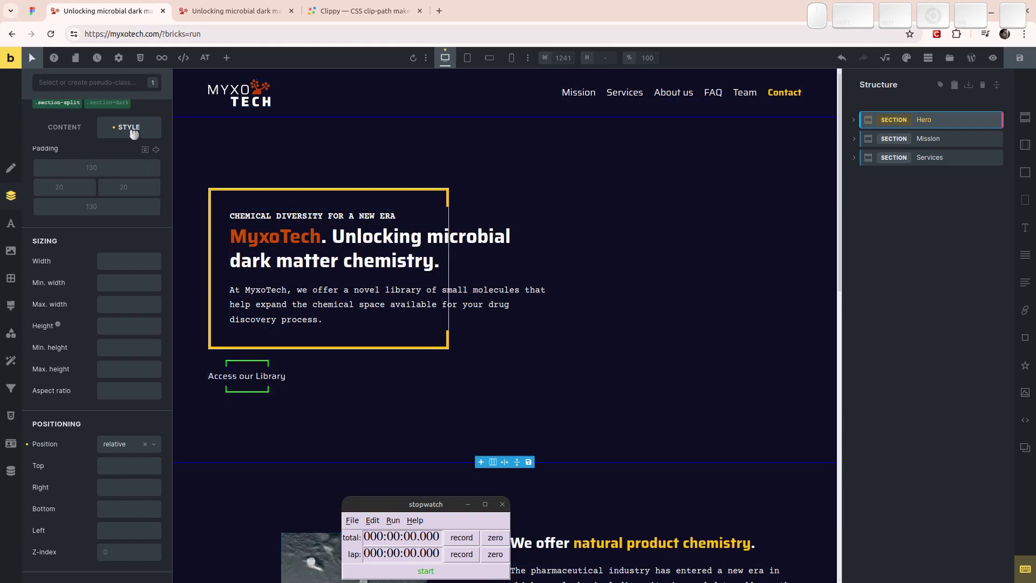
scroll(98, 322, up, 5)
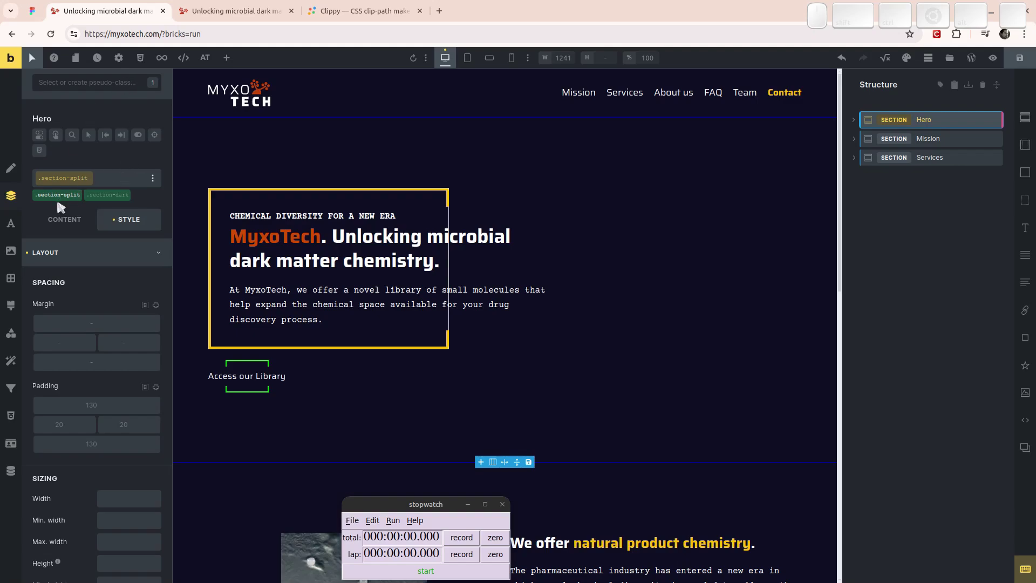
Step: Reopen the :before state of .section-split and review its spacing, sizing and positioning settings
click(132, 82)
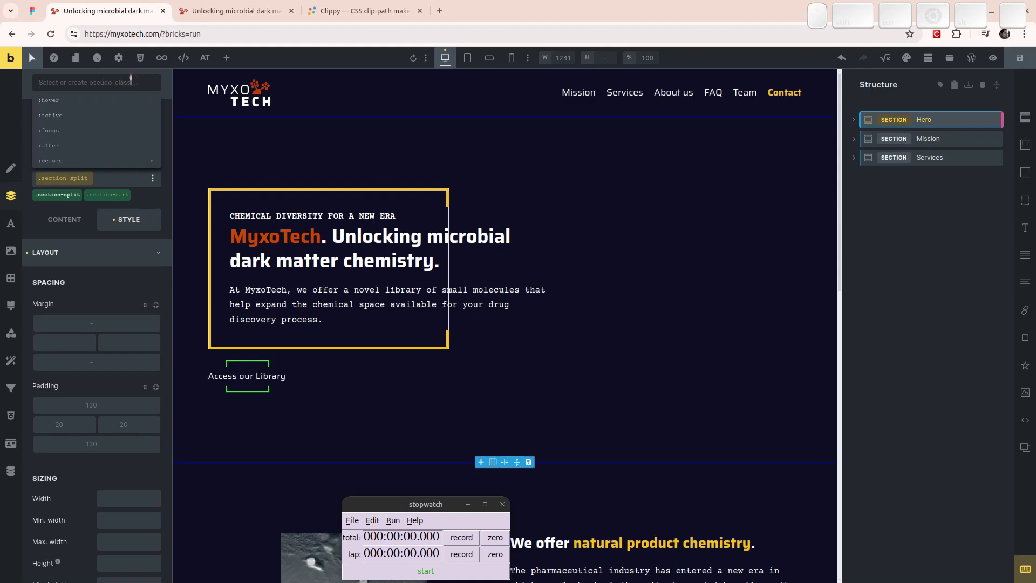
click(61, 162)
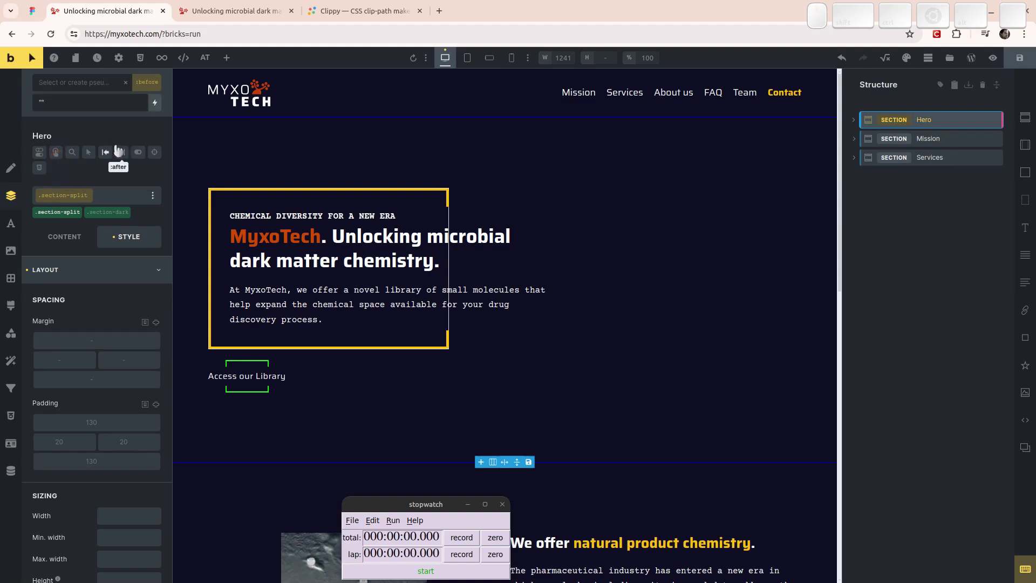
click(105, 152)
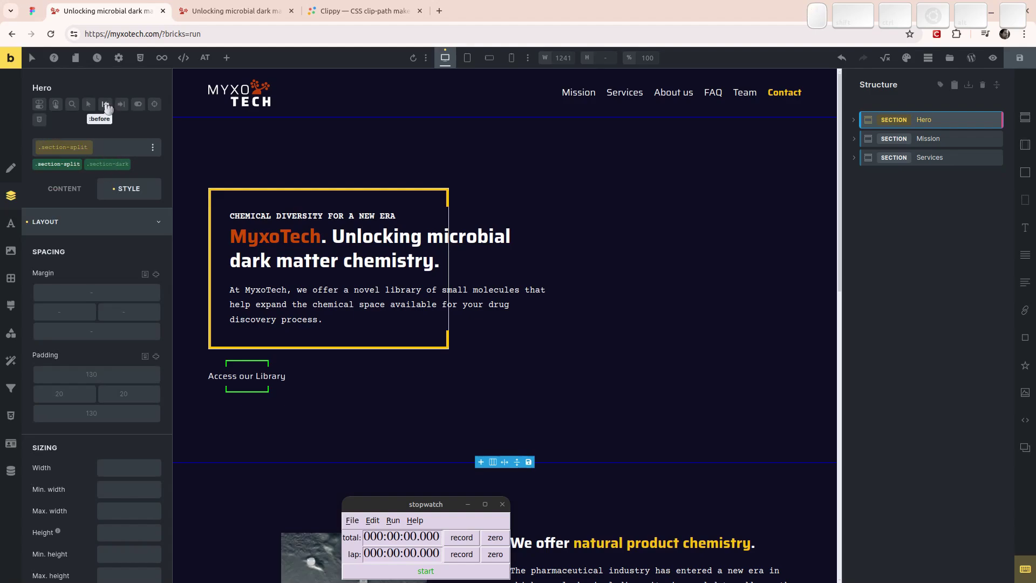
click(106, 104)
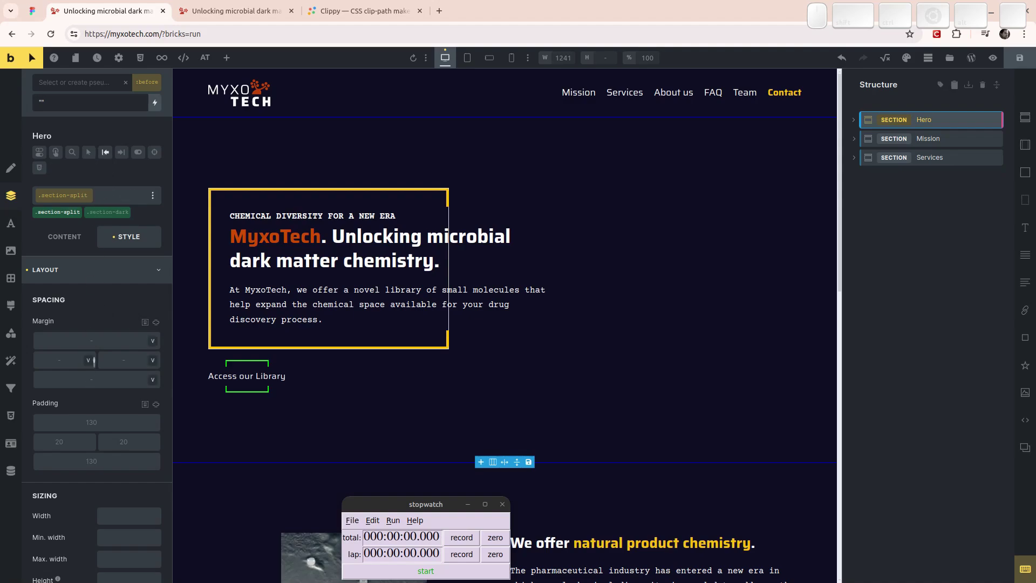
scroll(94, 357, down, 9)
scroll(81, 399, down, 8)
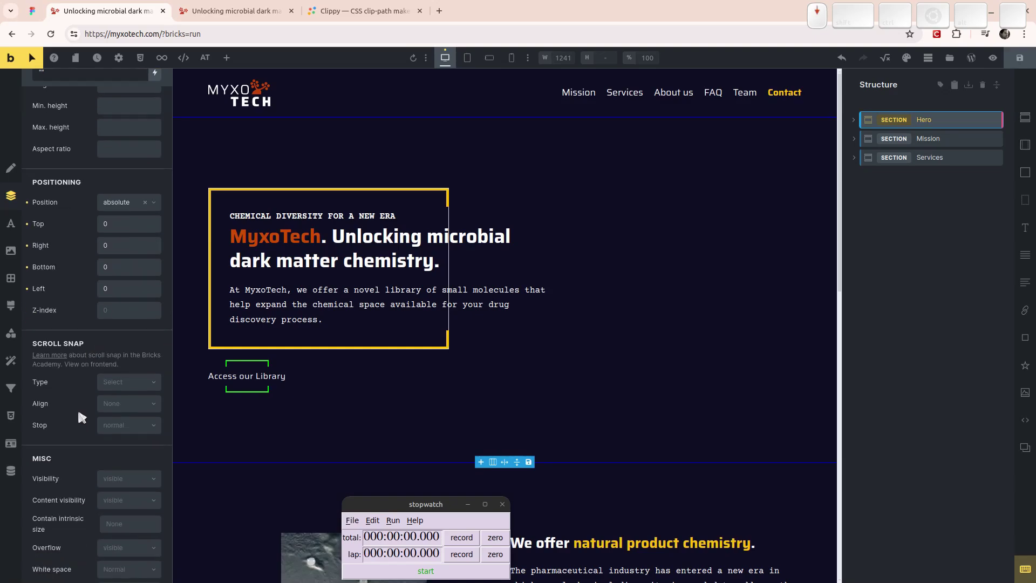
scroll(94, 386, up, 9)
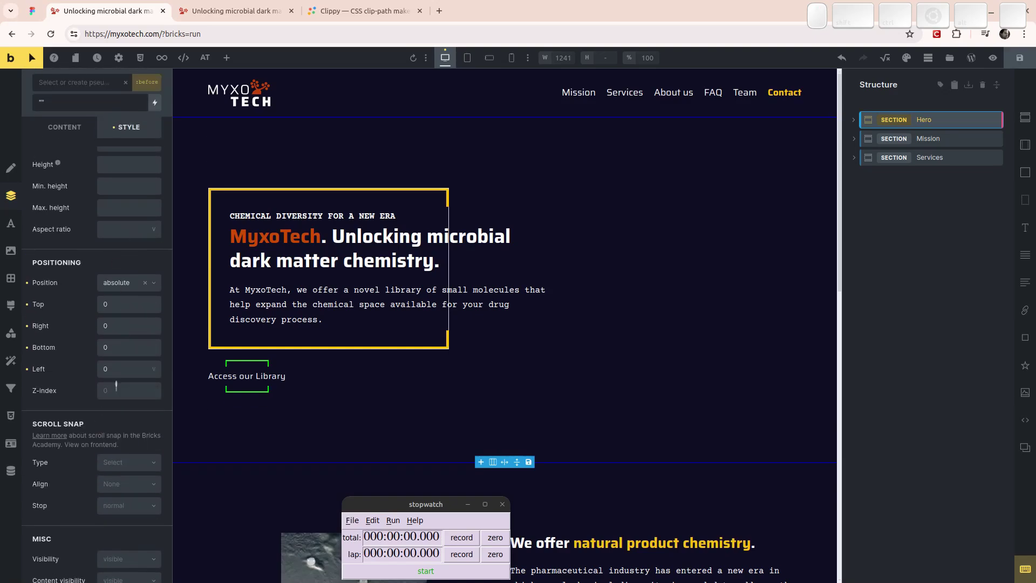
scroll(116, 378, up, 8)
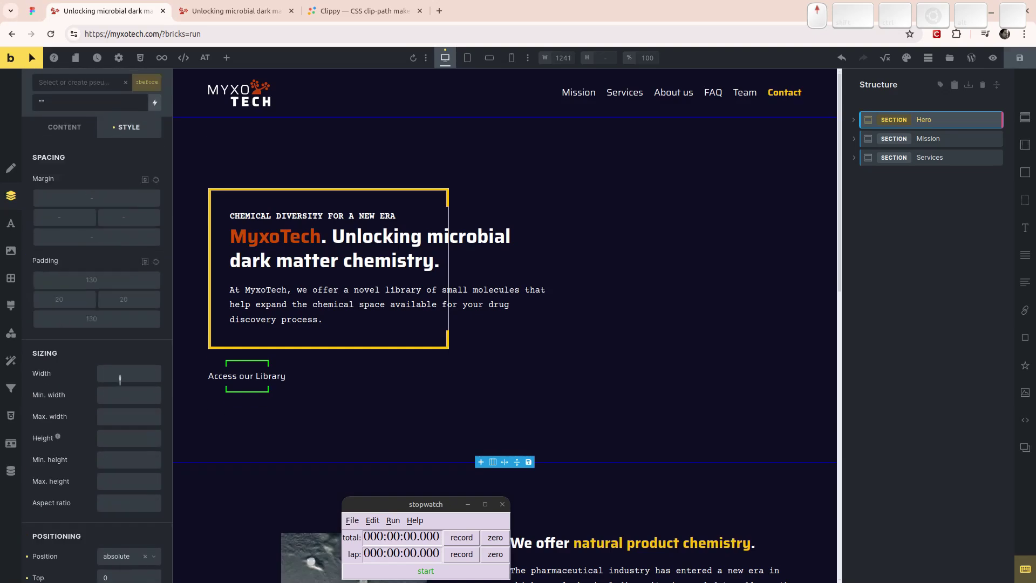
Step: Add custom CSS to .section-split giving %root%:before the clip-path polygon(0 0, 100% 0, 92% 100%, 0% 100%)
click(125, 84)
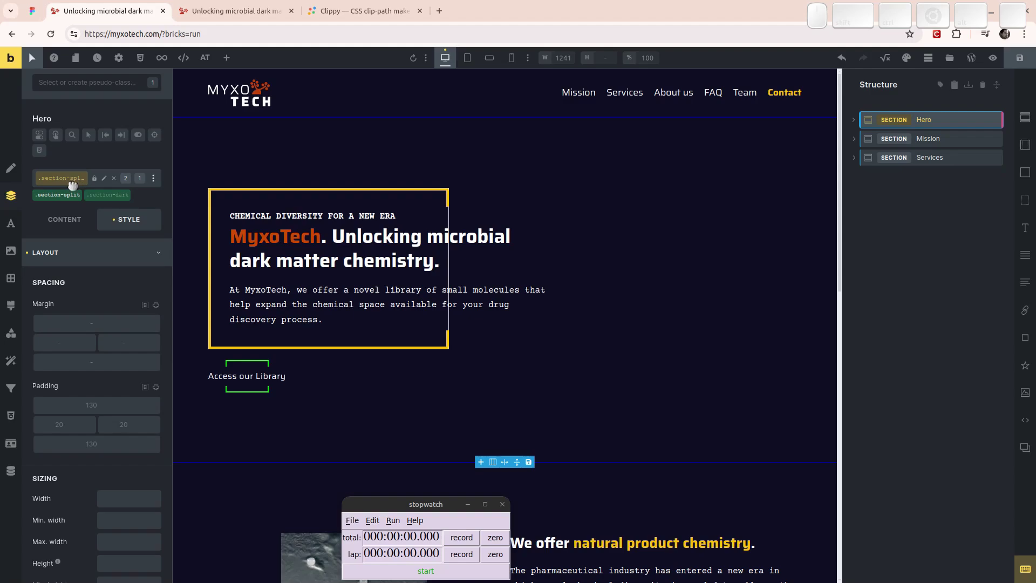
click(11, 416)
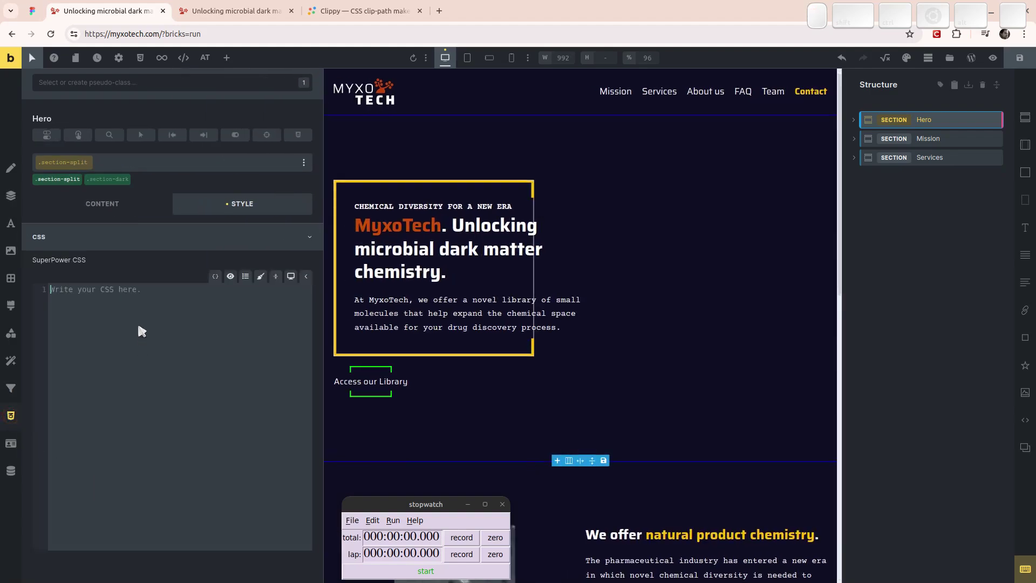
click(129, 326)
text(%root%:before {   clip-path: polygon(0 0, 100% 0, 92% 100%, 0% 100%); })
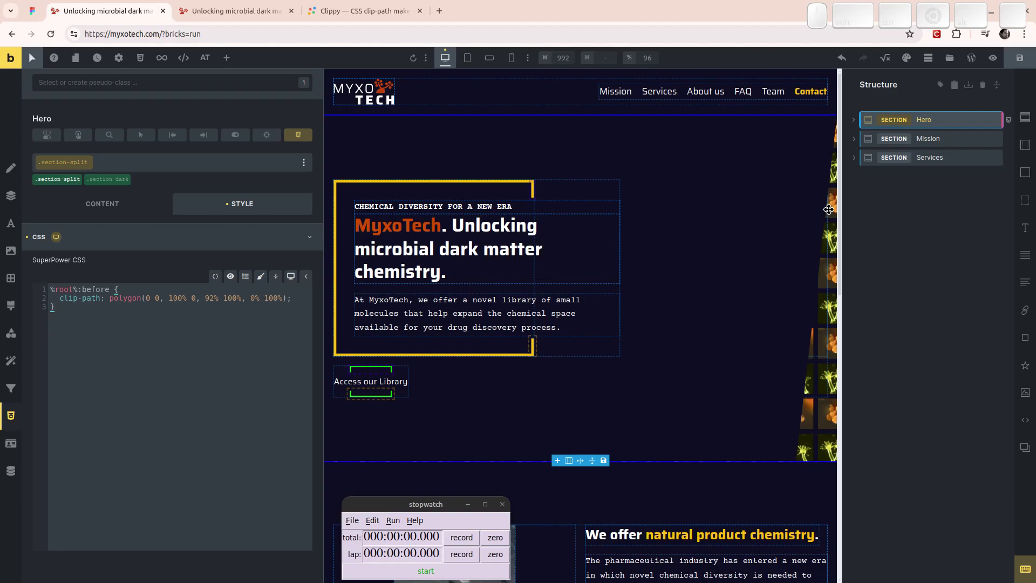
Step: Preview the Hero section's slanted edge at full width, check it against the Clippy trapezoid and return to the builder
key(ctrl+p)
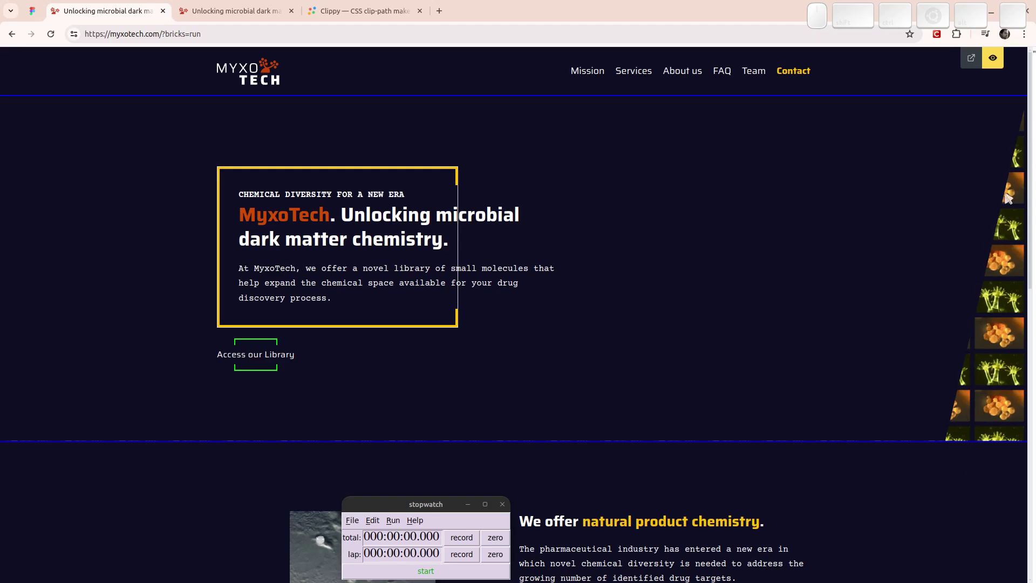
key(ctrl+4)
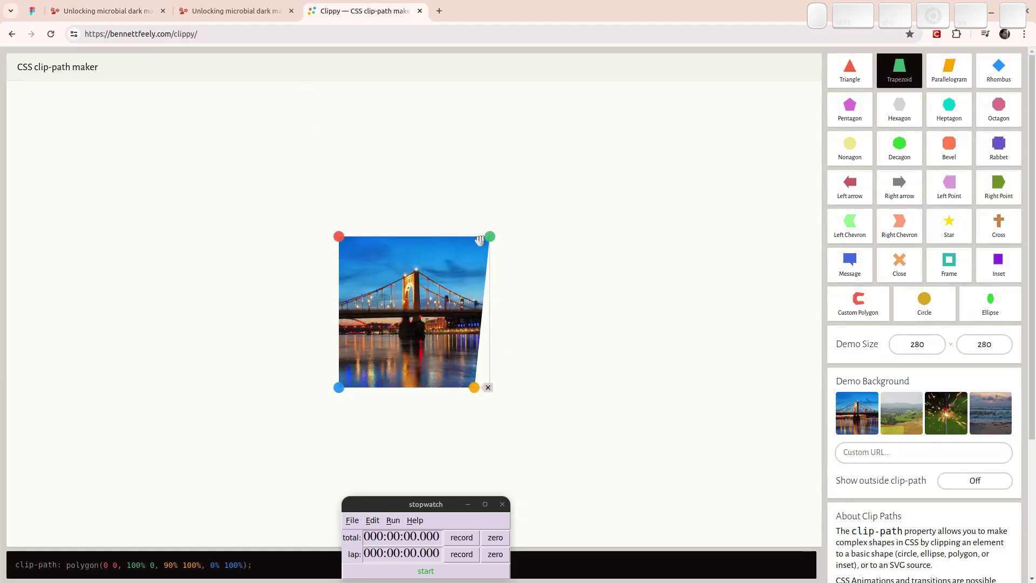
click(102, 11)
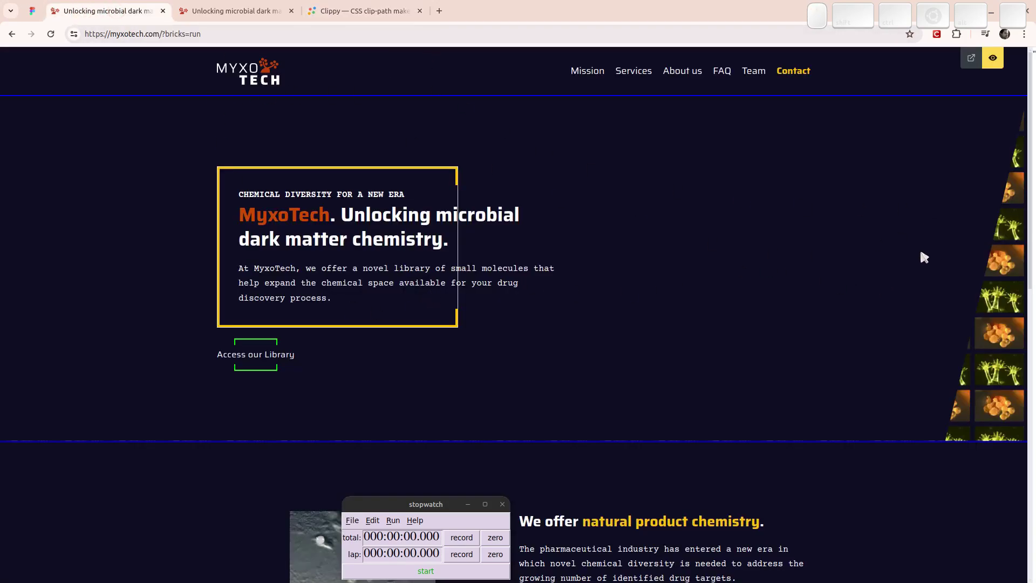
click(233, 10)
key(ctrl+2)
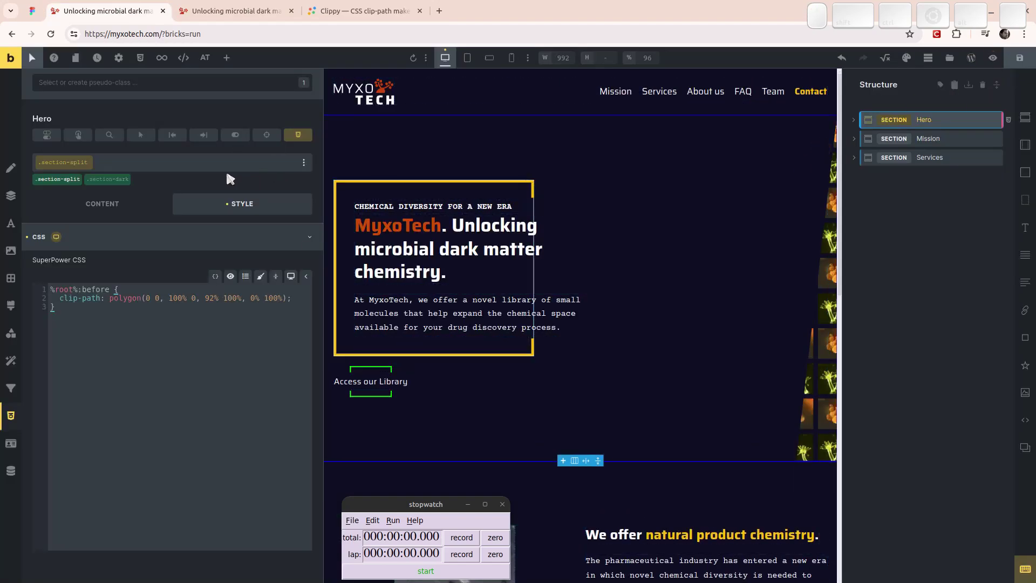
Step: Set the maximum width of the .section-split :before pseudo-element to 65%
click(172, 134)
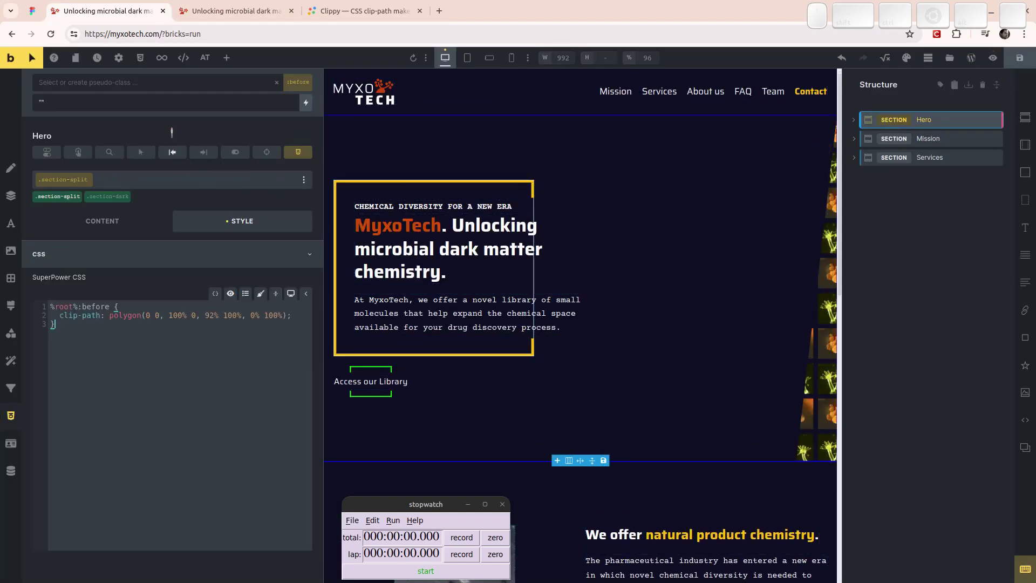
click(158, 255)
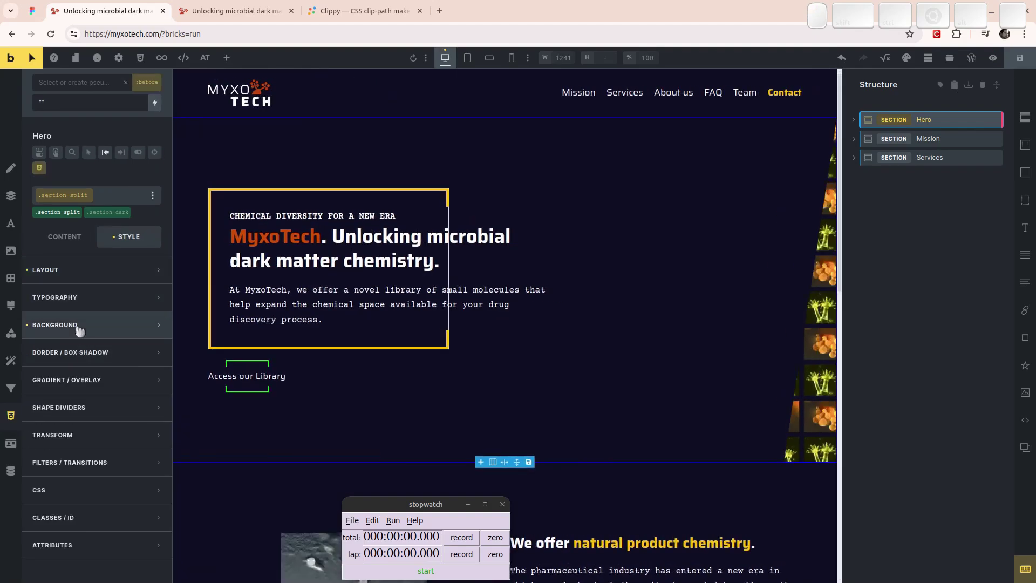
click(73, 274)
scroll(107, 441, down, 4)
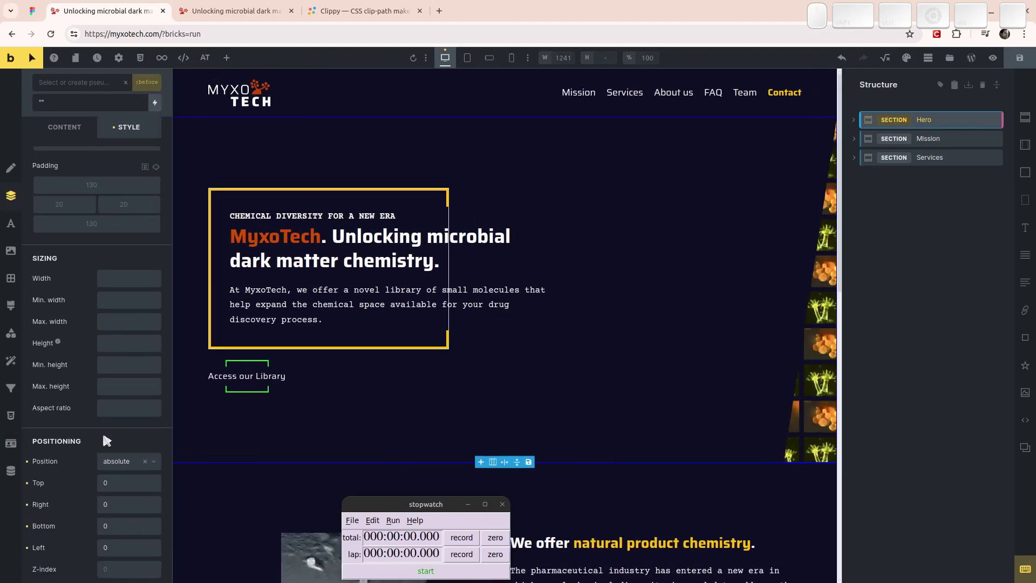
click(125, 322)
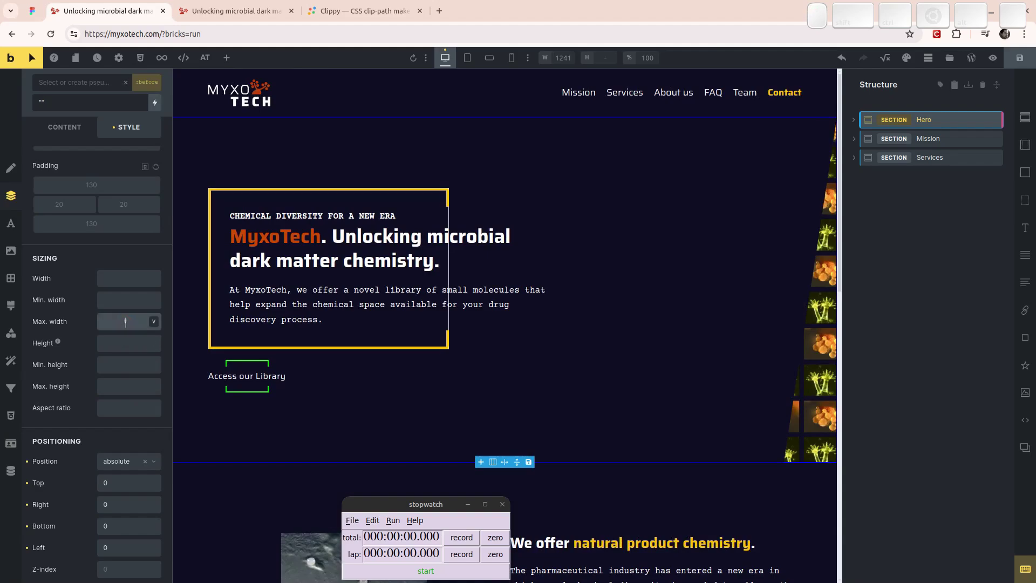
text(65%)
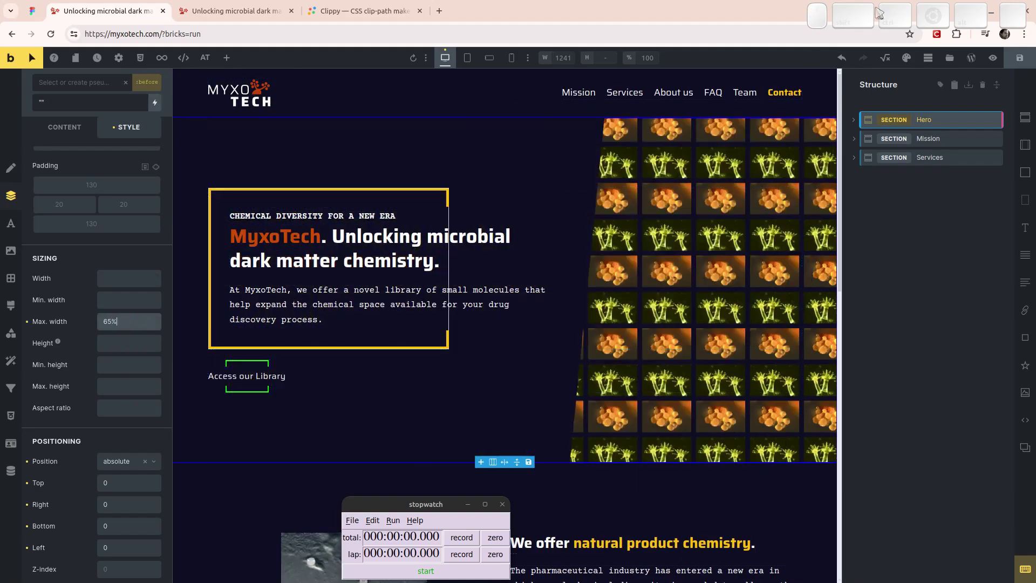
Step: Switch to Firefox, compare the Hero section's slanted edge between the two open MyxoTech pages, and close the window
key(ctrl+alt+Down)
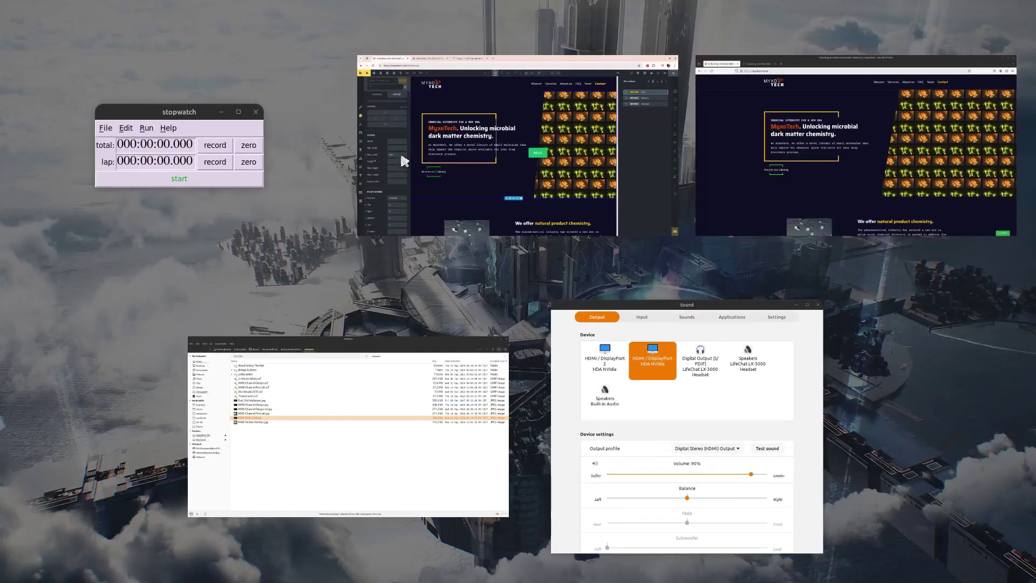
click(835, 143)
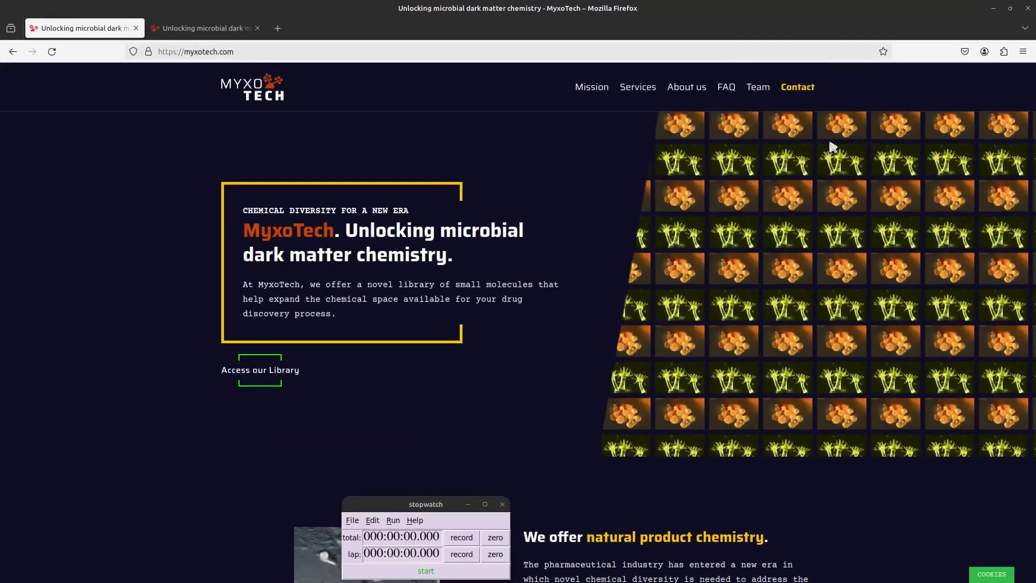
click(197, 34)
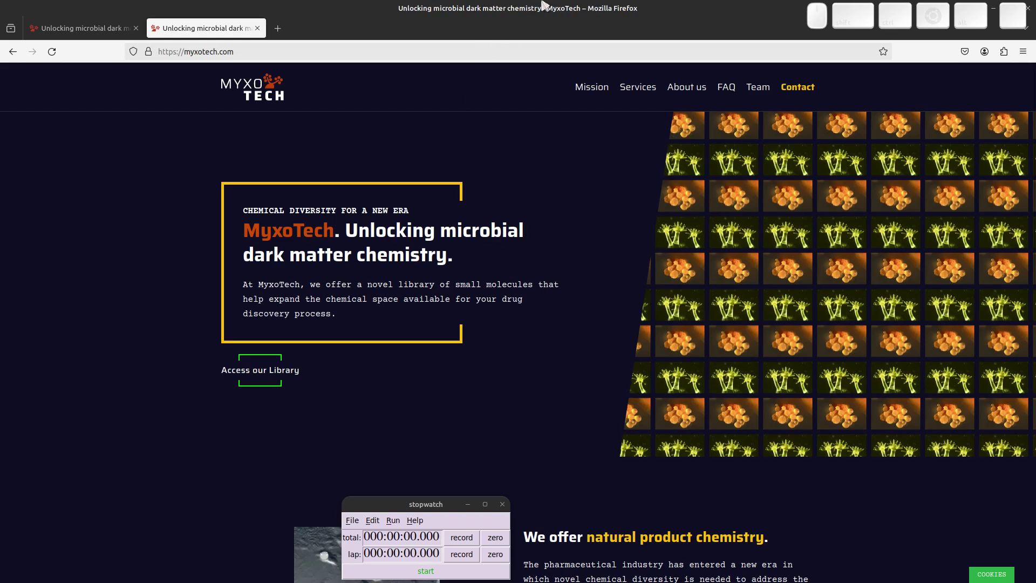
click(84, 30)
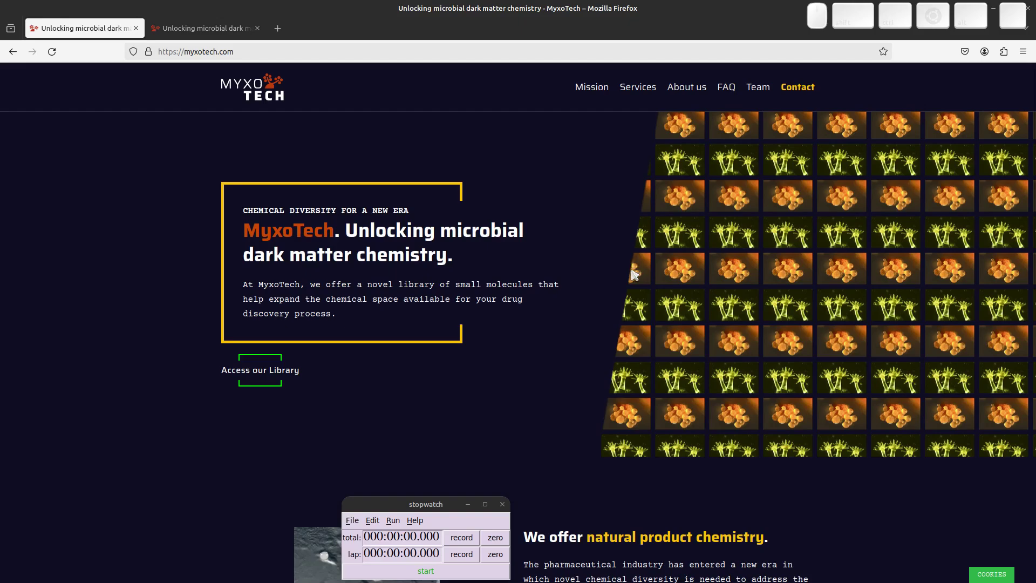
click(203, 28)
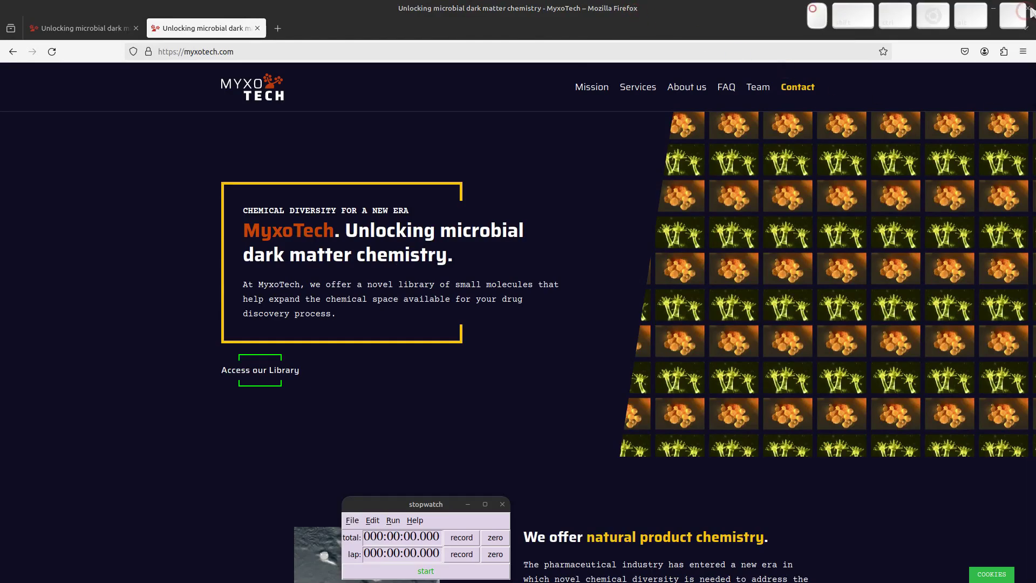
drag(1007, 11, 956, 12)
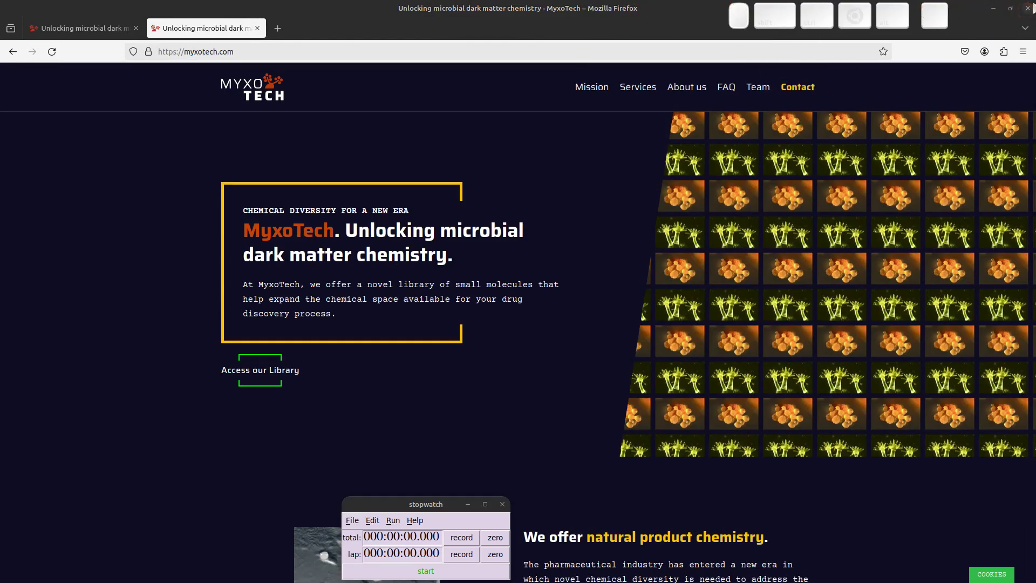
click(1029, 9)
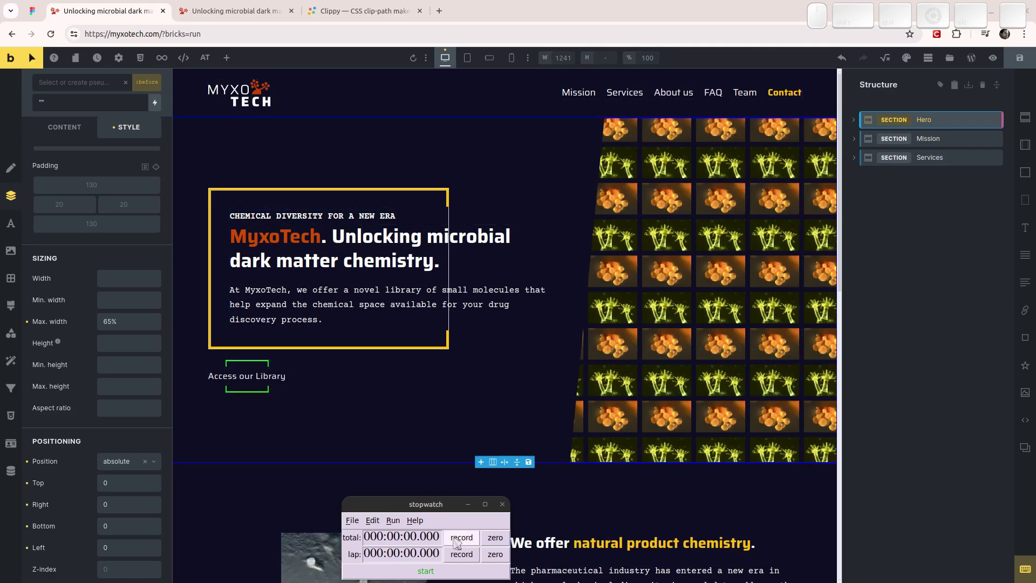
Step: Start the stopwatch and rename the outer block inside the Services wrapper as Service Cards
click(438, 578)
scroll(615, 410, down, 10)
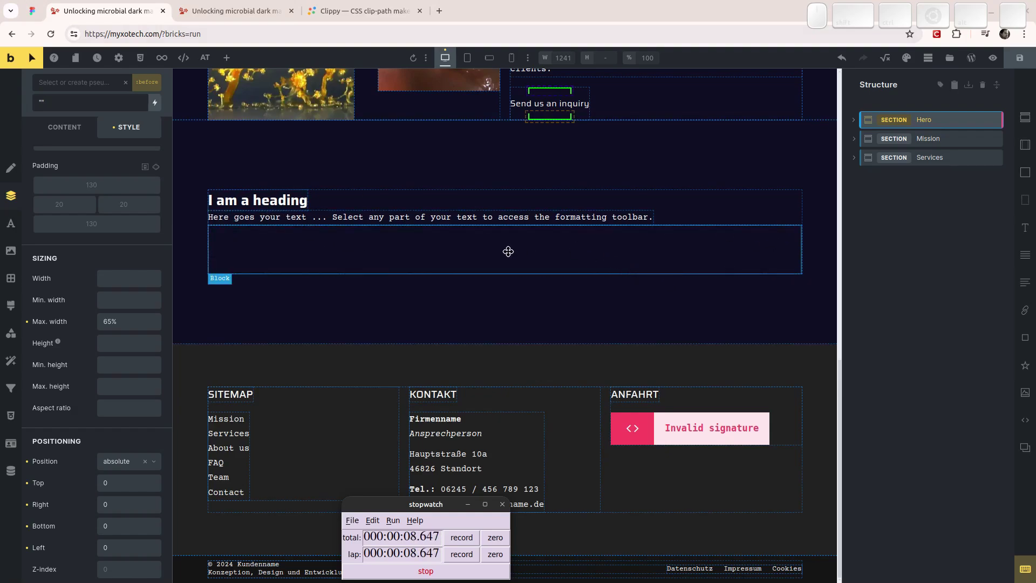
click(508, 250)
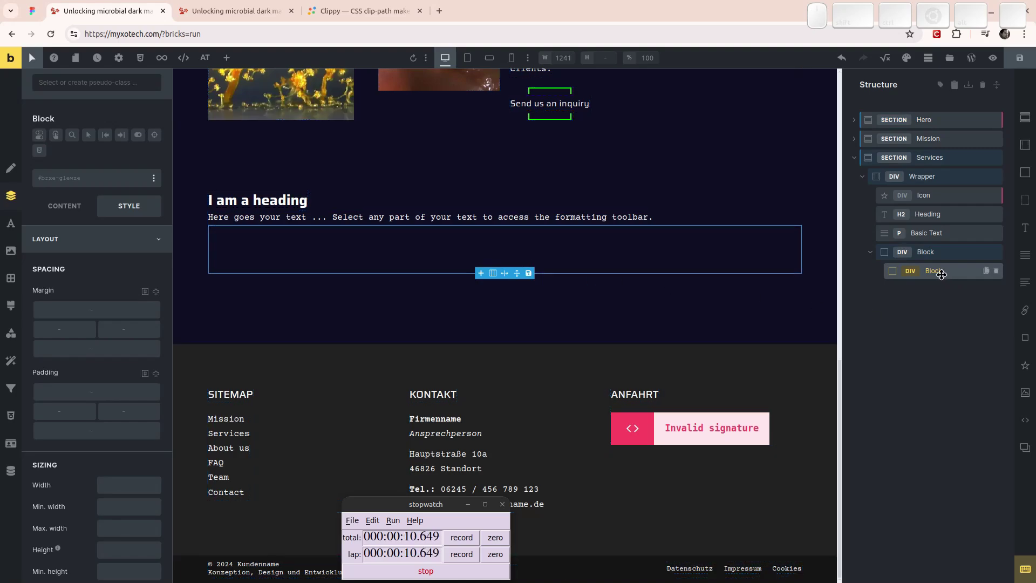
double_click(925, 252)
text(S)
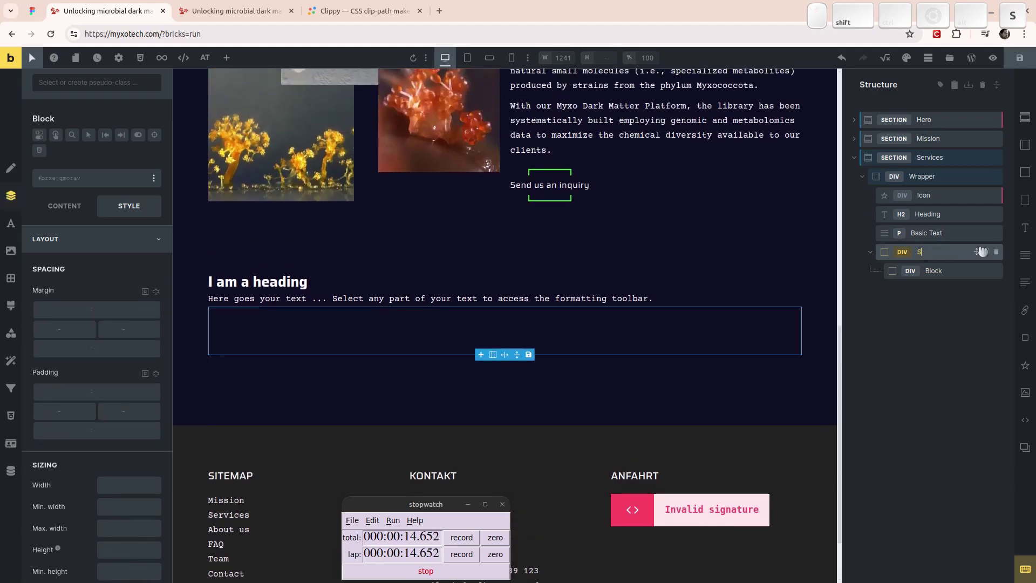
text(evi)
key(BackSpace)
key(BackSpace)
text(rvice)
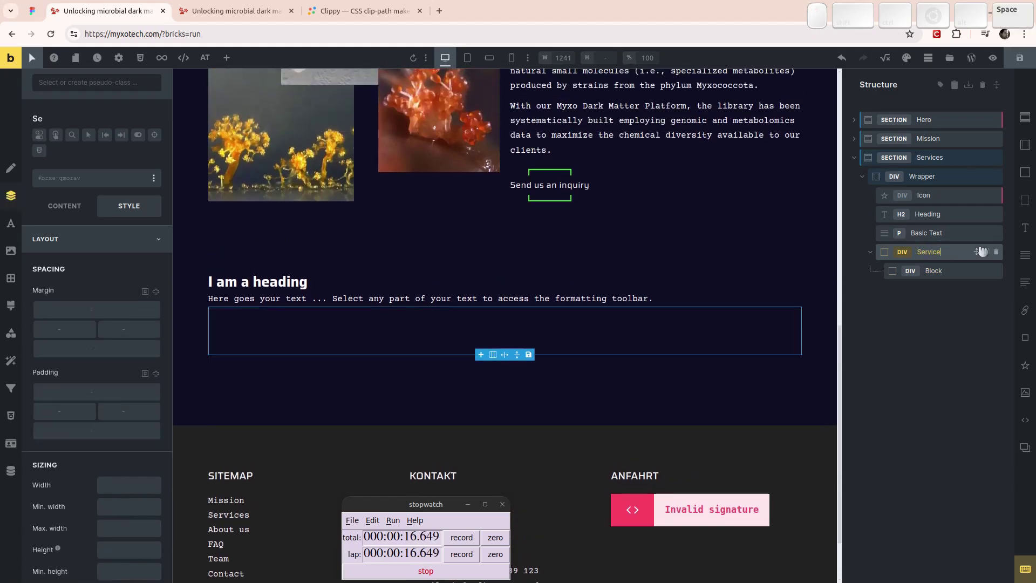
text( Cards)
key(Return)
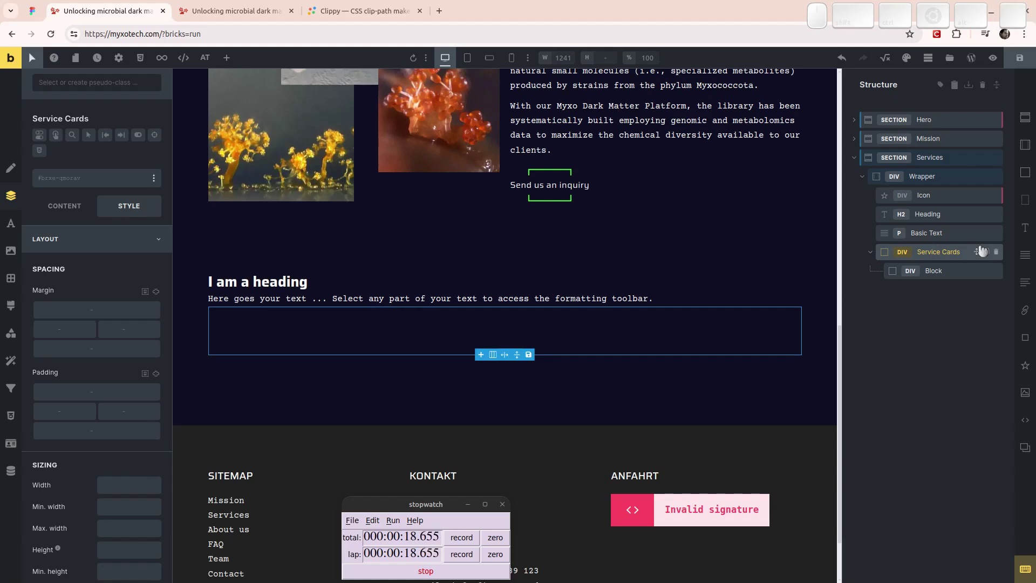
Step: Rename the block nested inside Service Cards as Default Card
double_click(950, 272)
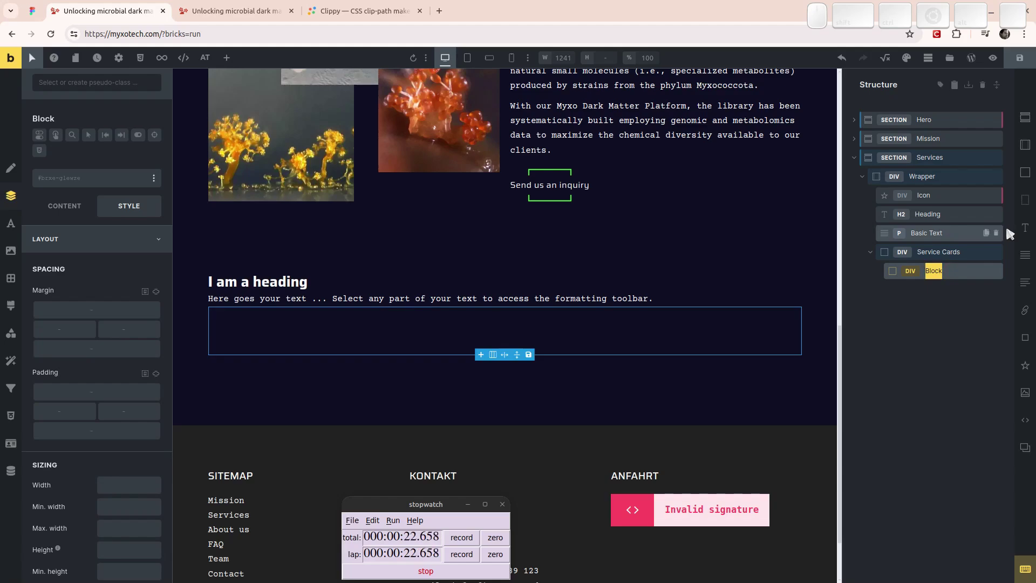
text(Default )
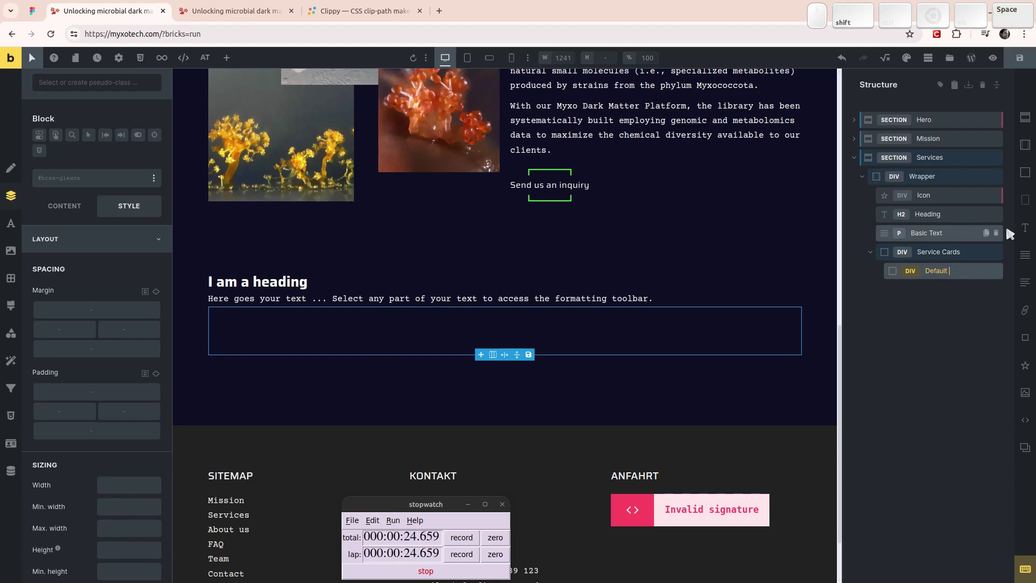
text(Card)
key(Return)
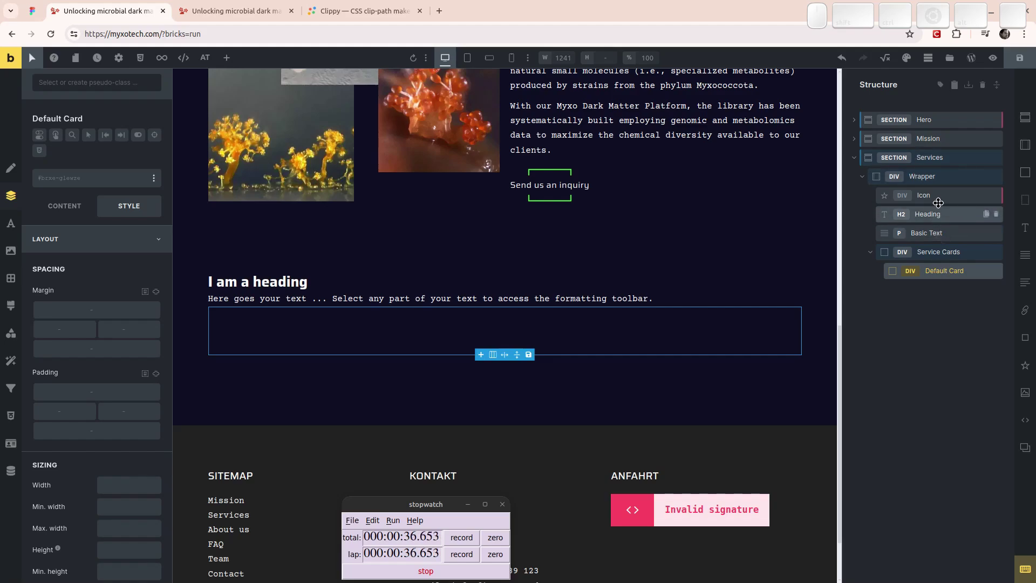
Step: Rename the Services wrapper's icon element as Logo and its basic text element as Blurb
click(923, 175)
click(930, 196)
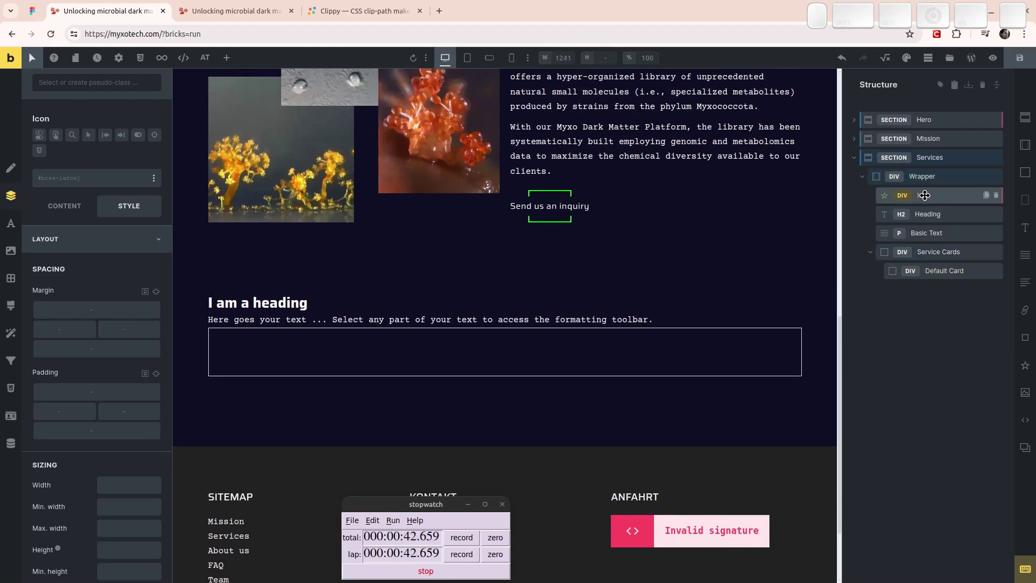
double_click(924, 196)
text(Logo)
key(Return)
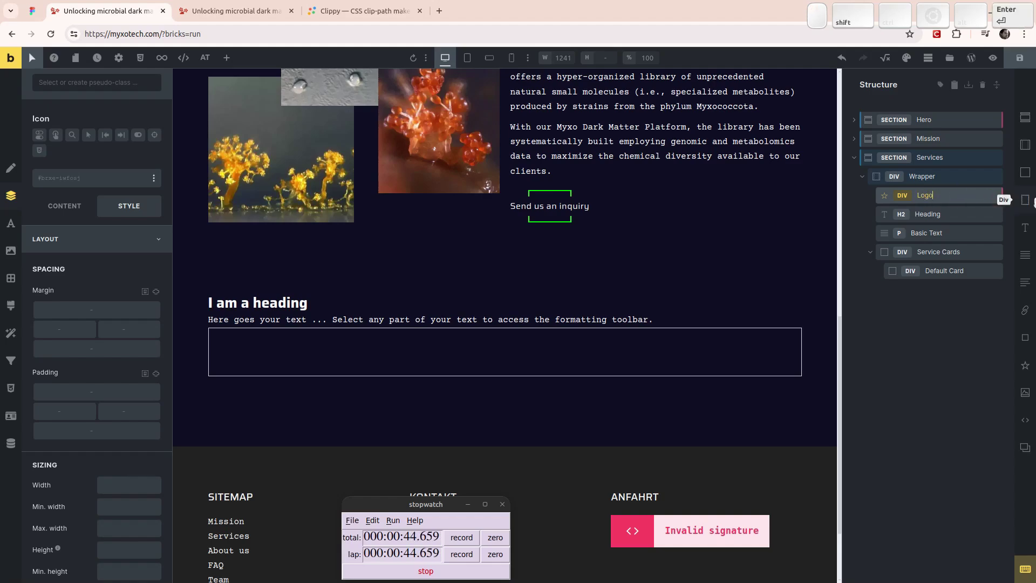
double_click(932, 233)
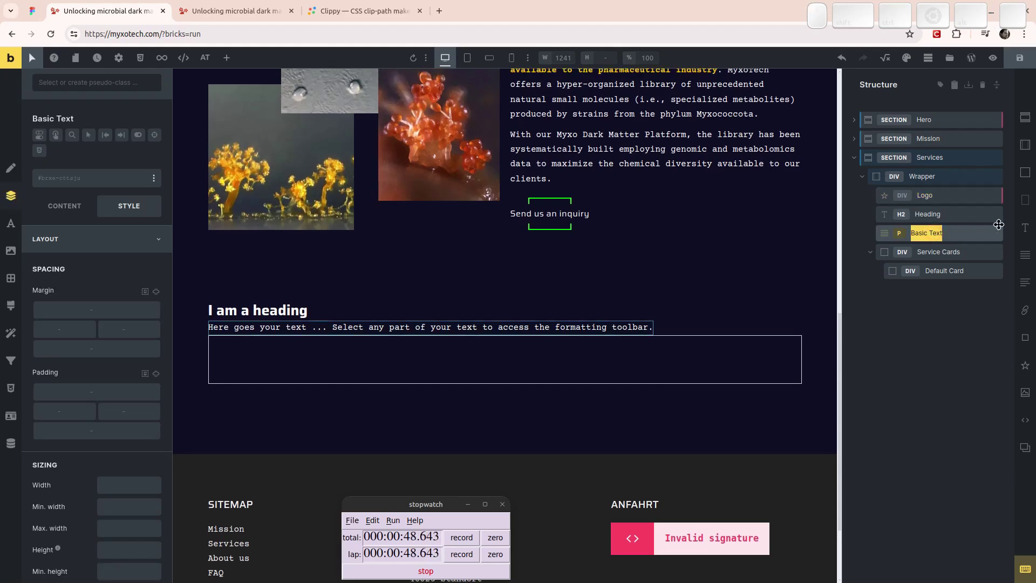
text(Blurb)
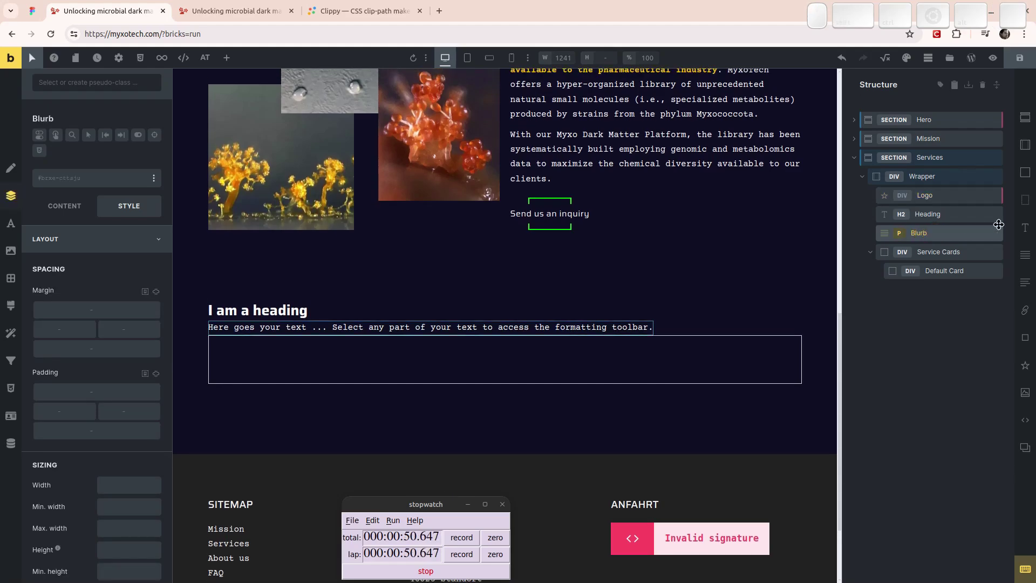
key(Return)
Step: Center the Services wrapper's content on the cross axis and set its row gap to the space-content variable
click(939, 176)
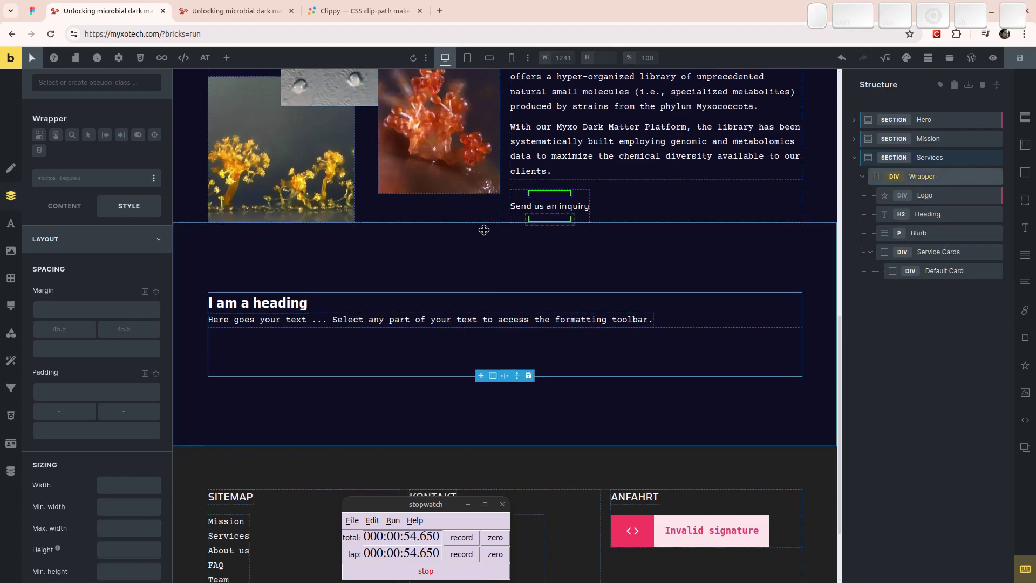
click(65, 206)
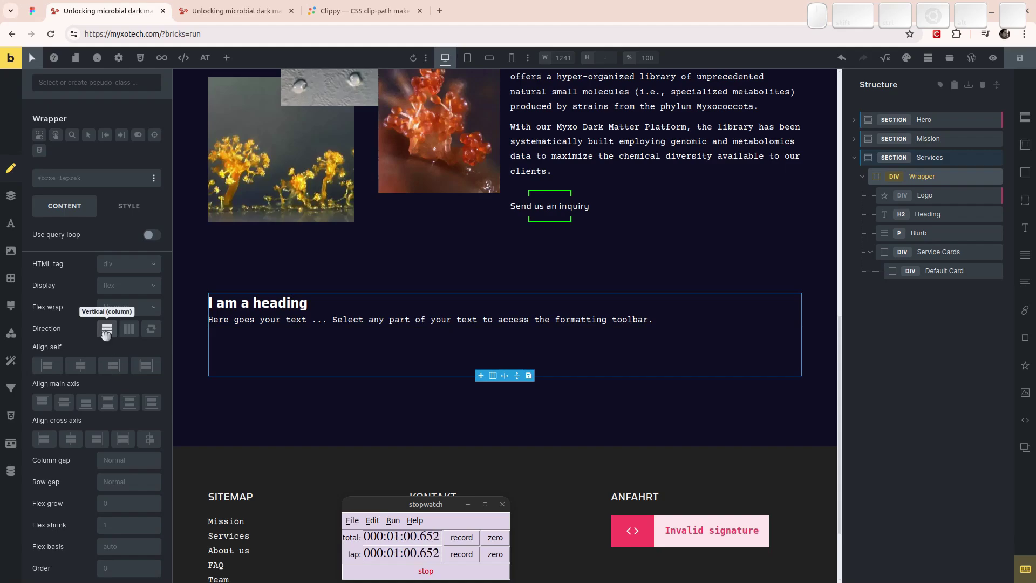
click(72, 439)
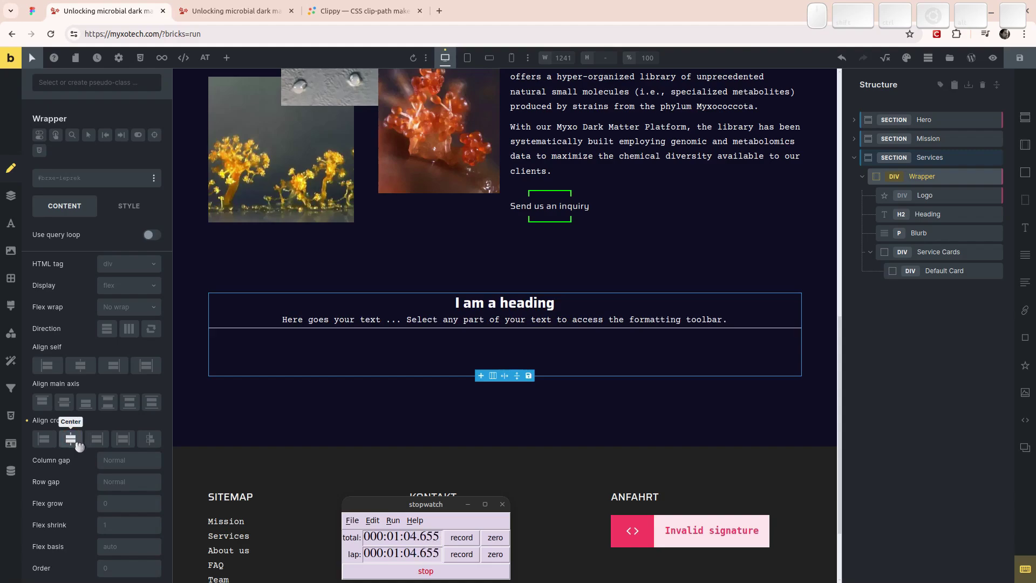
click(153, 482)
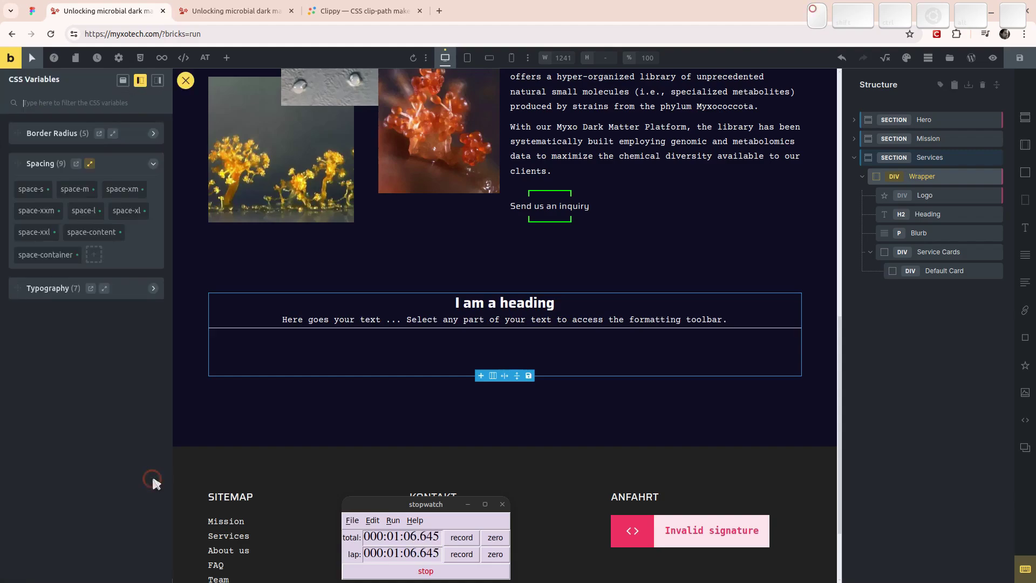
click(92, 236)
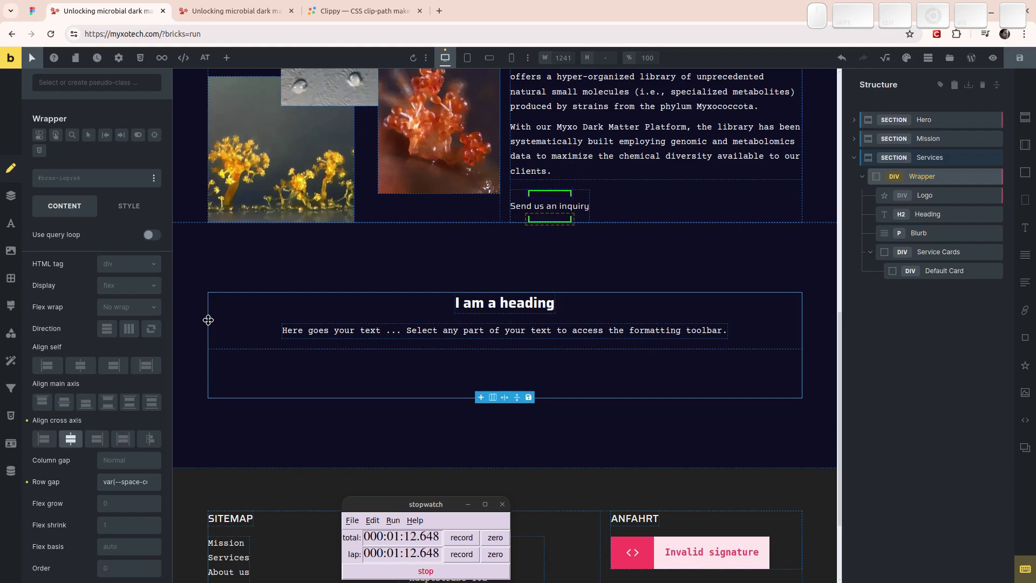
Step: Replace the Services section's heading text with "Products and Services" copied from the Figma layout
click(530, 300)
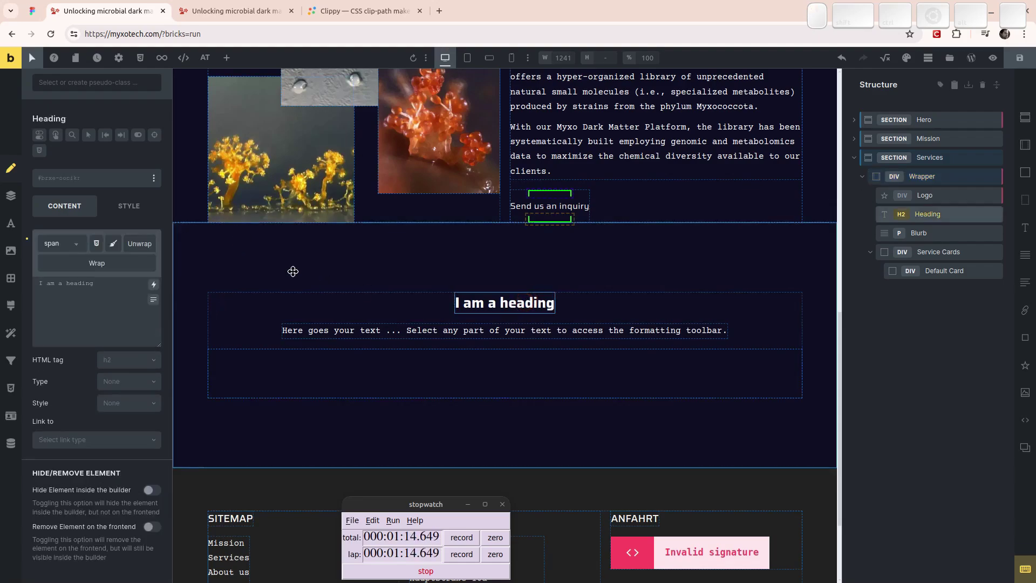
click(33, 11)
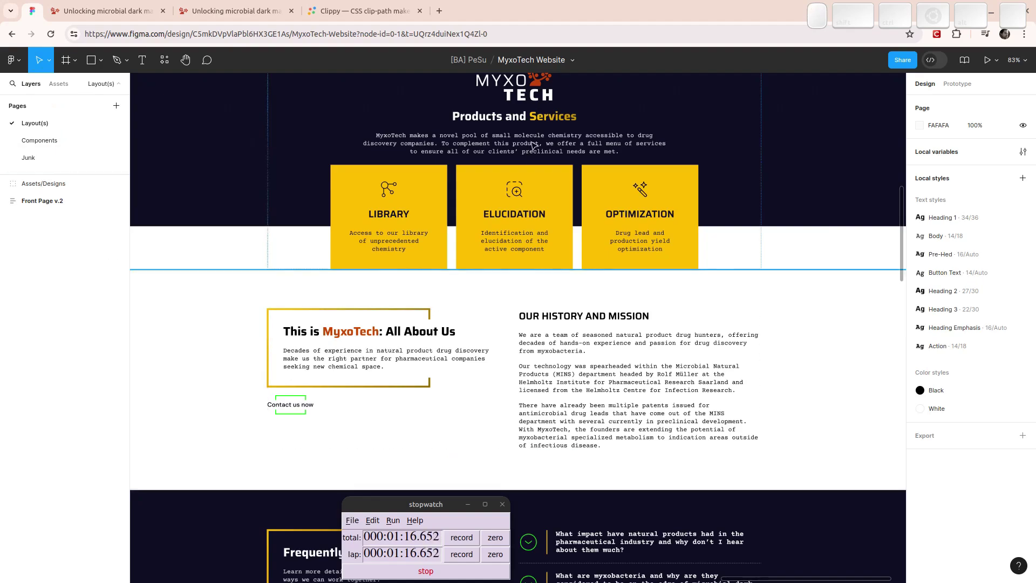
click(516, 118)
click(517, 118)
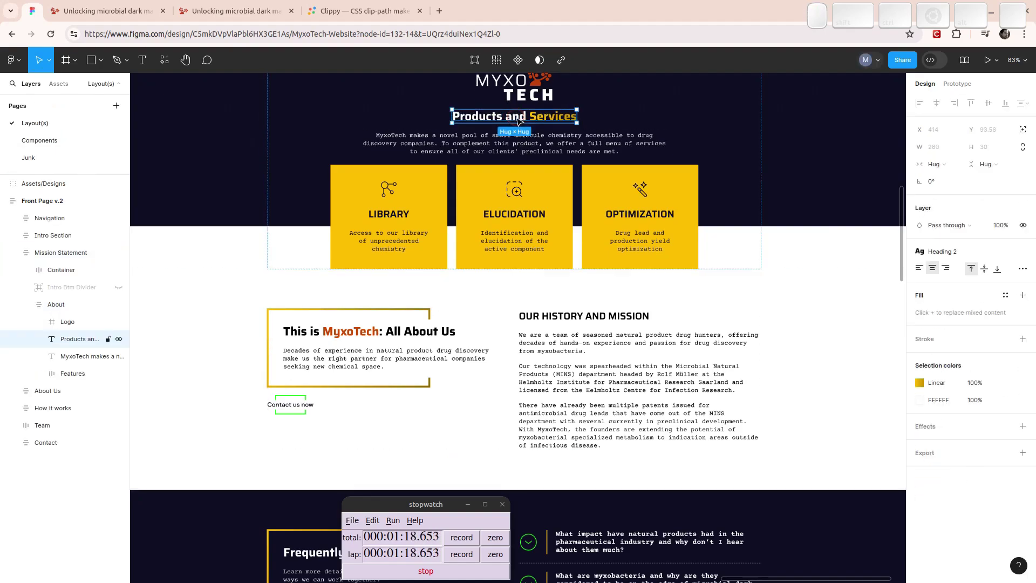
key(ctrl+Tab)
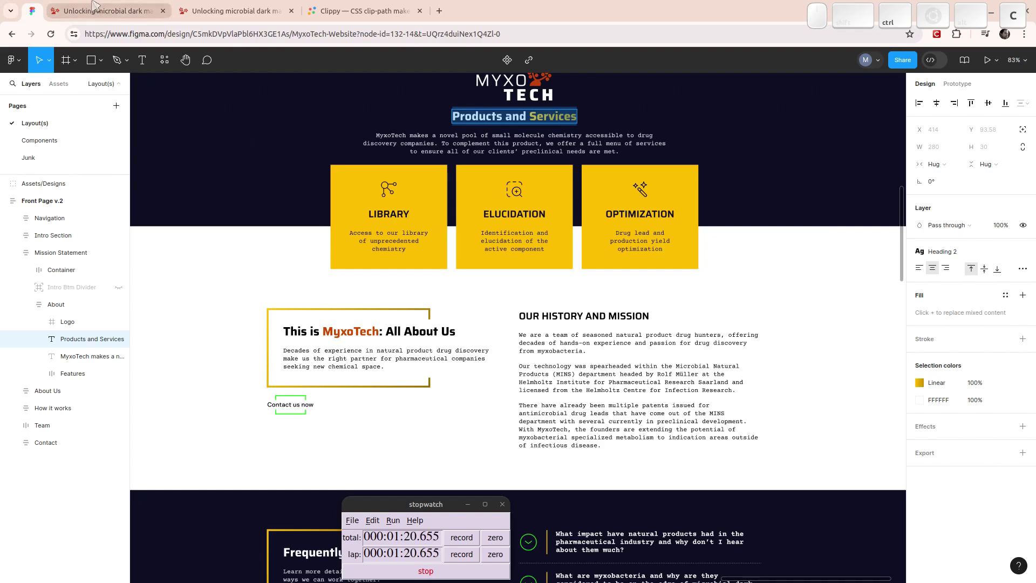
click(111, 299)
key(ctrl+a)
text(Products and Services)
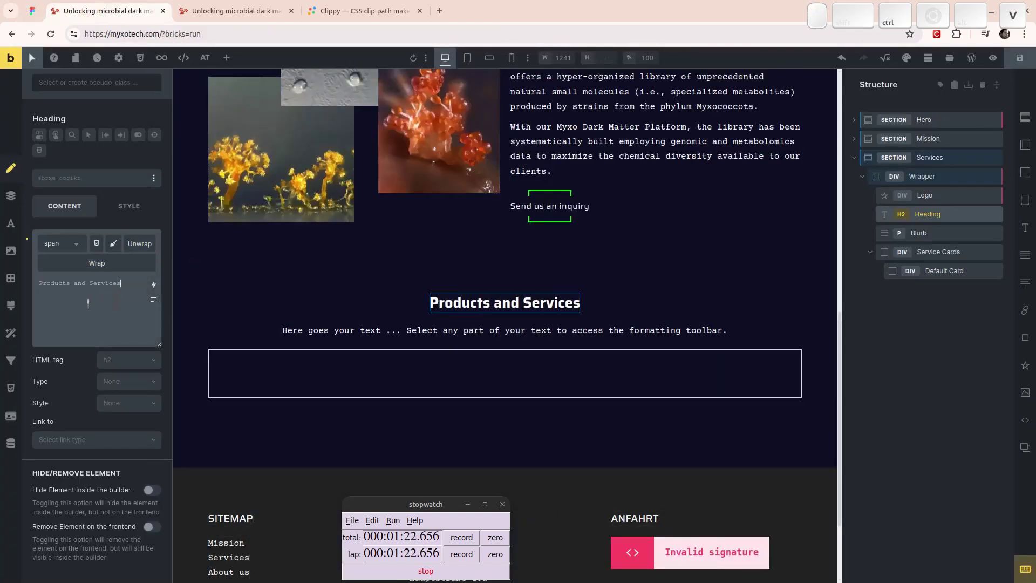
Step: Wrap the word "Services" in the heading in a span and assign the .accent class to the heading
double_click(101, 283)
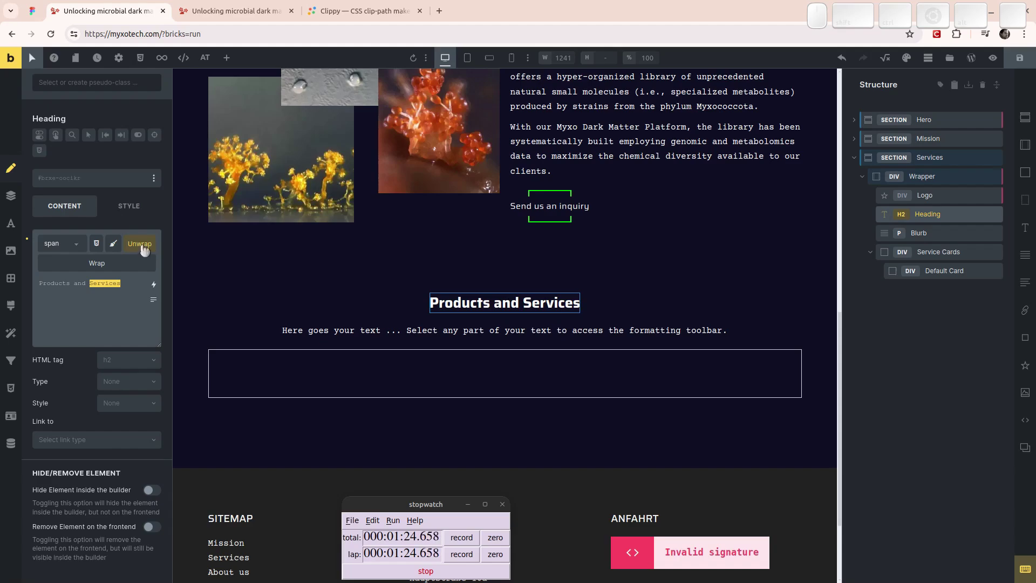
click(97, 262)
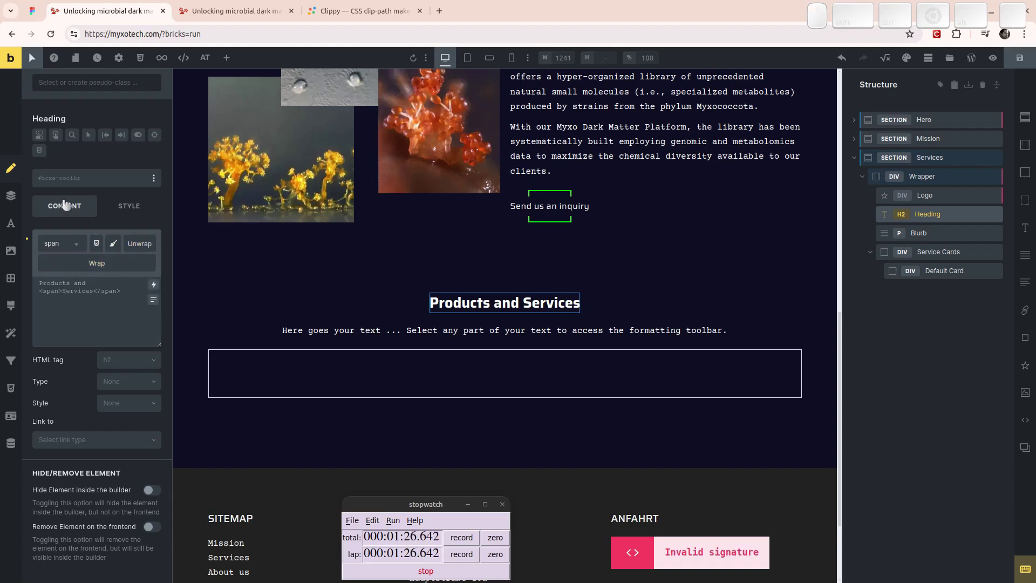
click(69, 179)
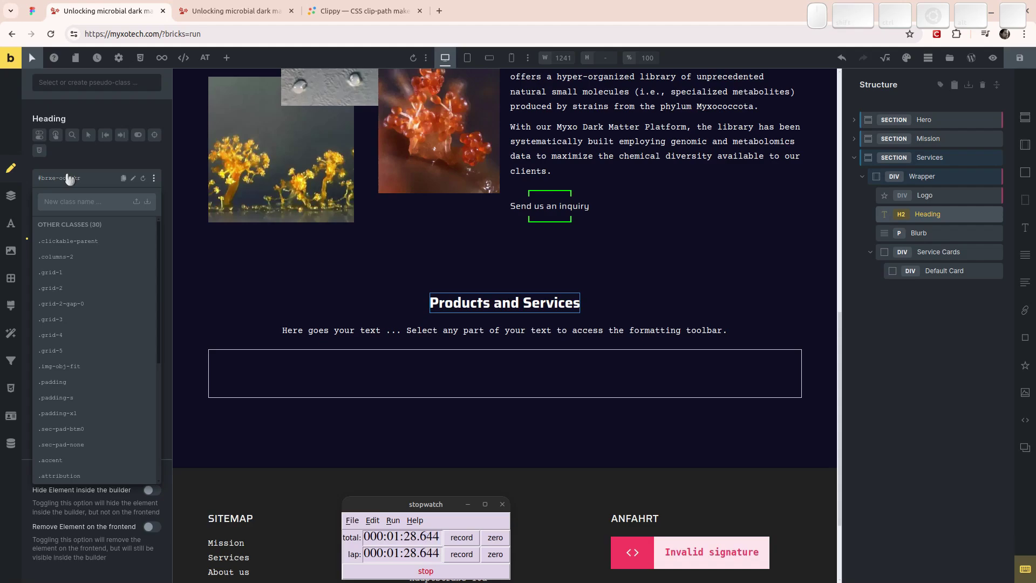
text(accent)
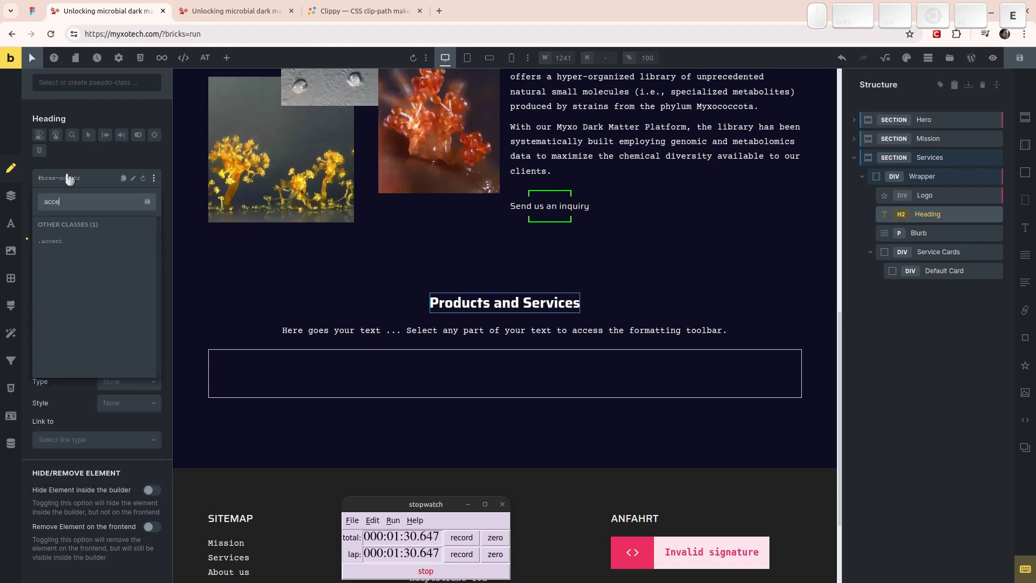
key(Return)
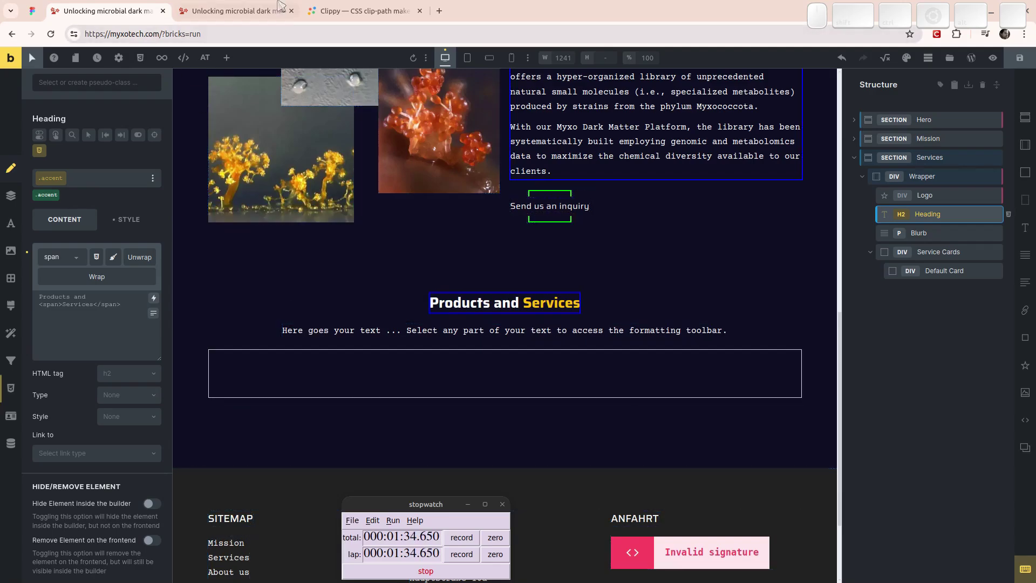
Step: Copy the paragraph beneath "Products and Services" in the Figma layout and replace the Blurb's placeholder text with it in Bricks
click(39, 9)
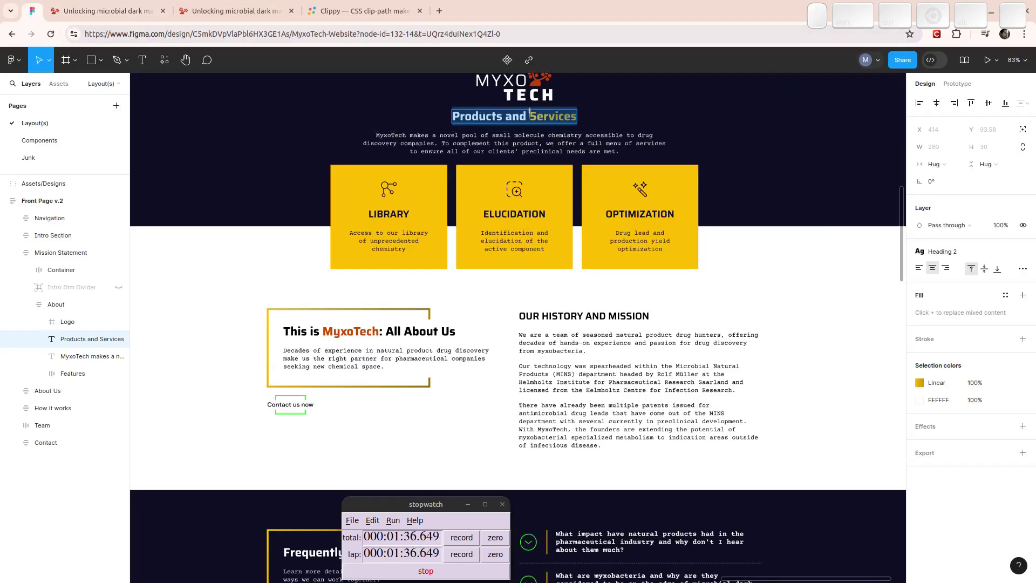
scroll(522, 160, up, 3)
double_click(413, 172)
key(ctrl+c)
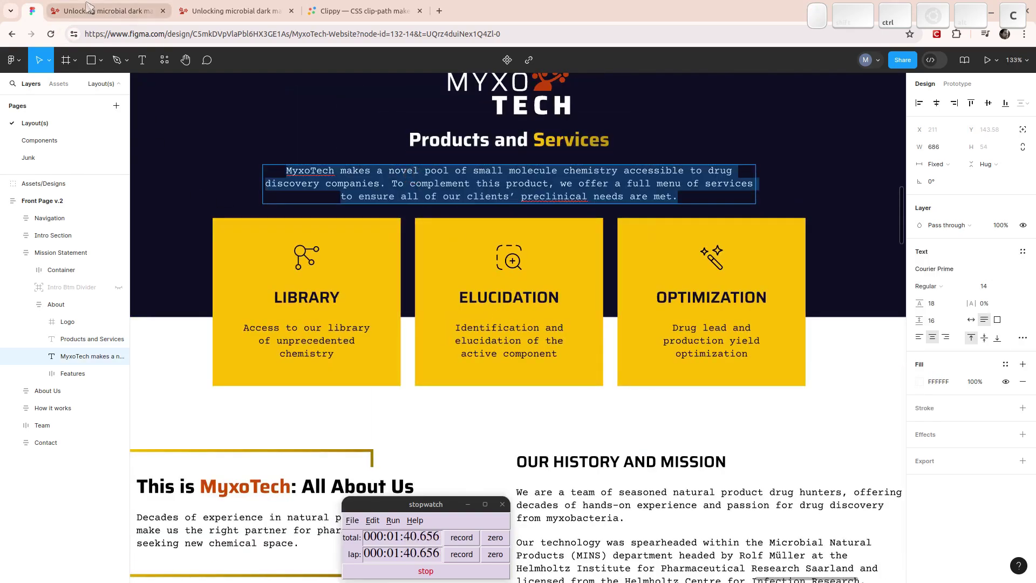
click(108, 11)
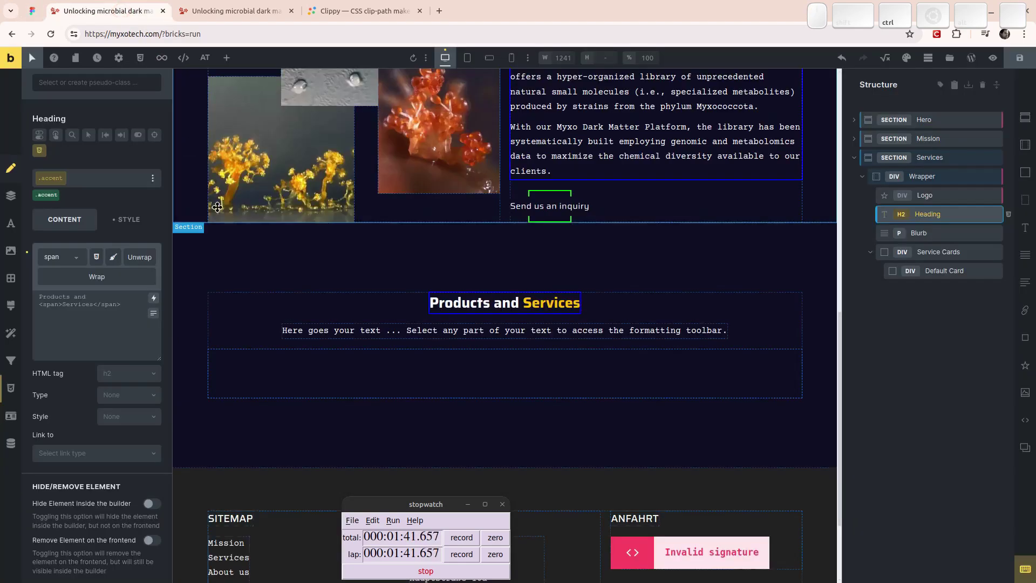
click(483, 336)
click(76, 296)
key(ctrl+a)
key(ctrl+v)
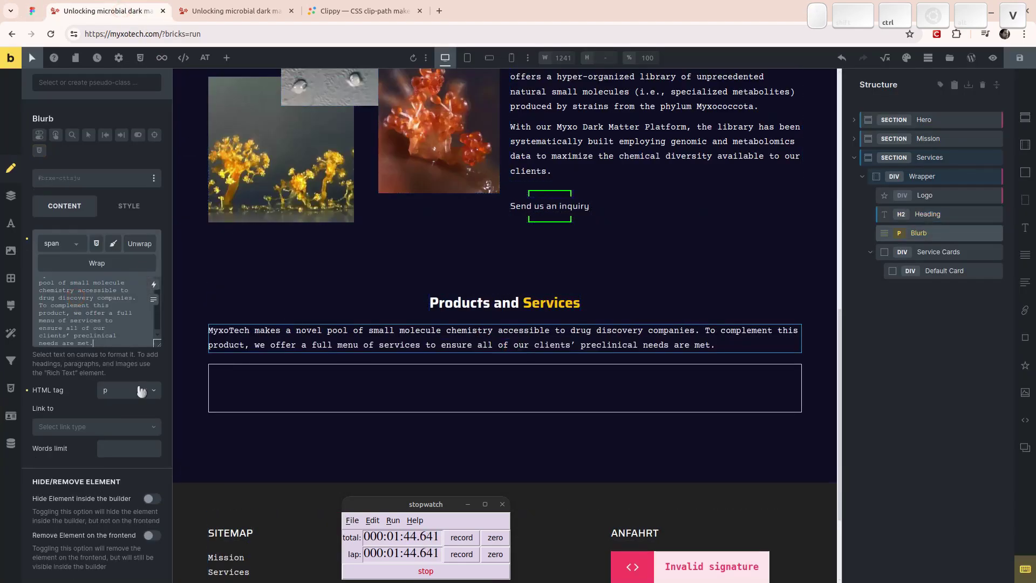
Step: Set the text alignment to center for the Blurb and for the heading's .accent class
click(129, 207)
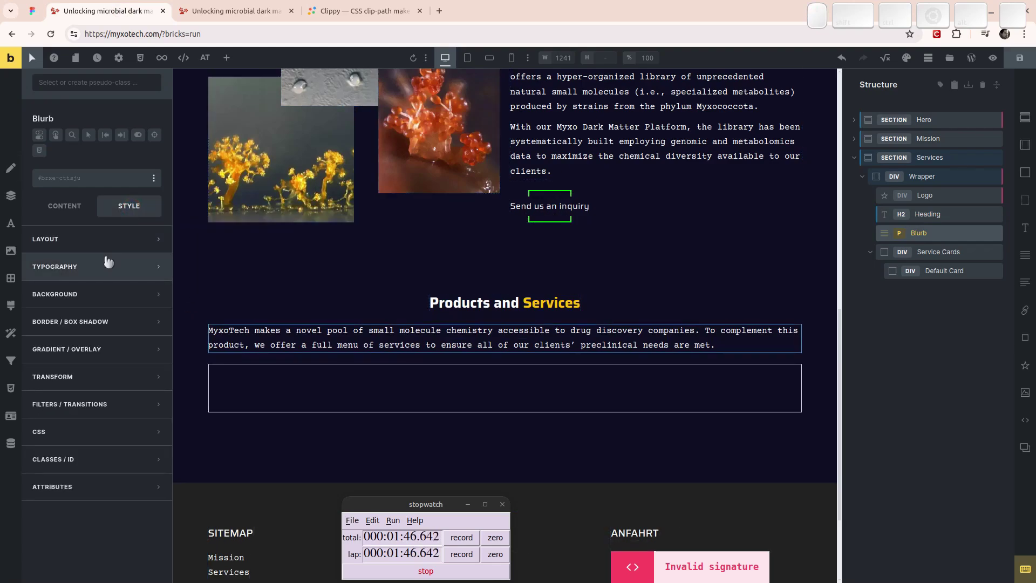
click(95, 268)
click(87, 327)
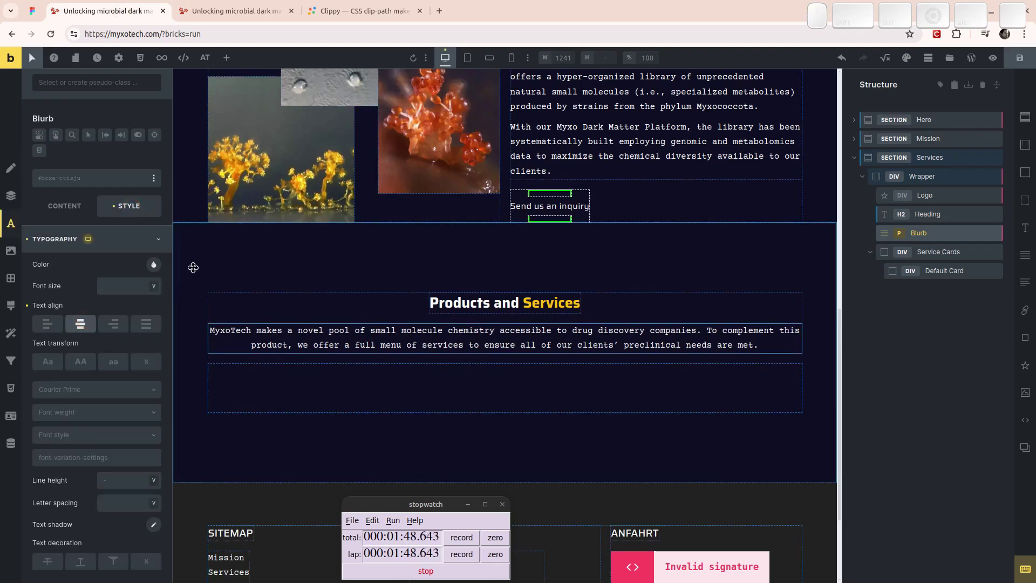
click(516, 303)
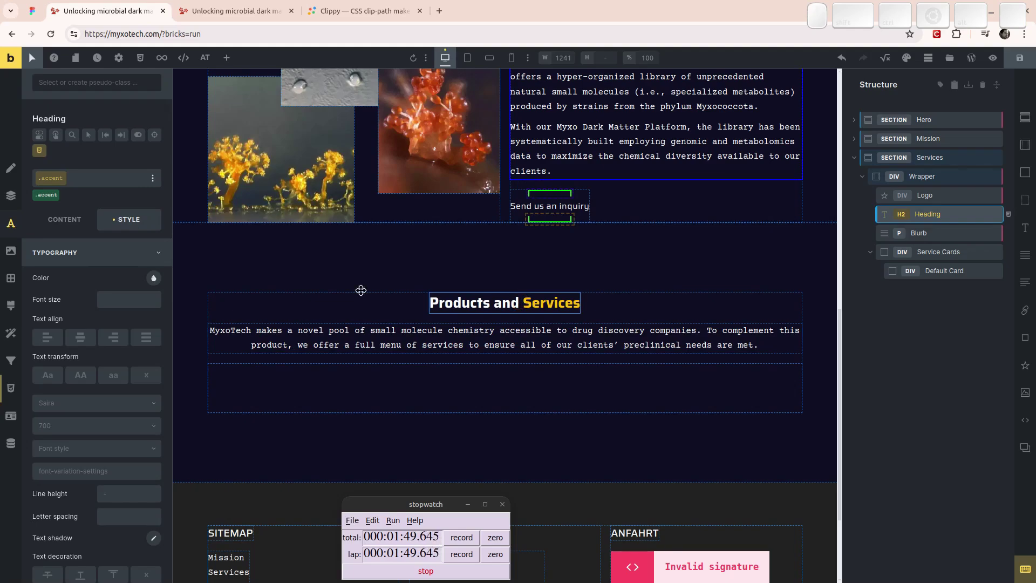
click(81, 337)
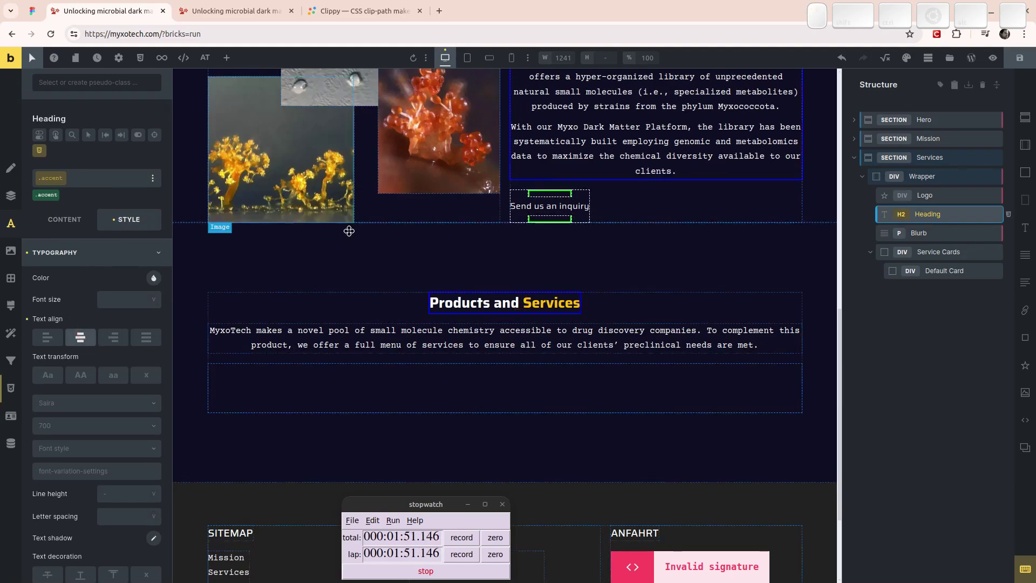
Step: Append filler text to the heading until it wraps onto a second line, and switch its alignment to left and back to center
double_click(505, 302)
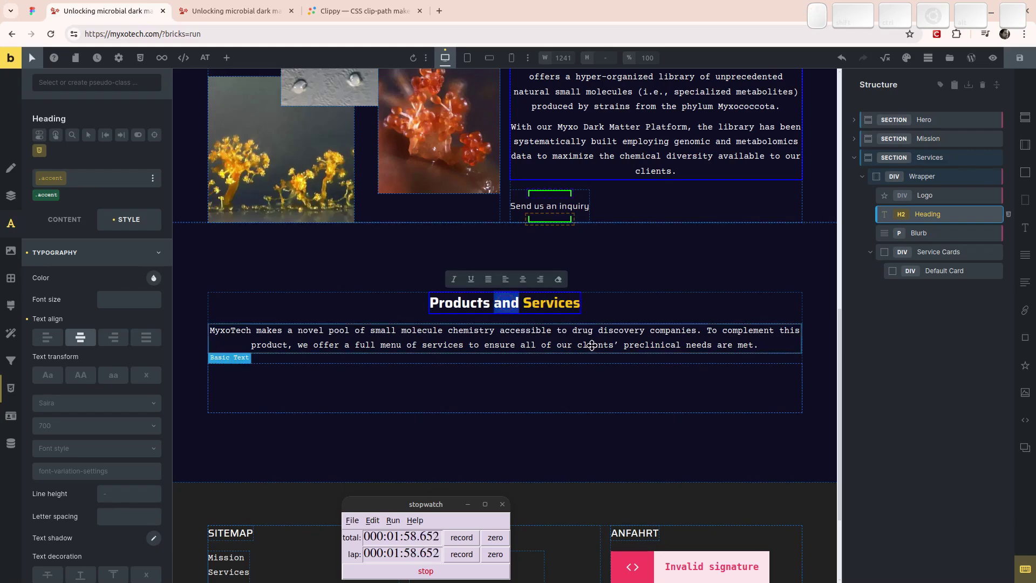
key(End)
text(fjsdk)
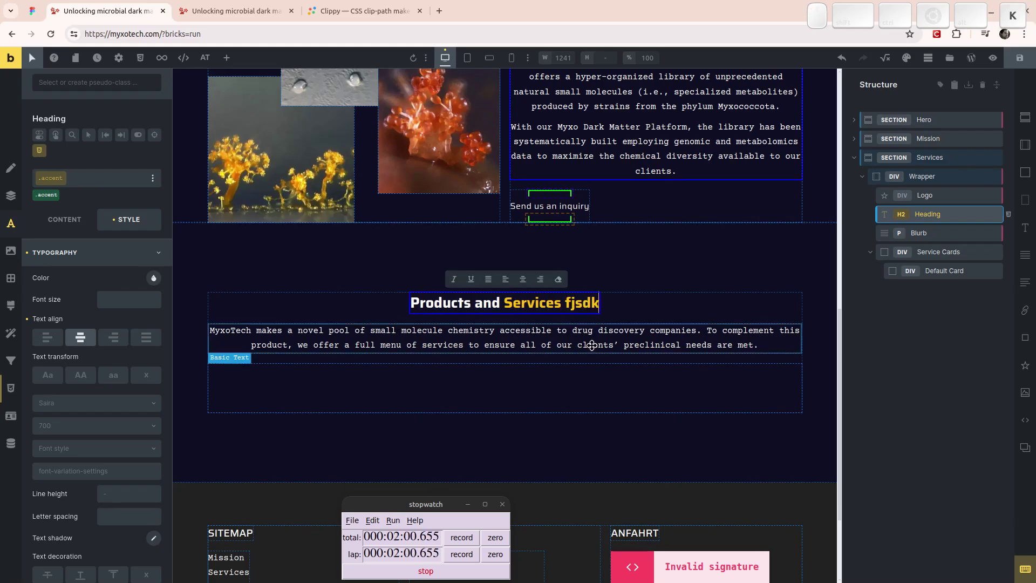
text(aöf jsdkf lajöd fösjda fksdjöf kösajgiöog öfdagj)
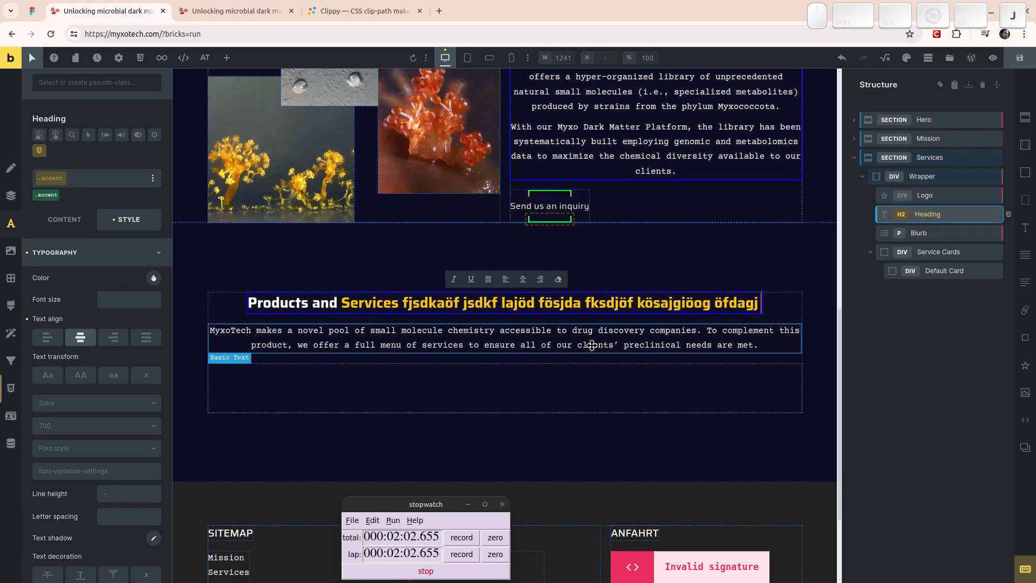
text( fiöagj fiögjkösld gjkösdfjg ödfsjg ds kögdfsg)
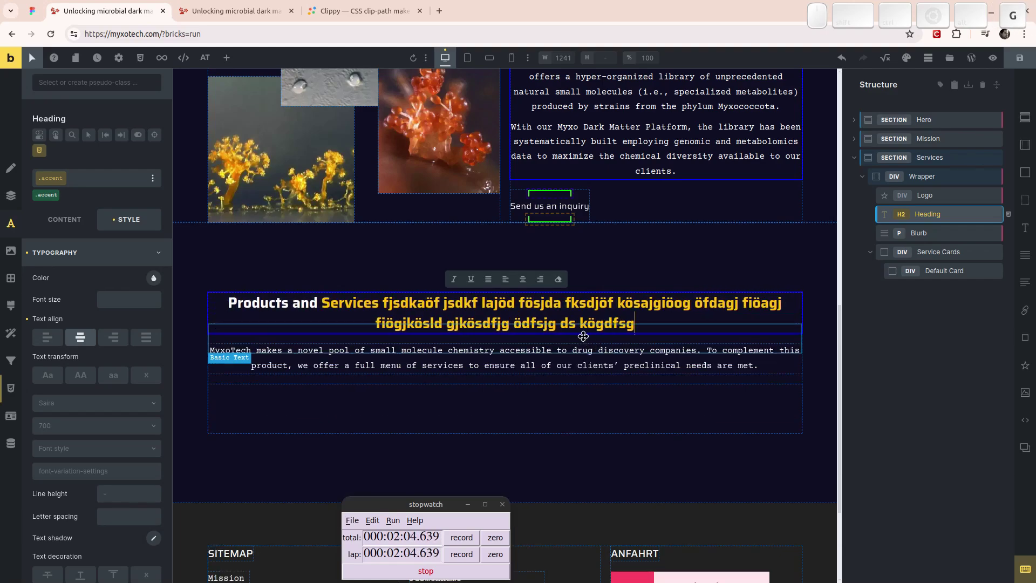
click(46, 337)
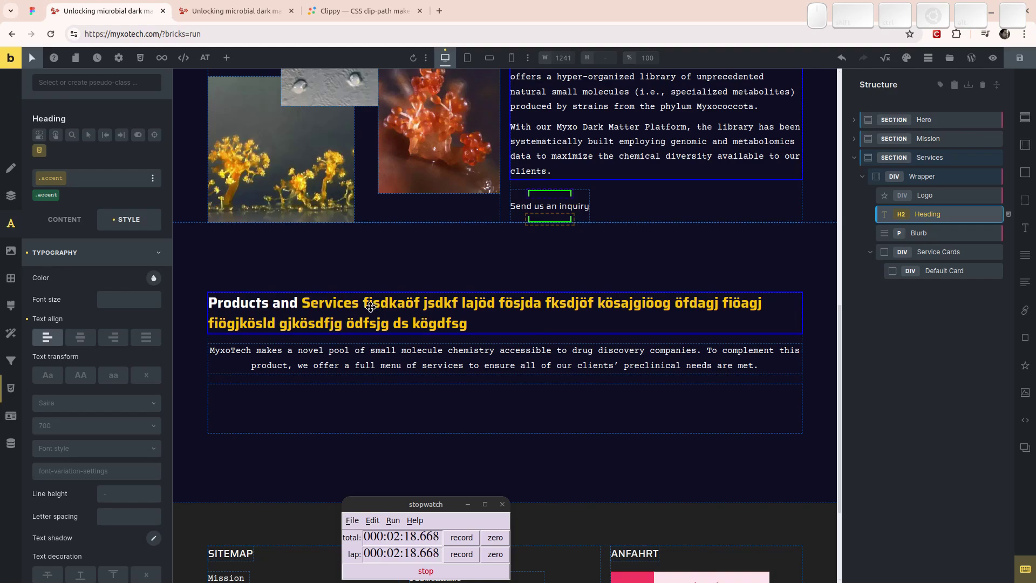
click(85, 338)
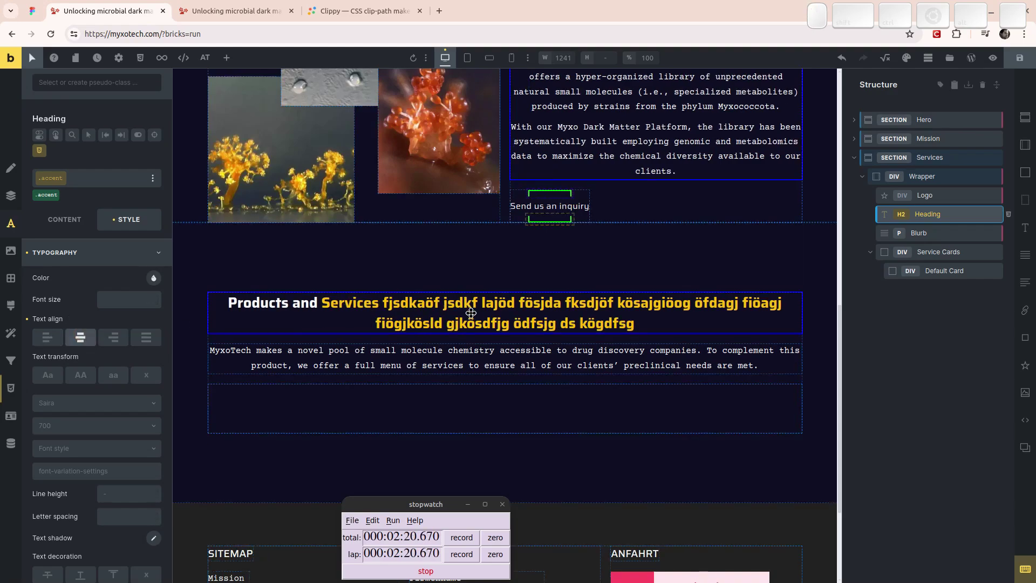
Step: Delete the filler text following "Products and Services" in the heading
click(432, 304)
click(386, 301)
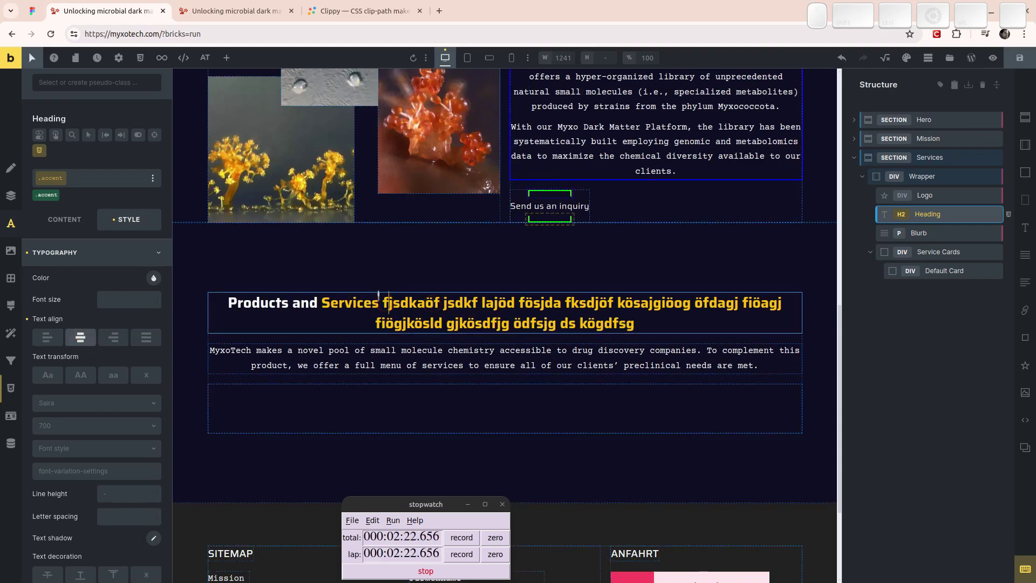
key(shift+Down)
key(shift+Down)
key(BackSpace)
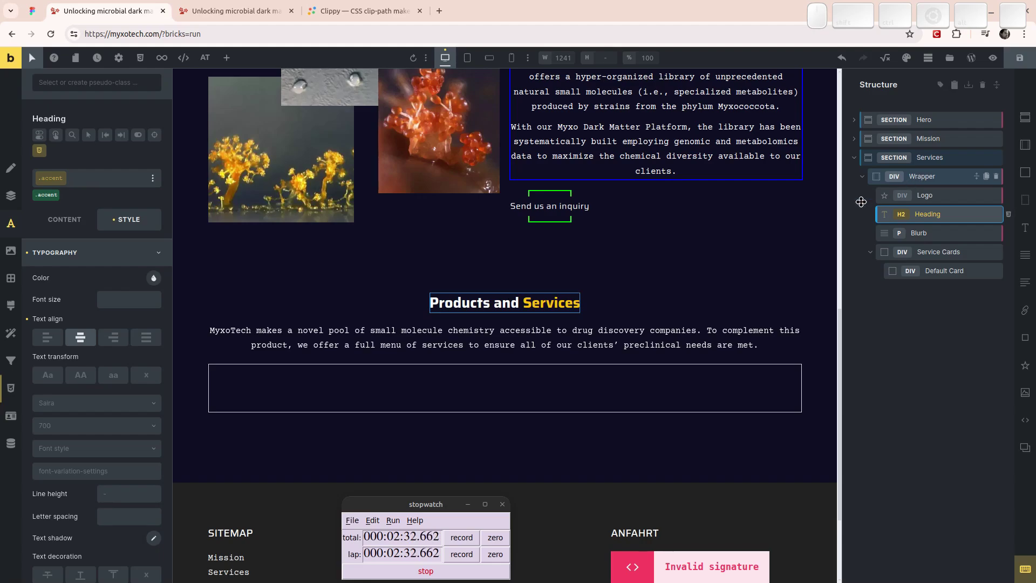
Step: Limit the Blurb's maximum width, trying 65ch and 70ch and settling on 75ch
click(530, 333)
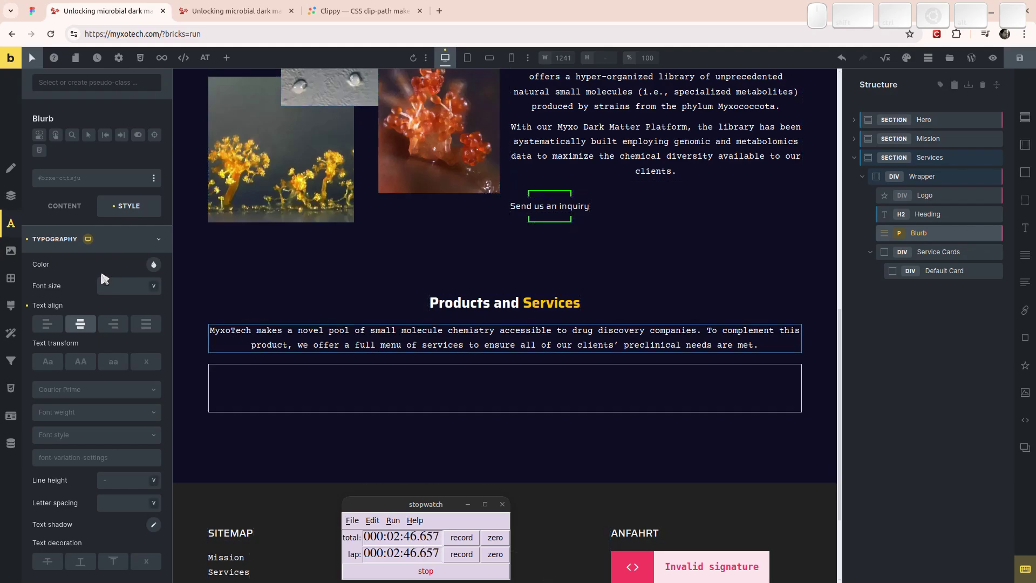
click(116, 238)
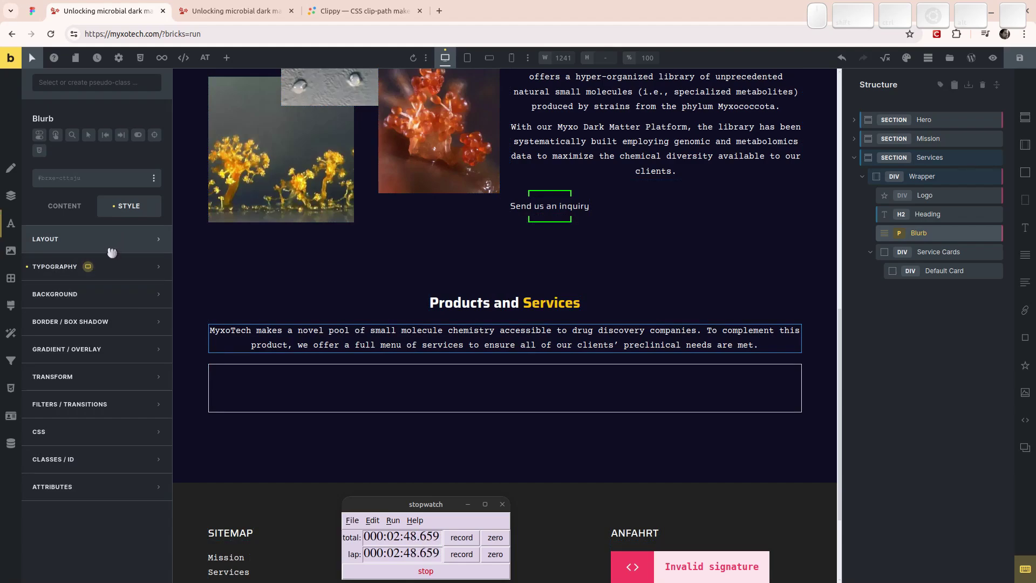
click(111, 250)
scroll(113, 280, down, 4)
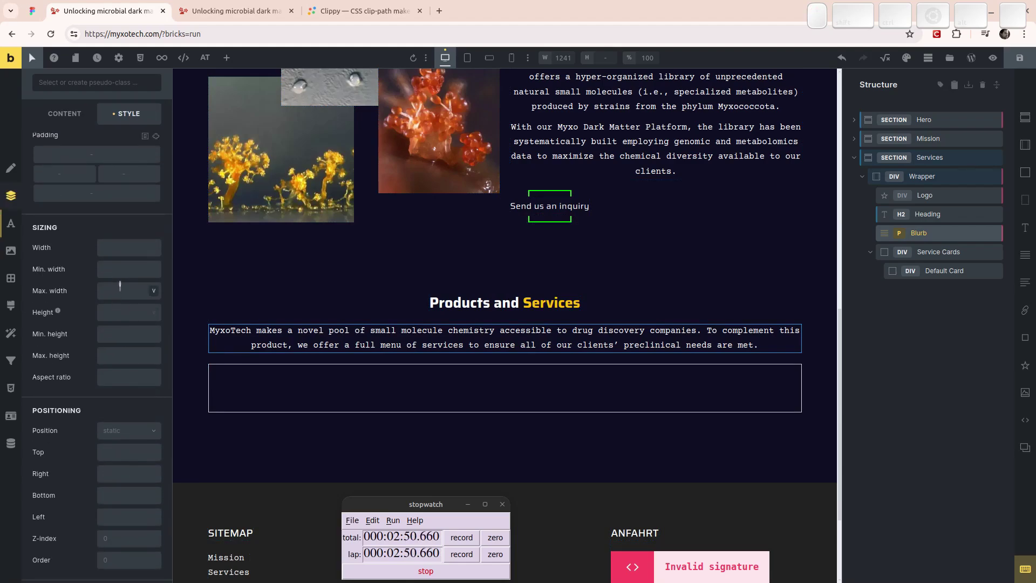
click(122, 286)
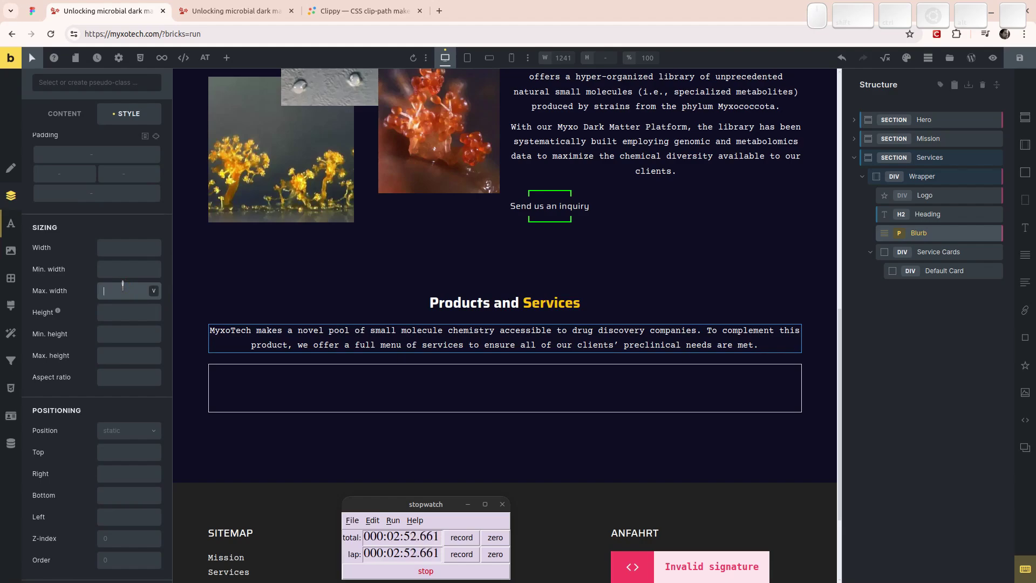
text(65ch)
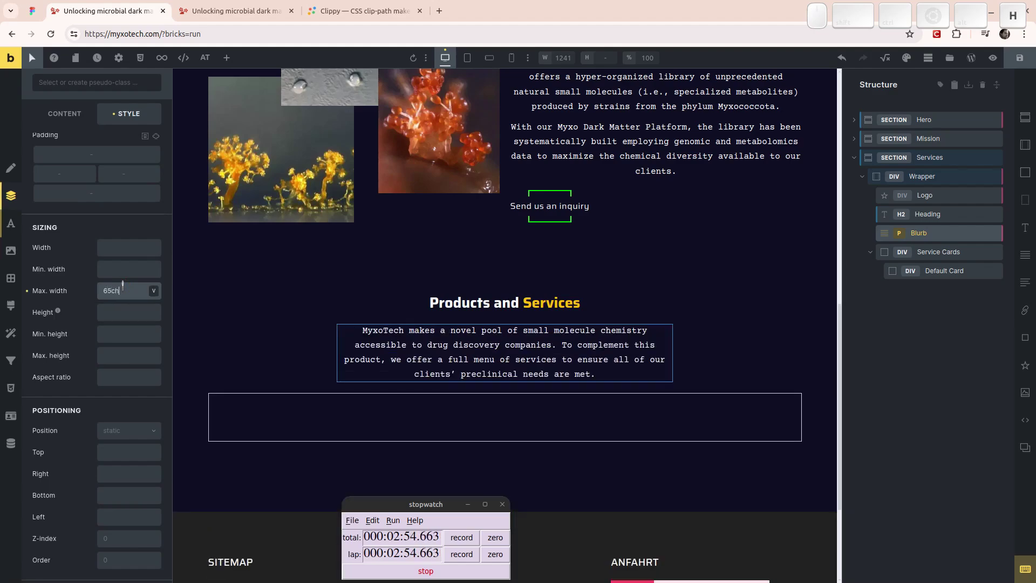
key(Home)
key(shift+Right)
key(shift+Right)
text(70)
key(BackSpace)
text(5)
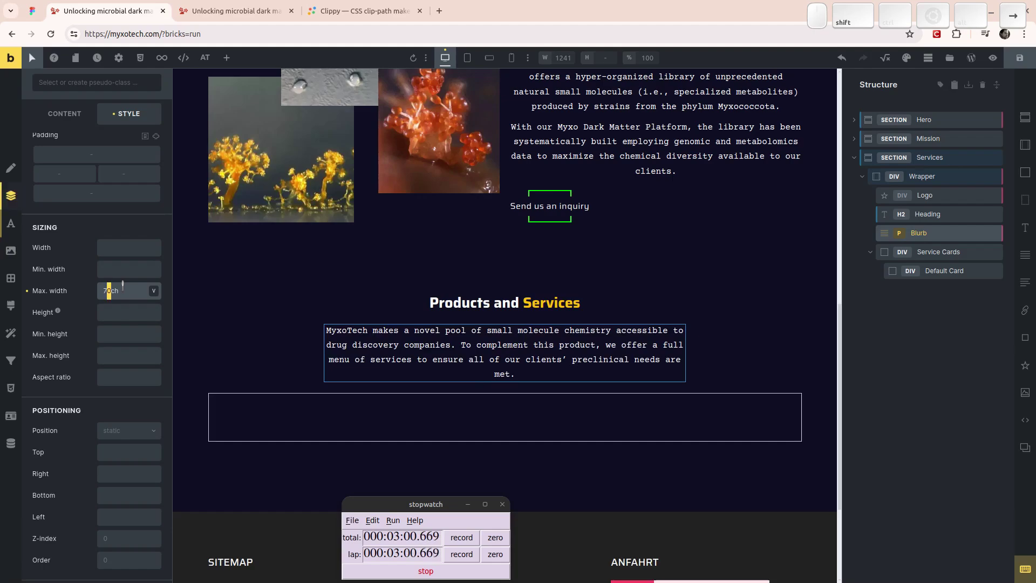
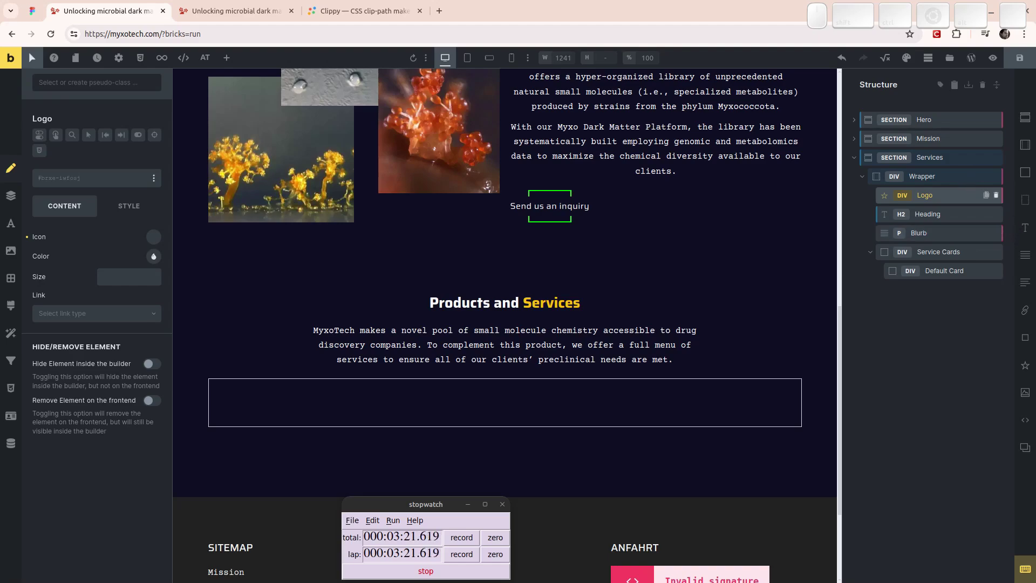
Step: Delete the Logo icon element from the Services Wrapper and remove the stray Section inserted below Services
click(996, 195)
click(949, 182)
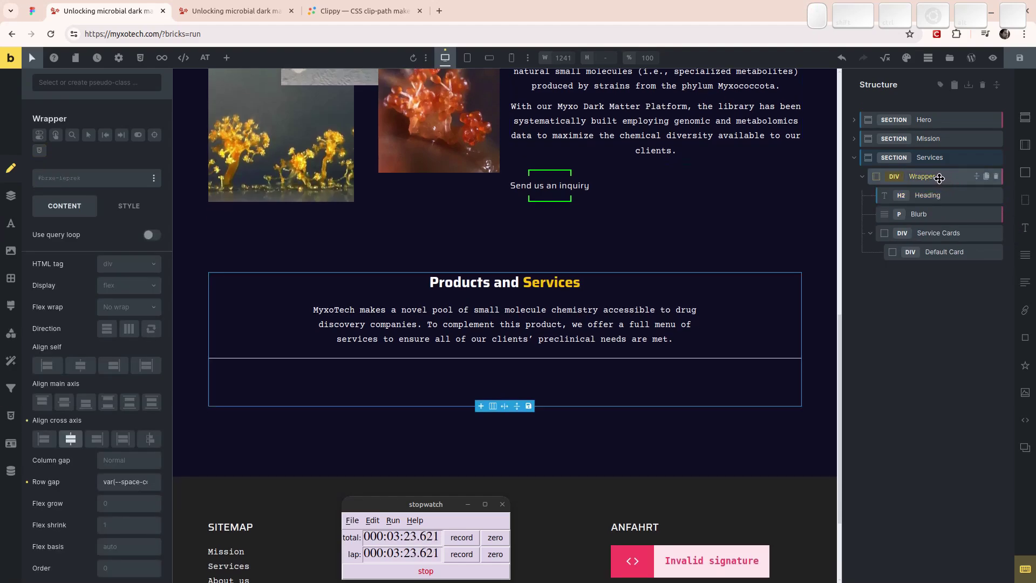
key(ctrl+v)
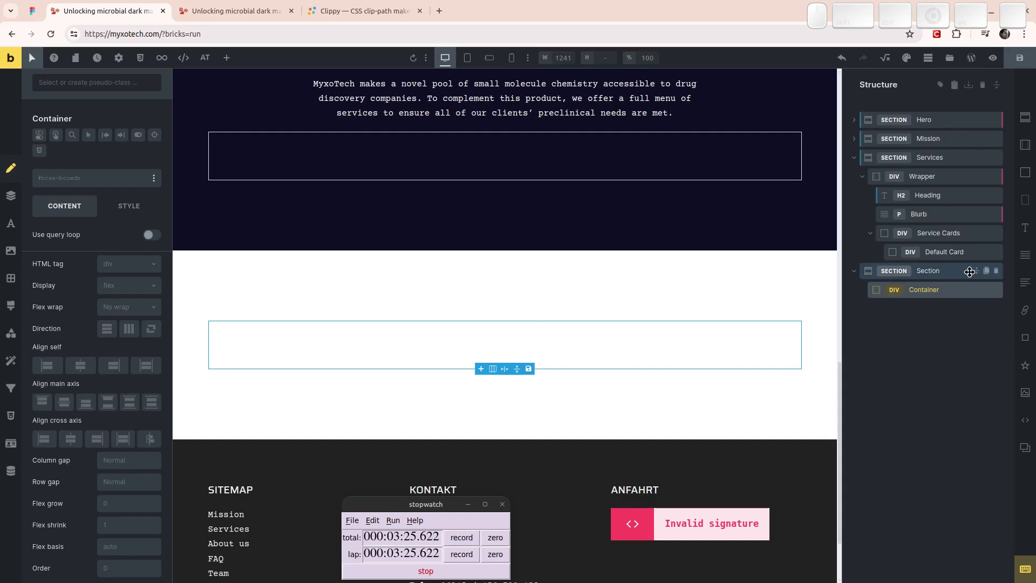
click(996, 271)
Step: Add an SVG element to the Services Wrapper and place it above the Heading
click(936, 176)
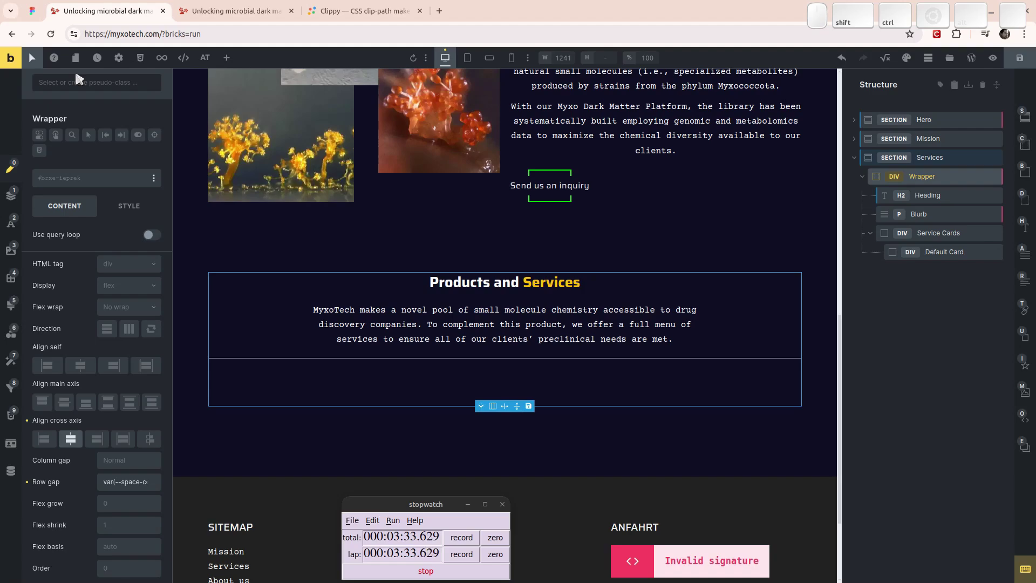
key(ctrl+shift+e)
text(svg)
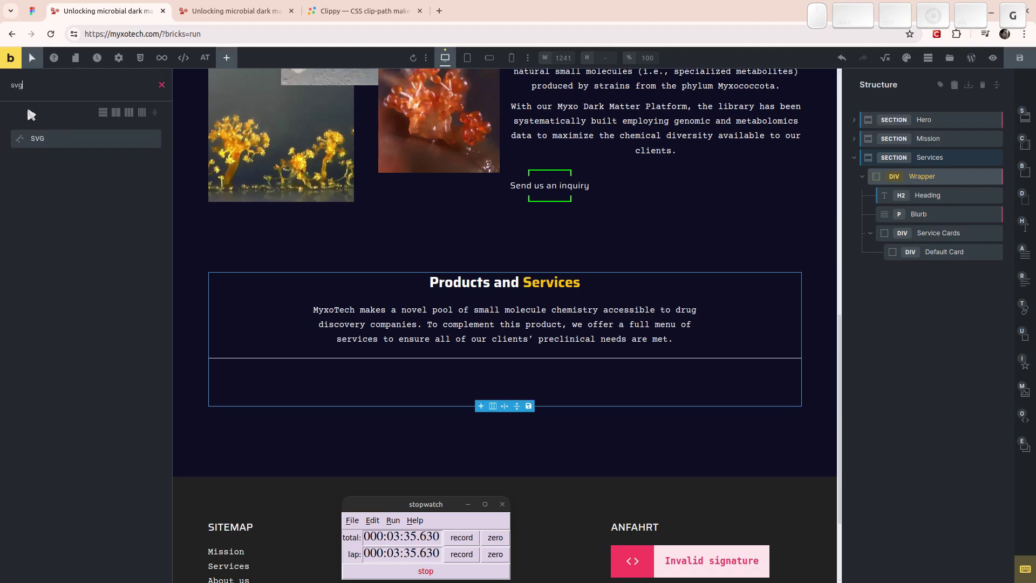
click(74, 142)
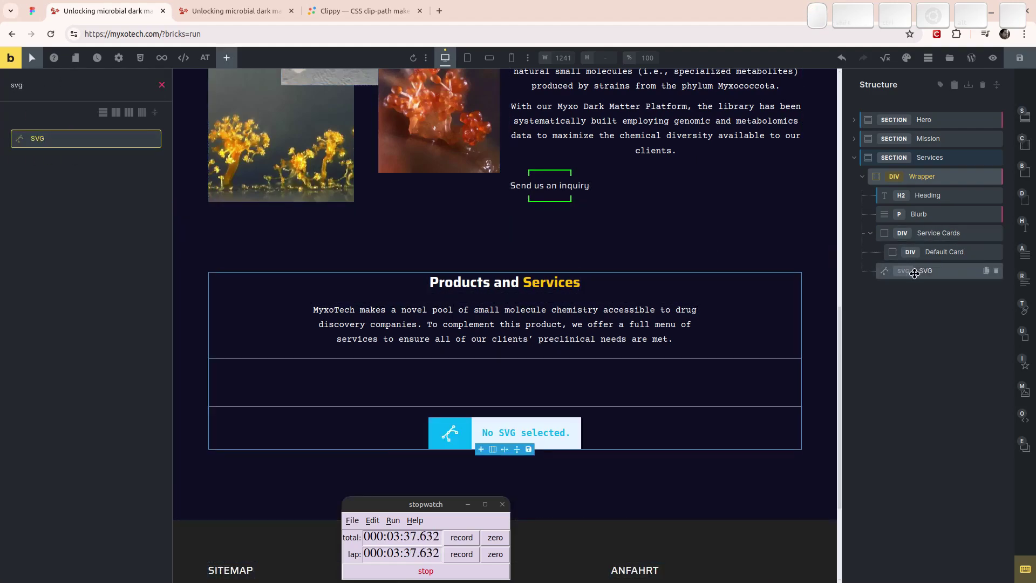
drag(914, 271, 934, 202)
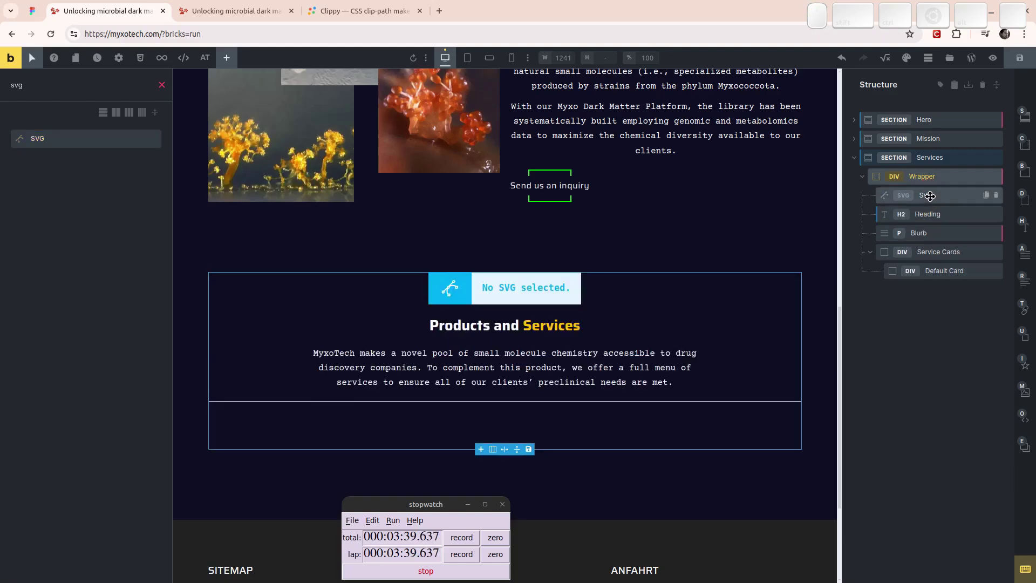
Step: Rename the SVG element to Logo and load the white MyxoTech logo from the Company Assets media folder
click(928, 197)
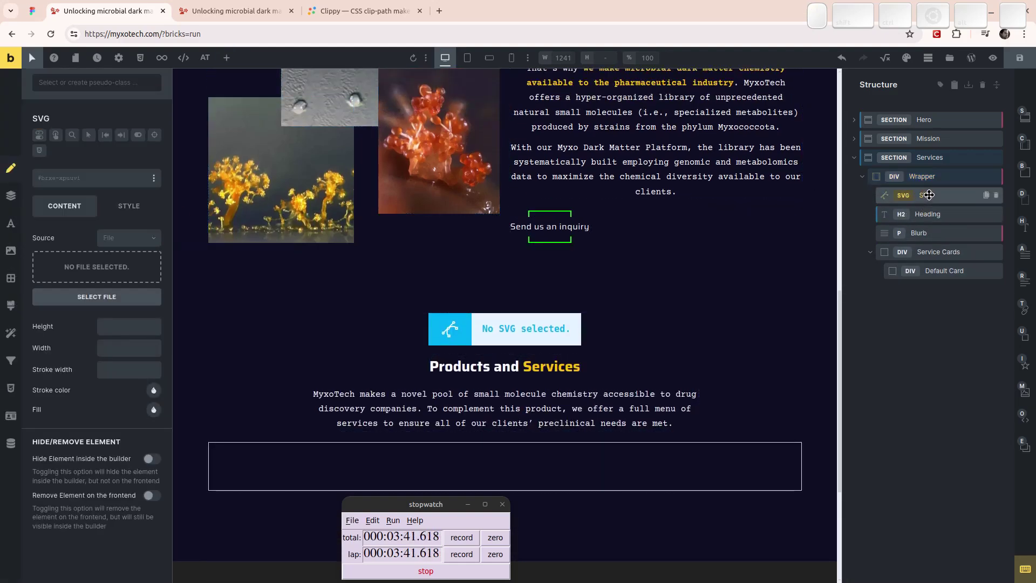
key(shift+Return)
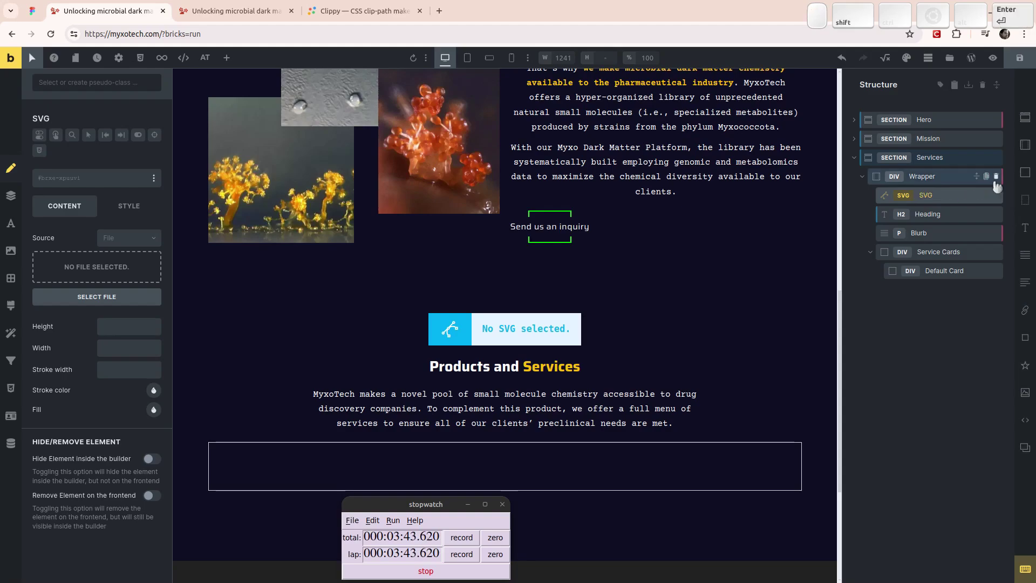
click(89, 267)
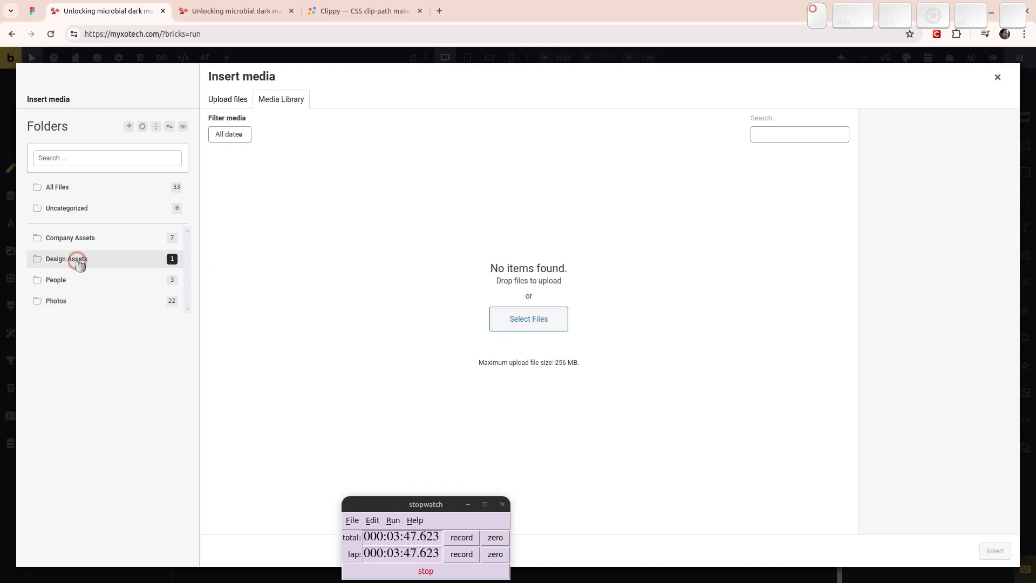
click(82, 239)
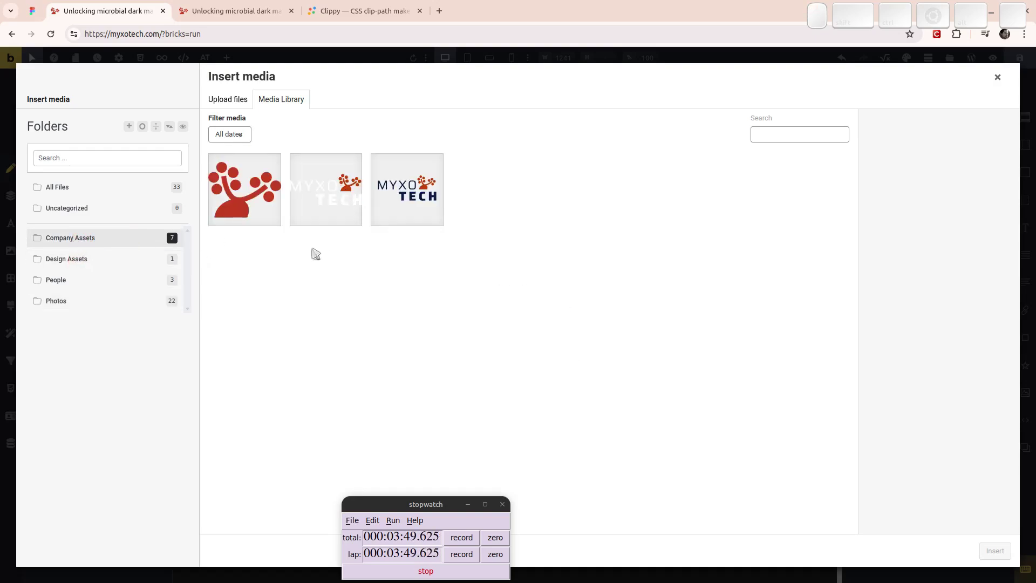
click(302, 185)
click(993, 556)
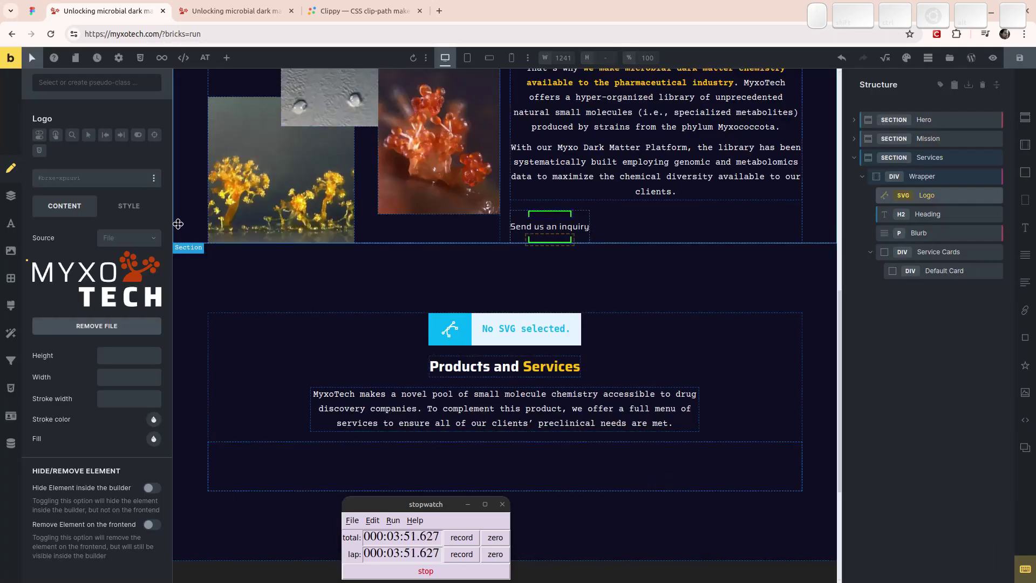
Step: Set the Logo's width, trying 15rem and settling on 20rem
click(139, 372)
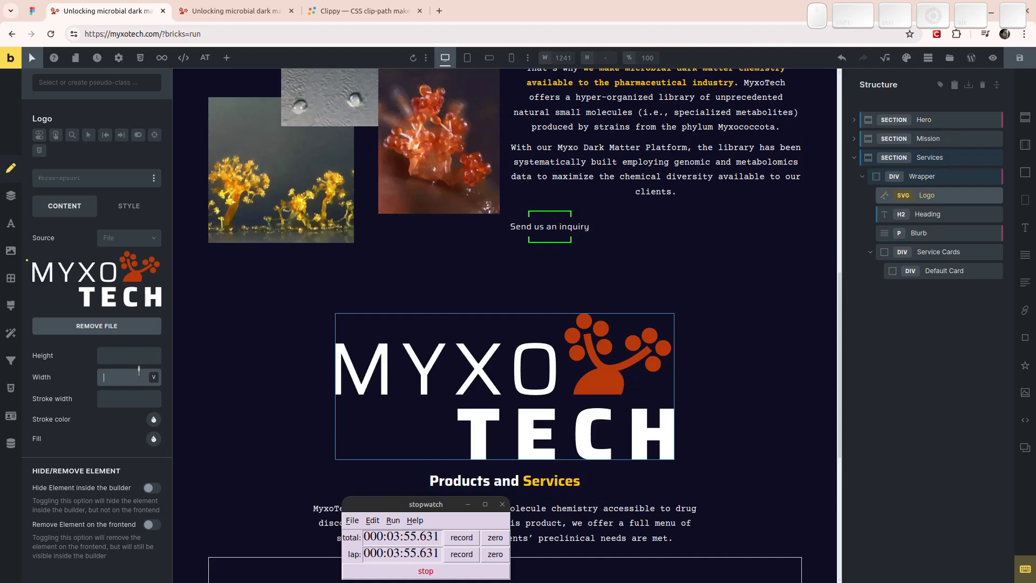
text(15rem)
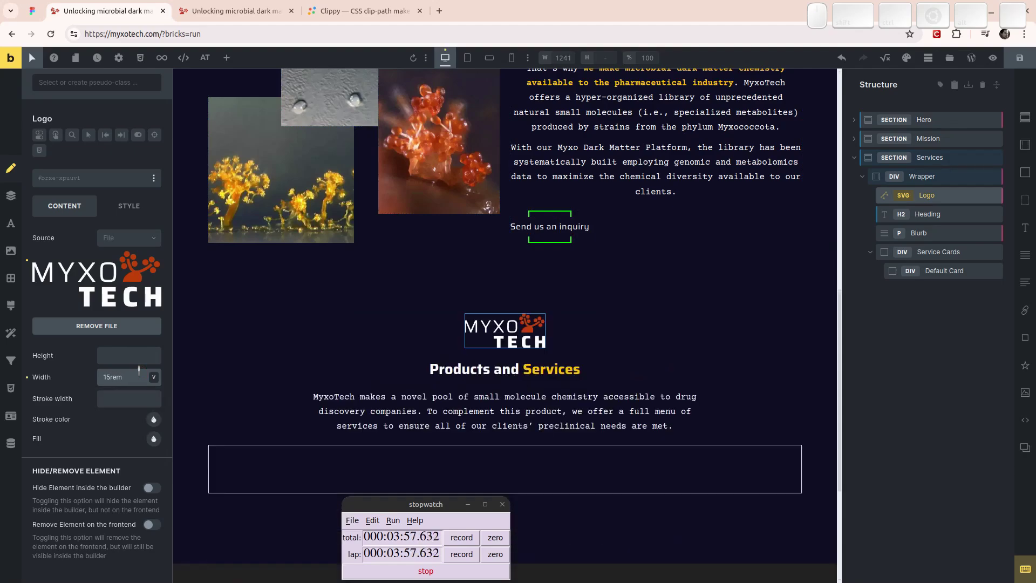
text(20)
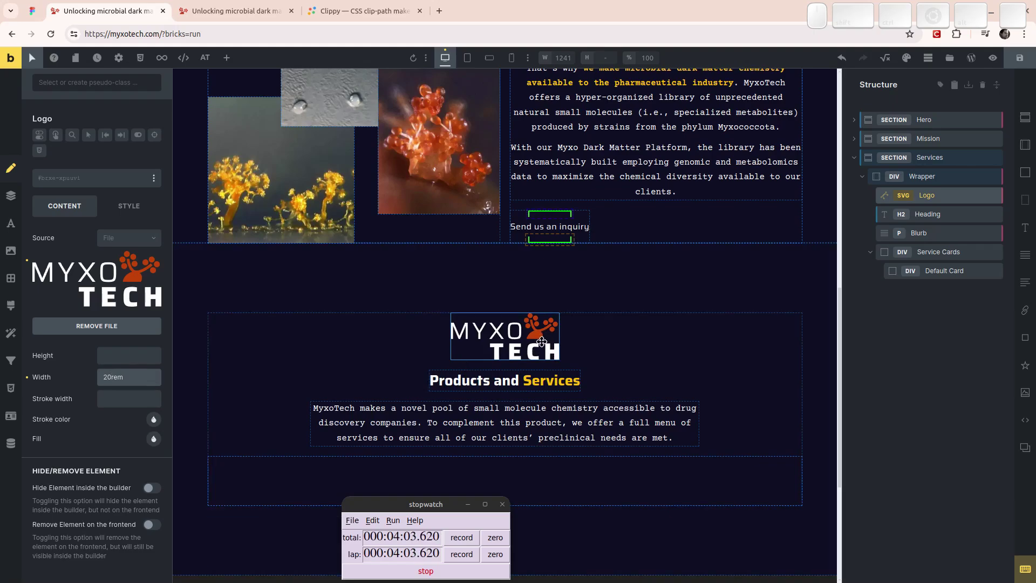
Step: Preview the Services section without the builder interface, return to editing and save the page
key(ctrl+p)
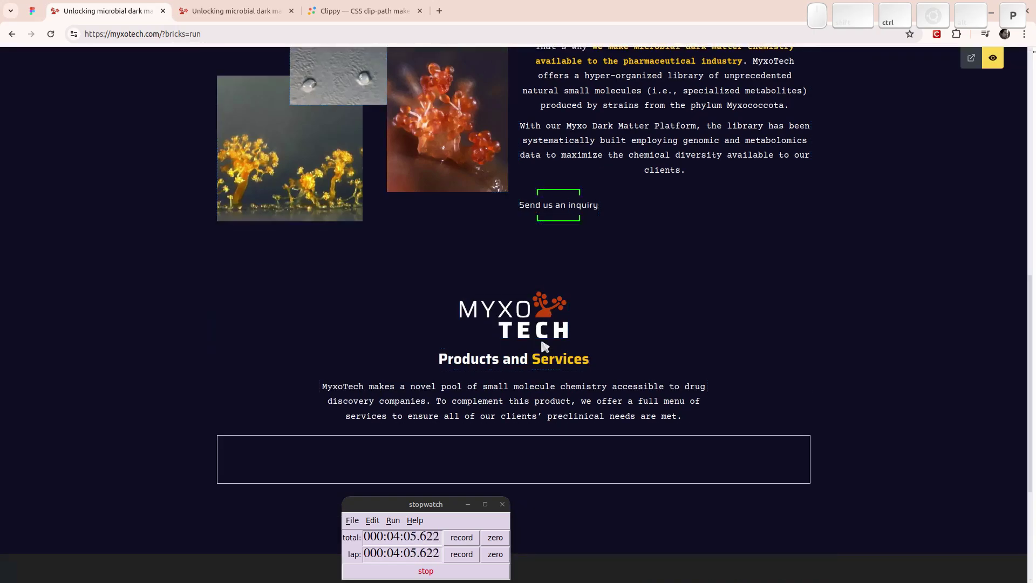
key(ctrl+p)
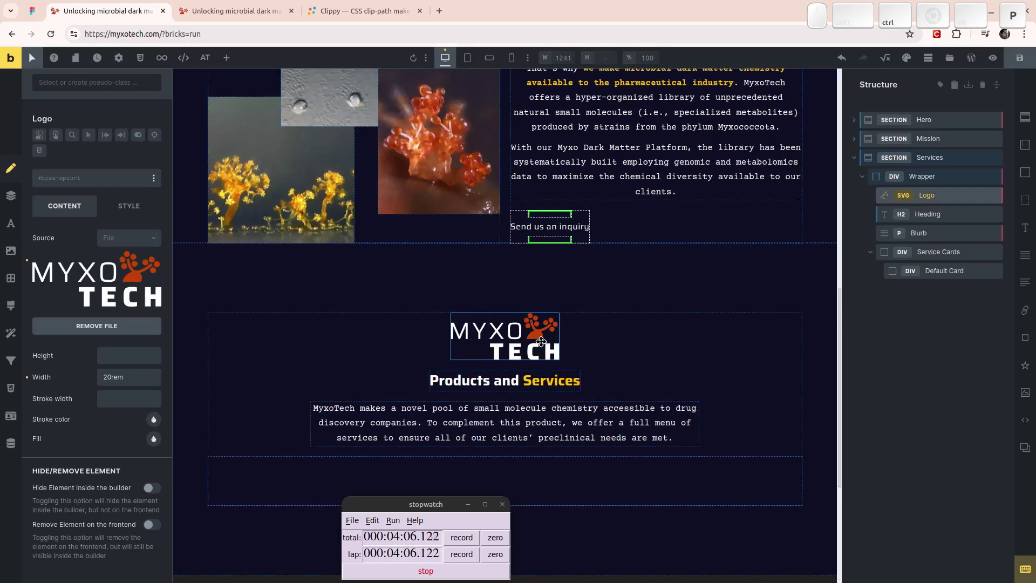
click(1024, 61)
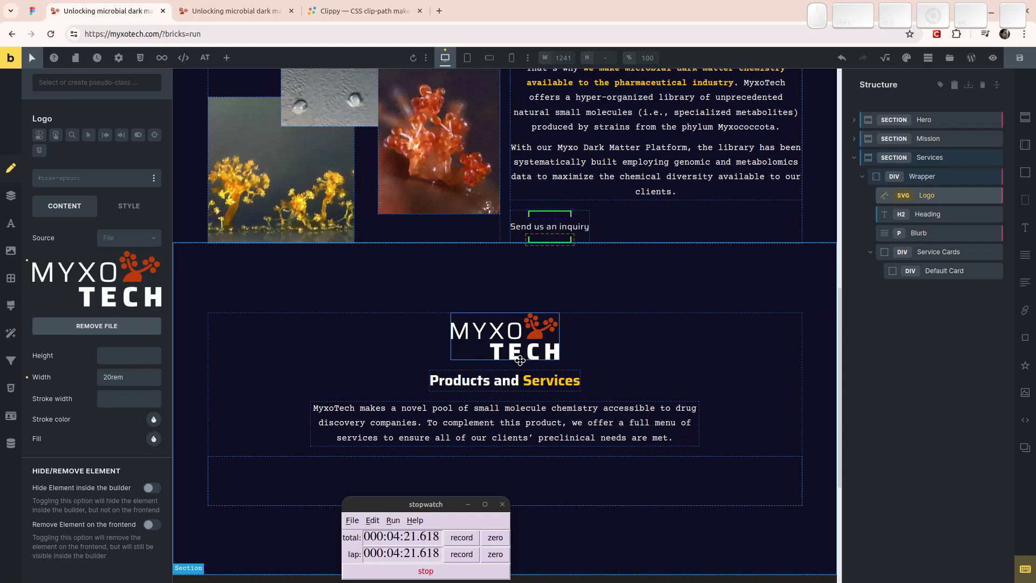
Step: Apply the existing grid-3 class to the Service Cards container
scroll(242, 99, up, 15)
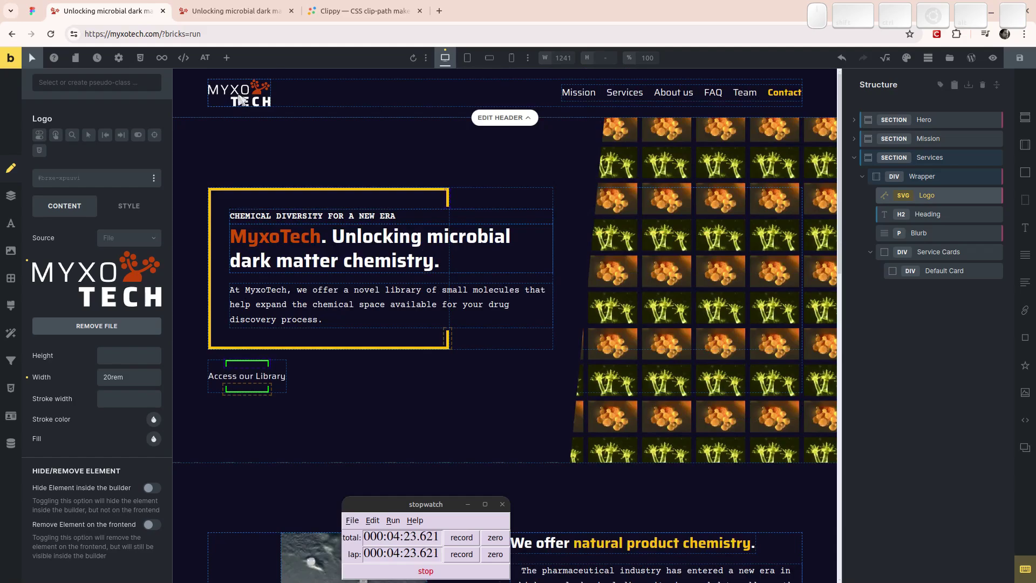
scroll(506, 254, down, 15)
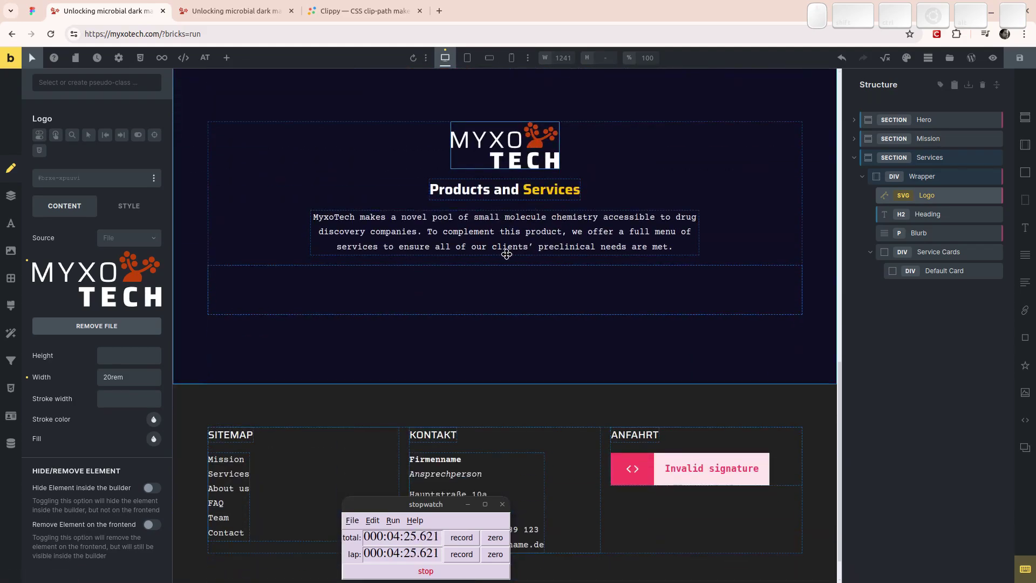
click(444, 303)
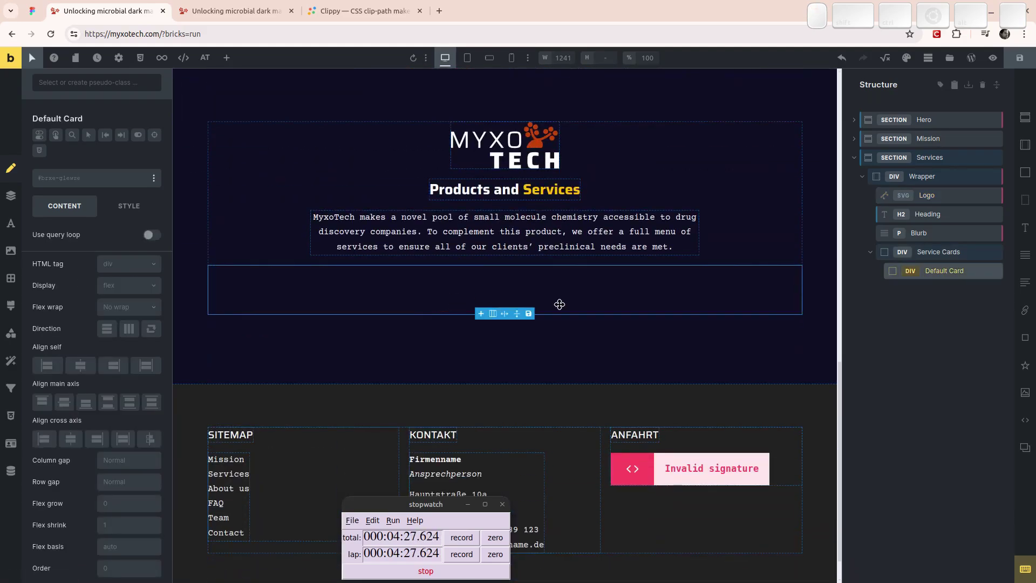
click(929, 252)
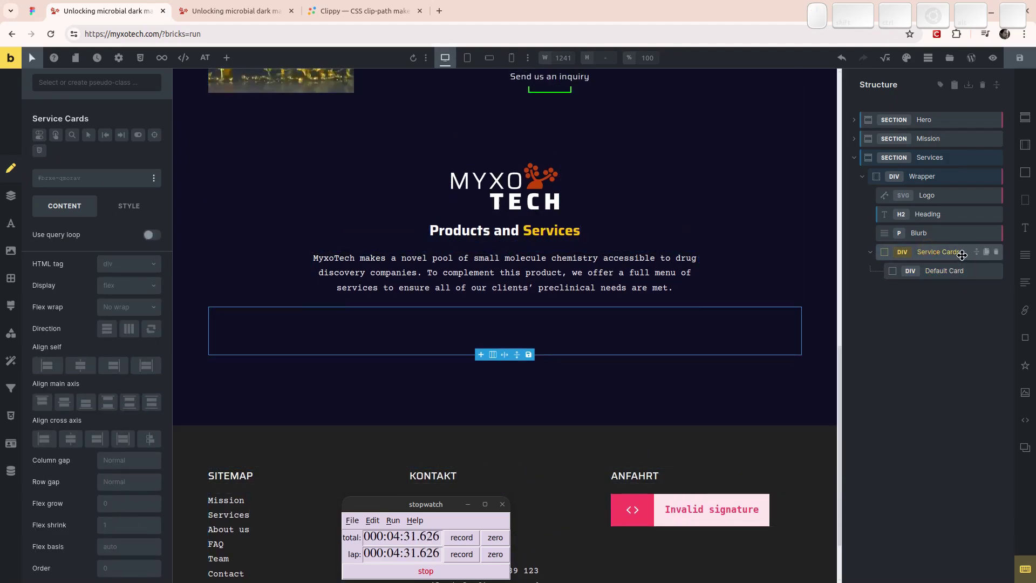
click(128, 286)
click(72, 254)
click(92, 179)
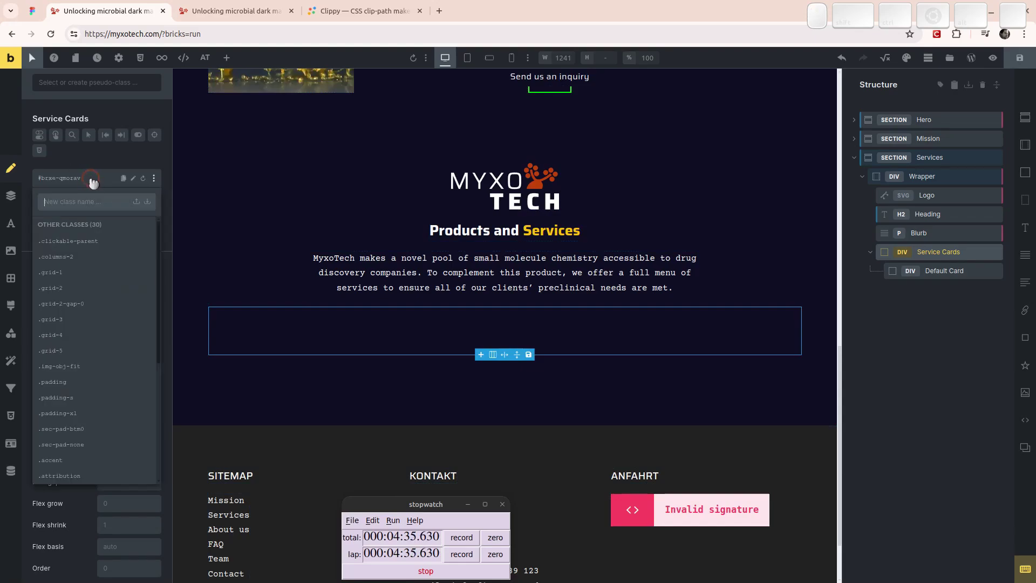
text(grid-3)
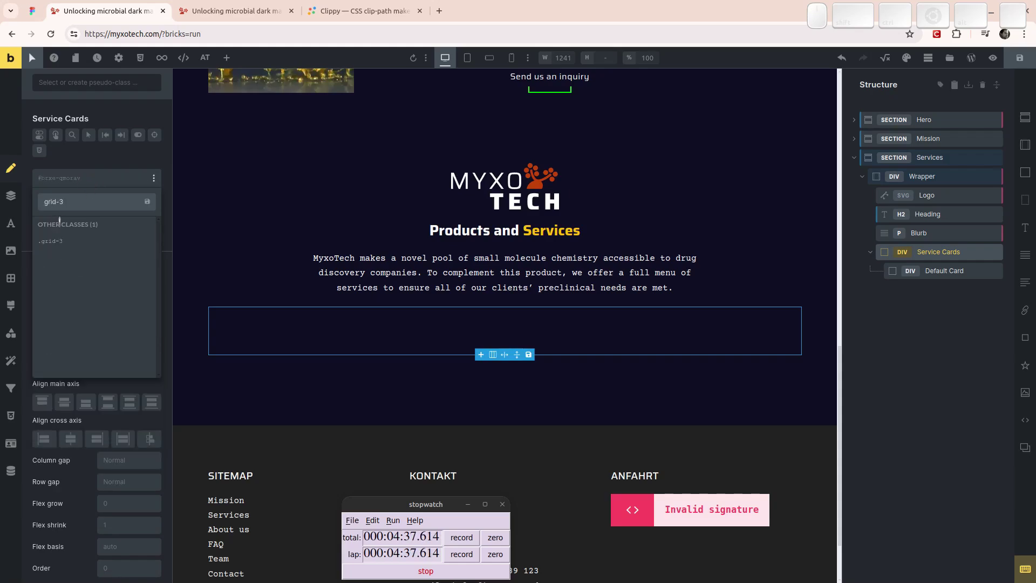
click(67, 243)
Step: Set the Default Card's padding to the space-xm variable on all four sides
click(337, 325)
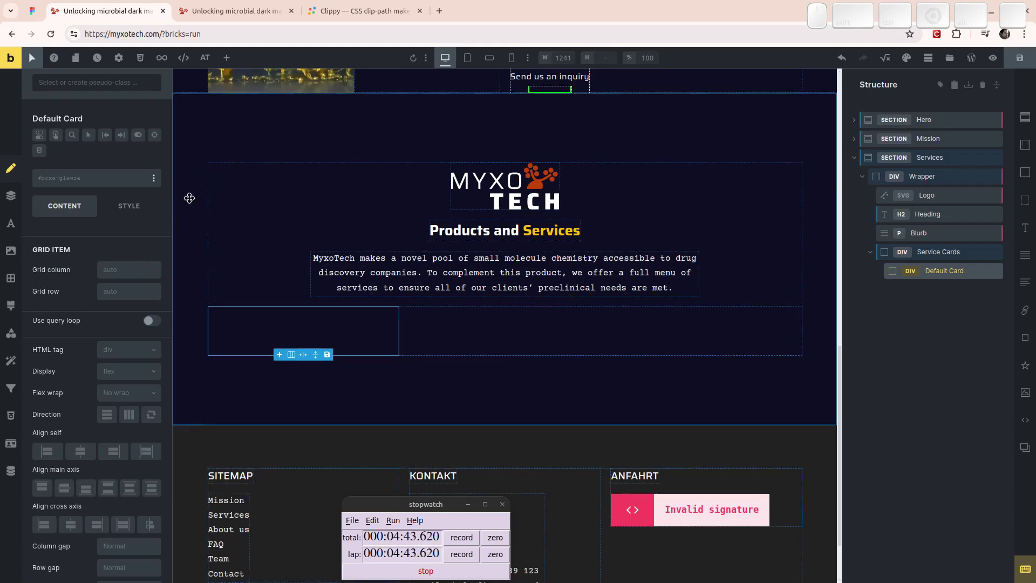
click(118, 205)
click(103, 246)
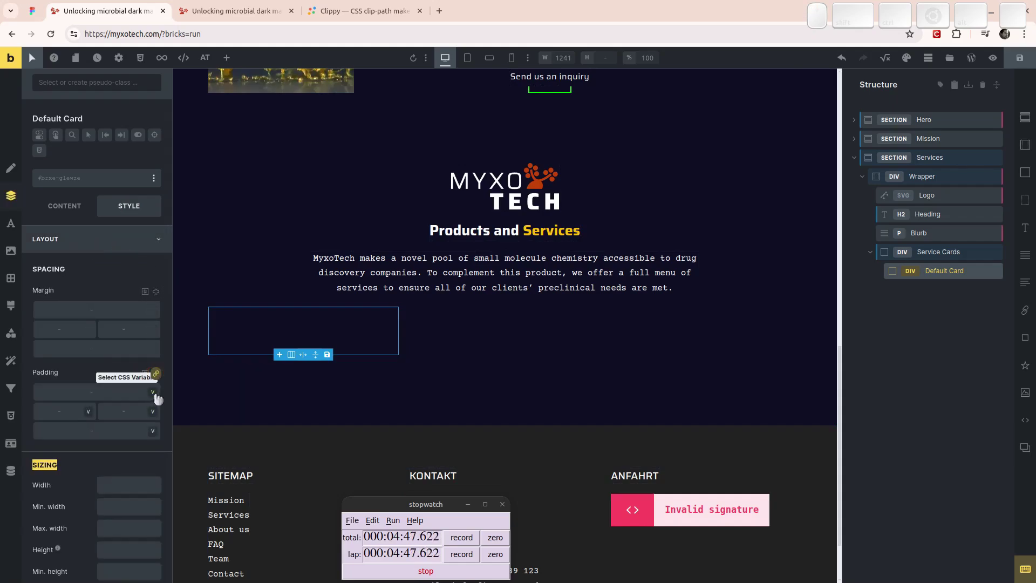
click(153, 393)
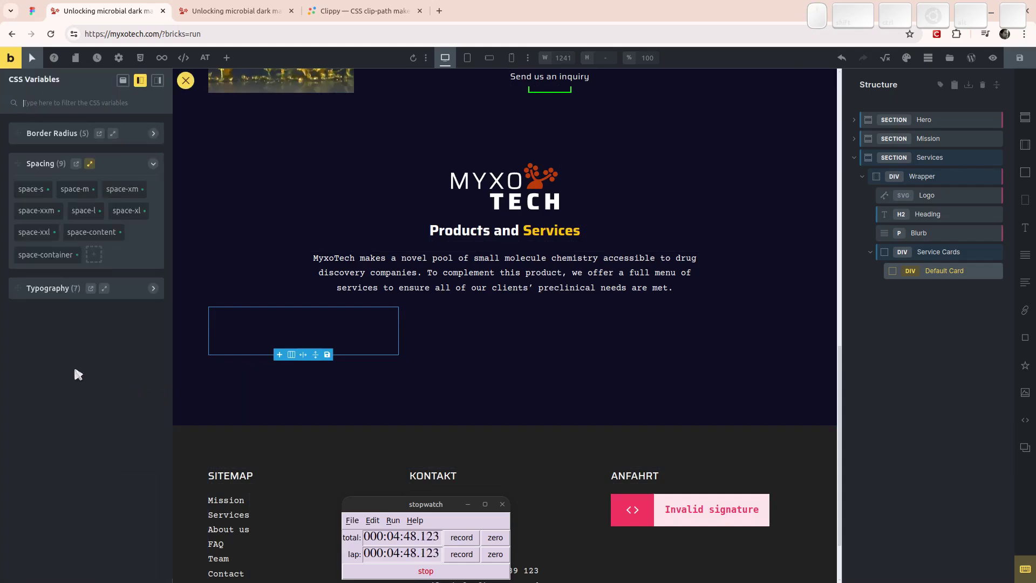
click(129, 193)
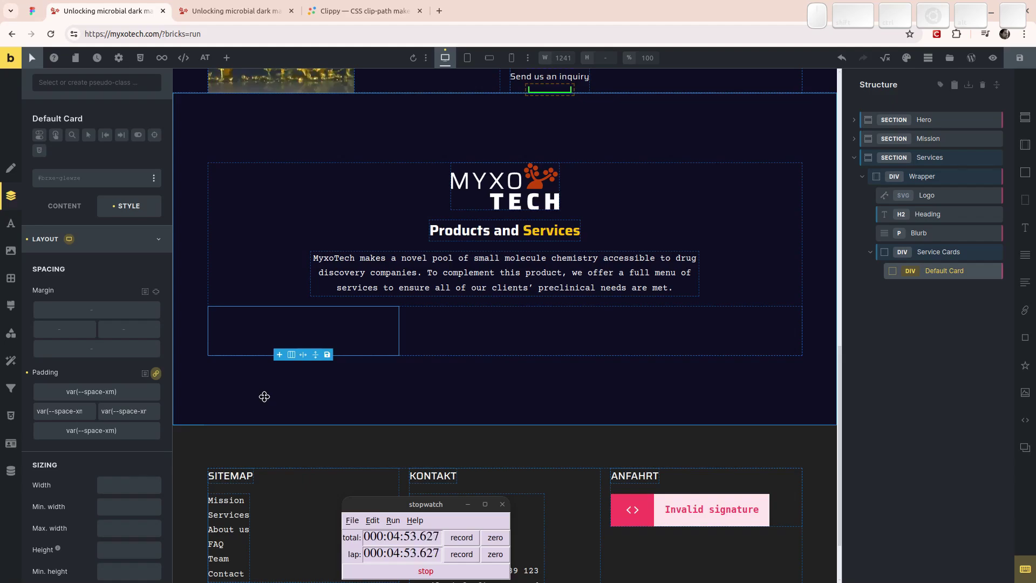
Step: Switch to the Figma design and select the Icon frame inside the Library feature box
click(32, 11)
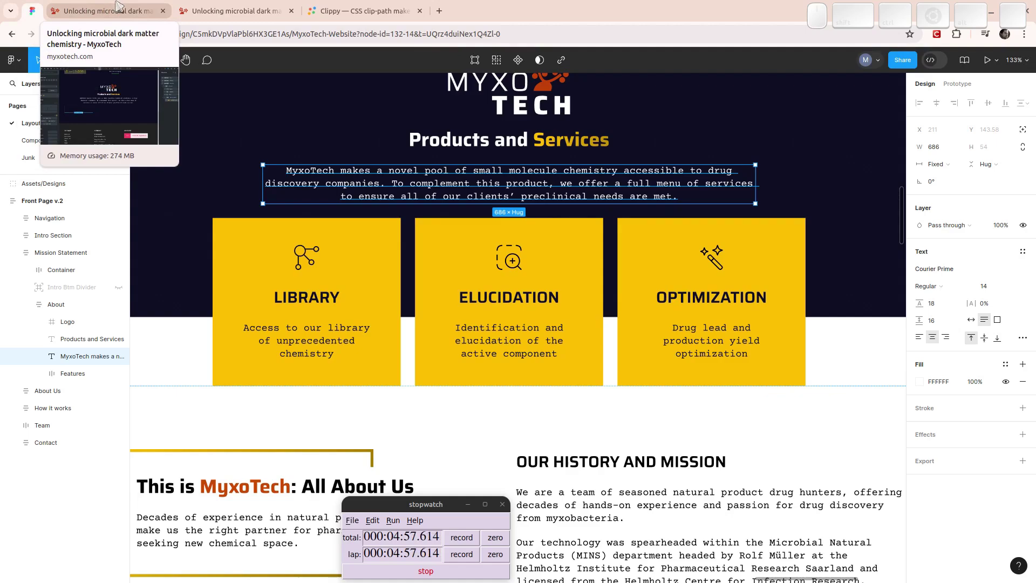
double_click(305, 258)
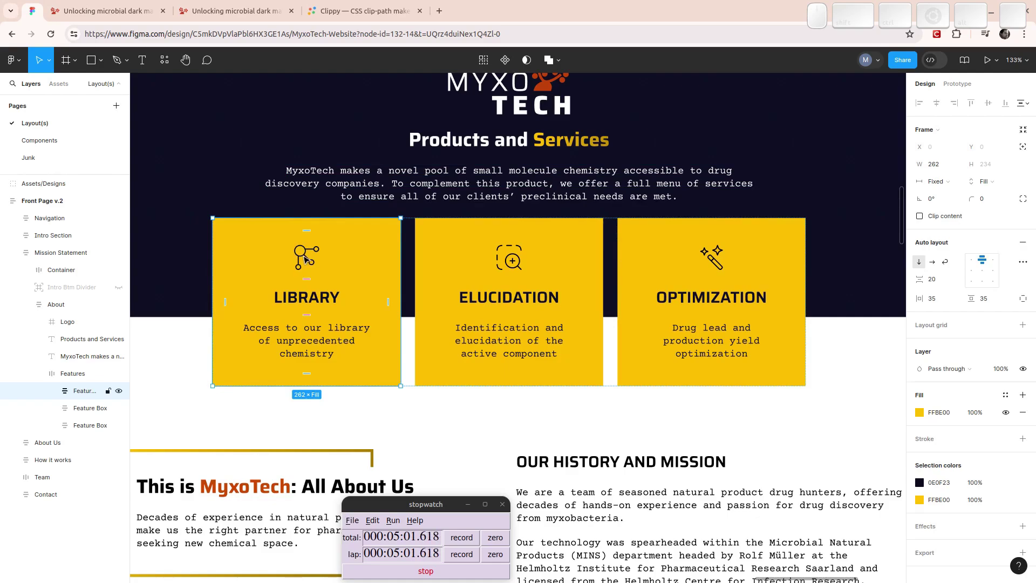
double_click(306, 259)
key(Escape)
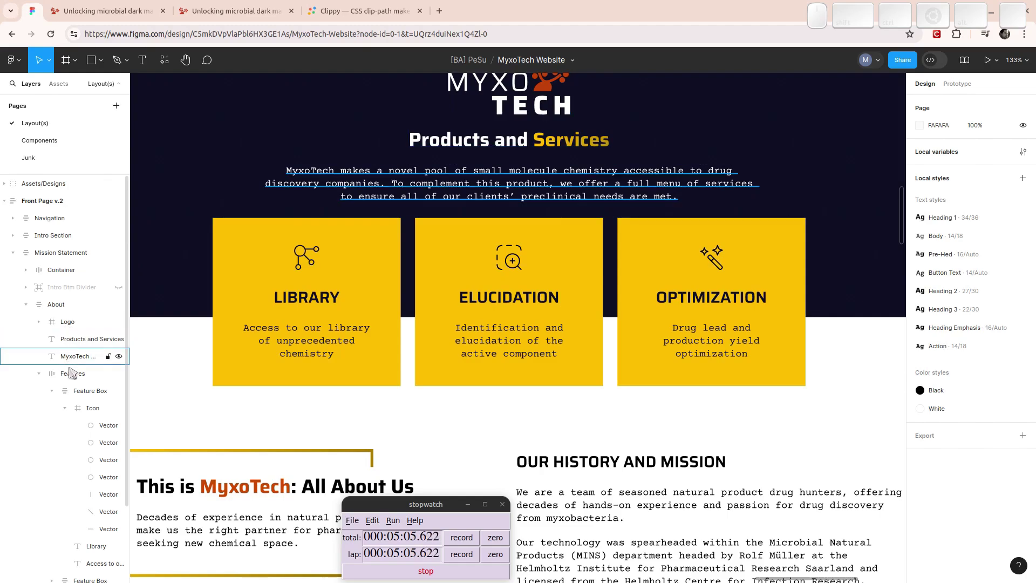
click(90, 410)
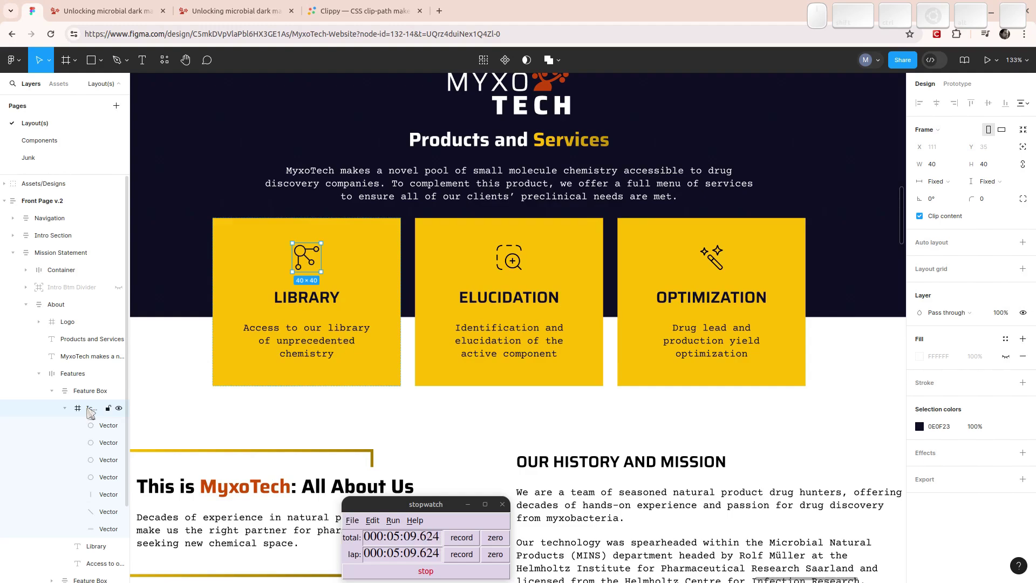
right_click(91, 413)
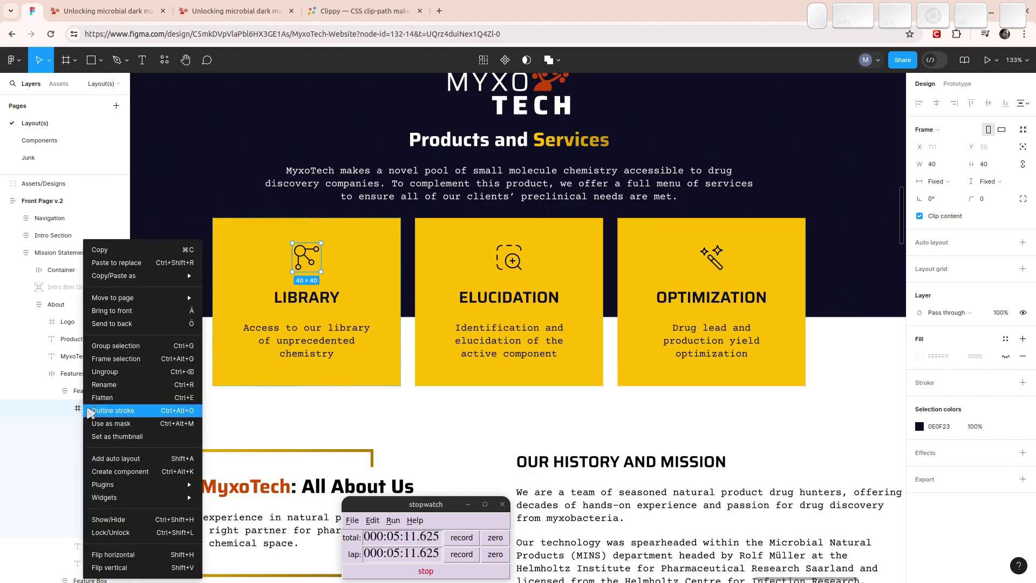
mouse_move(135, 501)
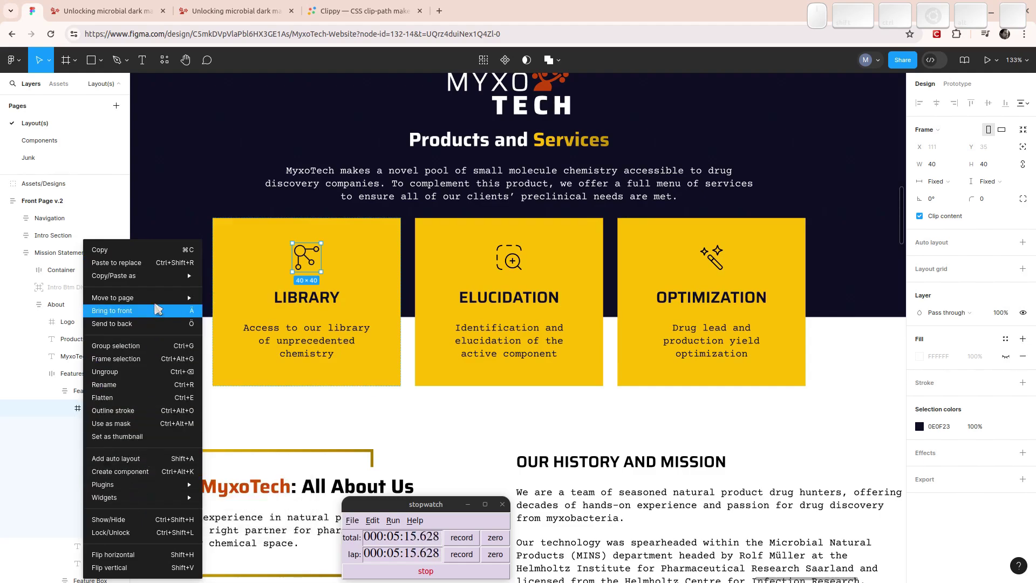
mouse_move(156, 295)
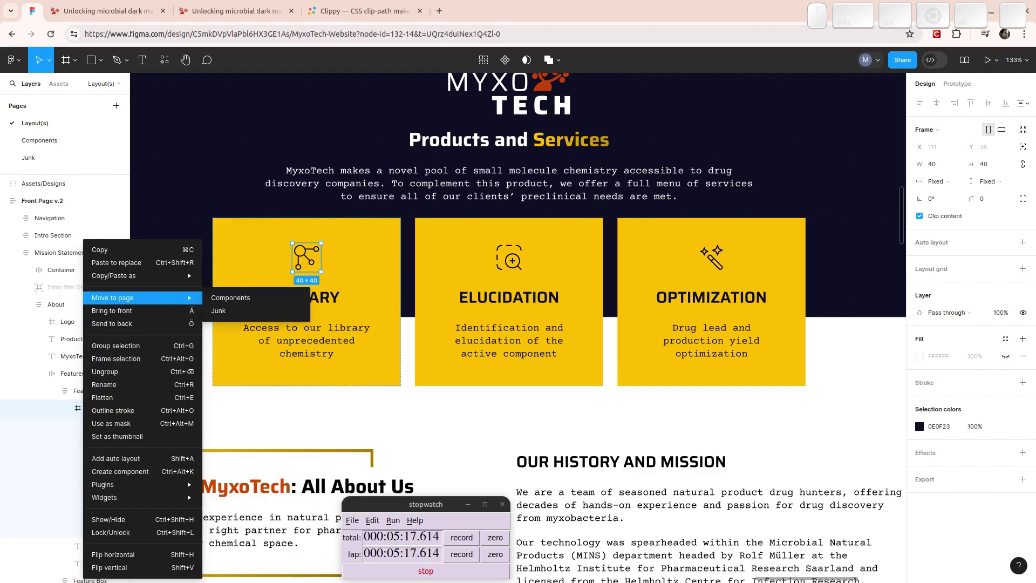
key(Escape)
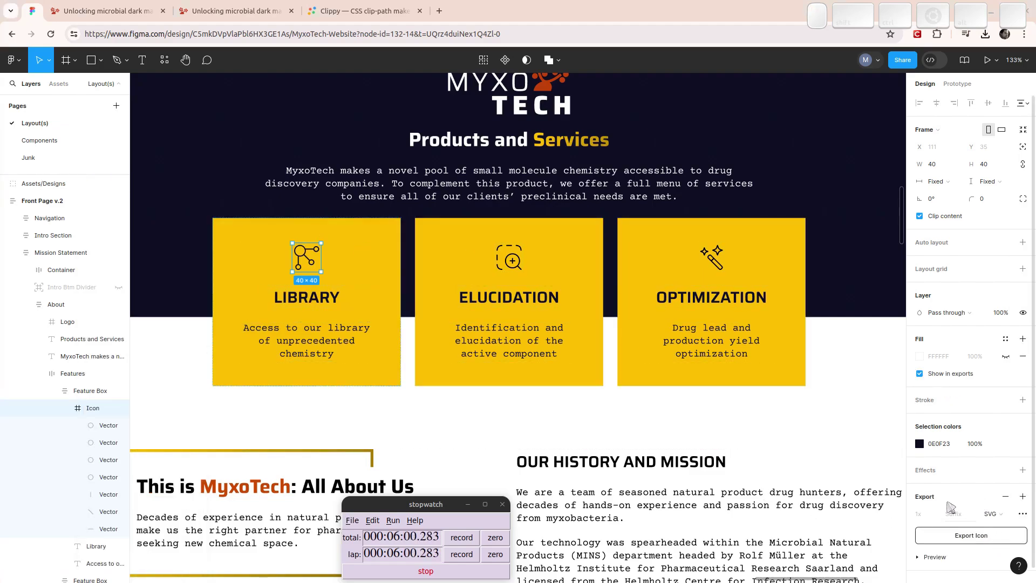
Step: Export the Icon frame of the Elucidation feature box as an SVG file
click(510, 259)
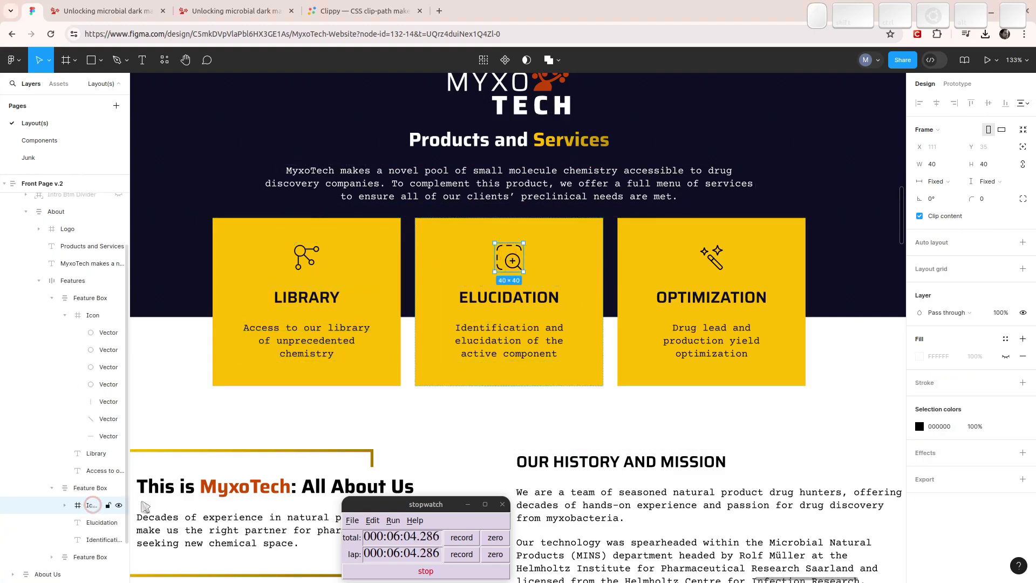
click(1024, 482)
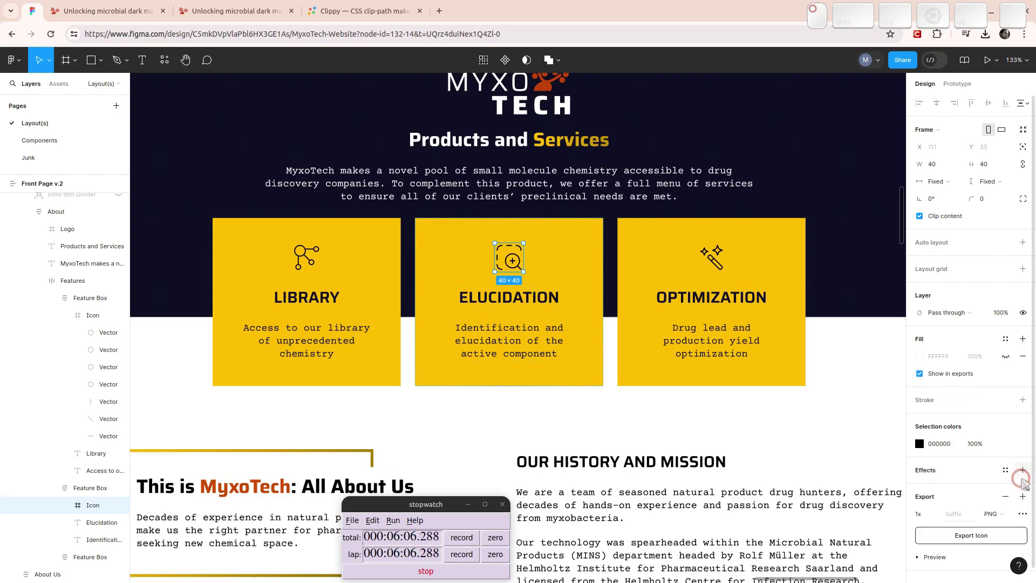
click(999, 517)
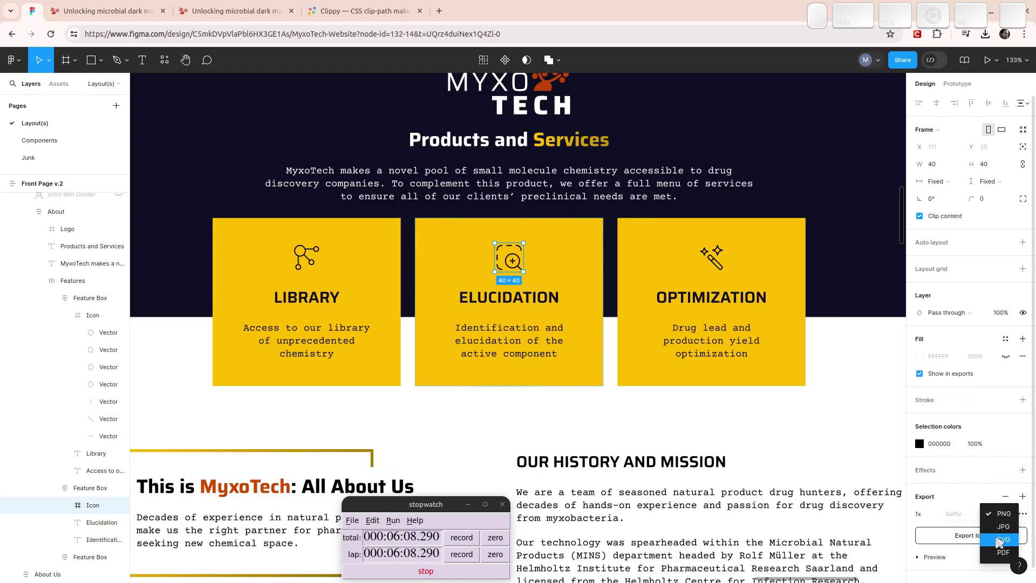
click(1003, 539)
click(969, 537)
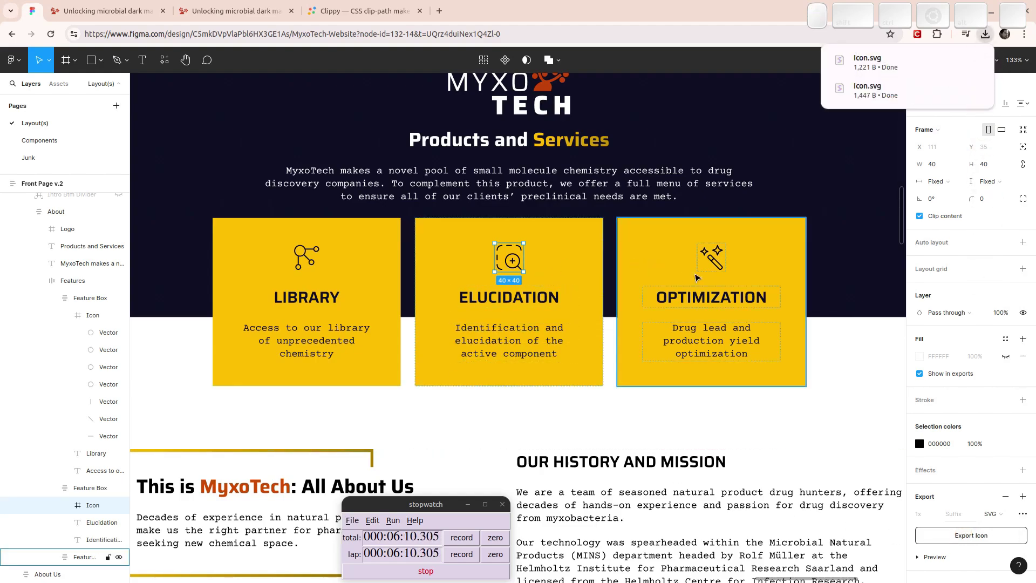
Step: Export the Icon frame of the Optimization feature box as an SVG file
click(724, 257)
click(711, 259)
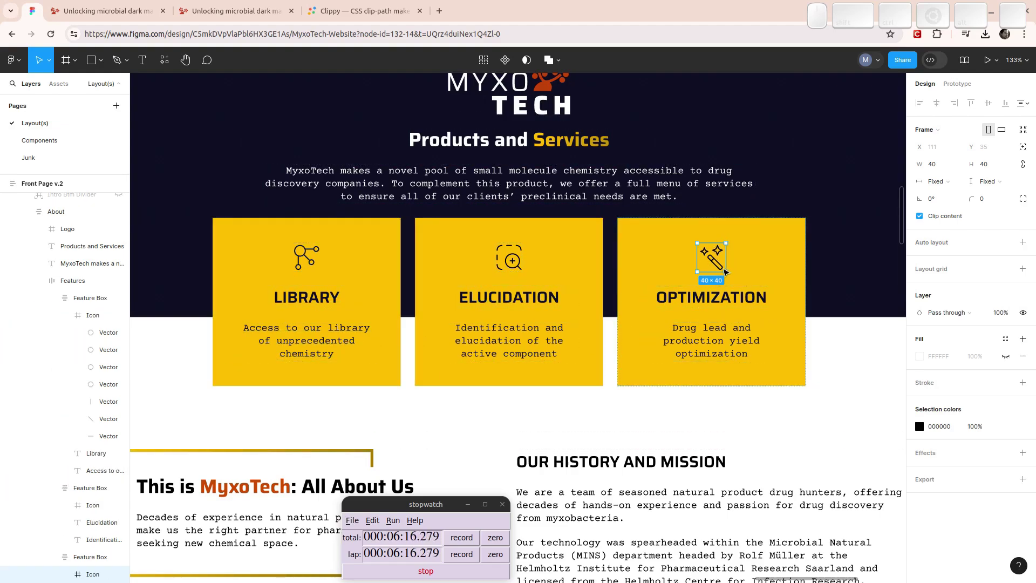
key(Escape)
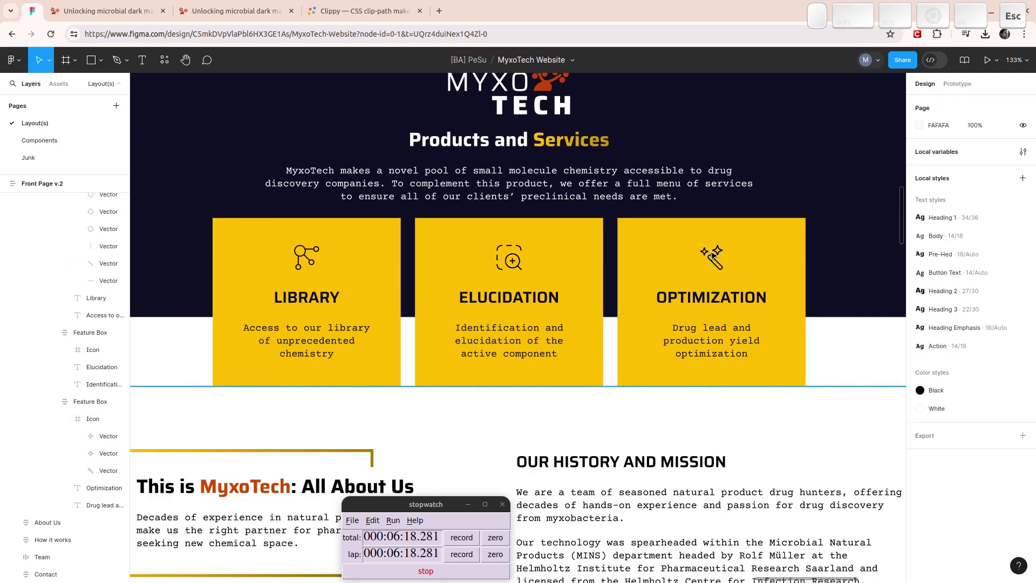
scroll(84, 421, down, 3)
click(84, 421)
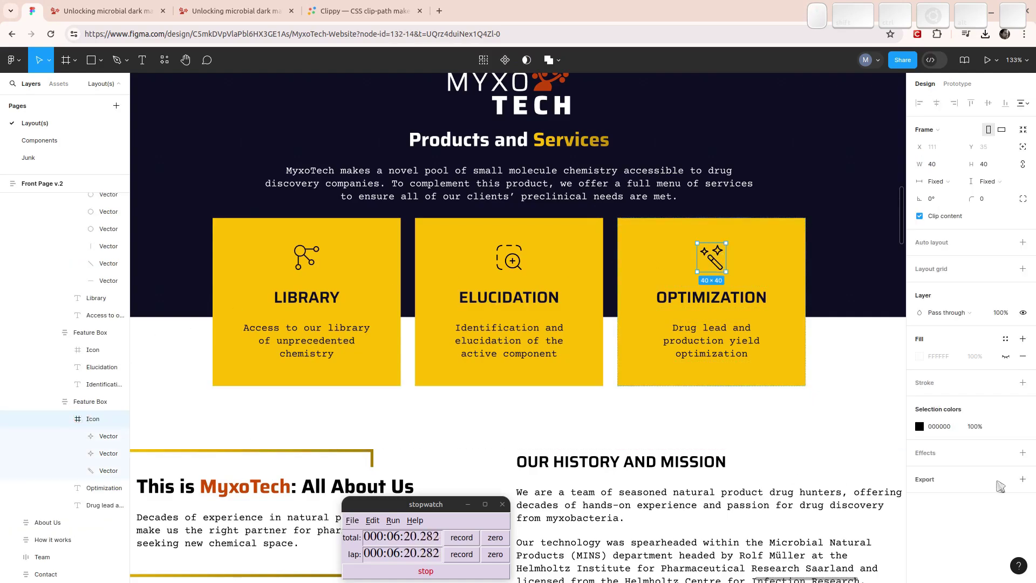
click(1022, 479)
click(992, 513)
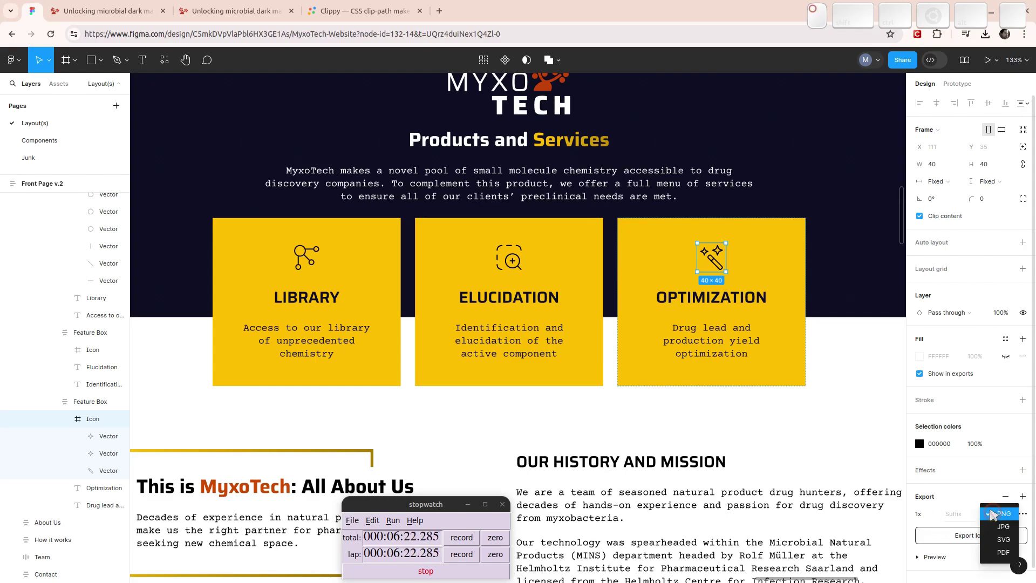
click(999, 539)
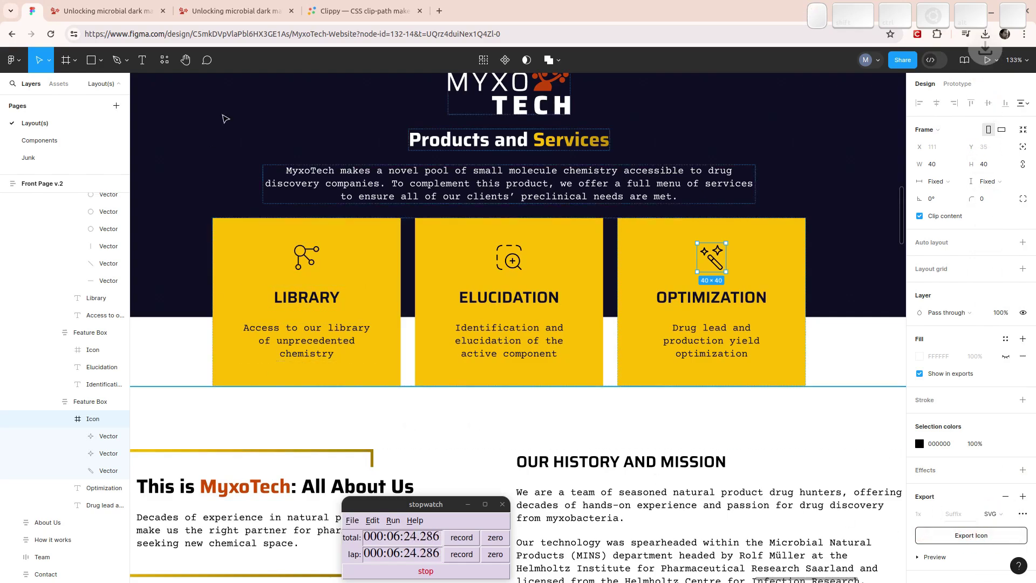
Step: Open the site's WordPress dashboard in a new browser tab and show the Design Assets folder of the Media Library
click(92, 8)
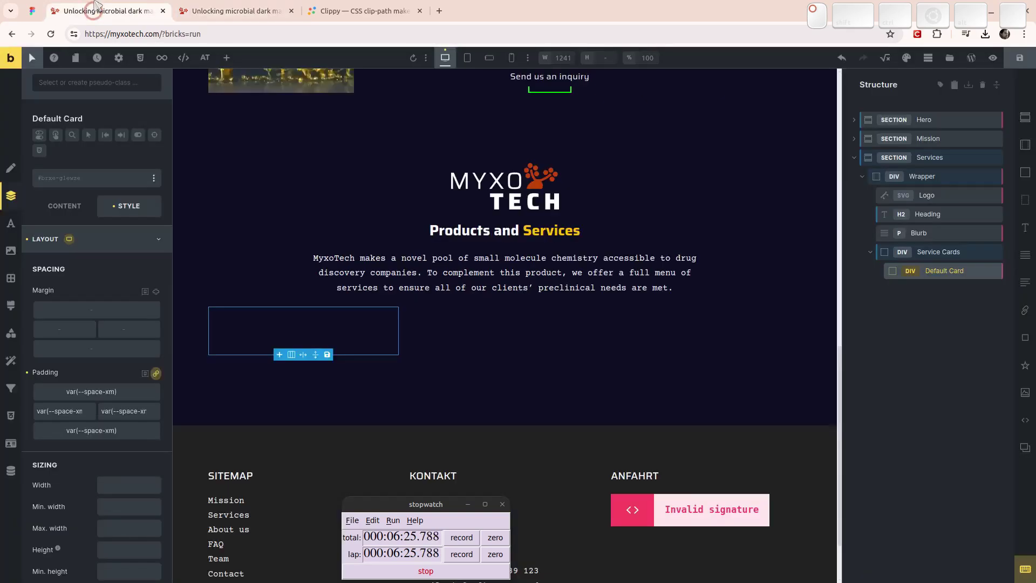
click(216, 8)
middle_click(39, 56)
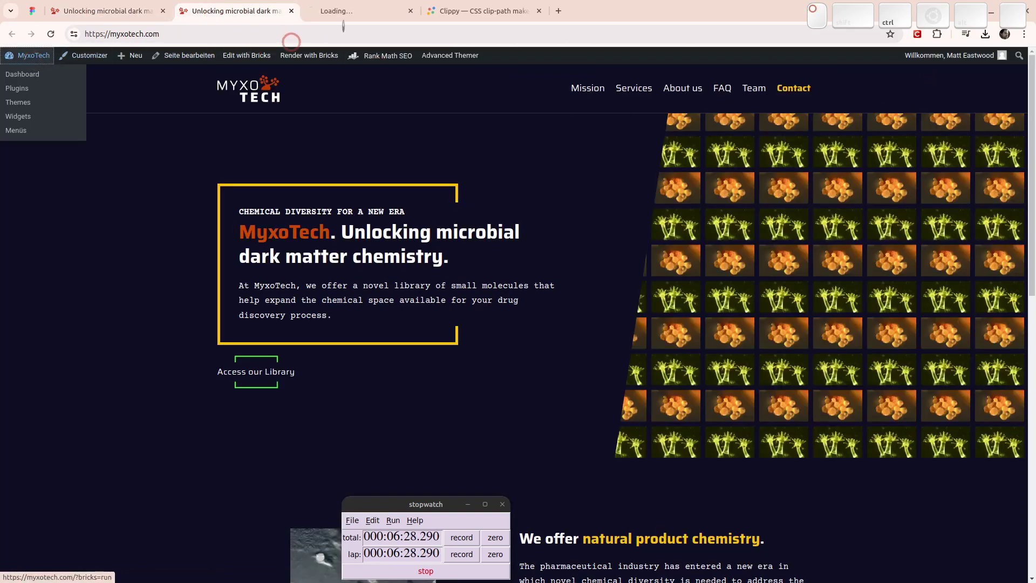
click(363, 9)
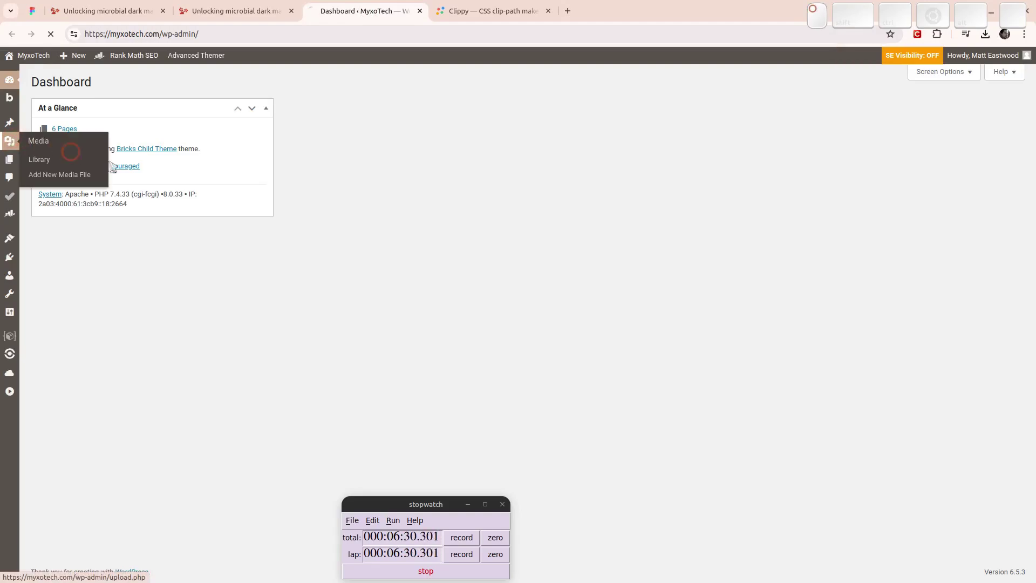
click(9, 140)
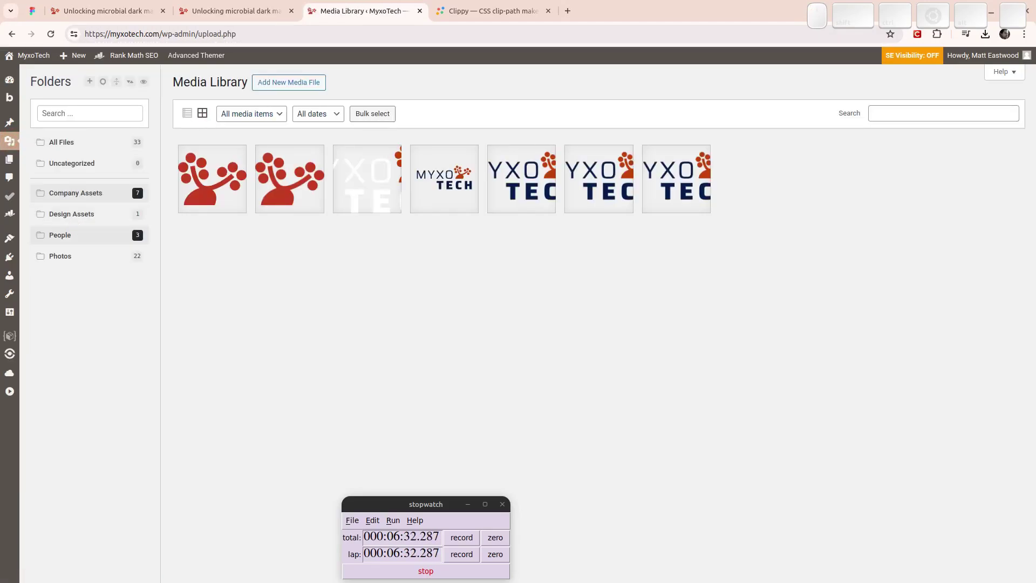
click(75, 214)
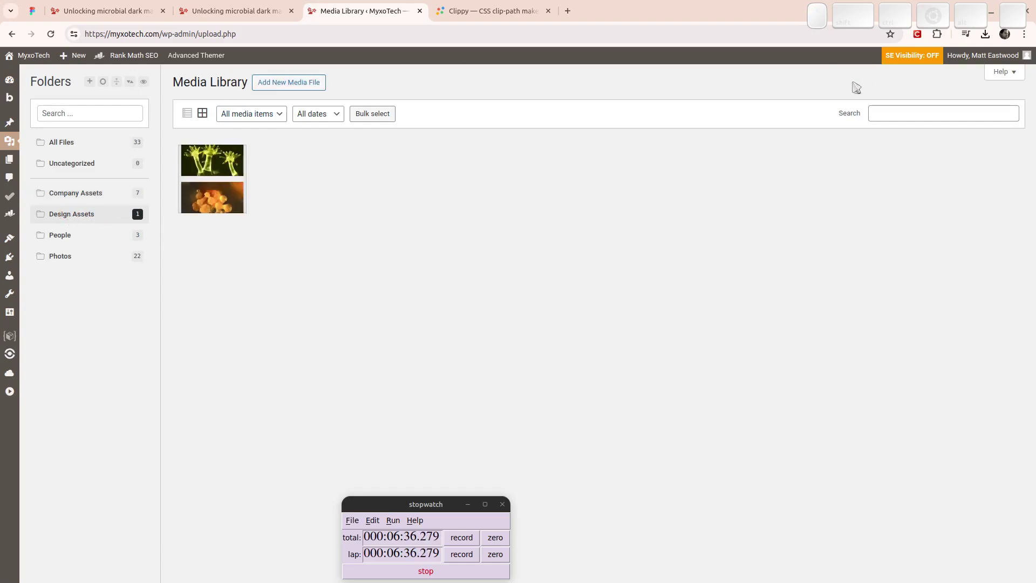
Step: Start adding a new media file to Design Assets and browse to the Test folder holding the exported icons
click(273, 81)
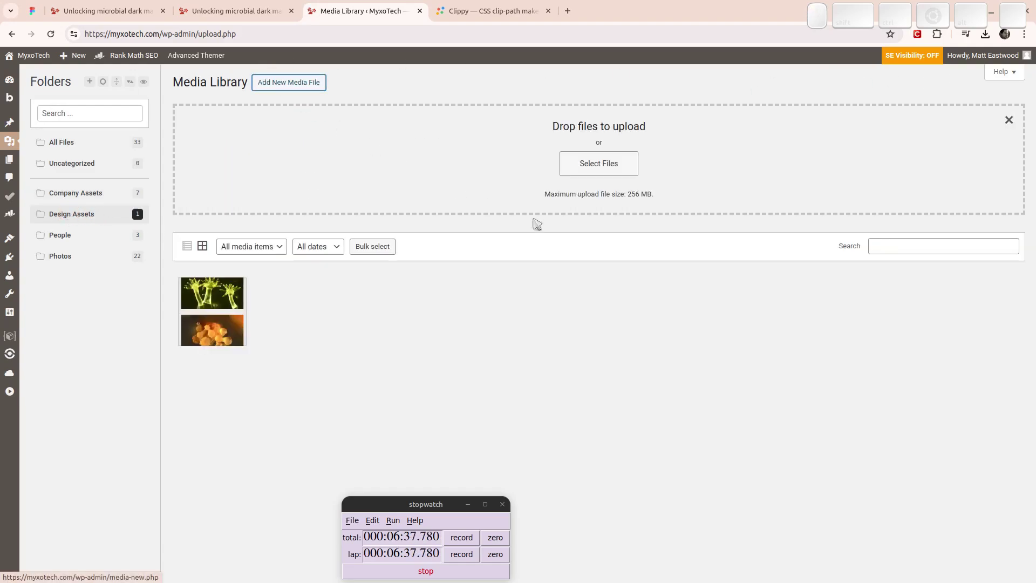
click(605, 158)
click(337, 171)
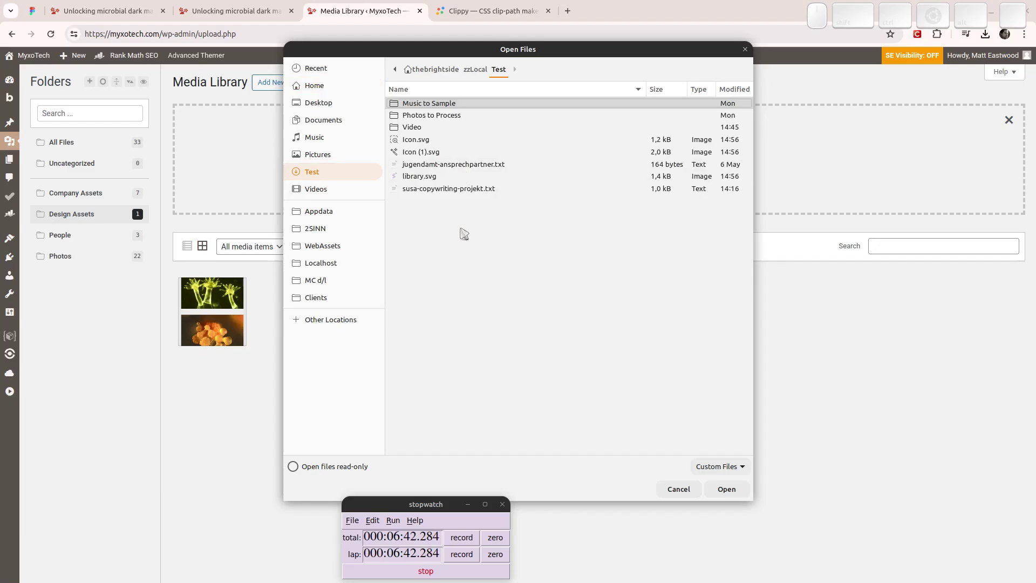
Step: Switch to the file manager showing the Test folder and rename Icon.svg as elucidation.svg
key(super)
click(639, 155)
click(32, 11)
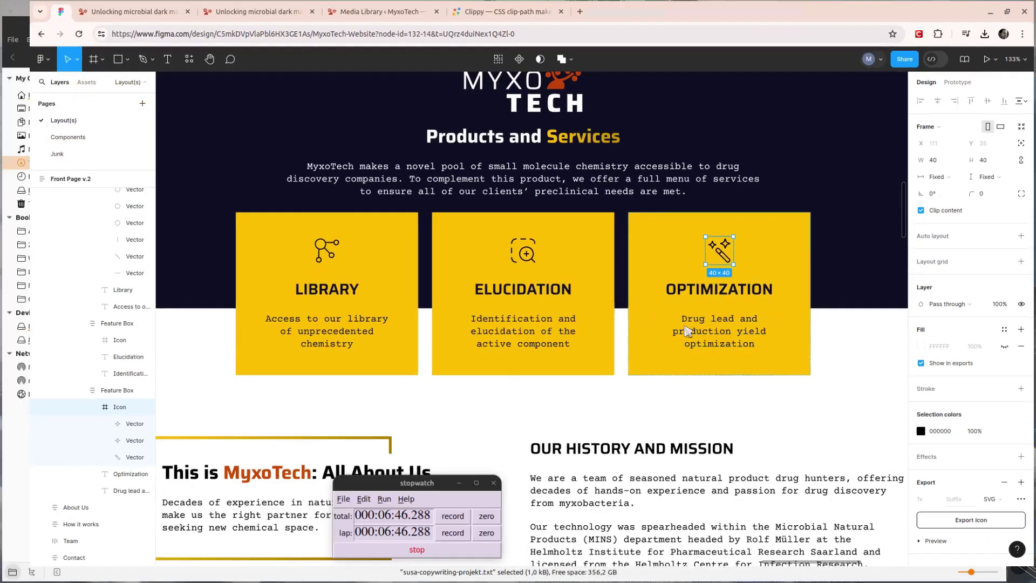
key(super)
click(200, 372)
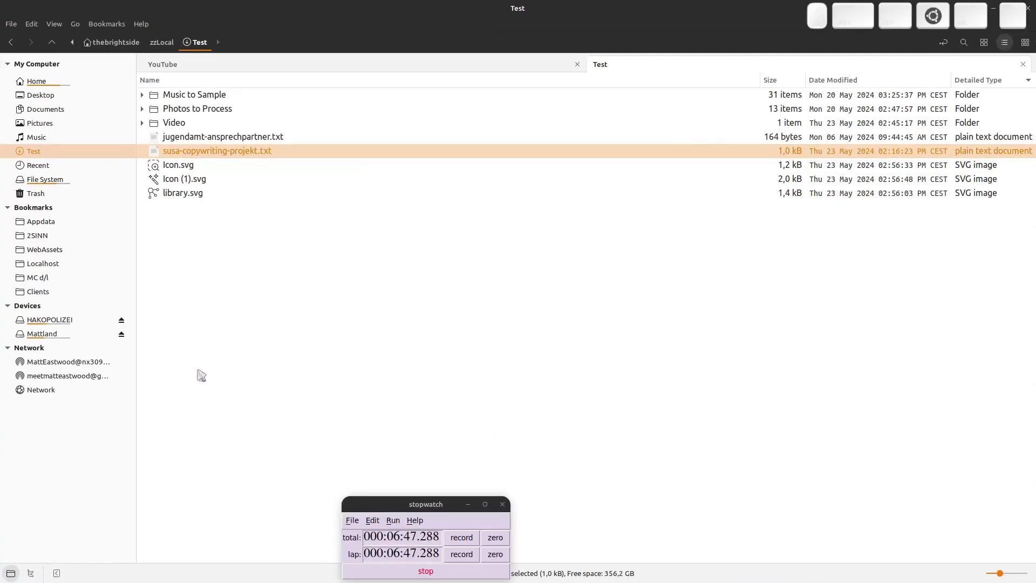
click(181, 167)
key(F2)
text(sluci)
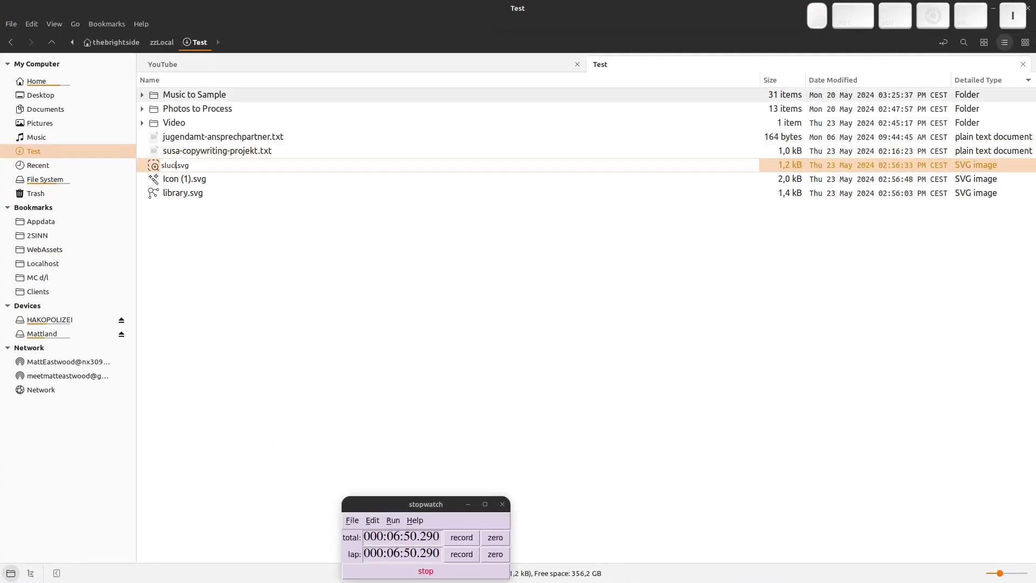
key(BackSpace)
text(elu)
key(Return)
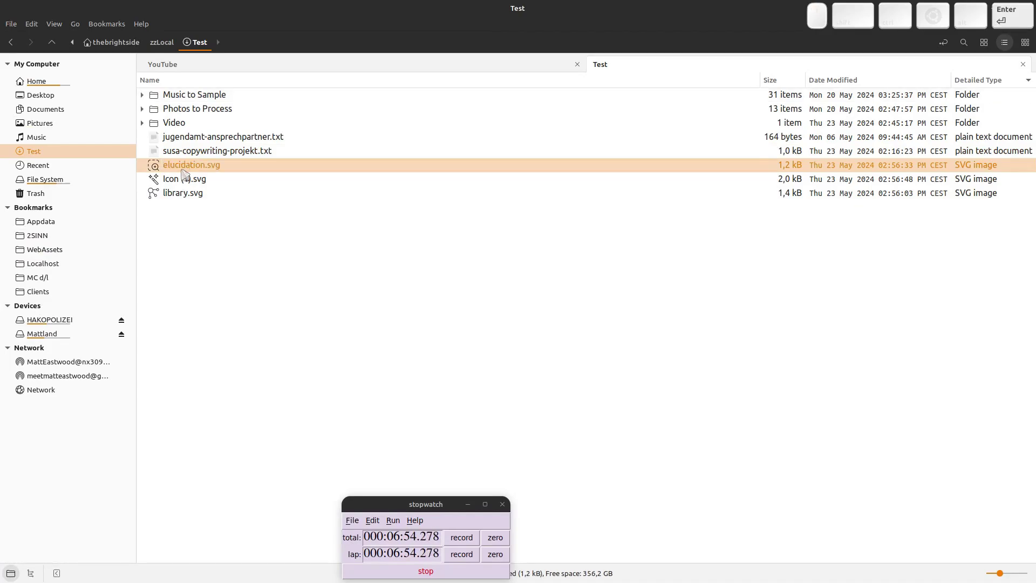
Step: Rename Icon (1).svg in the Test folder as optimization.svg
key(Down)
key(F2)
text(optimiza)
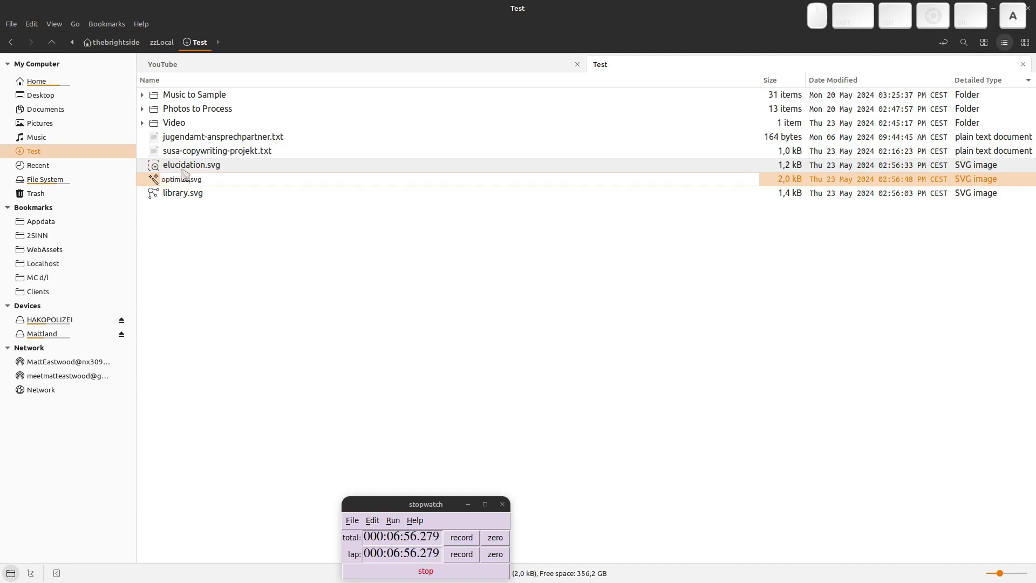
text(tion)
key(Return)
Step: Return to the browser's Media Library and upload elucidation.svg, library.svg and optimization.svg from the Test folder to Design Assets
key(super)
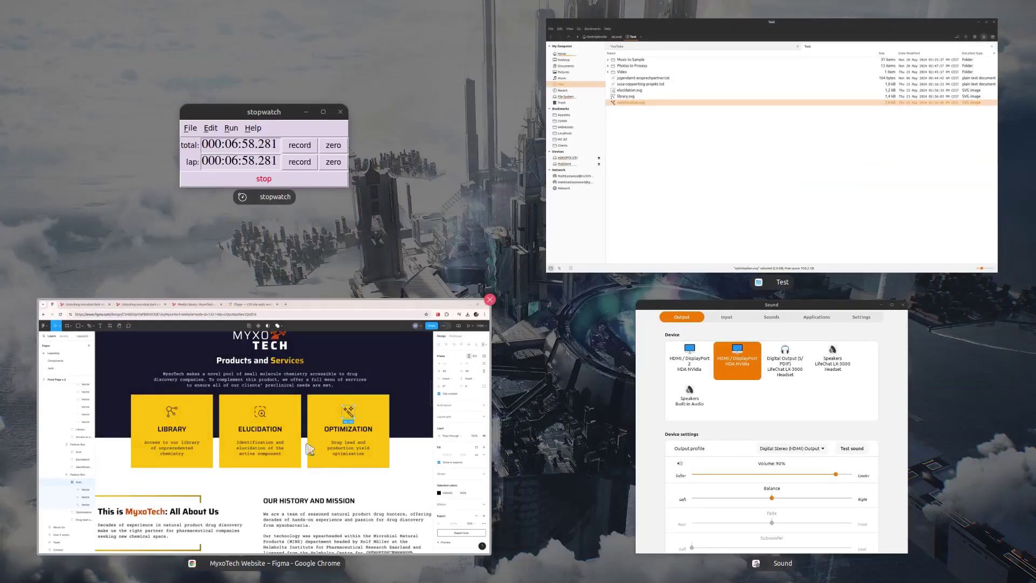
click(310, 448)
click(108, 11)
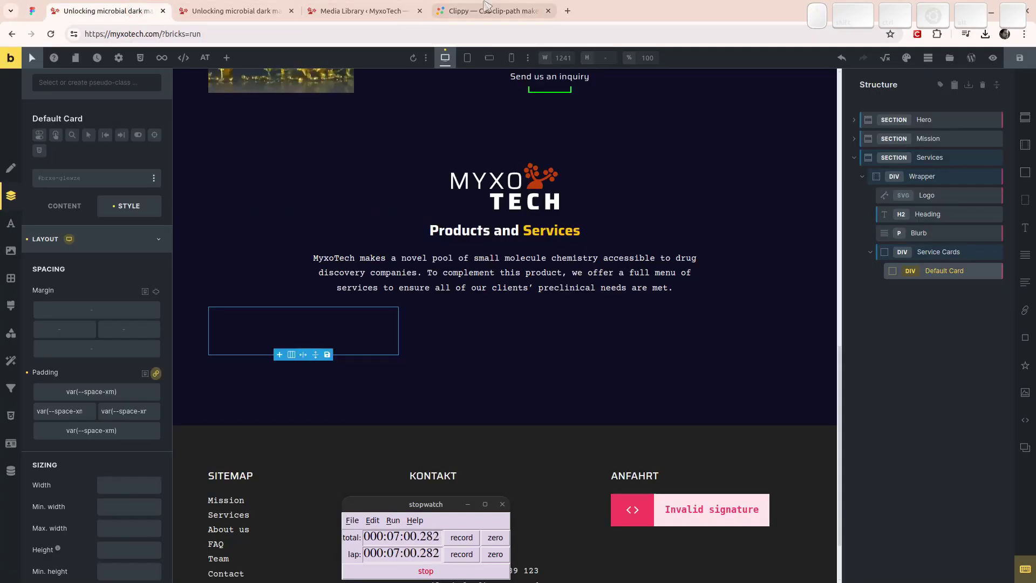
click(361, 11)
click(599, 163)
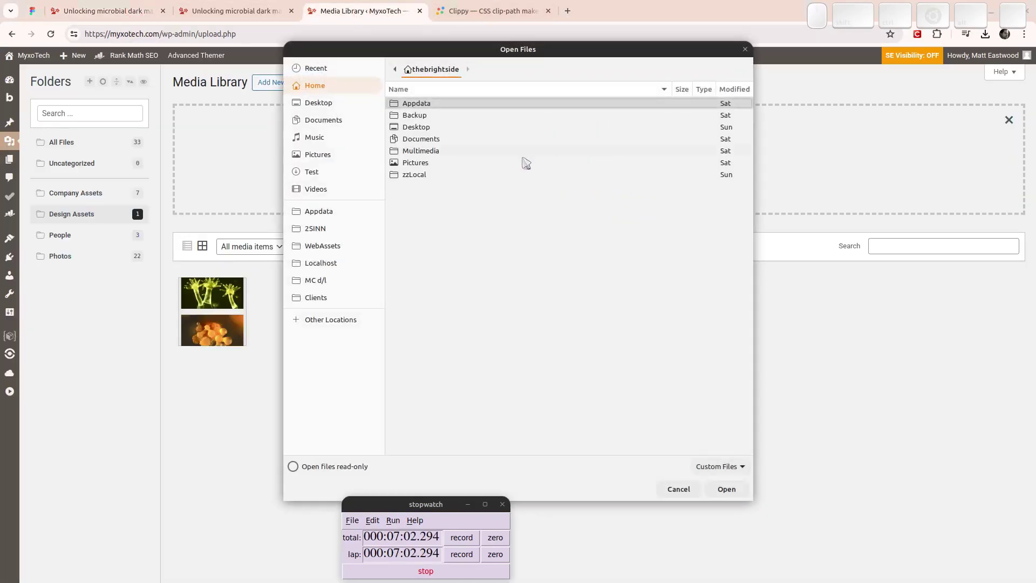
click(334, 170)
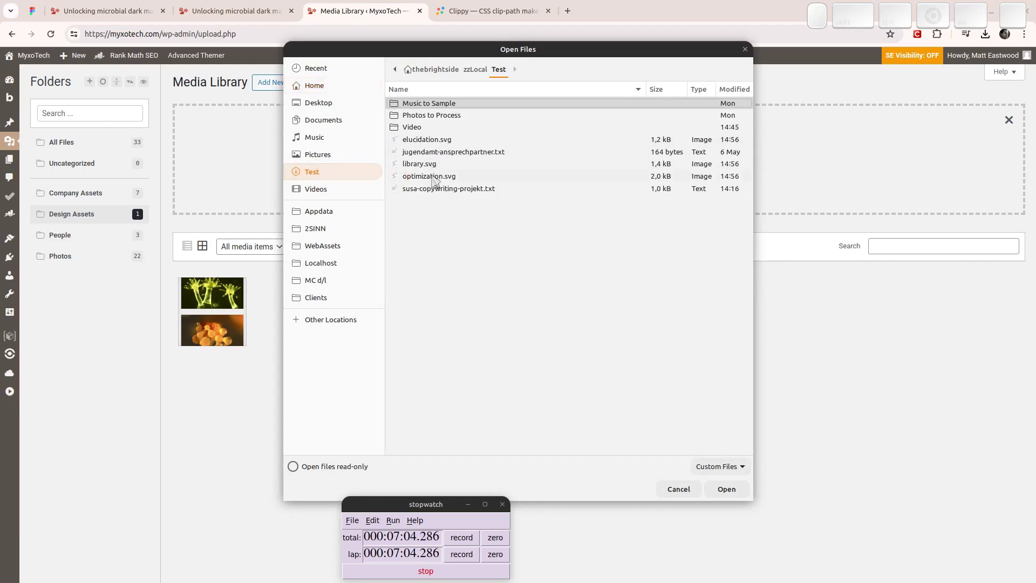
ctrl+click(430, 176)
ctrl+click(428, 165)
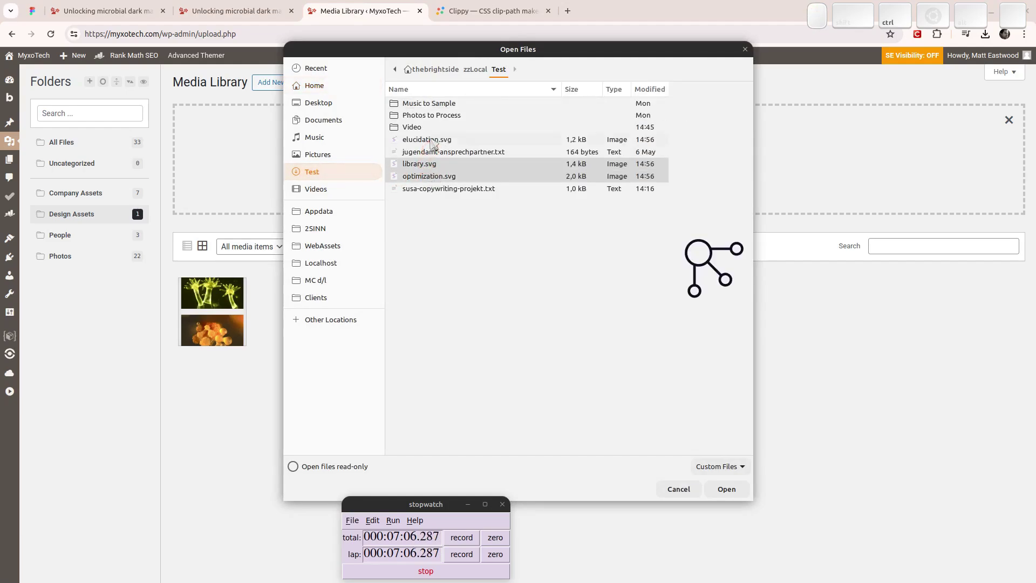
ctrl+click(432, 140)
click(708, 489)
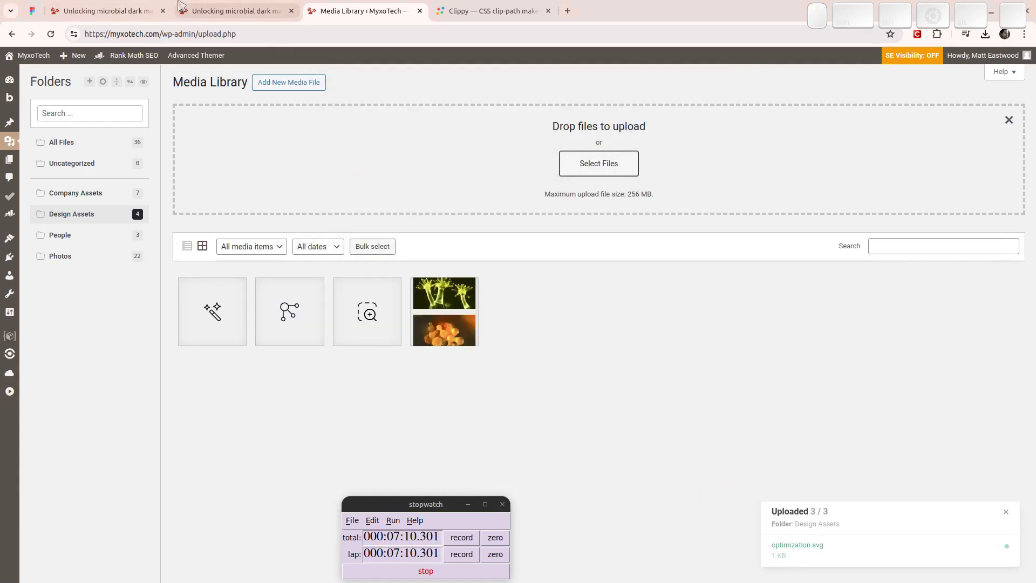
Step: Go back to the Bricks builder page and add an Icon element inside the Default Card
click(89, 10)
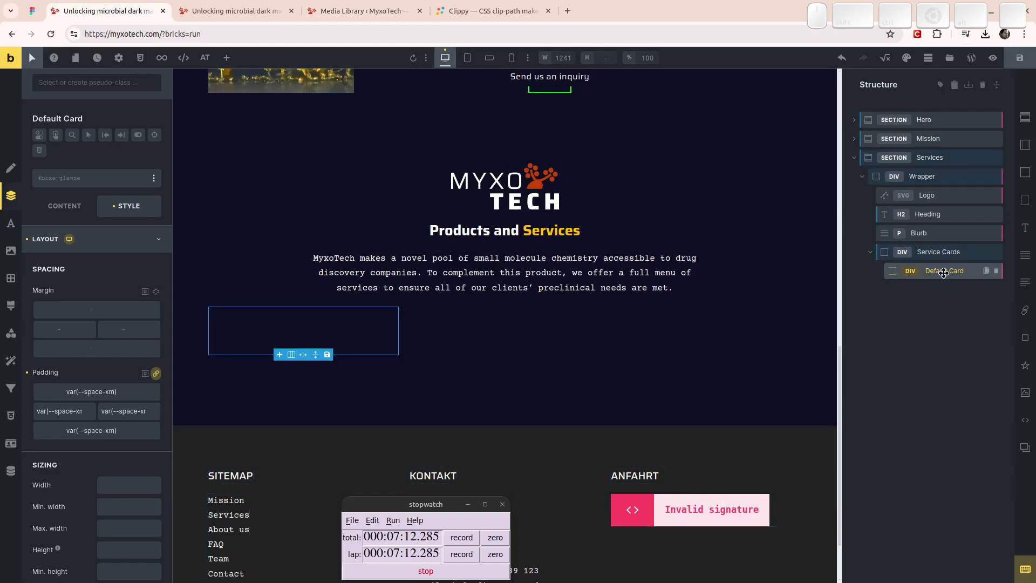
click(1025, 365)
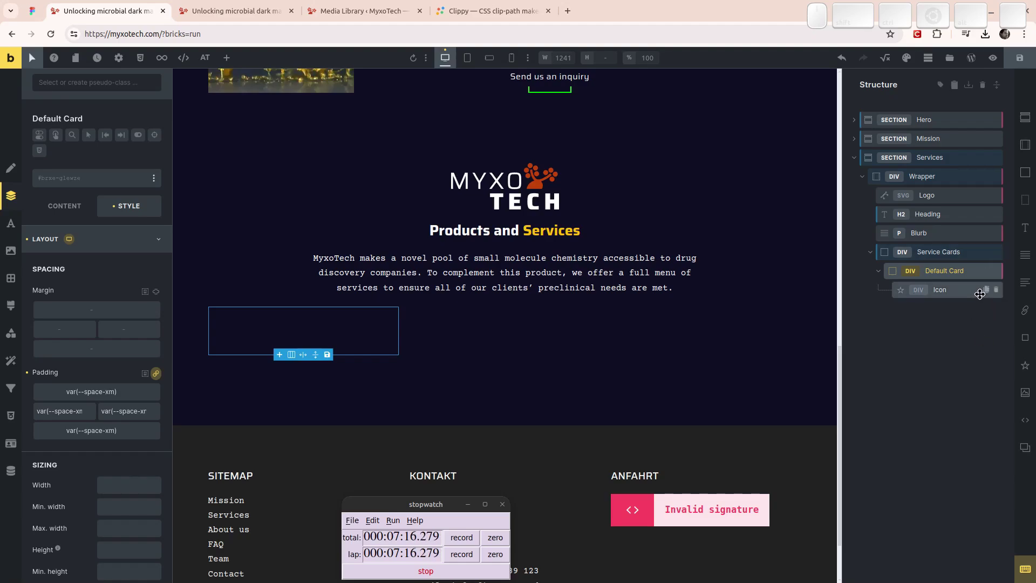
click(944, 285)
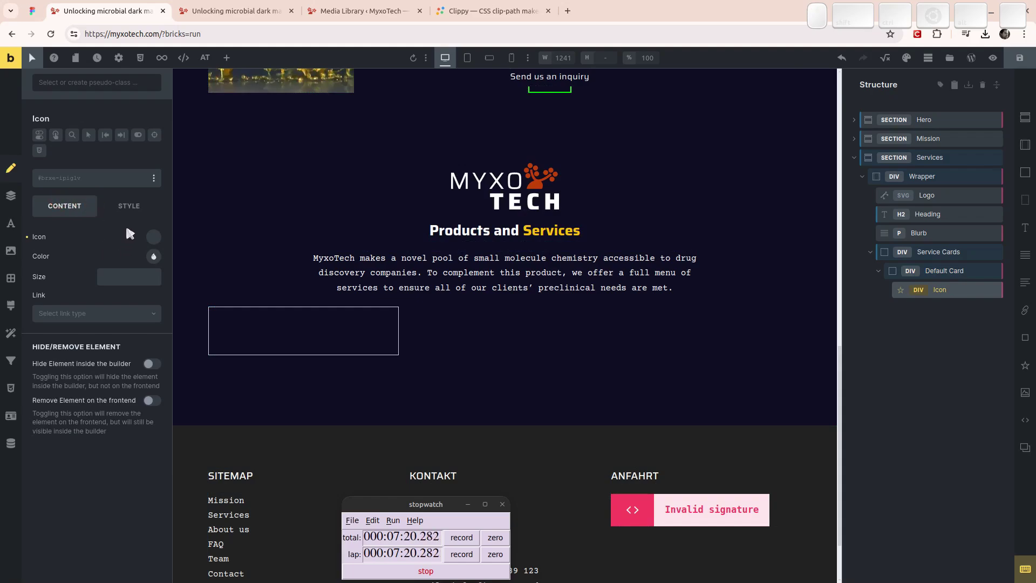
click(156, 237)
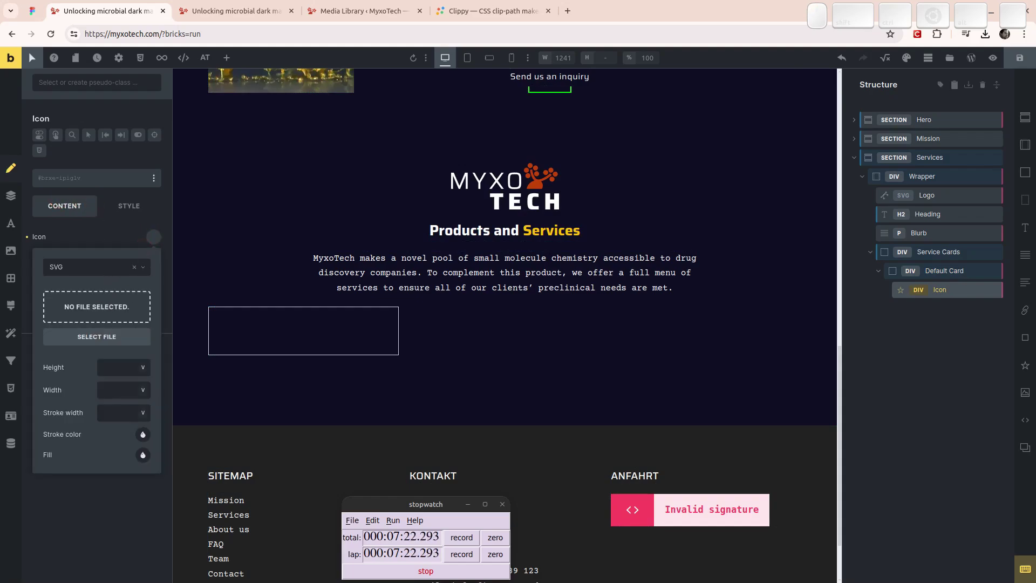
click(958, 296)
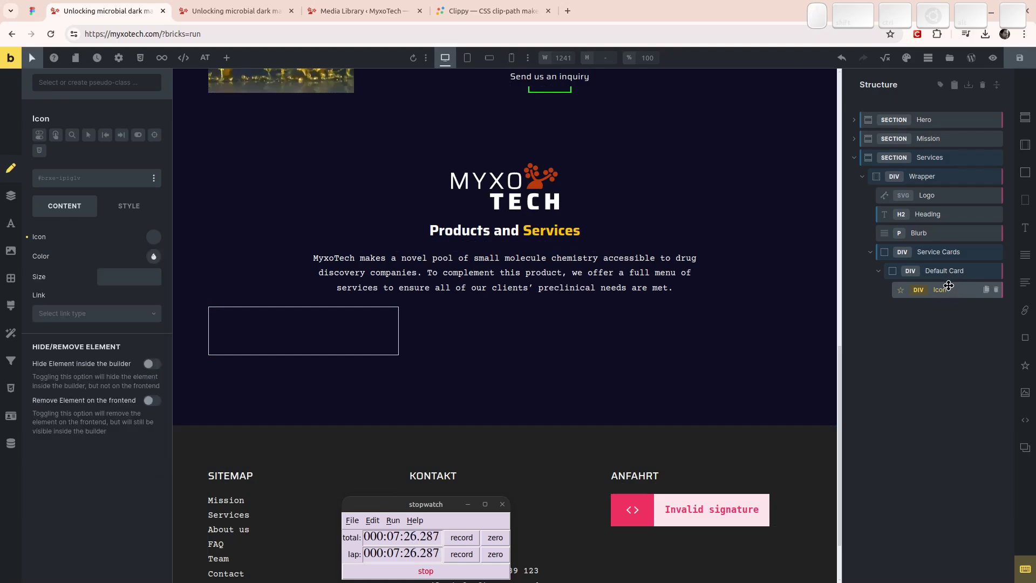
Step: Add a Heading and a Basic Text element below the icon in the Default Card
click(232, 11)
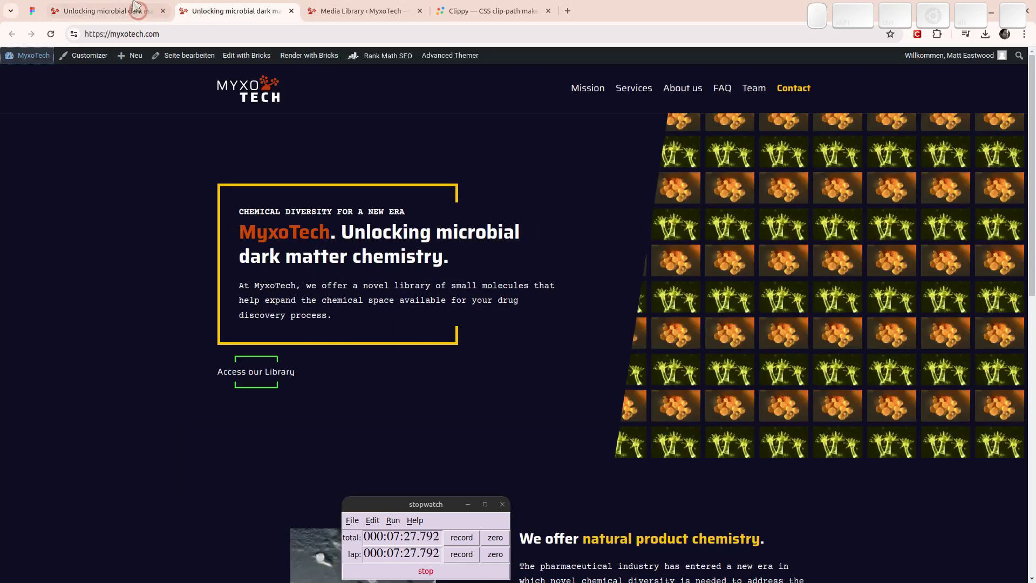
click(100, 8)
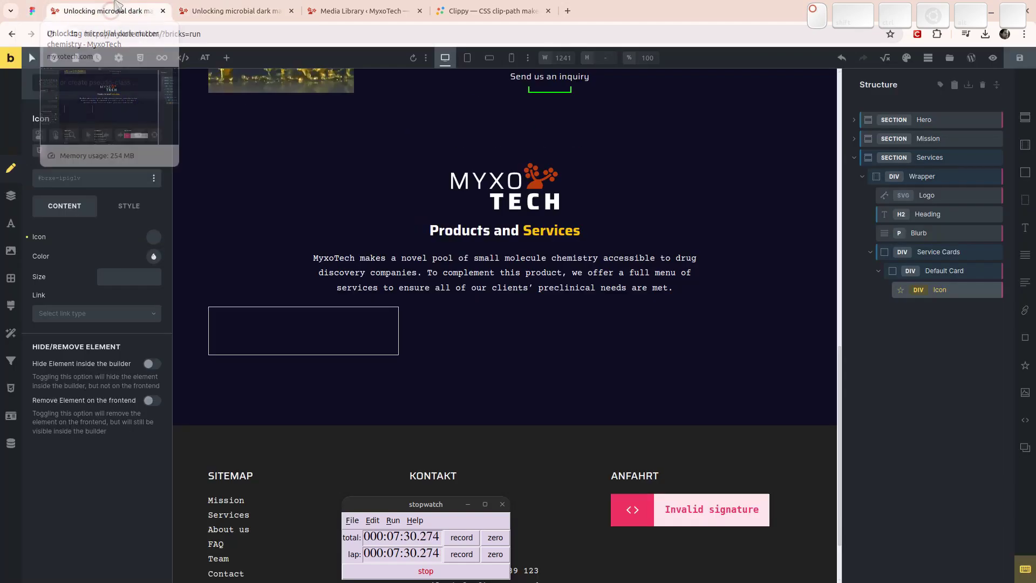
key(h)
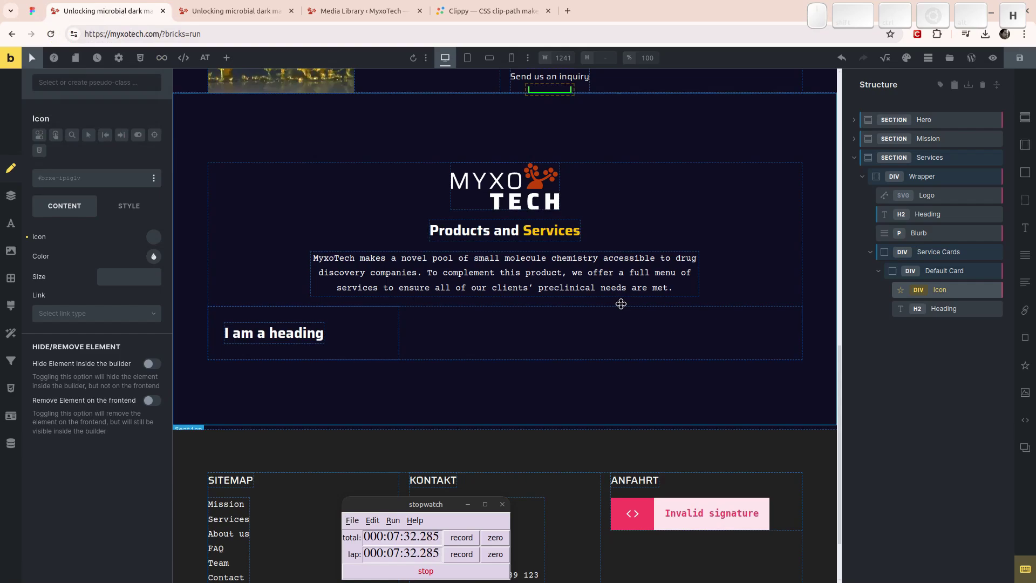
key(a)
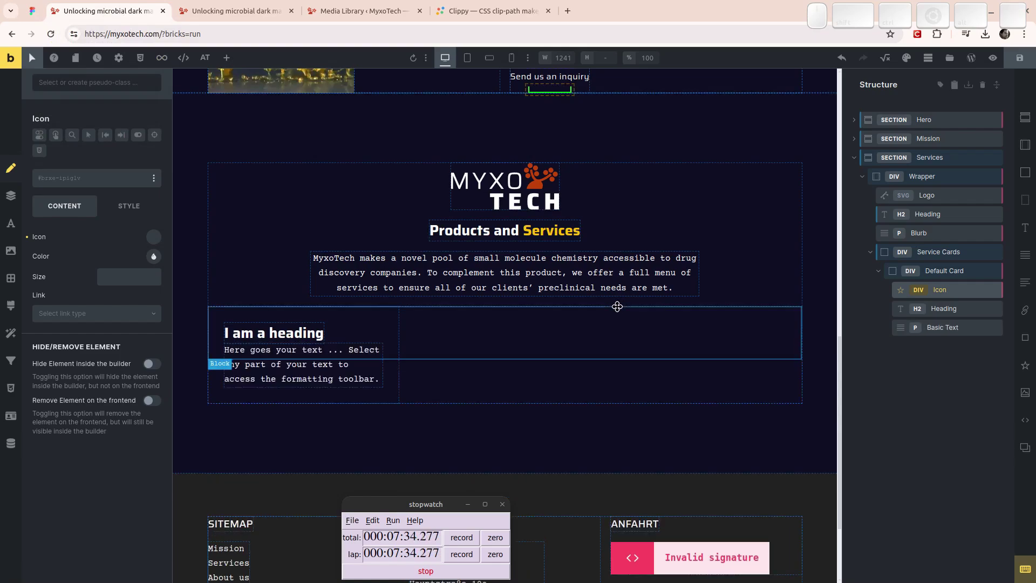
Step: Set the Default Card's row gap to the space-content CSS variable
click(942, 270)
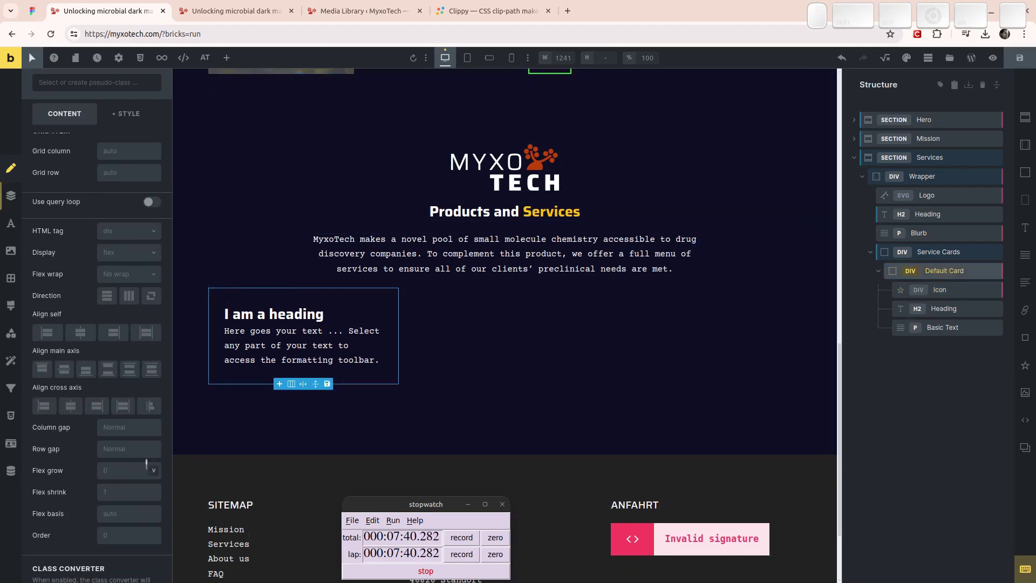
right_click(150, 447)
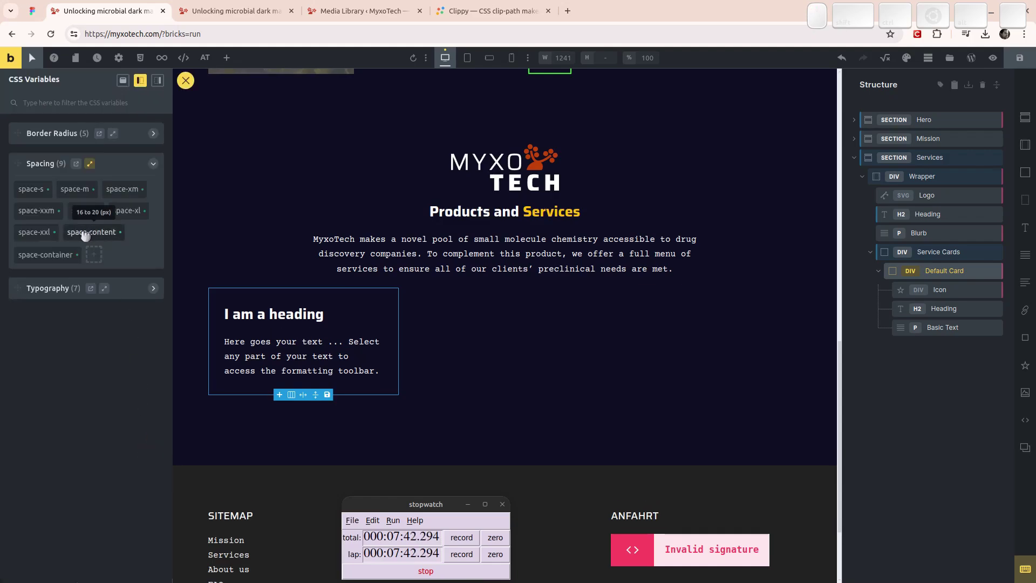
click(91, 227)
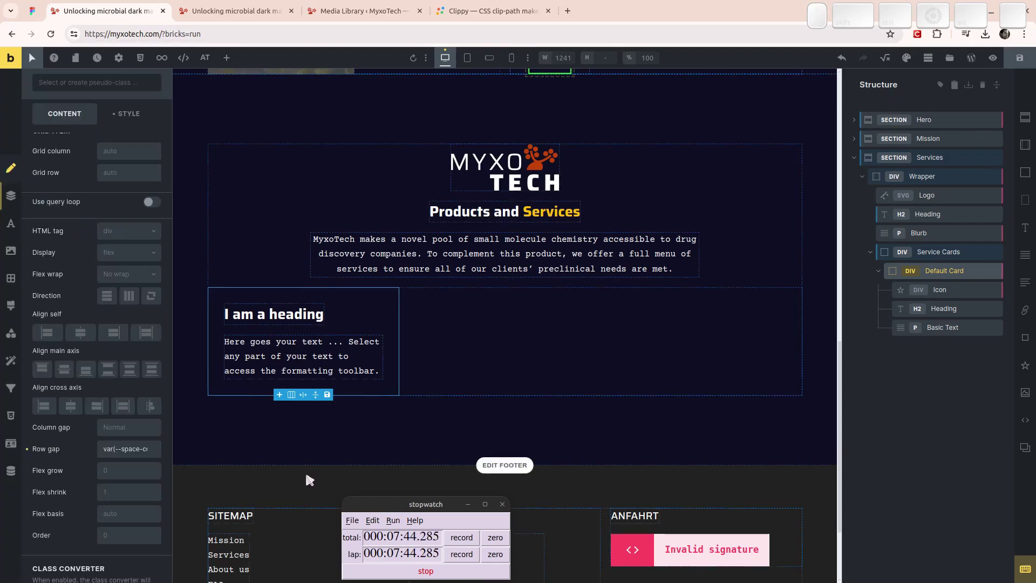
Step: Load the library molecule SVG from the media library into the card's Icon element and set its stroke color to white
click(953, 290)
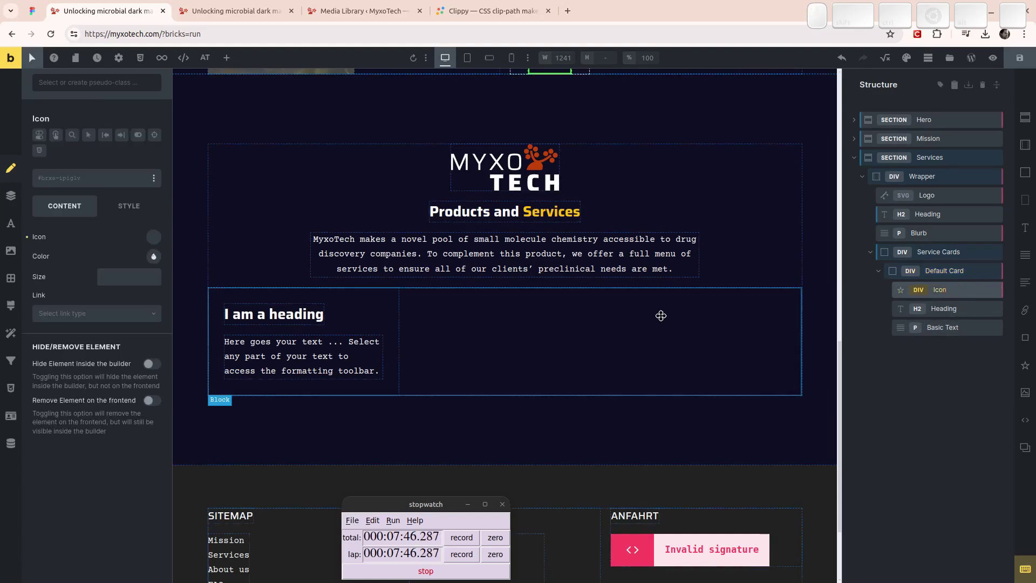
click(150, 236)
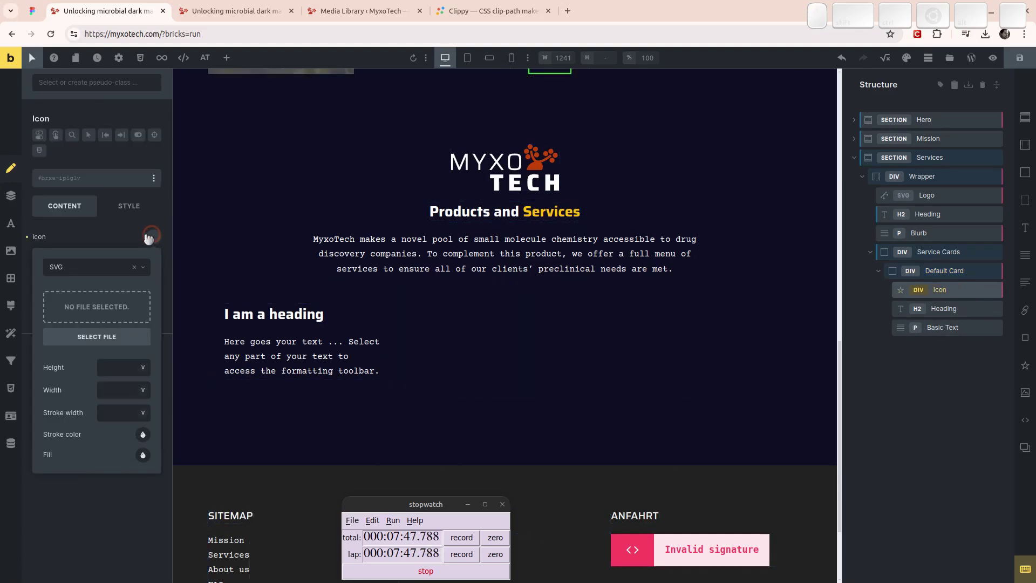
click(90, 301)
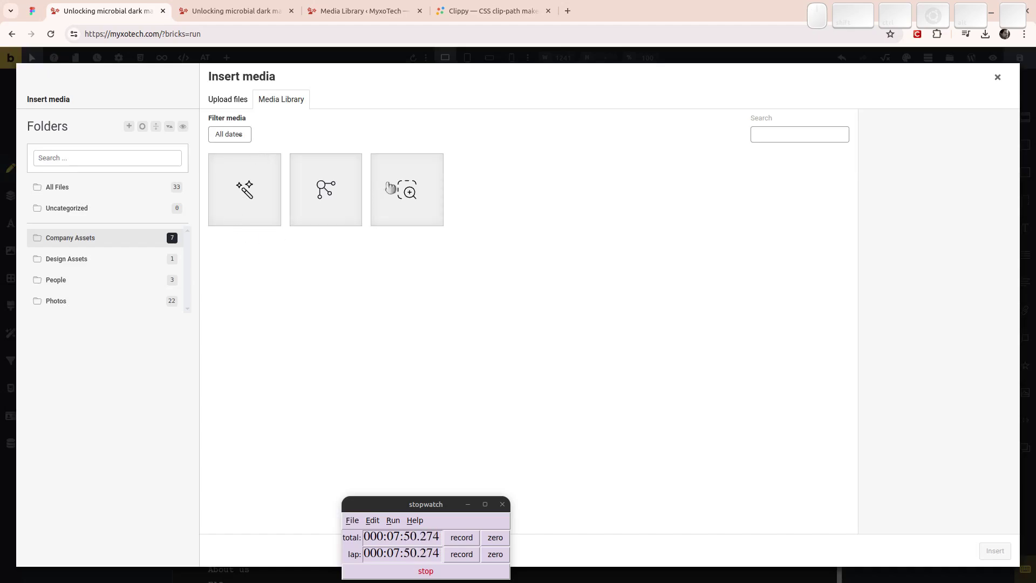
click(325, 198)
click(995, 551)
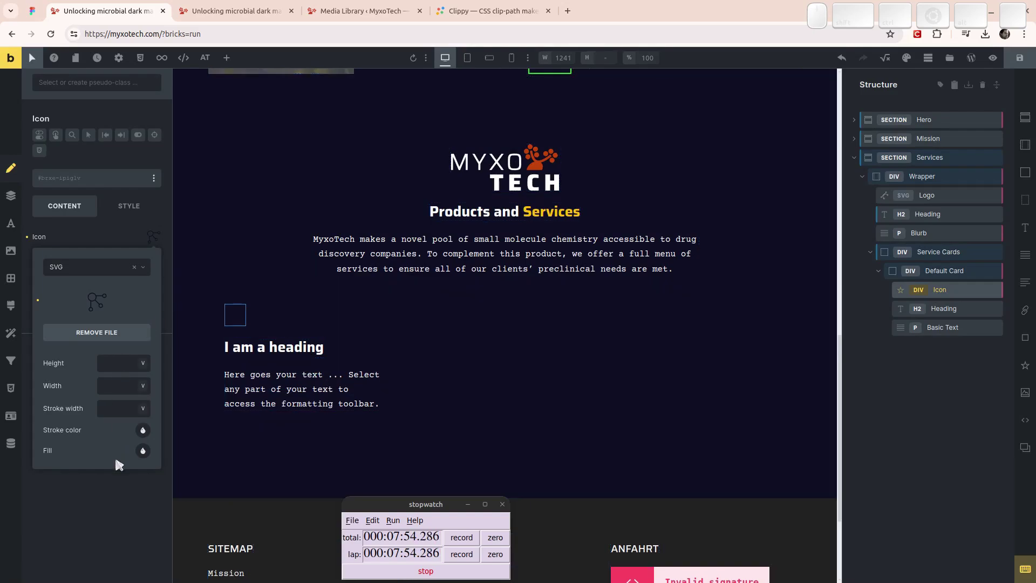
click(142, 430)
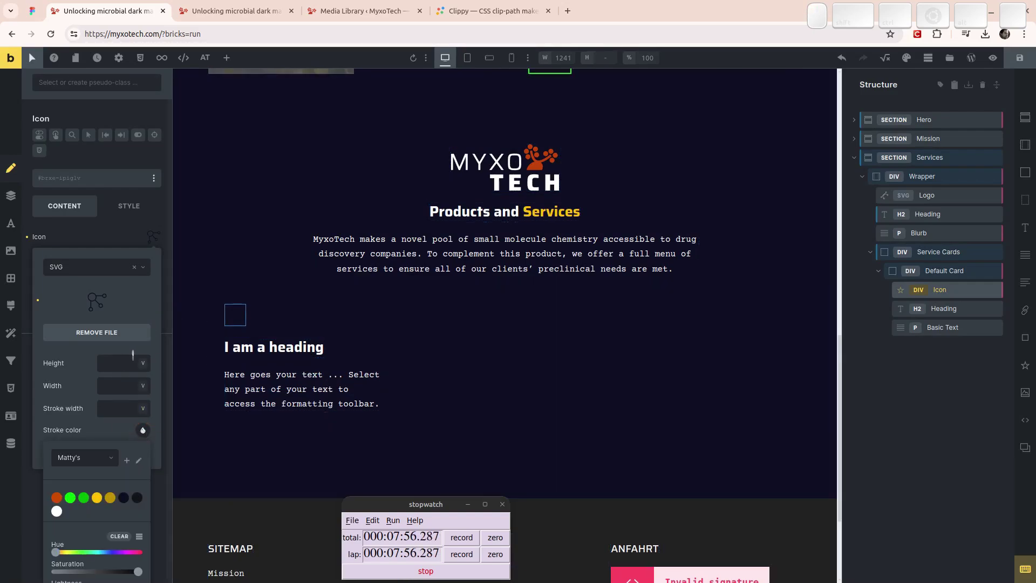
click(57, 511)
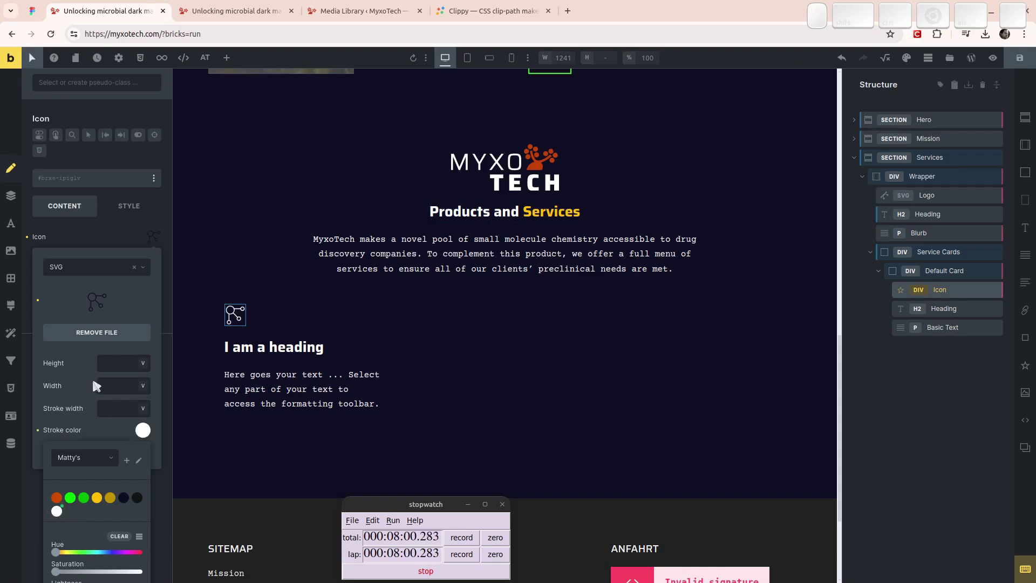
Step: Set the card icon's SVG height and width to 3rem
click(118, 360)
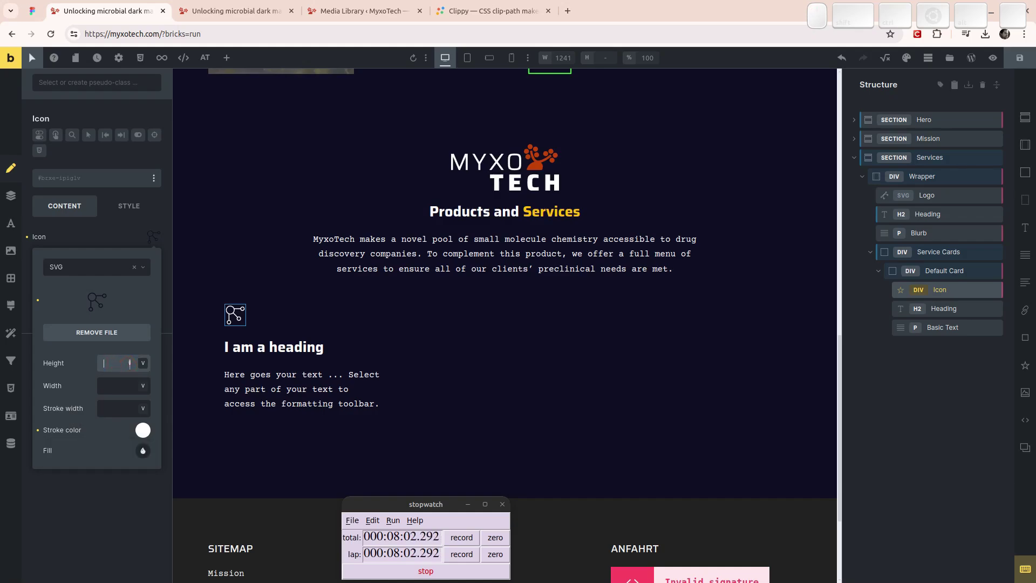
text(3rem)
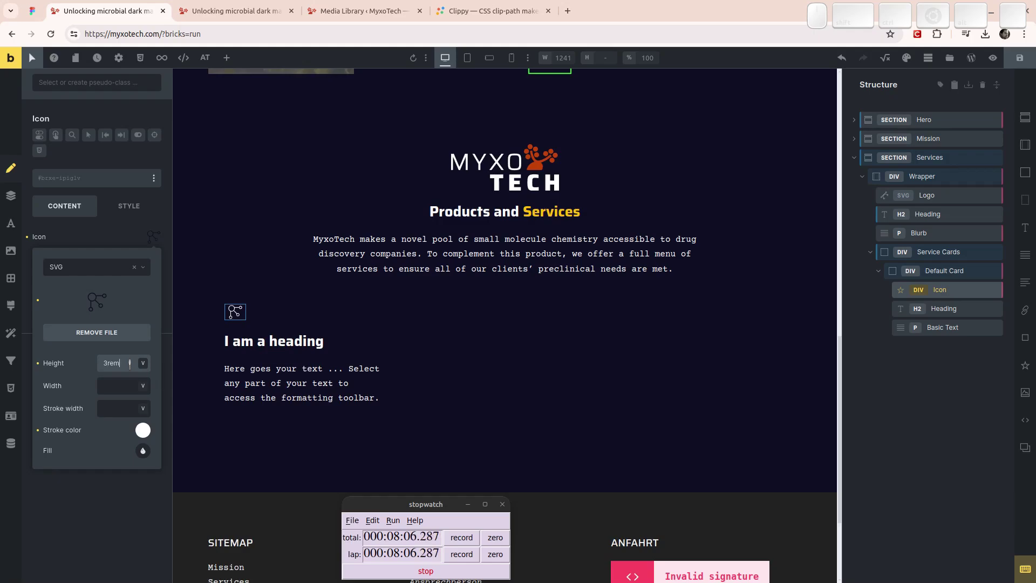
key(Tab)
text(3rem)
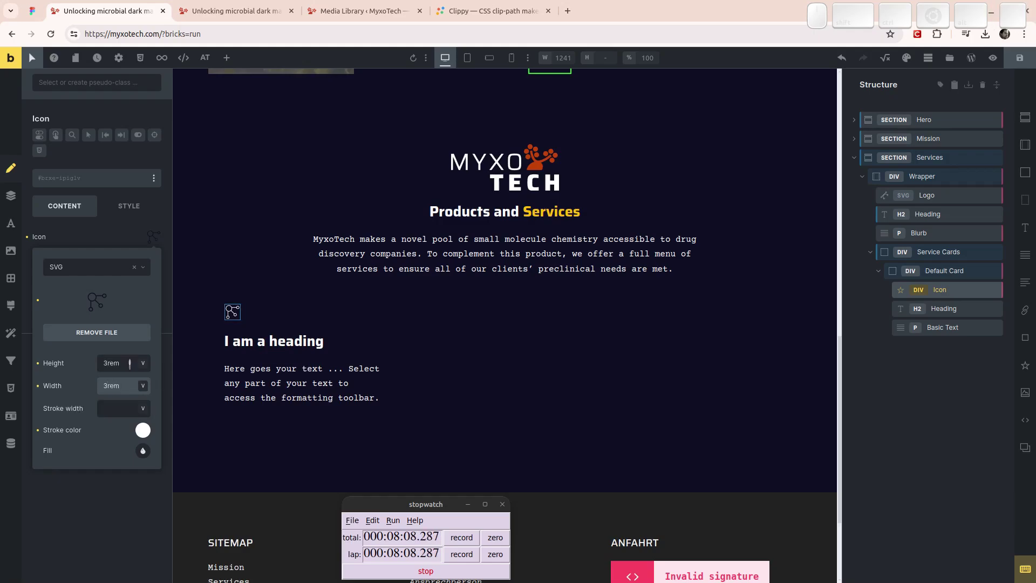
Step: Set the card icon's SVG height and width to 7rem
key(shift+Tab)
text(7)
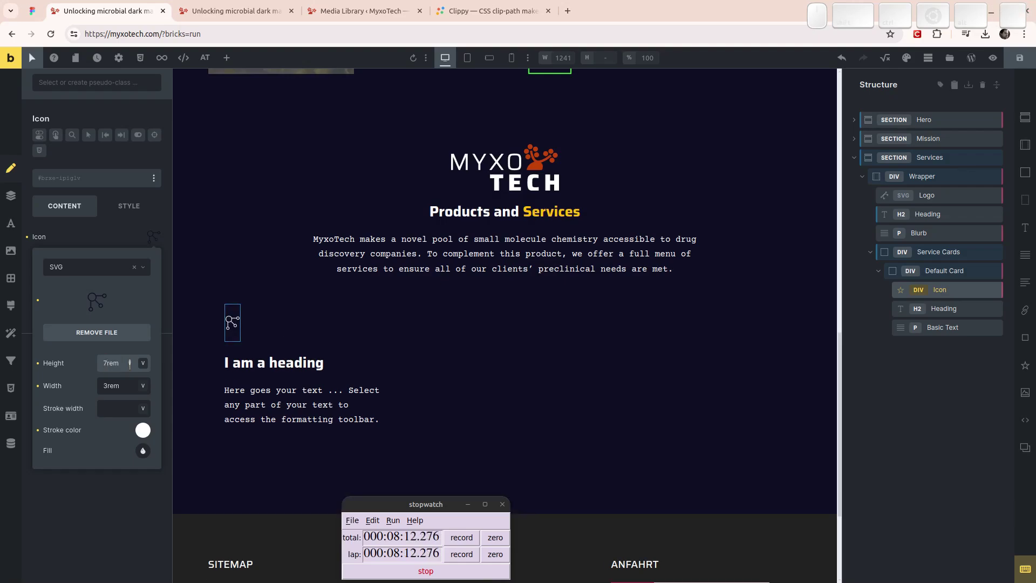
key(Tab)
text(7)
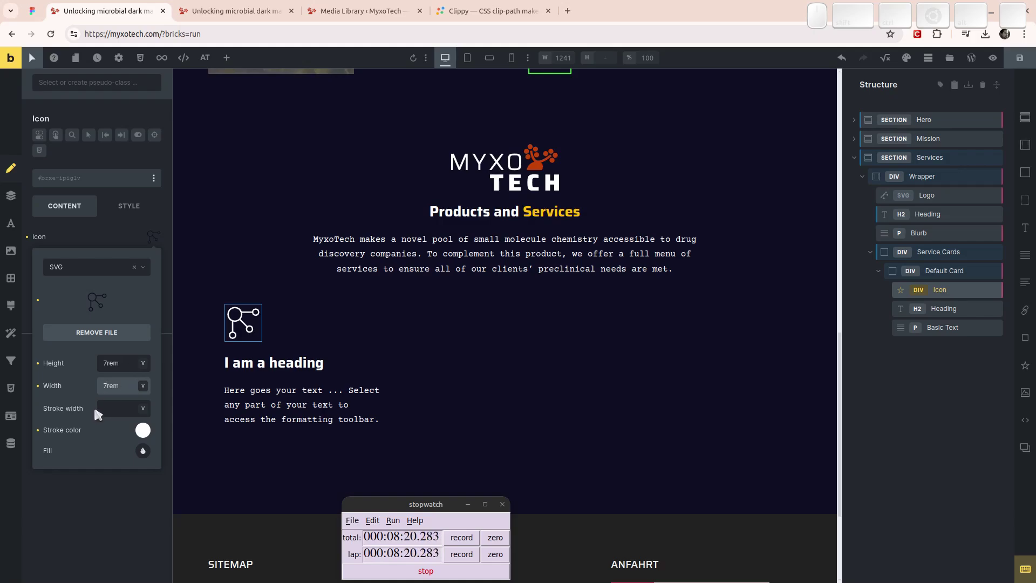
Step: Open the card heading's typography settings and center-align the card's Basic Text
click(285, 360)
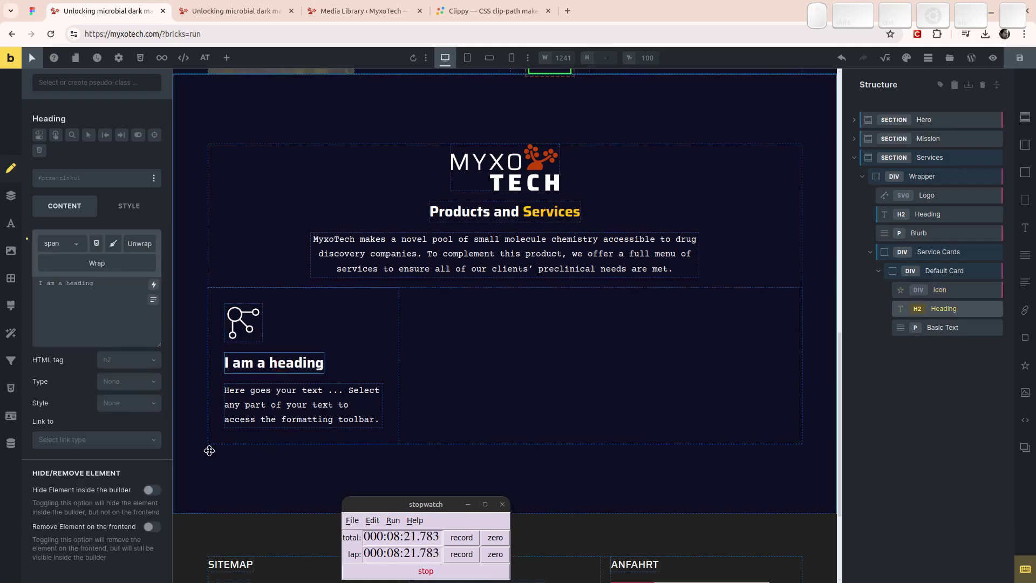
click(129, 205)
click(55, 266)
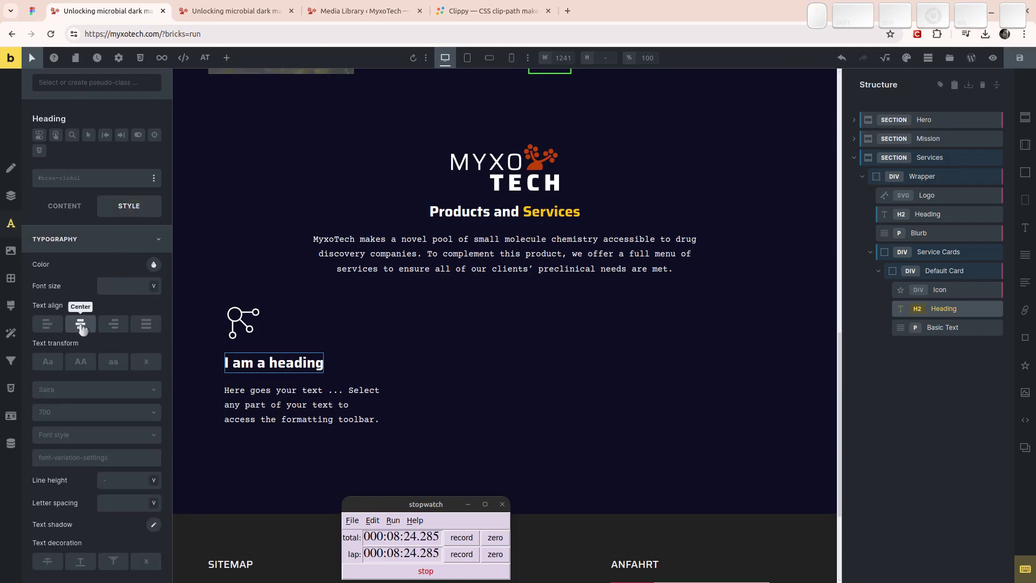
click(278, 403)
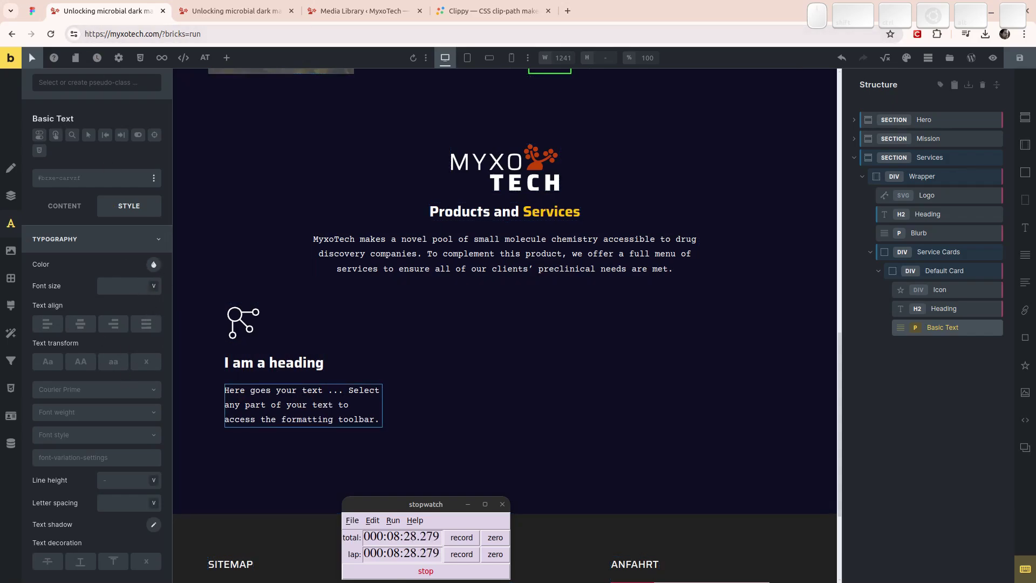
click(80, 324)
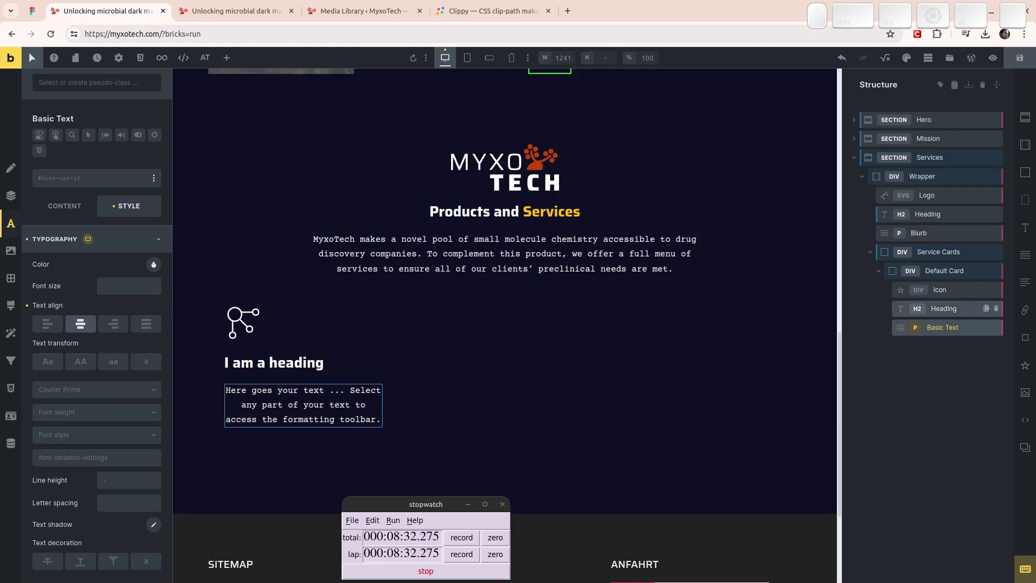
Step: Center the Default Card's contents along the cross axis
click(944, 271)
click(64, 205)
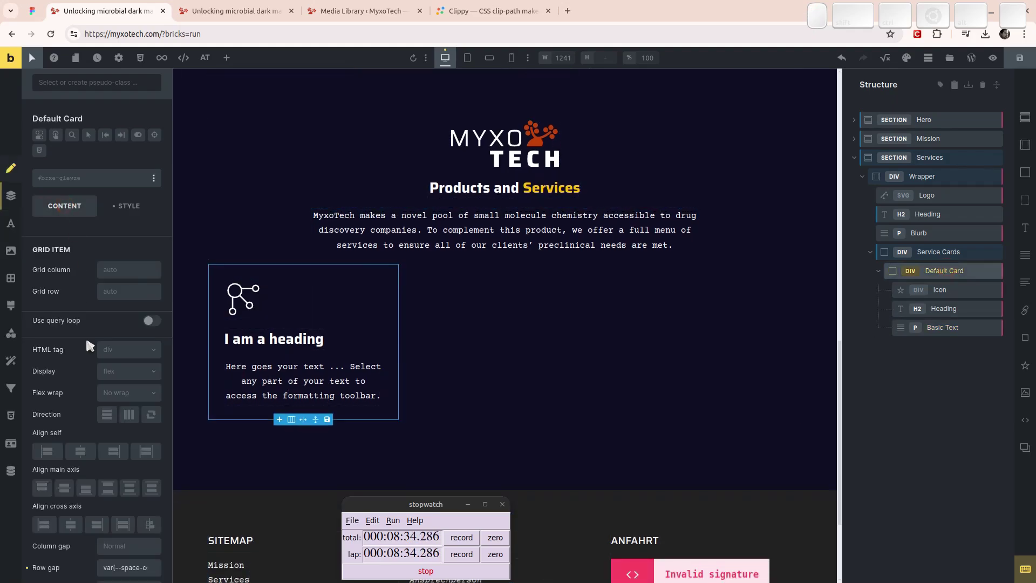
click(70, 524)
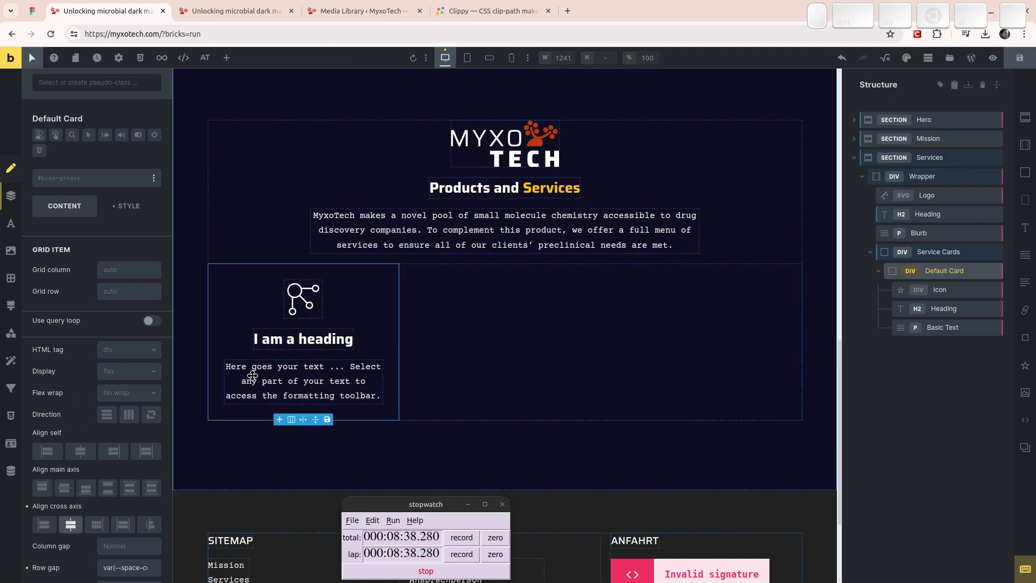
Step: Set the Default Card's background color to the yellow accent variable from Matty's Palette
click(139, 210)
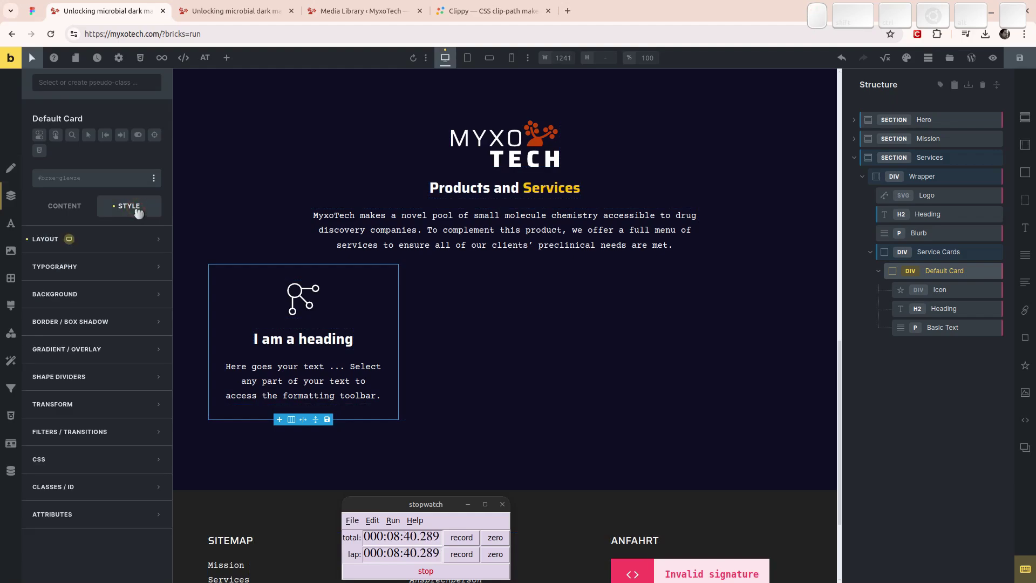
click(108, 308)
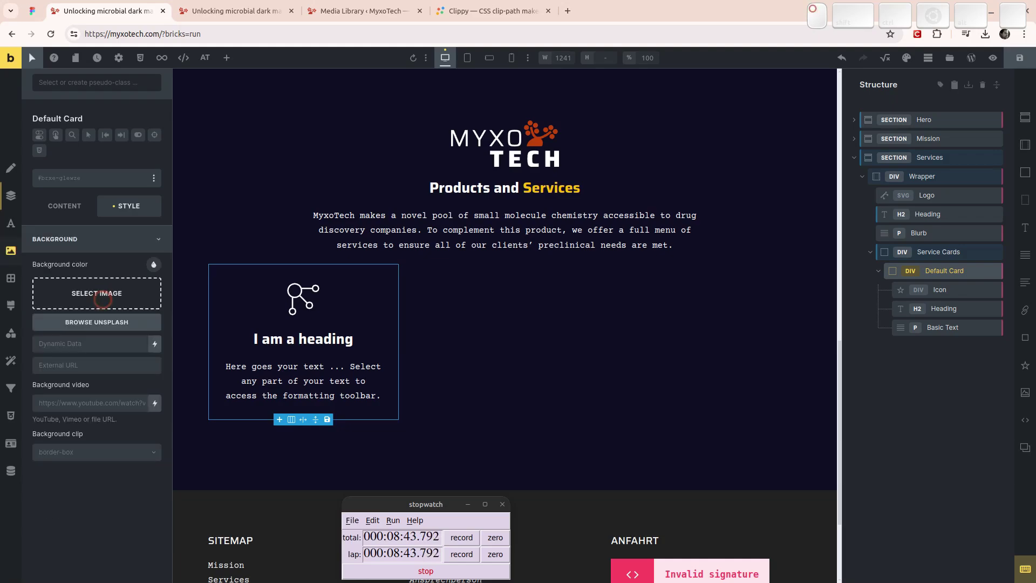
click(153, 265)
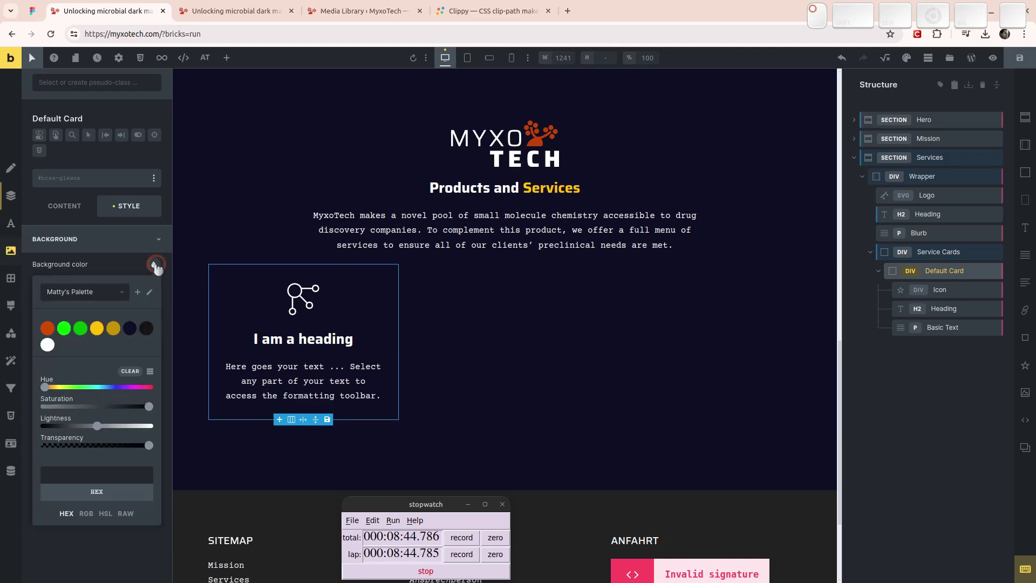
click(96, 328)
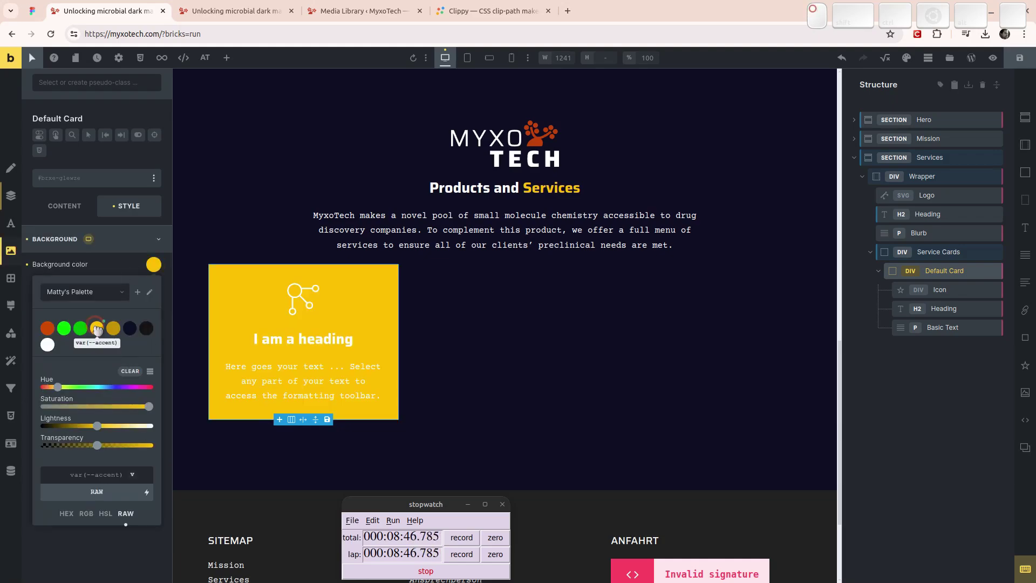
click(117, 241)
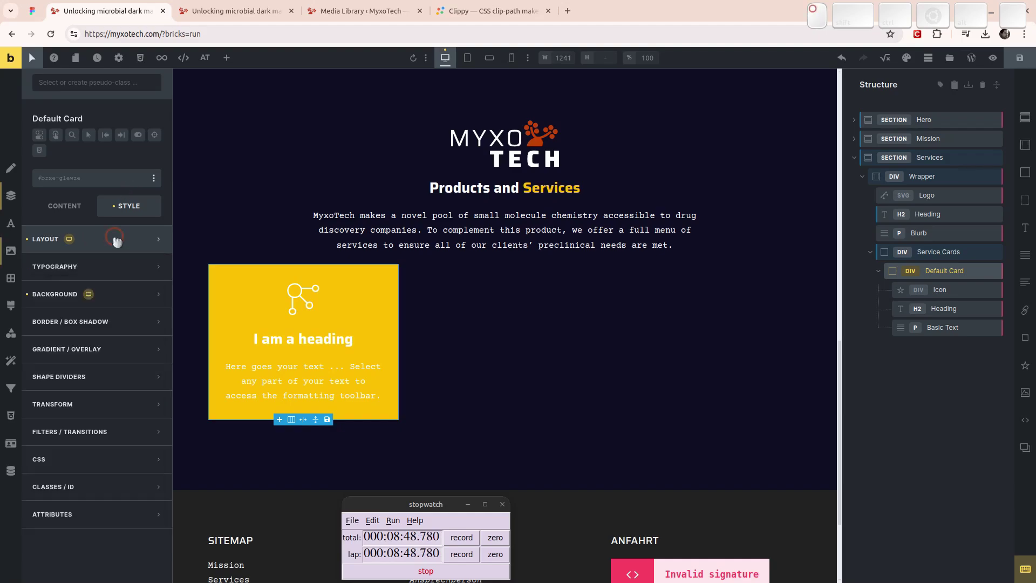
Step: Add a gradient overlay to the Default Card, applied as Overlay, with the yellow accent made slightly transparent as its first color
click(75, 353)
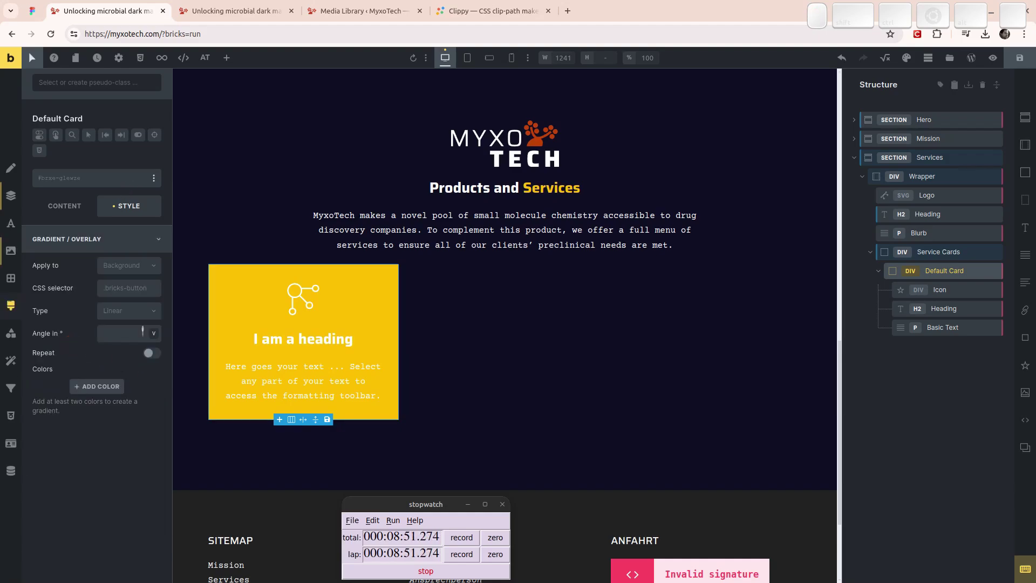
click(129, 266)
click(128, 298)
click(99, 387)
click(142, 413)
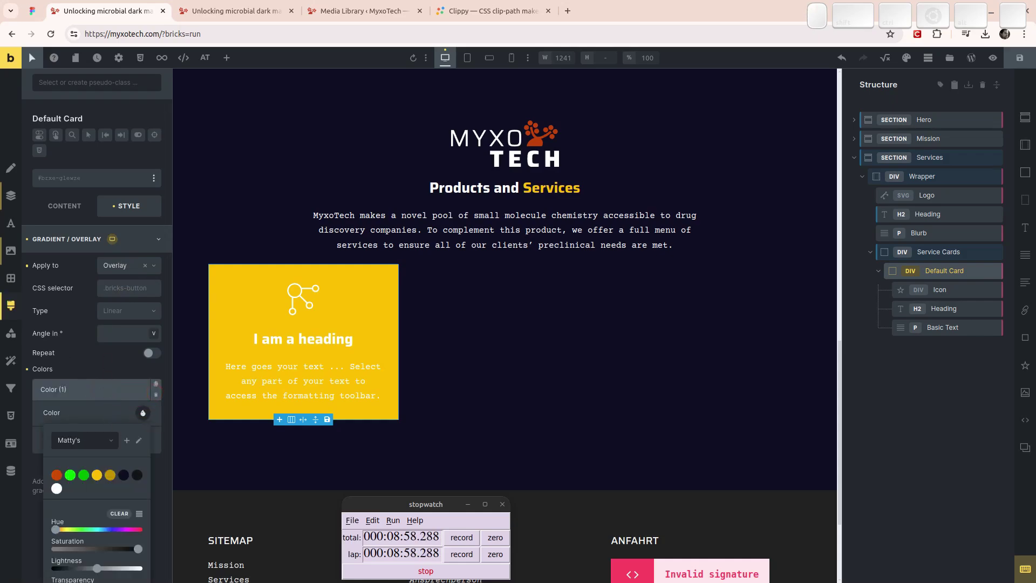
click(97, 475)
scroll(97, 475, down, 2)
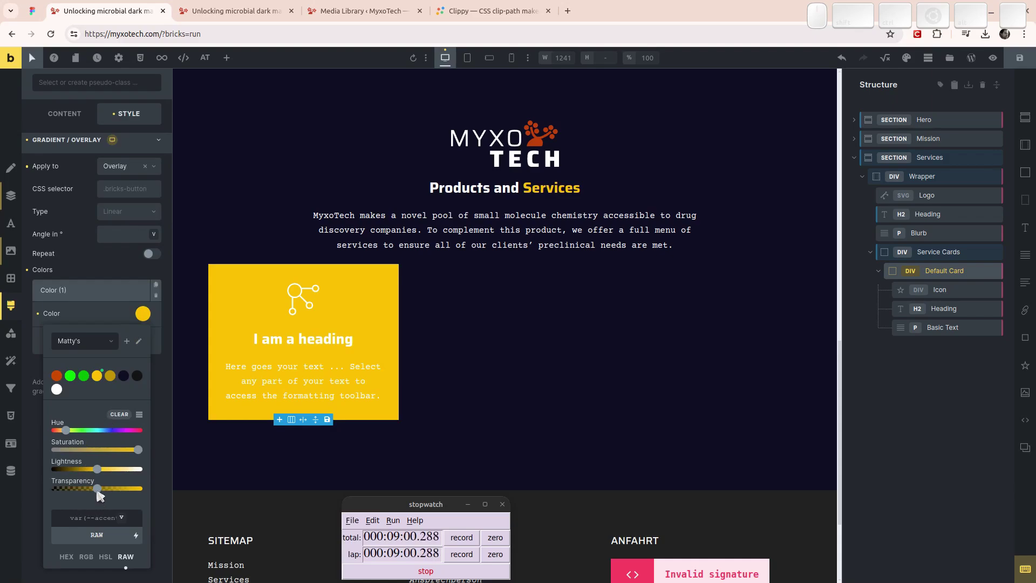
drag(98, 488, 129, 489)
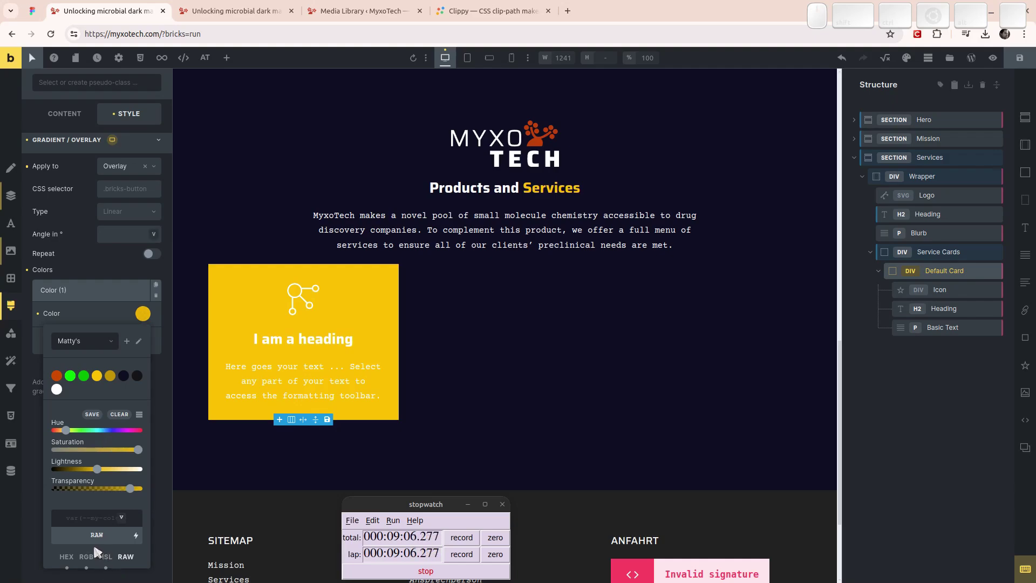
click(85, 312)
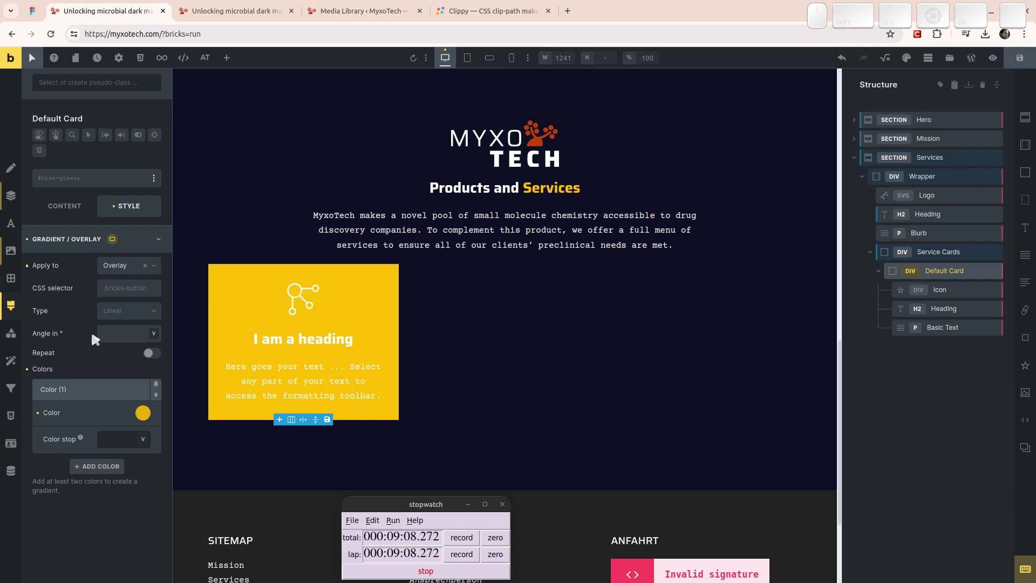
click(67, 240)
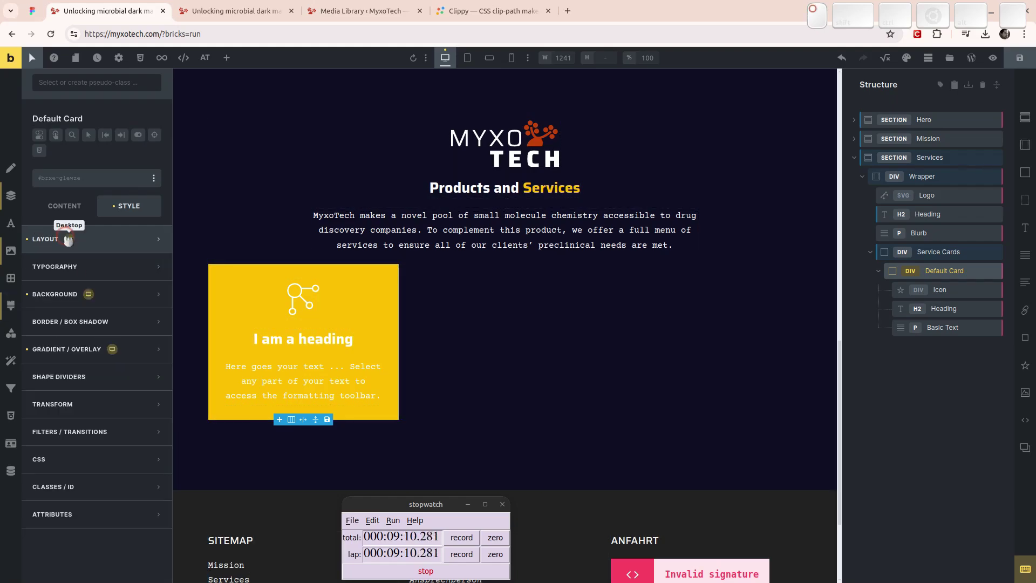
Step: Insert the teal photo with branching yellow strands from the Photos folder as the Default Card's background image
click(60, 286)
click(127, 291)
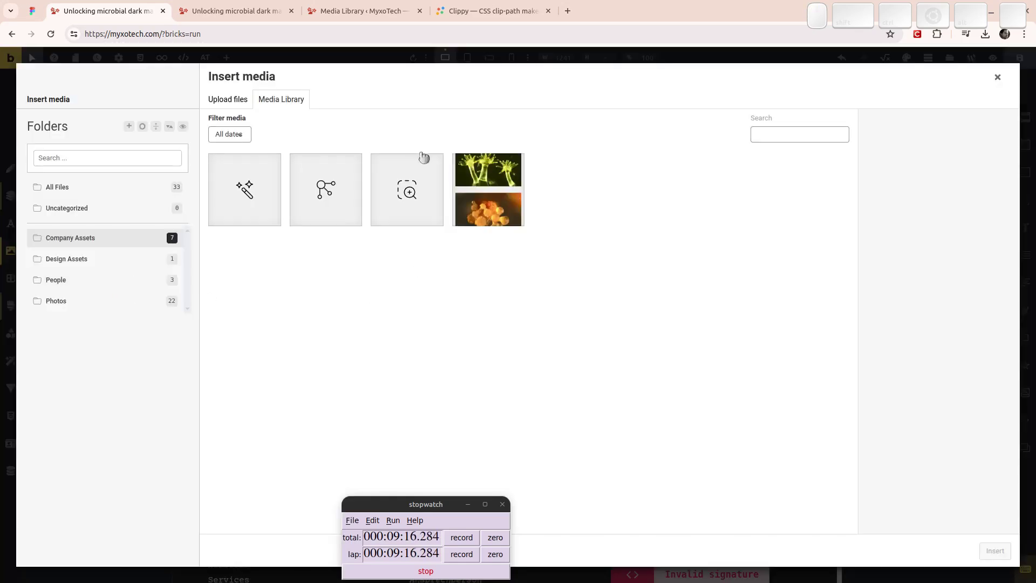
click(65, 279)
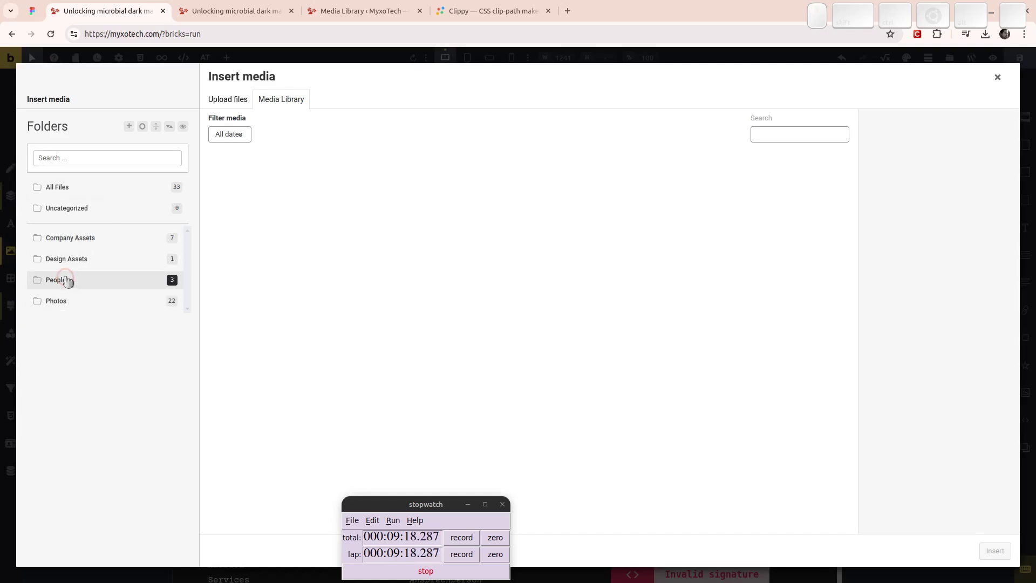
click(57, 303)
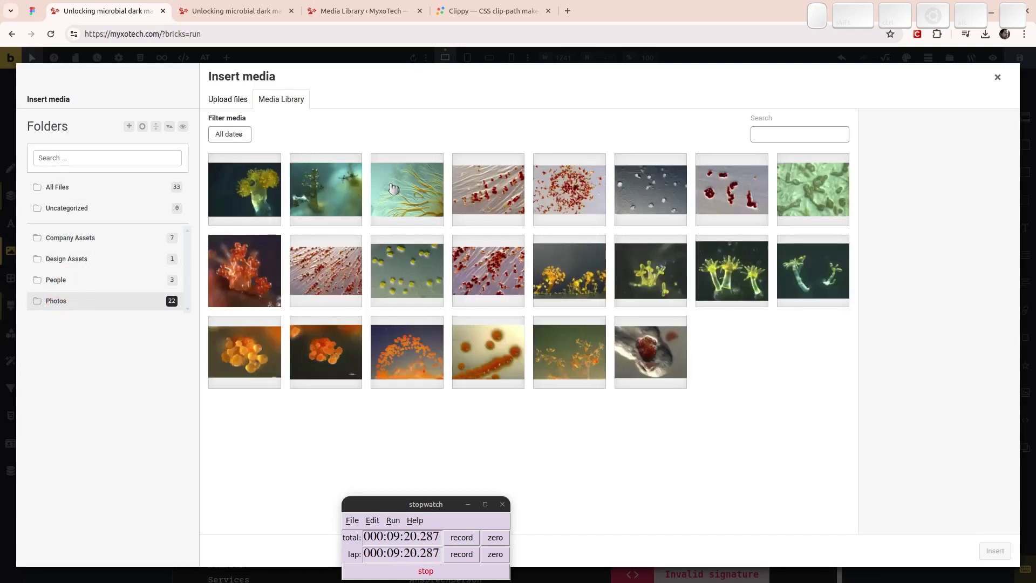
click(393, 189)
click(995, 551)
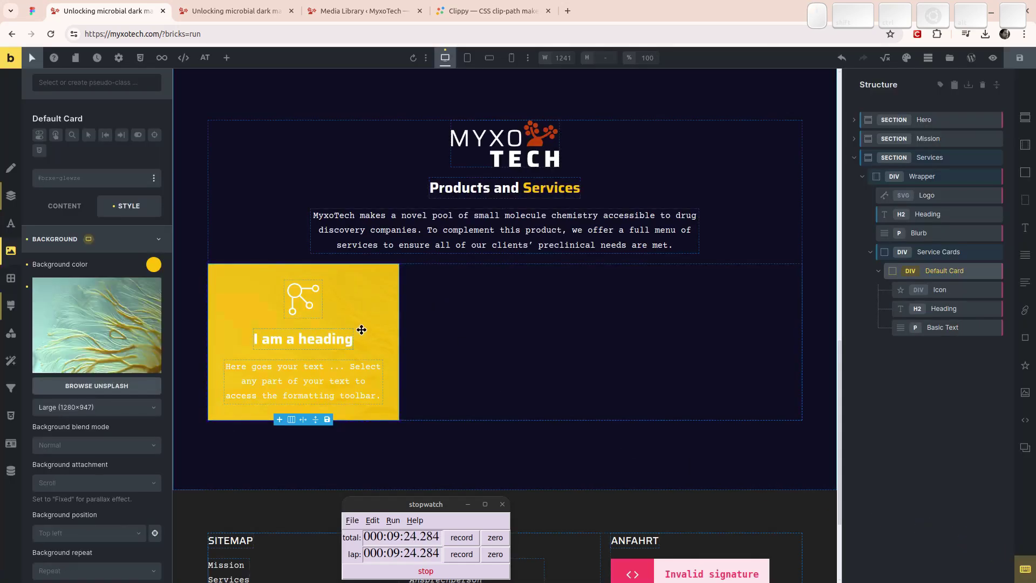
scroll(129, 376, down, 3)
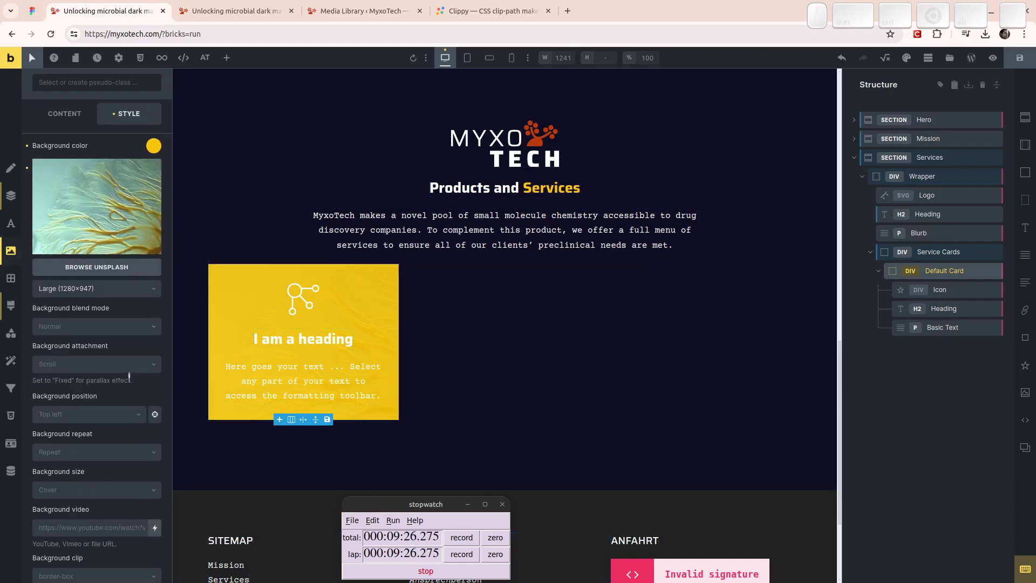
click(109, 328)
click(110, 328)
scroll(114, 336, down, 1)
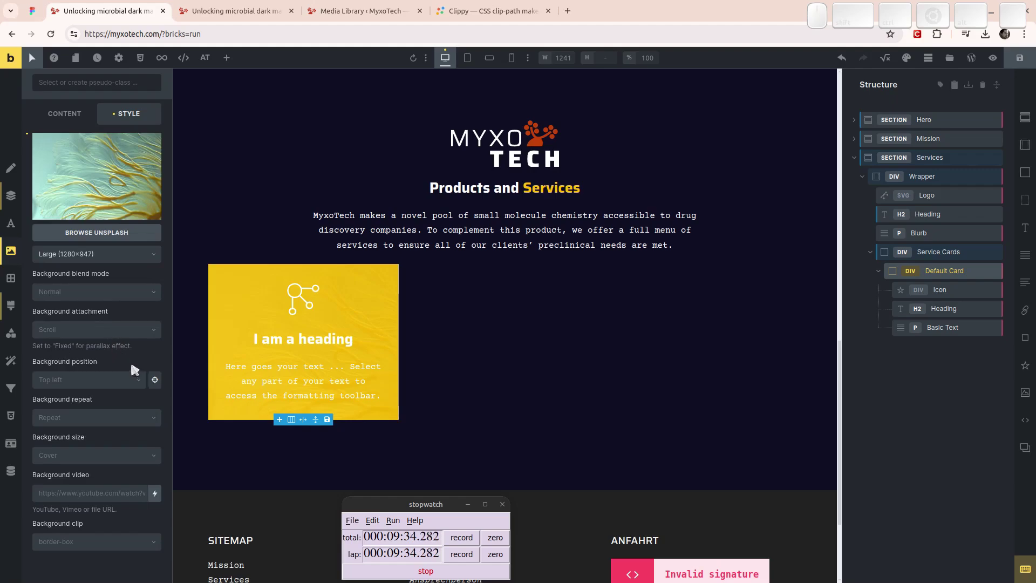
scroll(132, 358, up, 5)
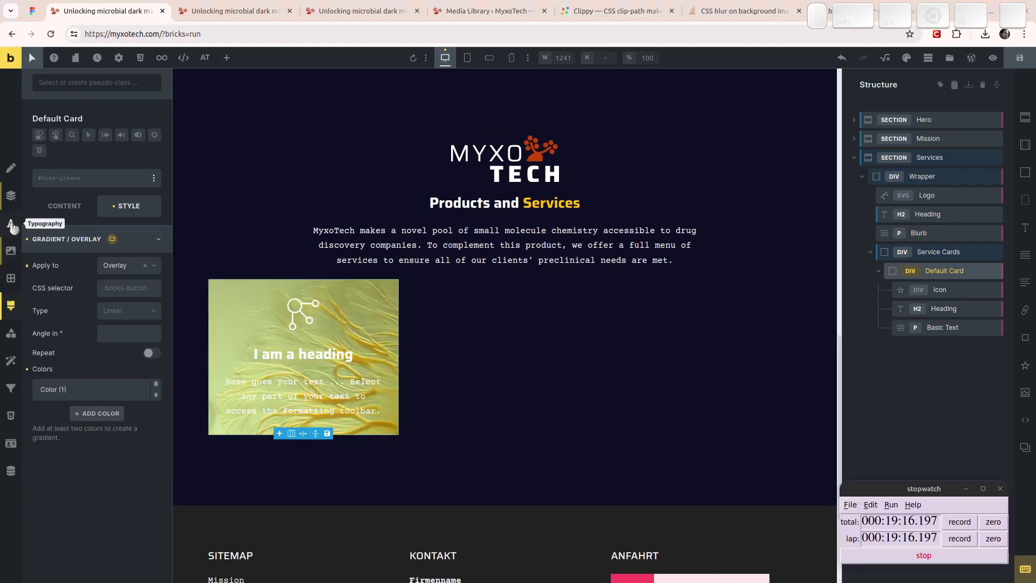
Step: Consult the Stack Overflow question on blurring a background image and MDN's backdrop-filter reference in the browser
click(723, 8)
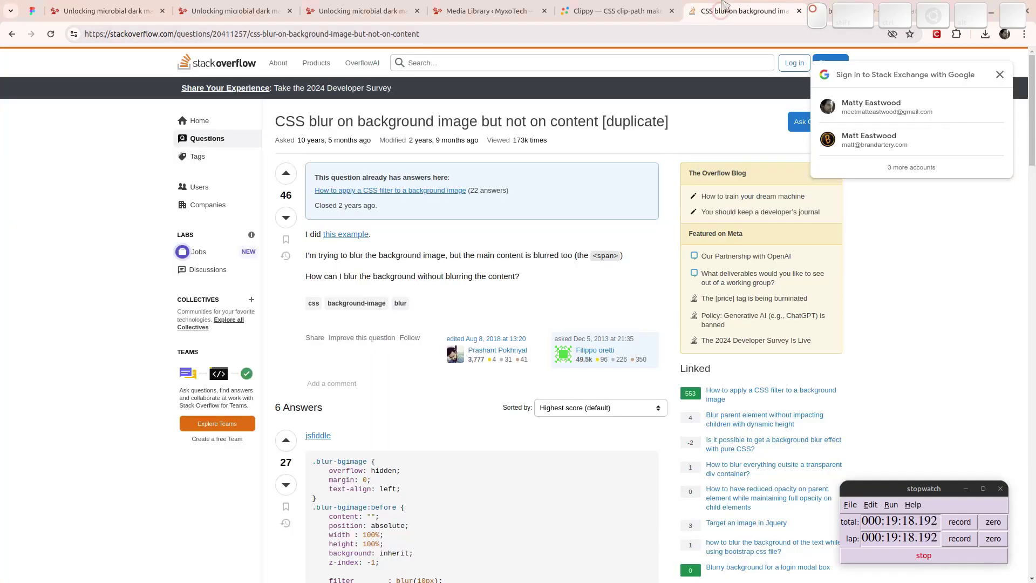
key(ctrl+Tab)
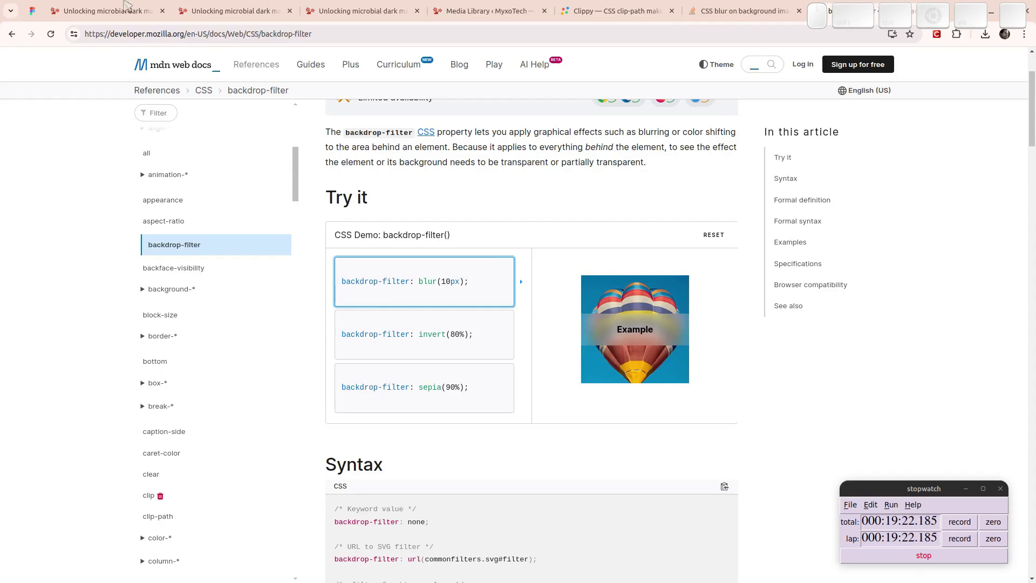
key(ctrl+2)
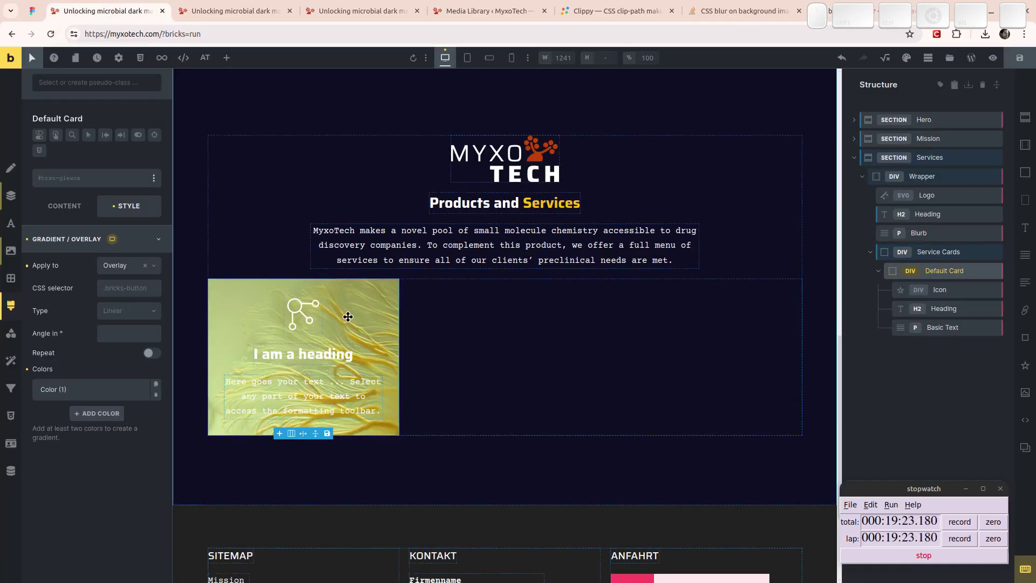
Step: Lower the lightness of the Default Card's first overlay color for a darker tint
click(97, 391)
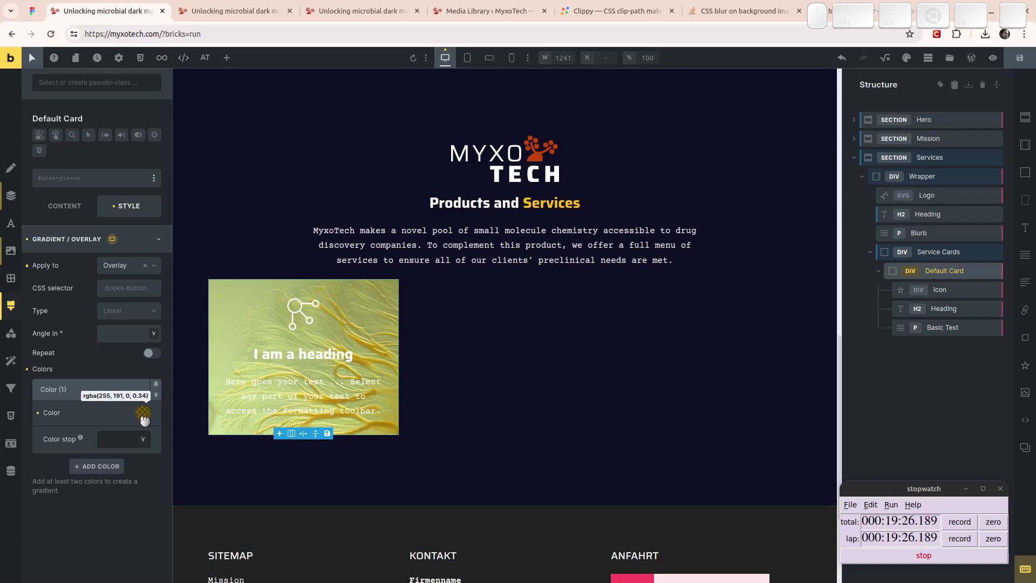
click(142, 419)
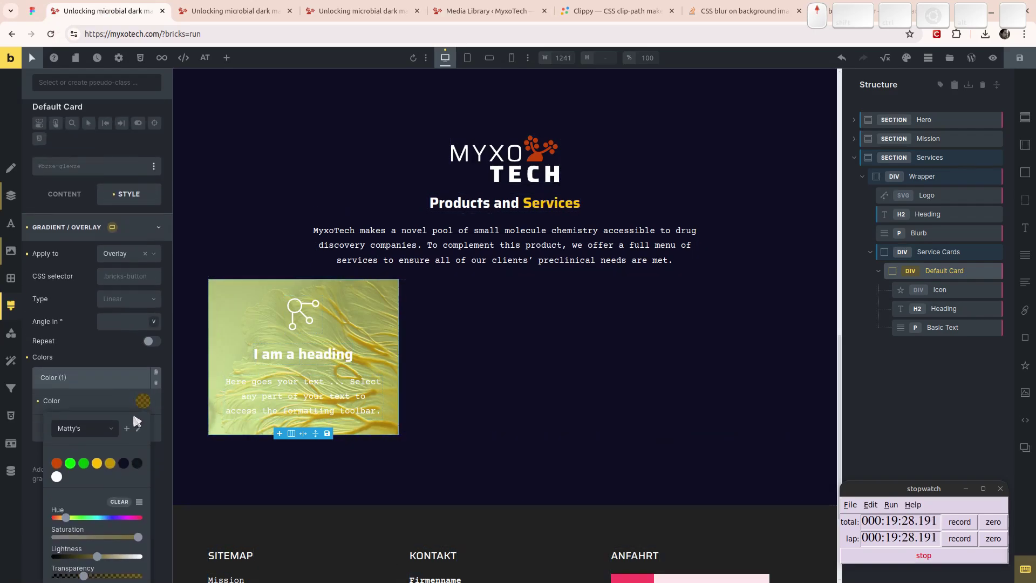
mouse_move(97, 574)
mouse_down()
mouse_move(67, 569)
mouse_move(88, 564)
mouse_up()
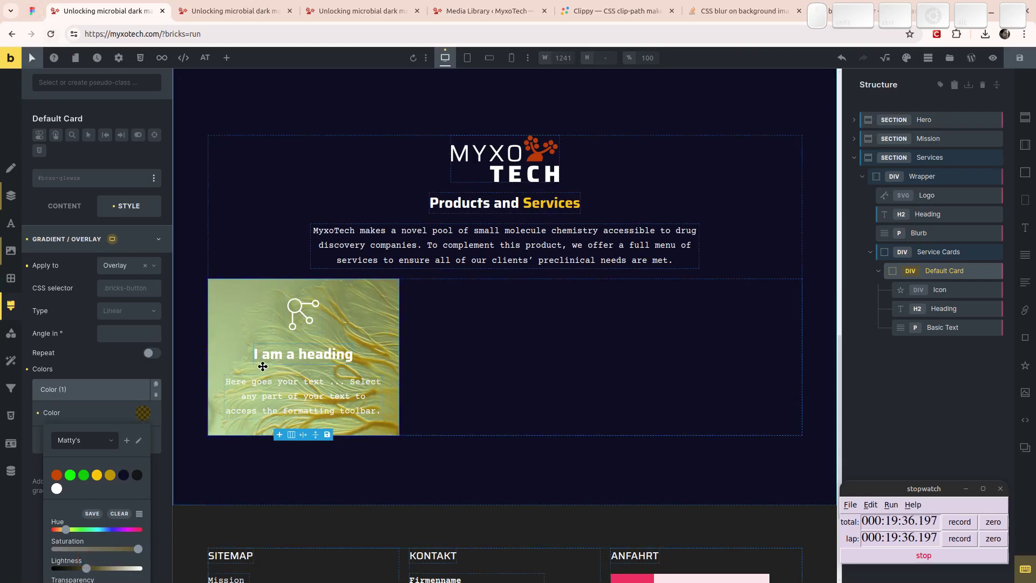
Step: Switch to the Figma layout and examine the yellow photo-textured cards in the Team section
click(32, 11)
scroll(429, 383, down, 10)
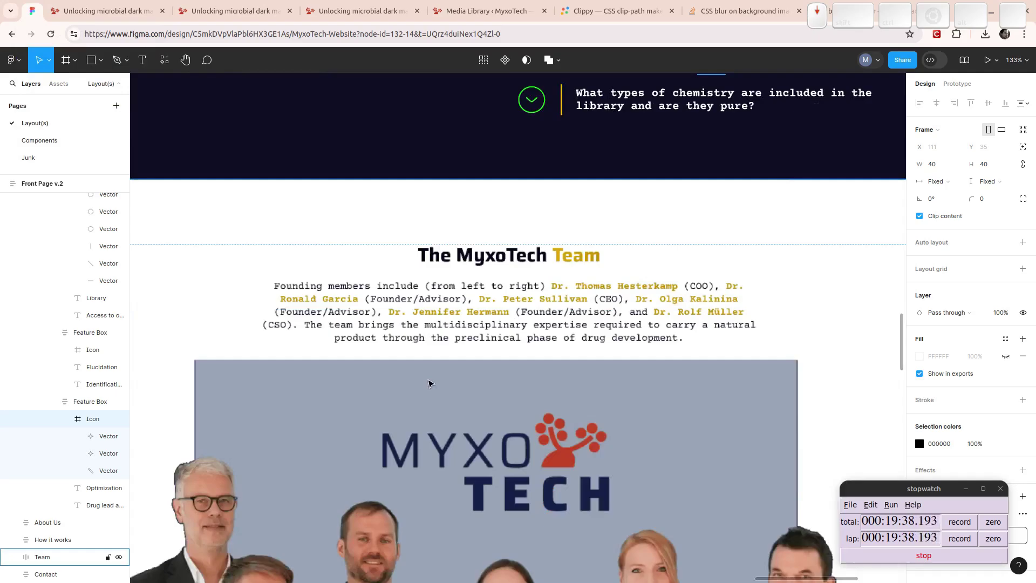
scroll(429, 383, down, 10)
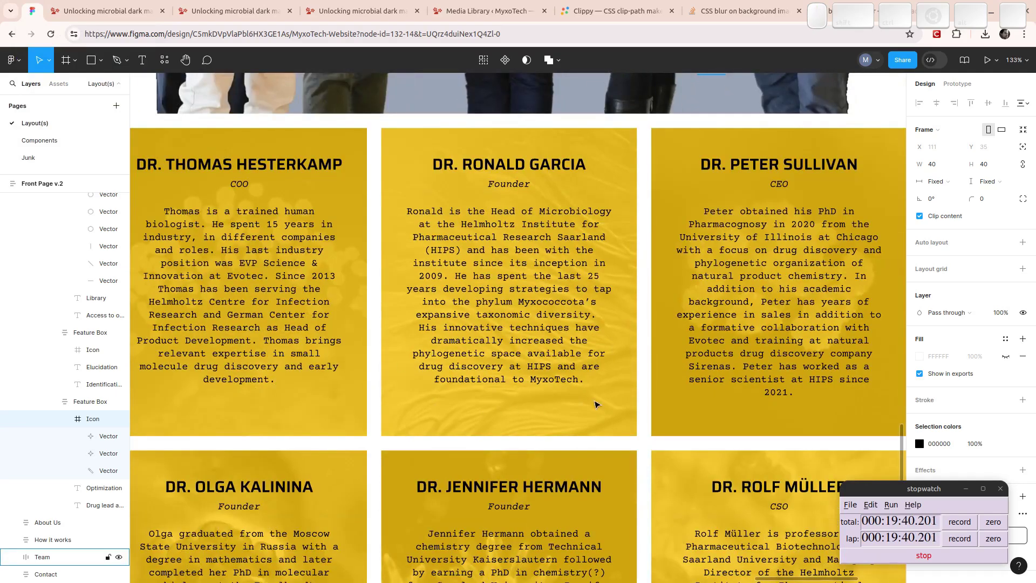
scroll(785, 333, down, 3)
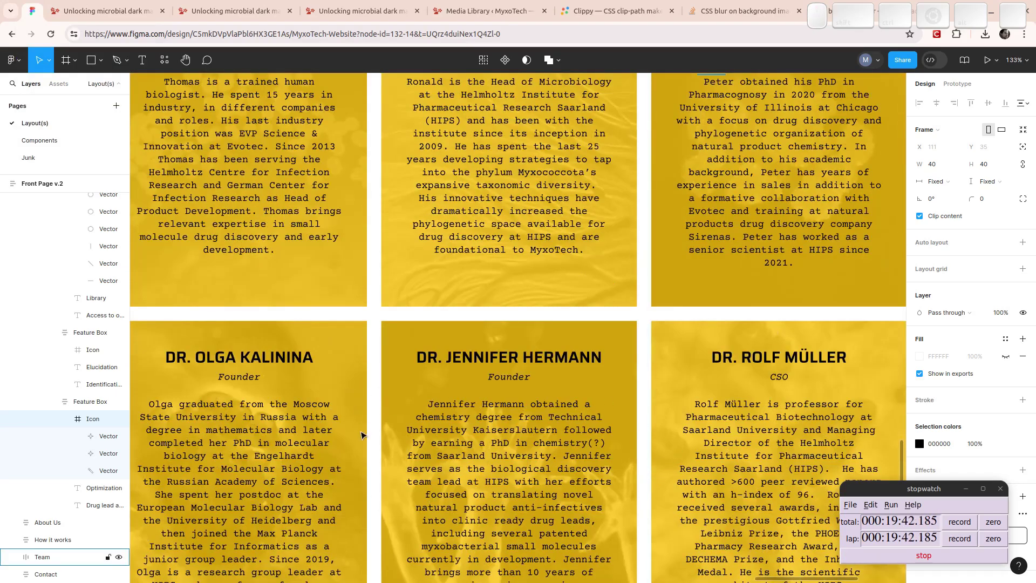
click(88, 5)
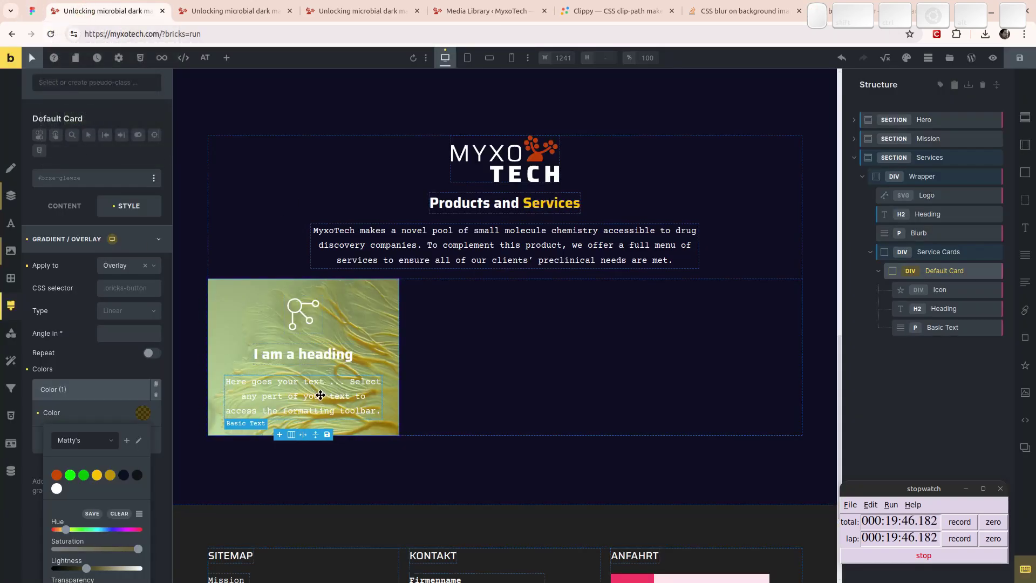
Step: Add the custom CSS "%root%:before { backdrop-filter: grayscale(100%); }" to the Default Card
click(11, 417)
click(169, 355)
text(%root%:before { backdrop-filter: grayscale(100%); })
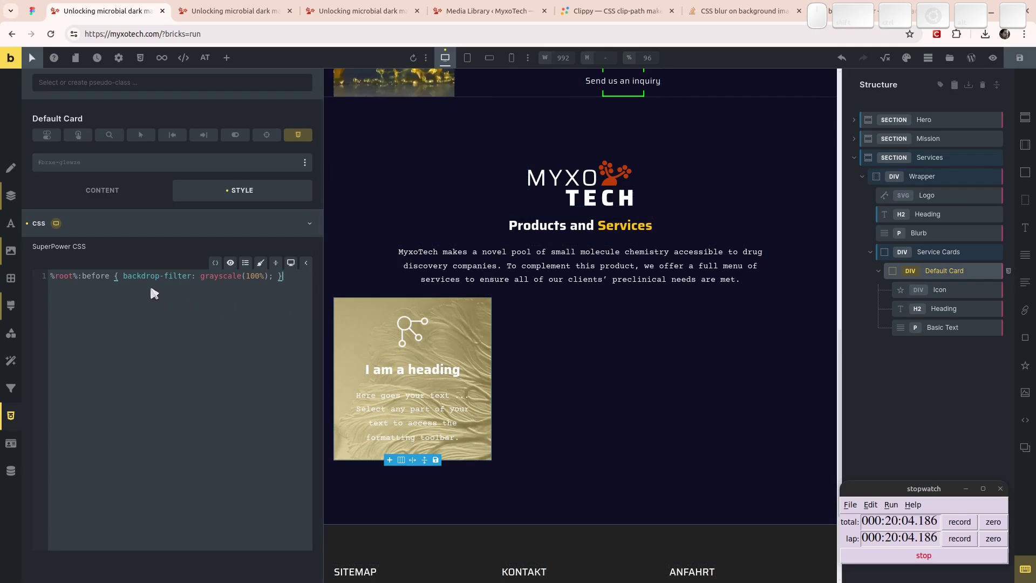
Step: Remove the photo background image from the Default Card
drag(123, 275, 268, 276)
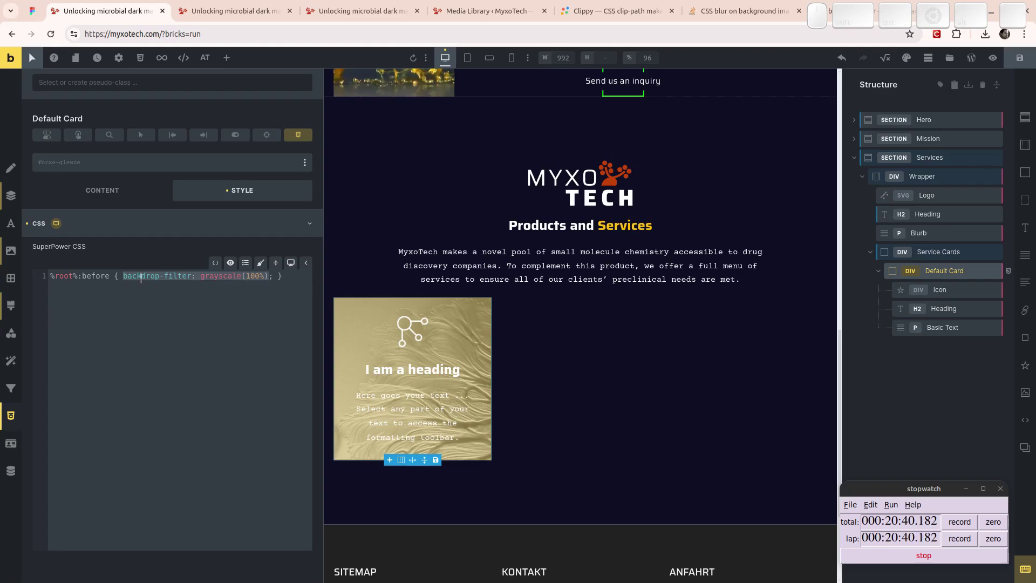
click(108, 231)
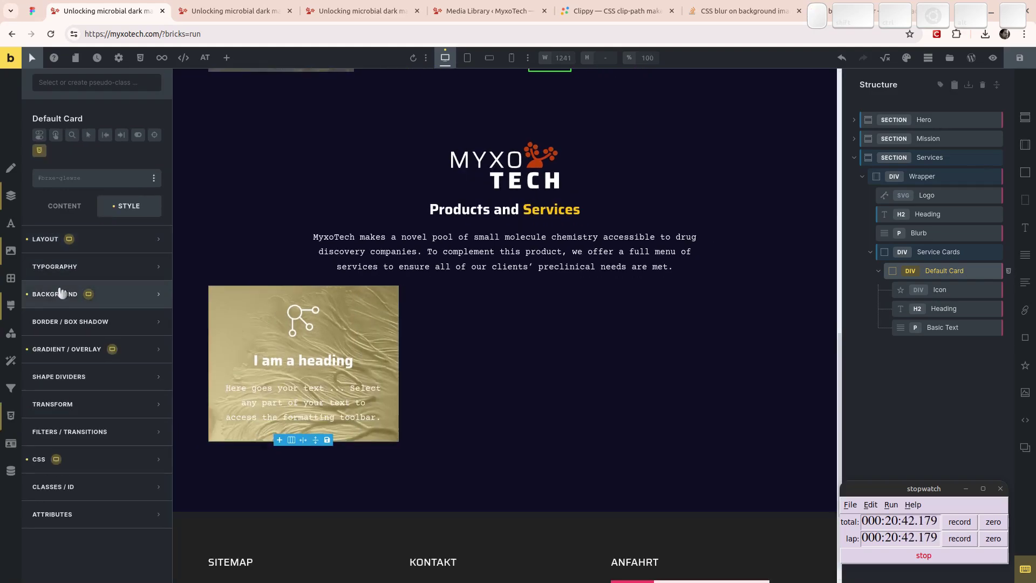
click(60, 294)
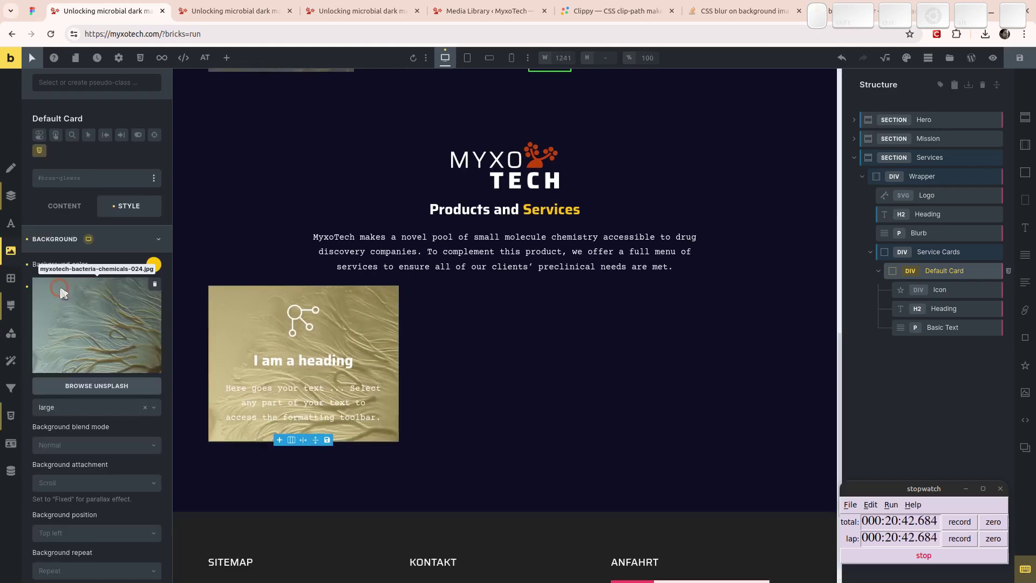
click(27, 287)
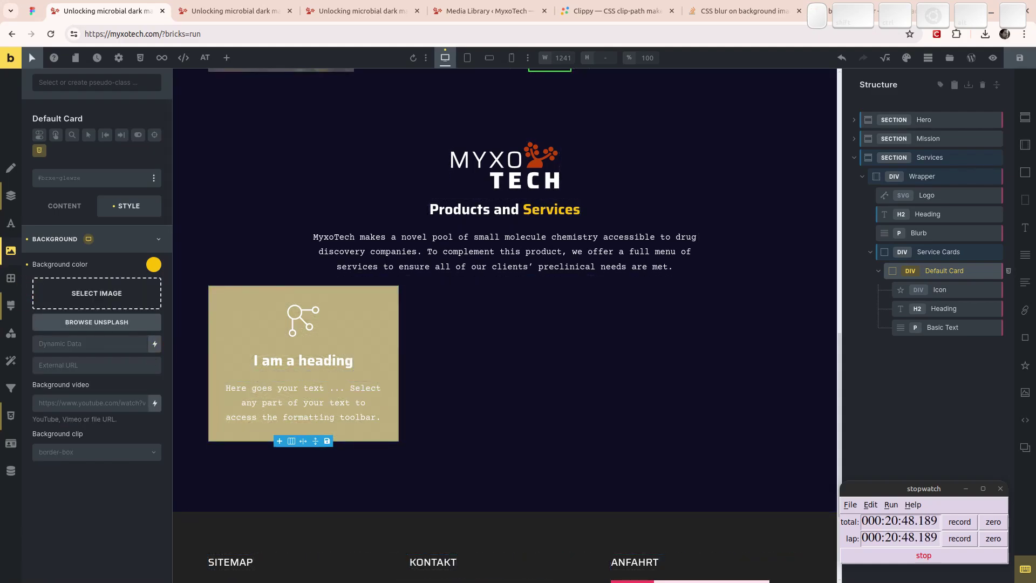
click(112, 243)
Step: Raise the opacity of the Default Card's first overlay color to 0.86
click(114, 459)
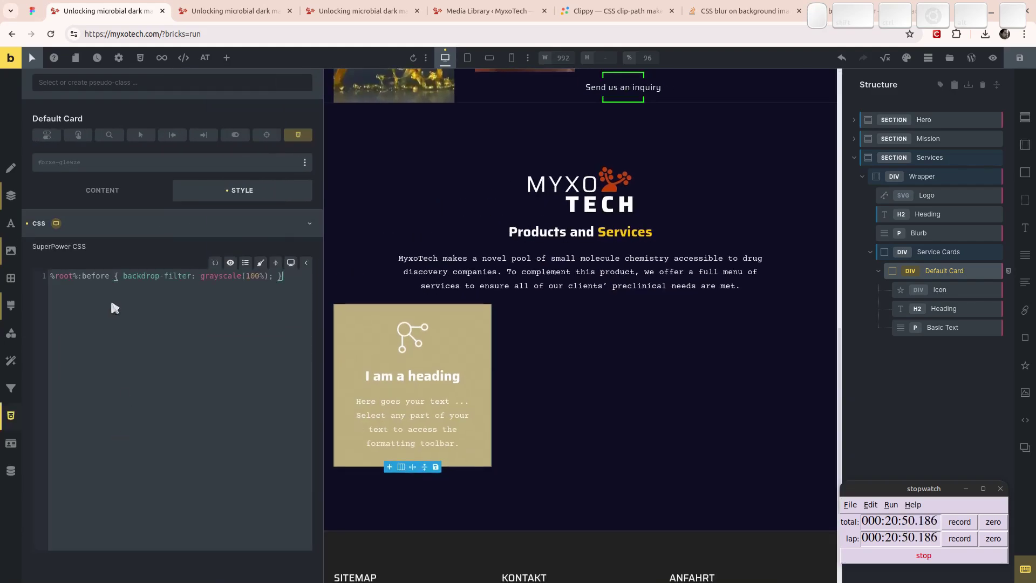
click(81, 223)
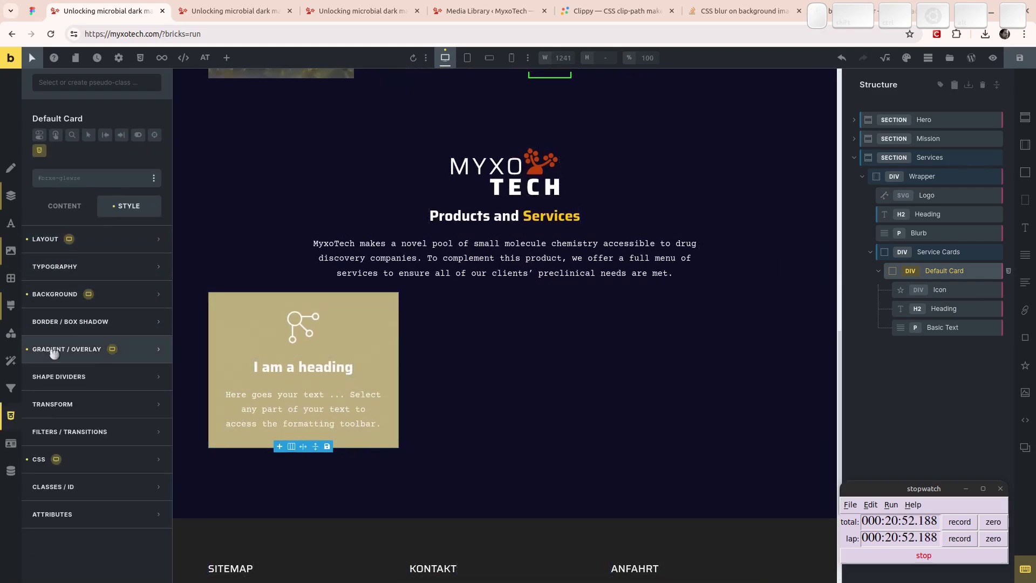
click(92, 349)
click(84, 389)
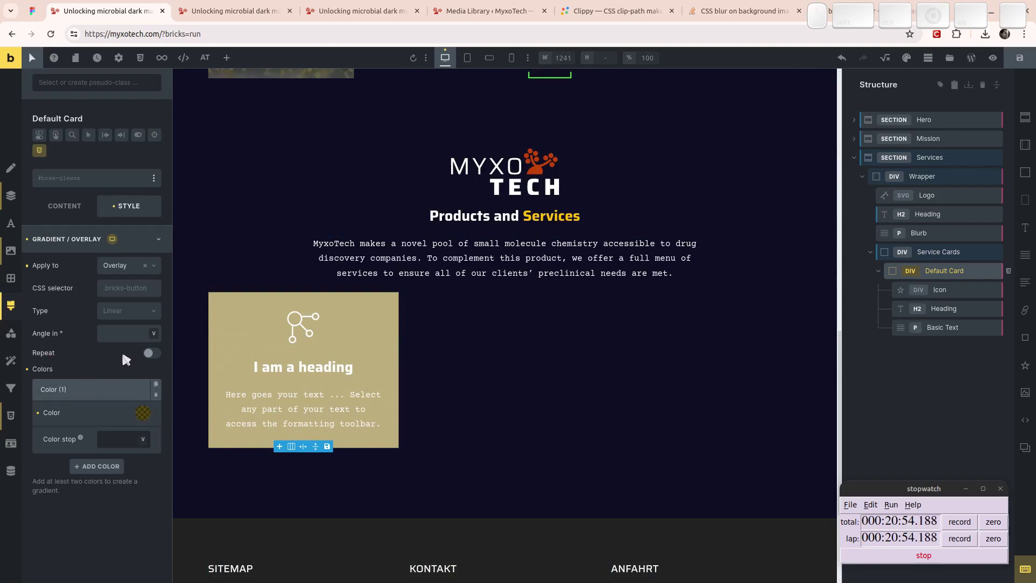
click(142, 412)
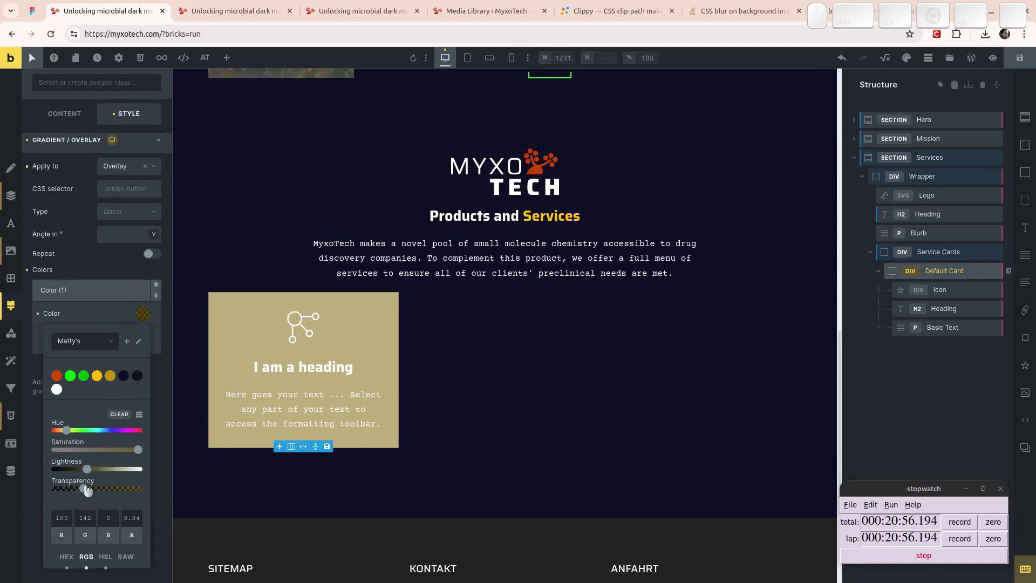
drag(87, 489, 129, 495)
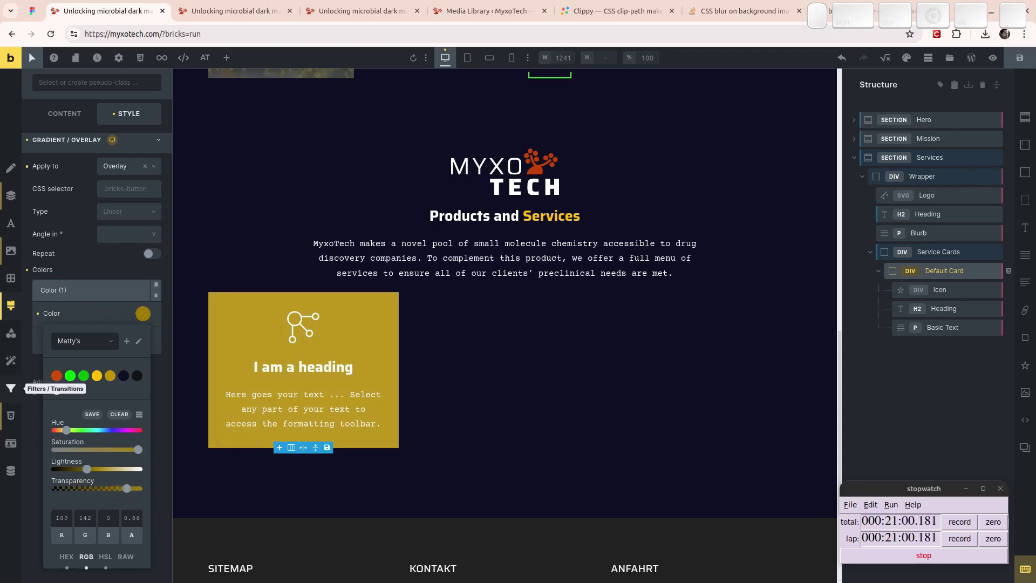
Step: Delete the custom grayscale backdrop-filter CSS from the Default Card, toggling it off and on once to compare the card's color
click(10, 415)
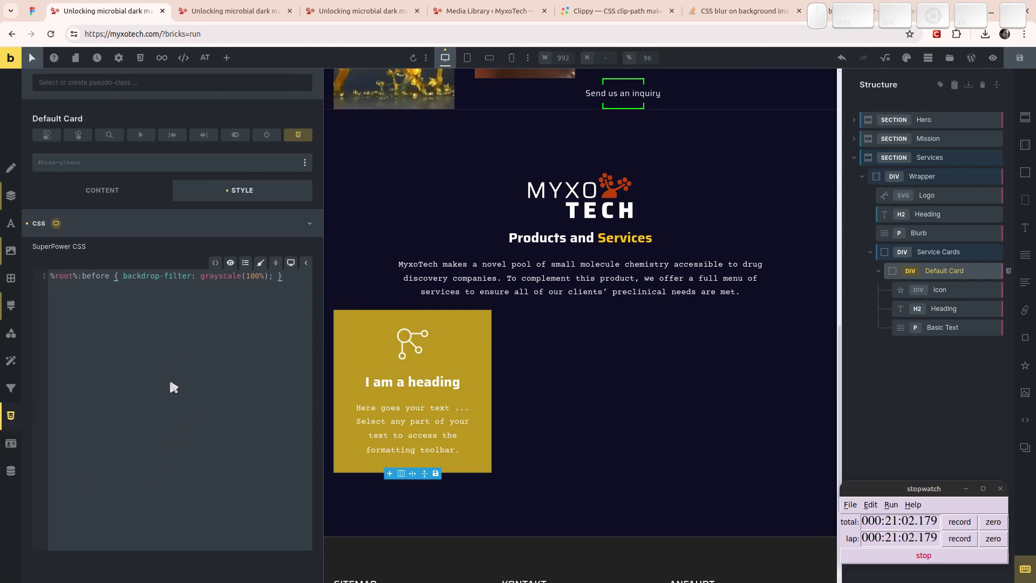
key(ctrl+a)
key(ctrl+x)
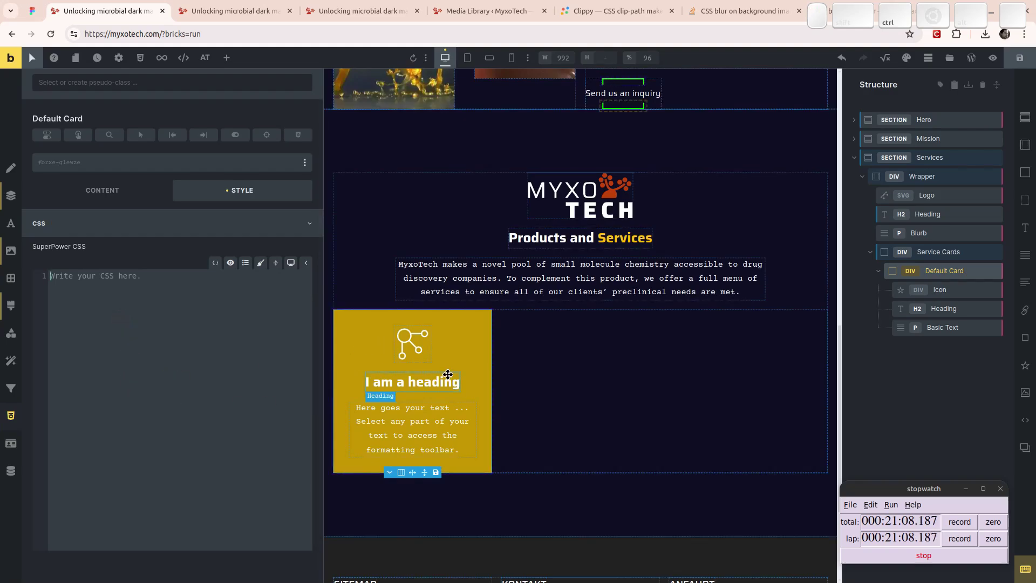
key(ctrl+v)
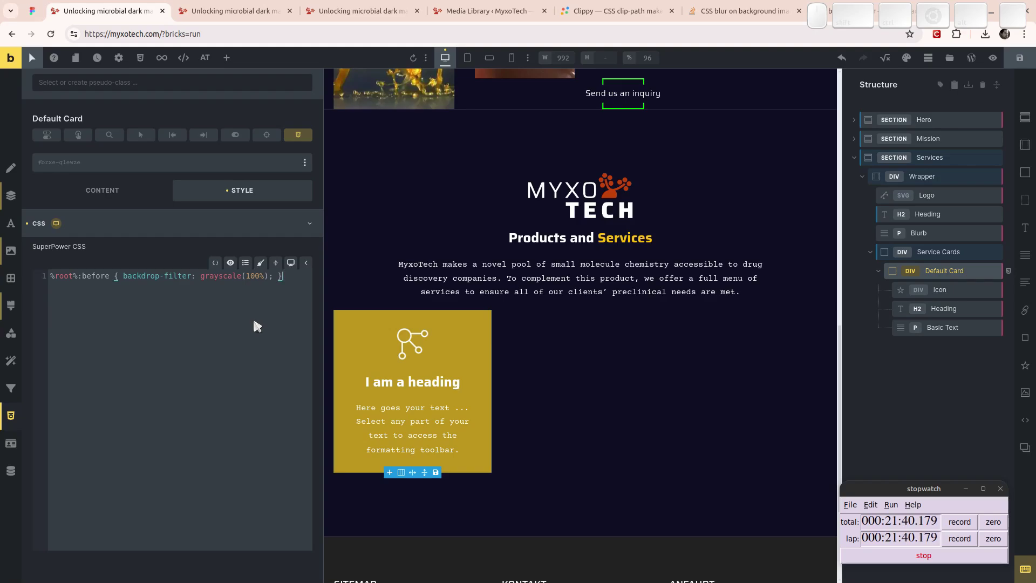
key(ctrl+a)
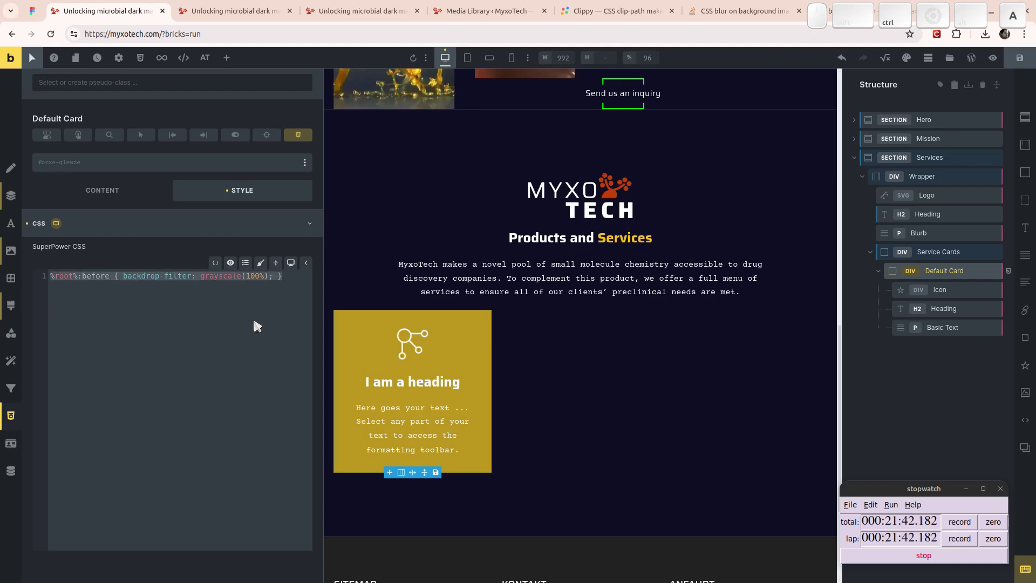
key(BackSpace)
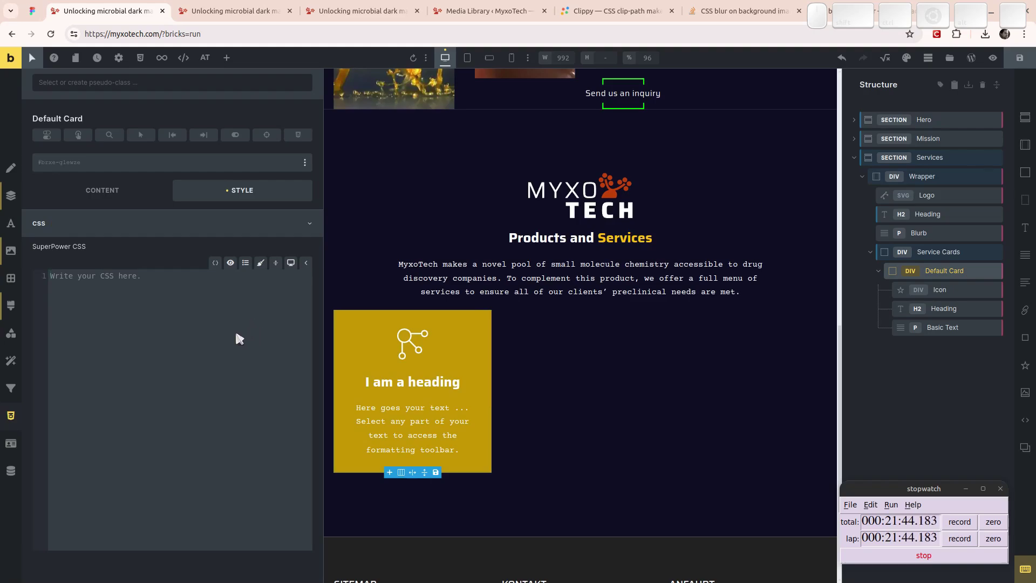
click(109, 226)
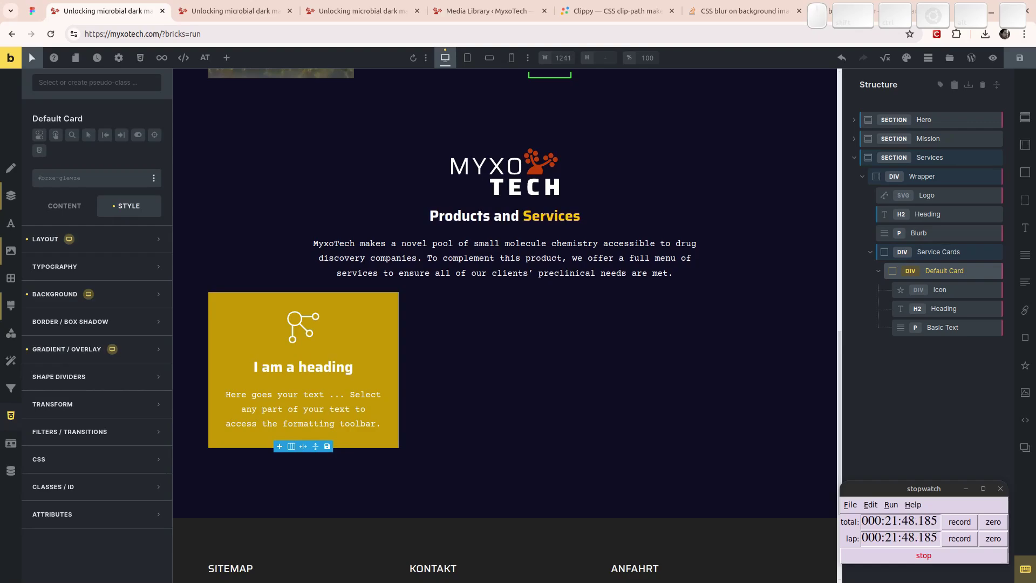
Step: Pause the stopwatch and start it running again
click(881, 556)
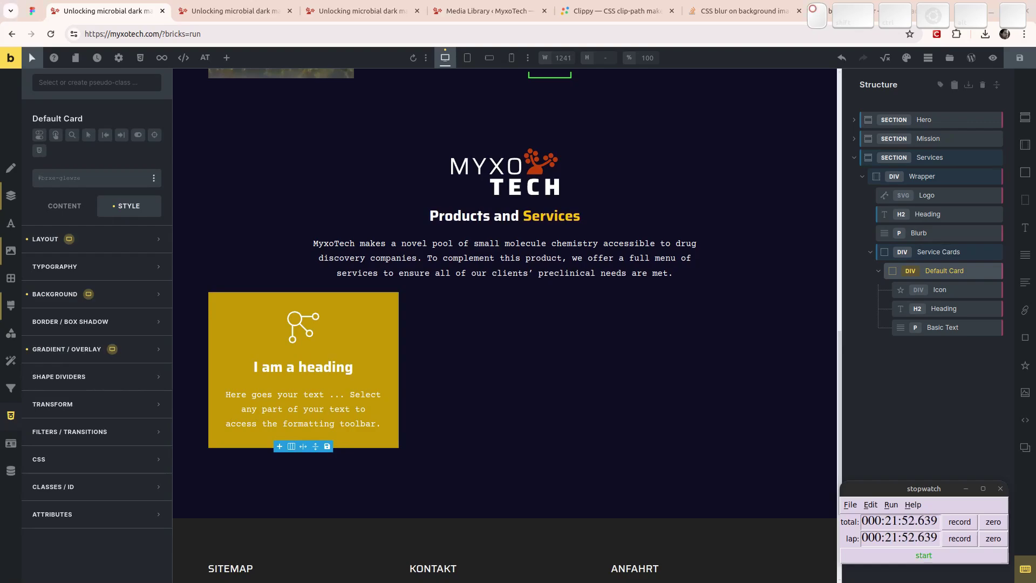
click(881, 556)
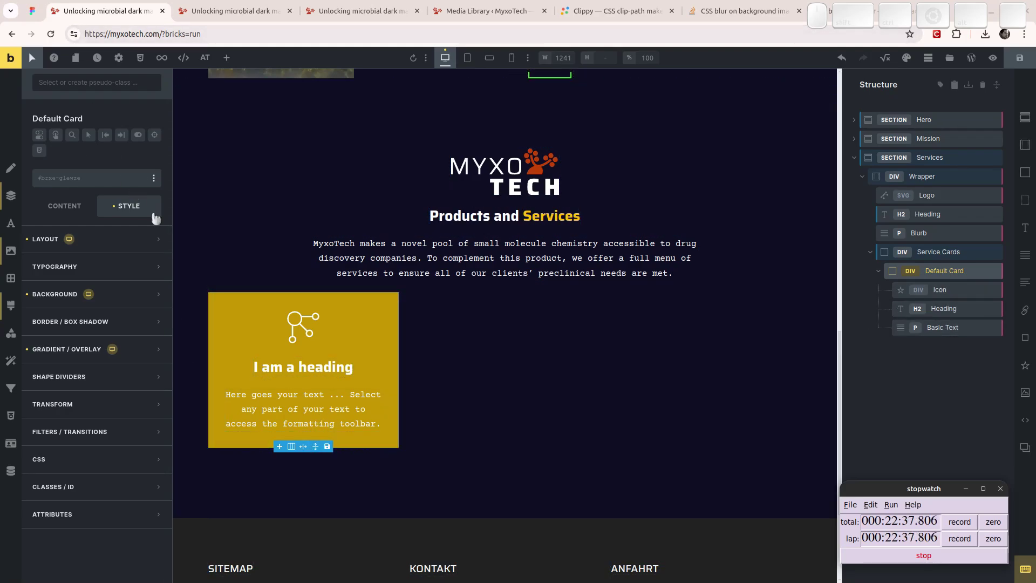
Step: Switch to the CopyQ clipboard history, browse up and down through its stored entries, and close it
key(ctrl+shift+v)
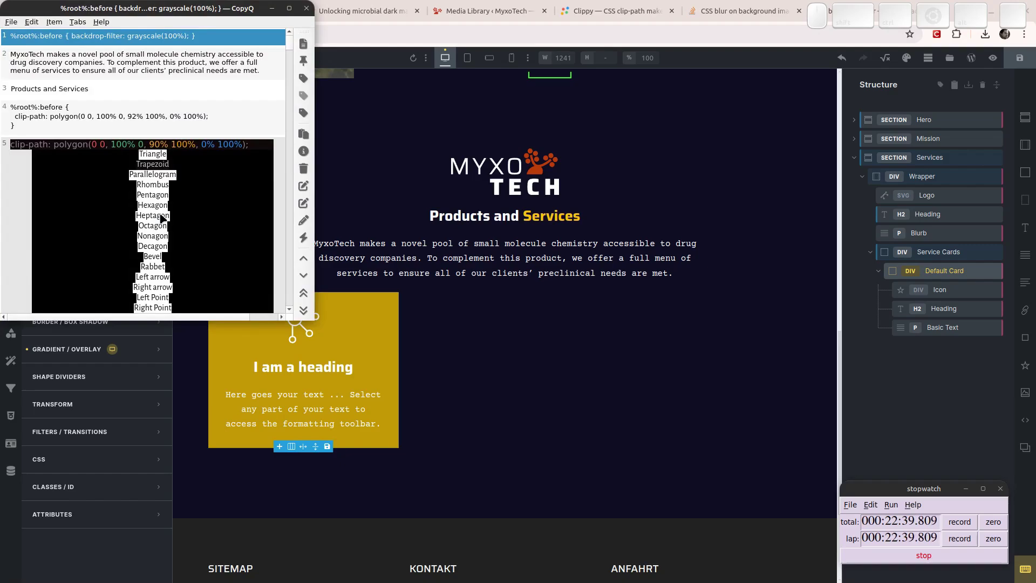
key(Escape)
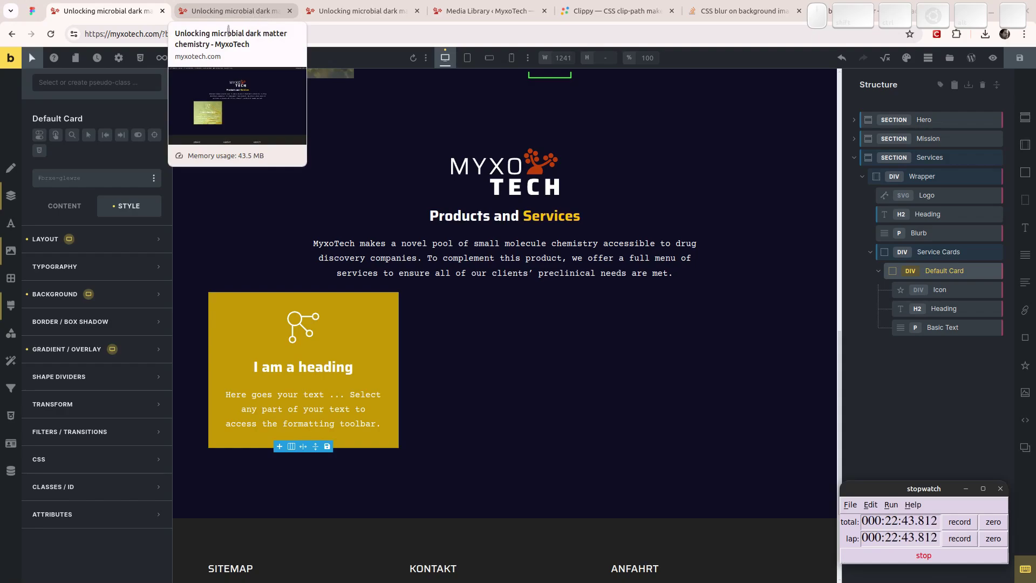
key(ctrl+shift+v)
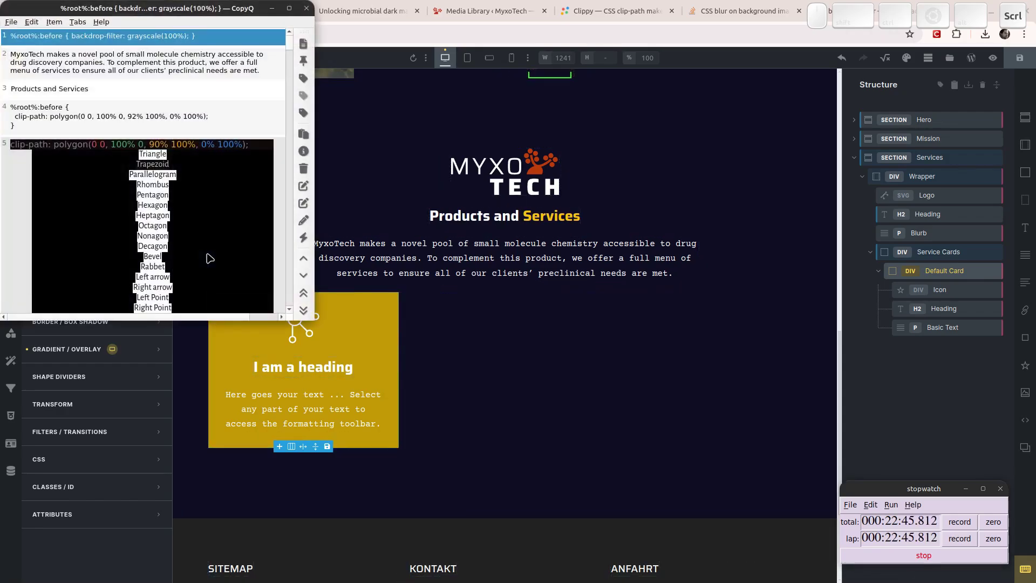
key(Down)
key(Down)
key(Down)
key(Down)
key(Down)
key(Down)
key(Down)
key(Down)
key(Down)
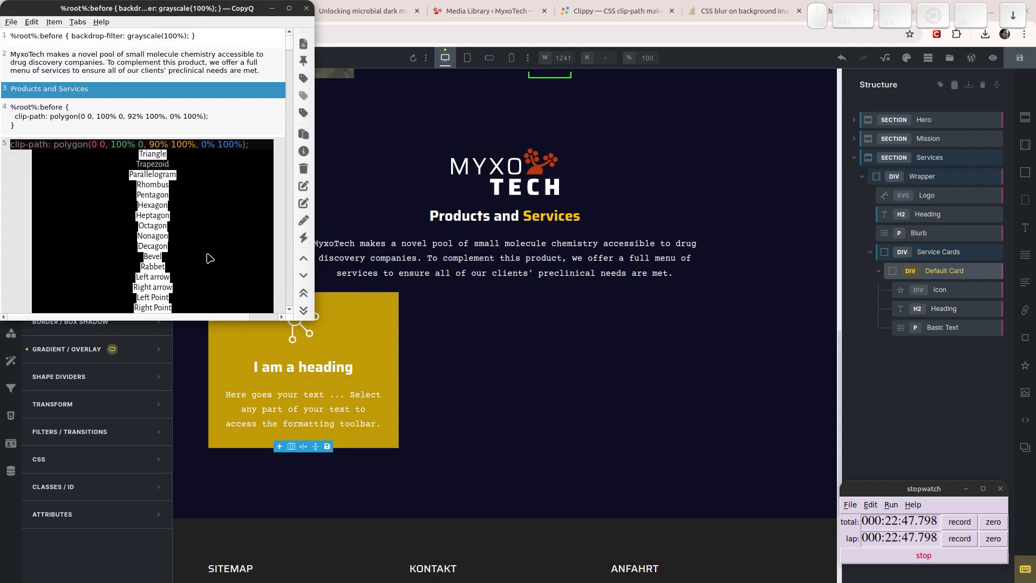
key(Up)
key(Up)
key(Up)
key(Up)
key(Up)
key(Up)
key(Up)
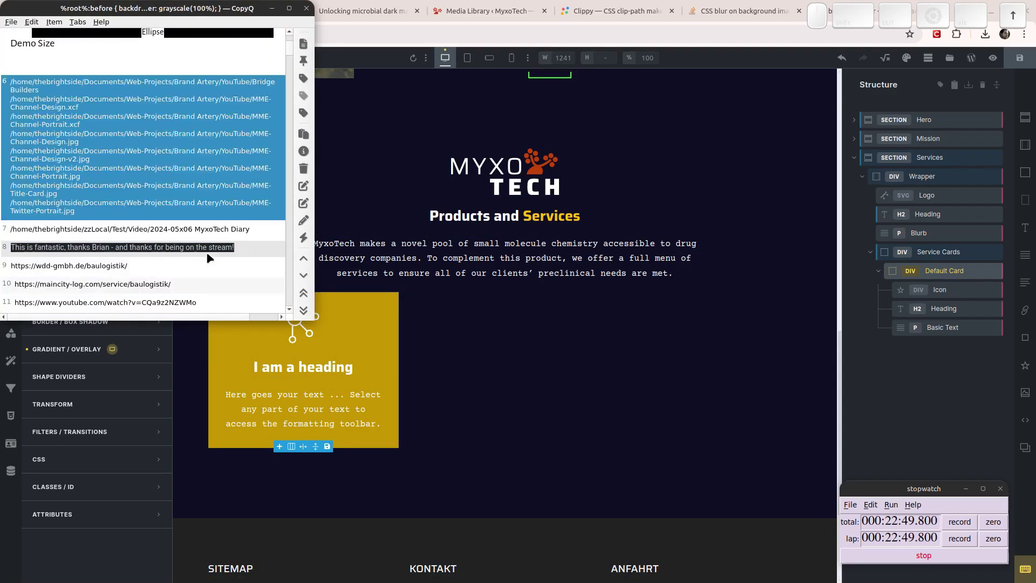
key(Down)
key(Down)
key(Up)
key(Up)
key(Up)
key(Up)
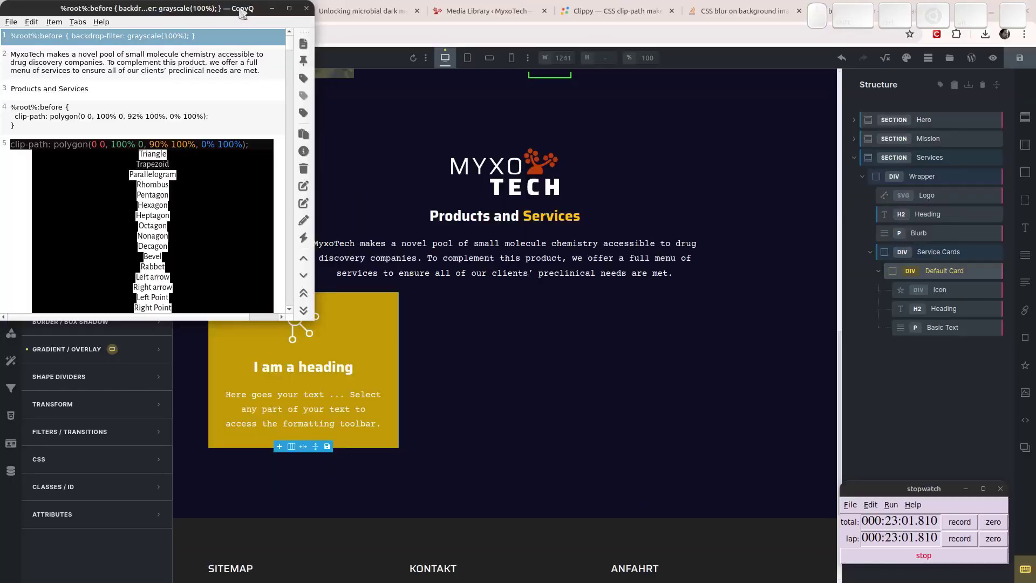
click(242, 14)
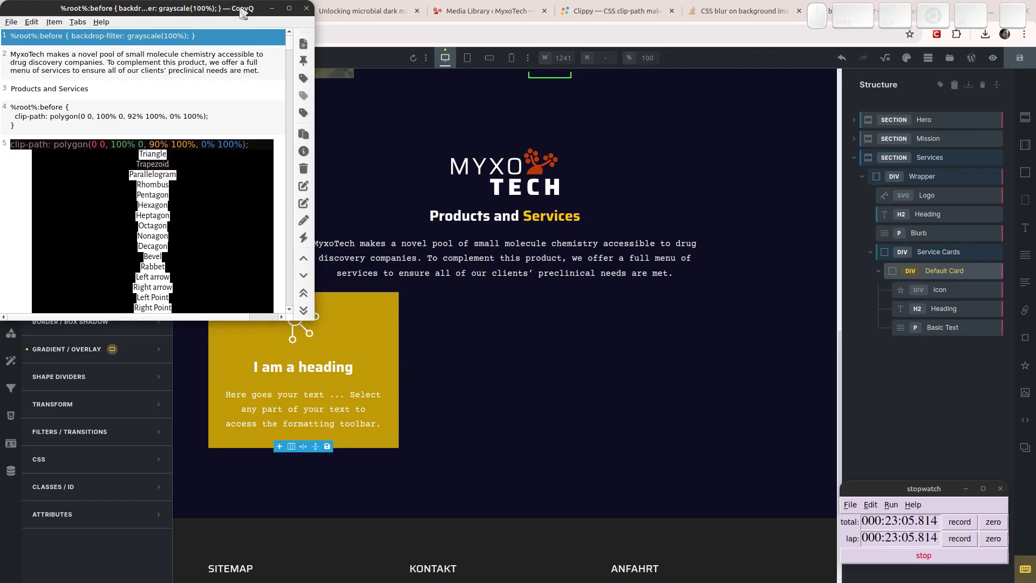
key(Down)
key(Down)
key(Down)
key(Down)
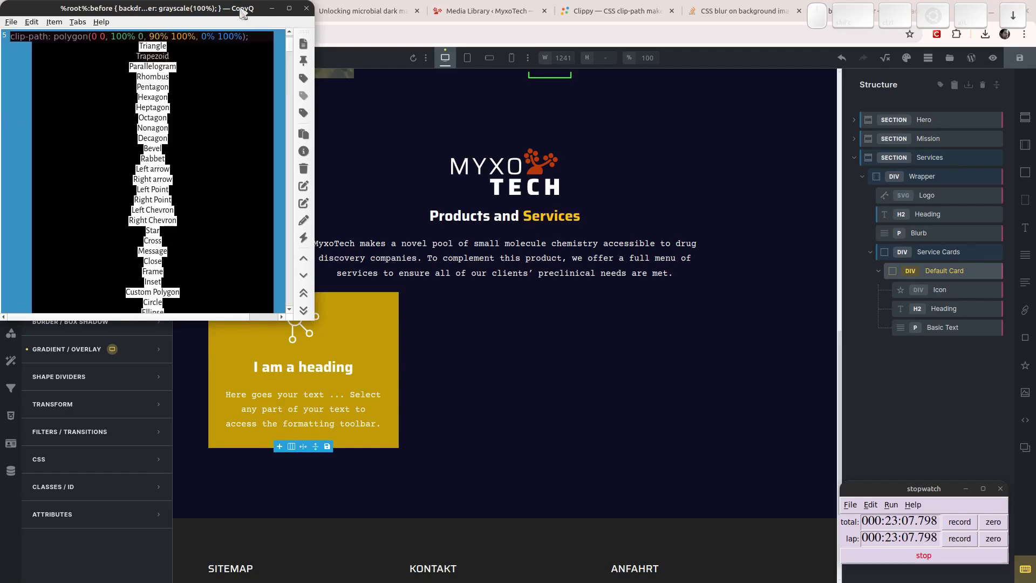
key(Up)
key(Up)
key(Up)
key(Up)
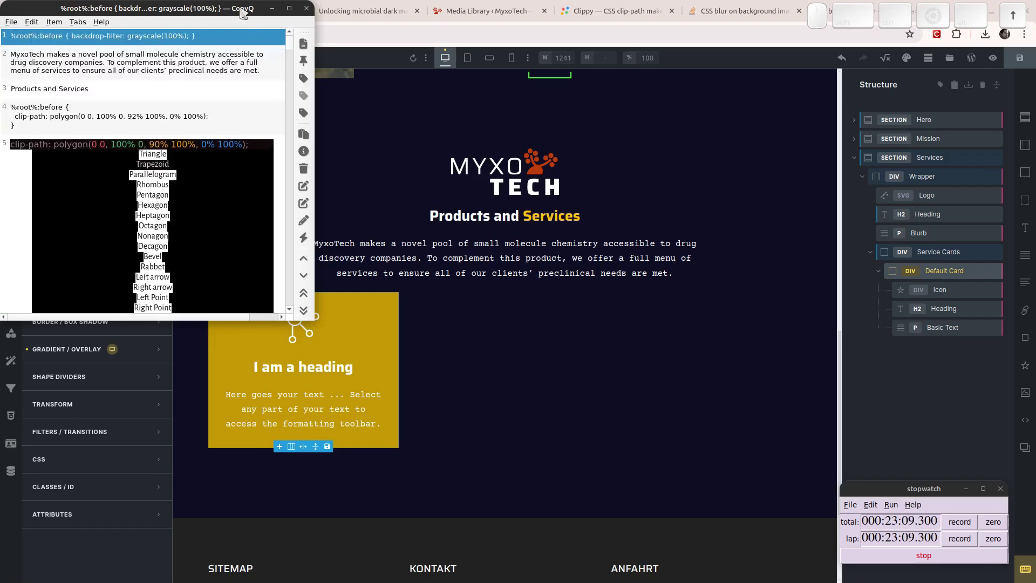
click(307, 10)
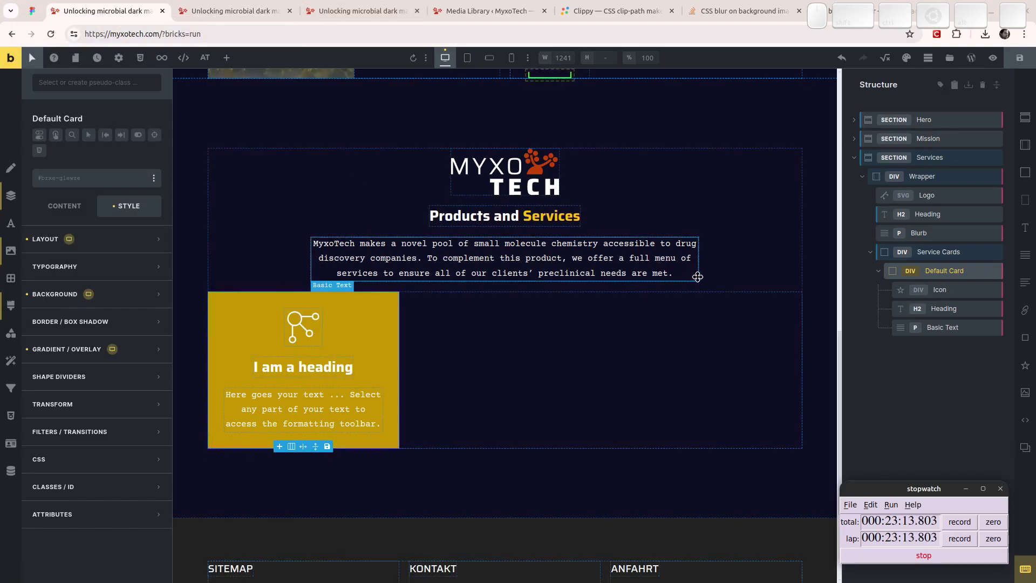
Step: Switch to the Figma layout and copy the Library card's description, "Access to our library of unprecedented chemistry"
click(33, 10)
scroll(410, 237, down, 4)
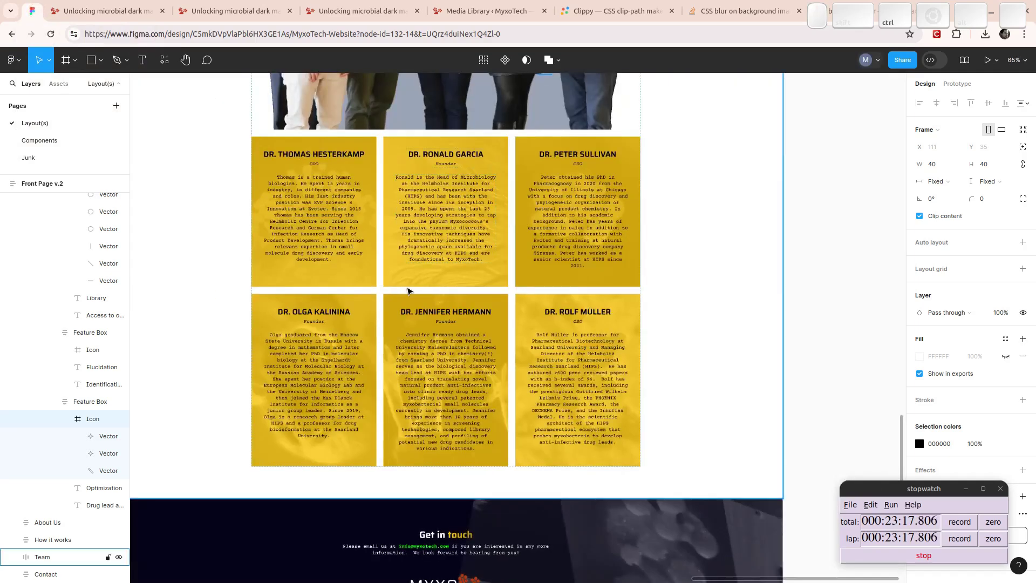
scroll(439, 270, up, 10)
scroll(440, 270, up, 6)
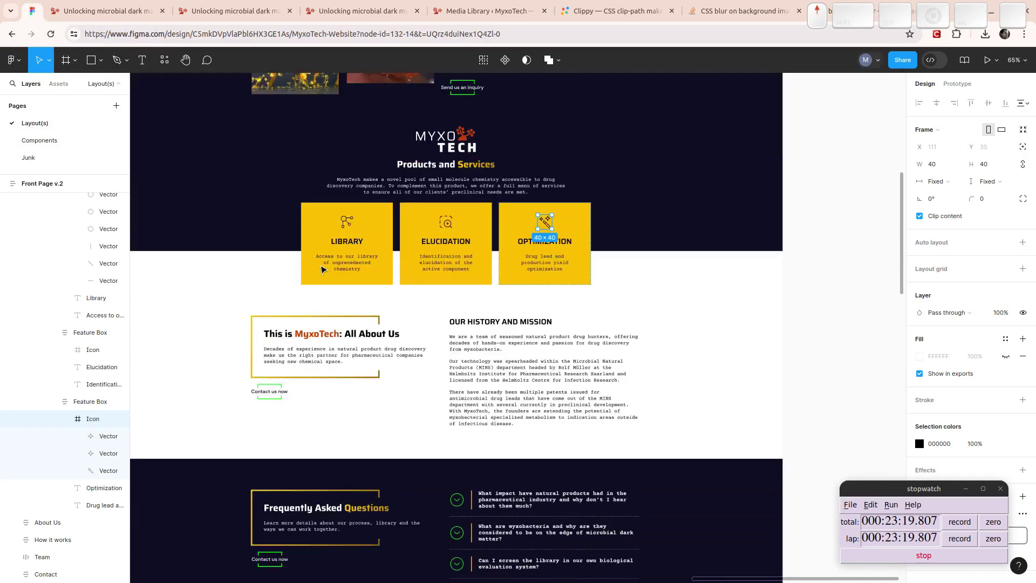
scroll(315, 254, up, 5)
click(455, 300)
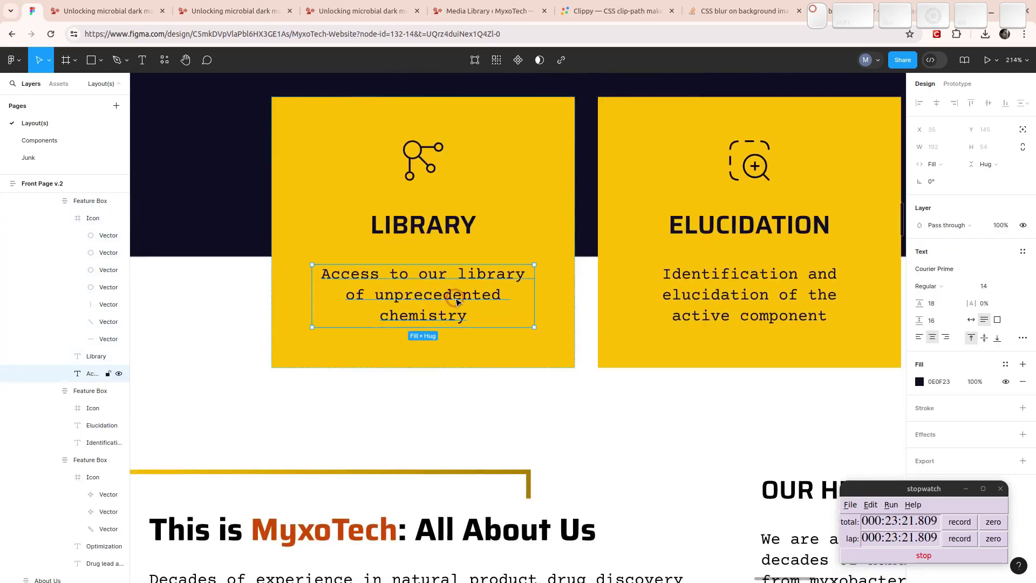
double_click(455, 300)
click(453, 298)
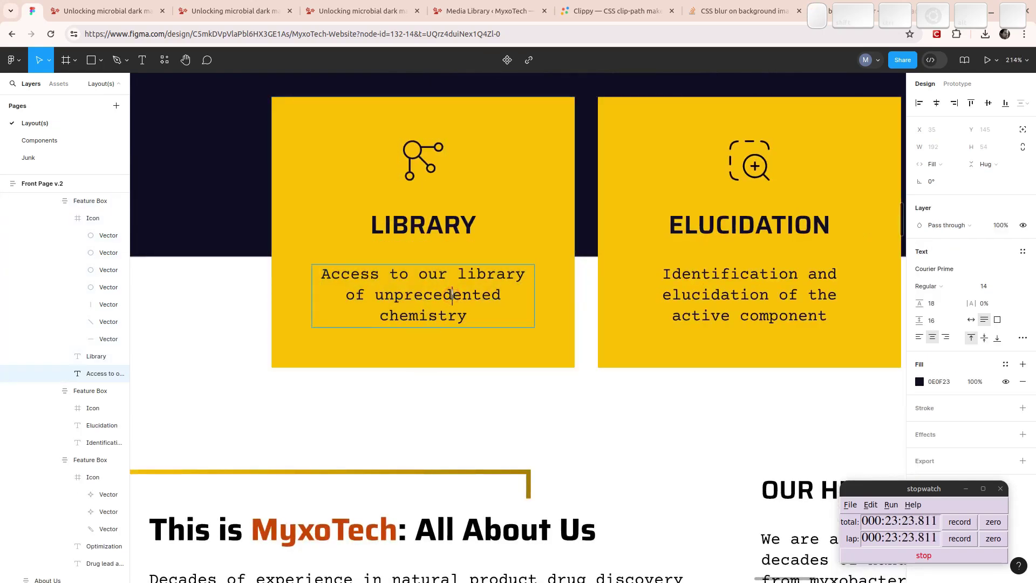
triple_click(453, 295)
key(ctrl+c)
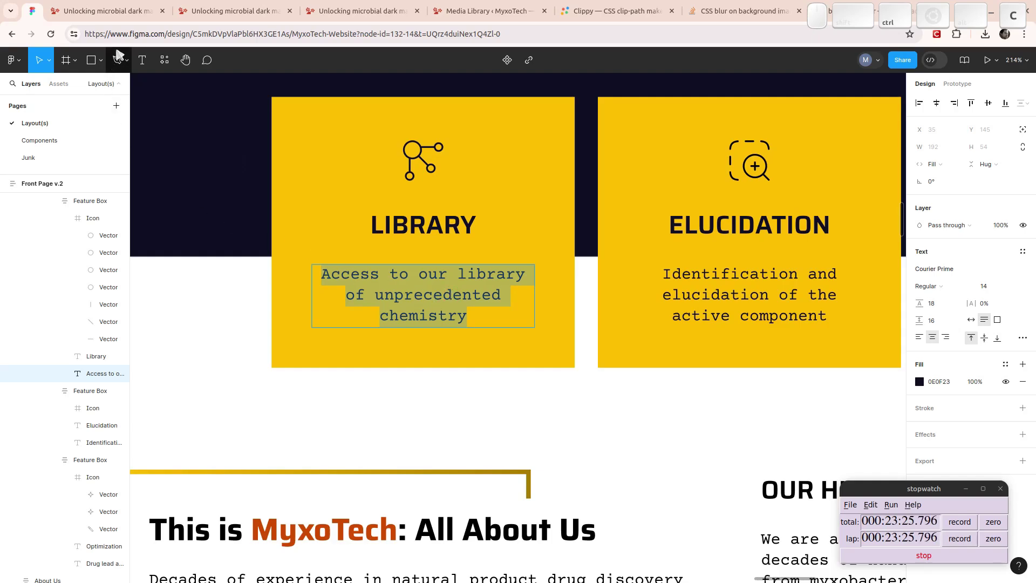
Step: Examine the Services cards and the photo-textured Team cards in the Figma layout
scroll(583, 225, down, 5)
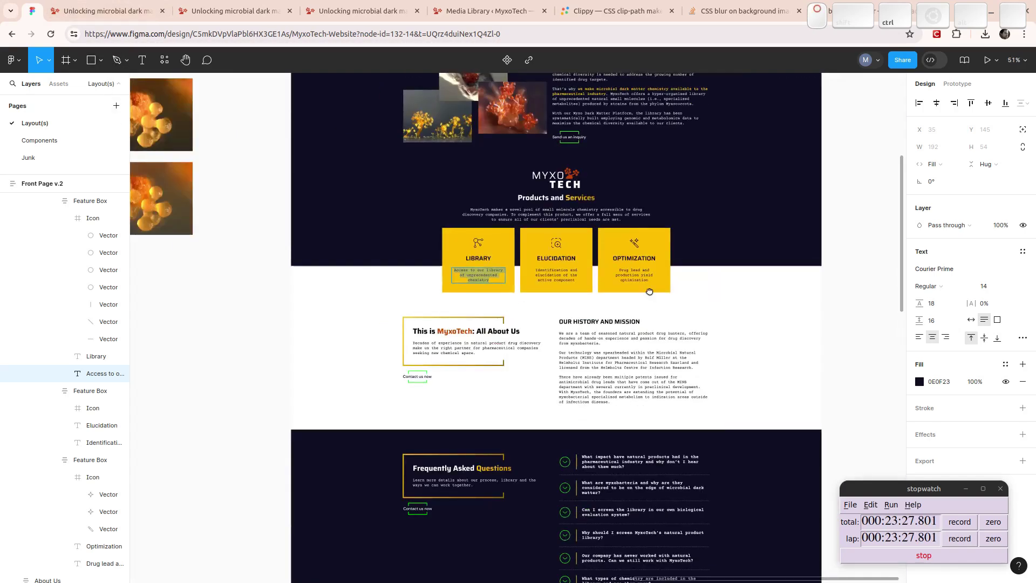
scroll(651, 294, up, 3)
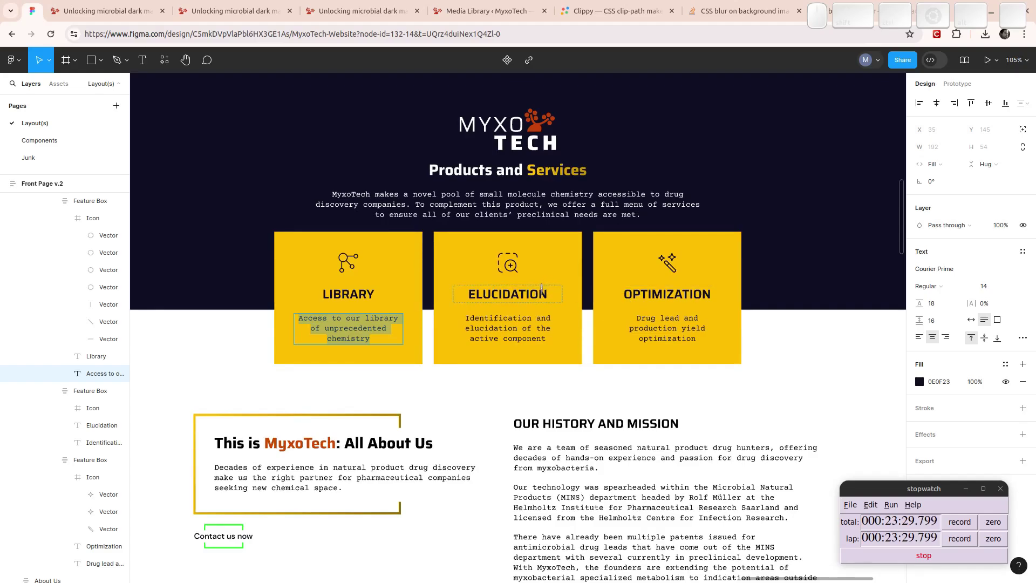
scroll(496, 302, down, 10)
scroll(497, 315, down, 10)
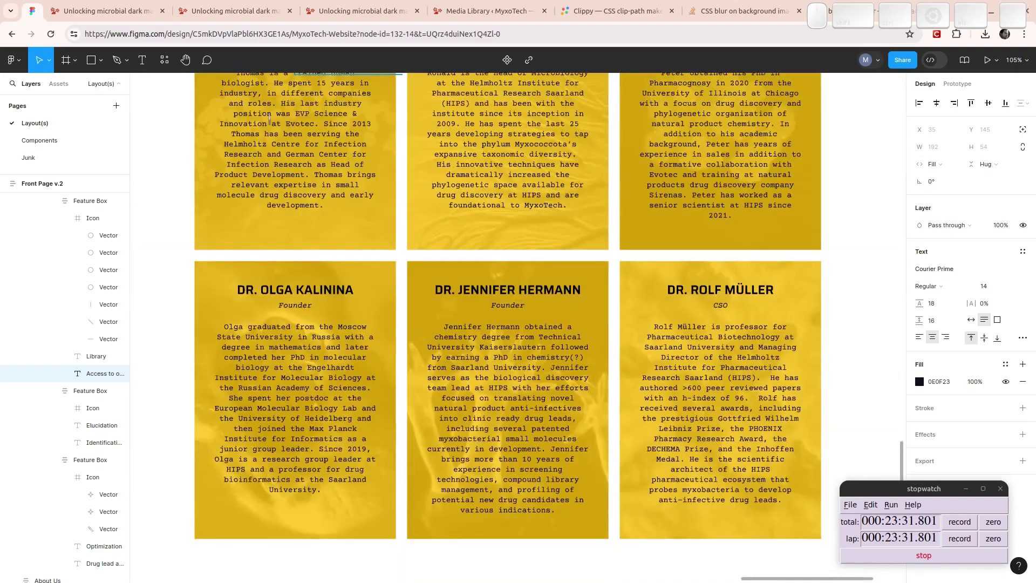
Step: Switch back to the Bricks editor and replace the Default Card's placeholder body text with "Access to our library of unprecedented chemistry"
scroll(516, 313, up, 15)
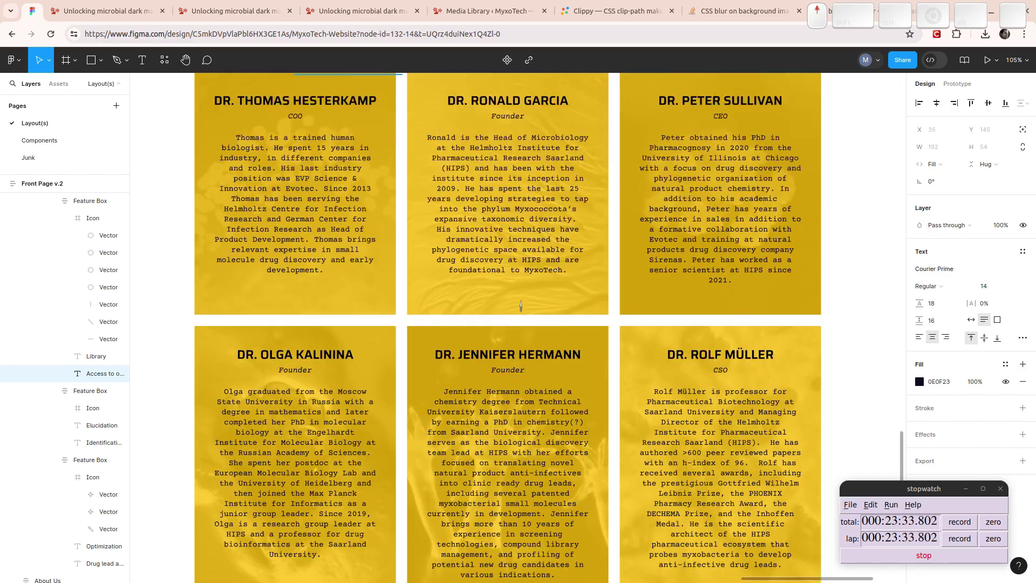
scroll(516, 313, up, 5)
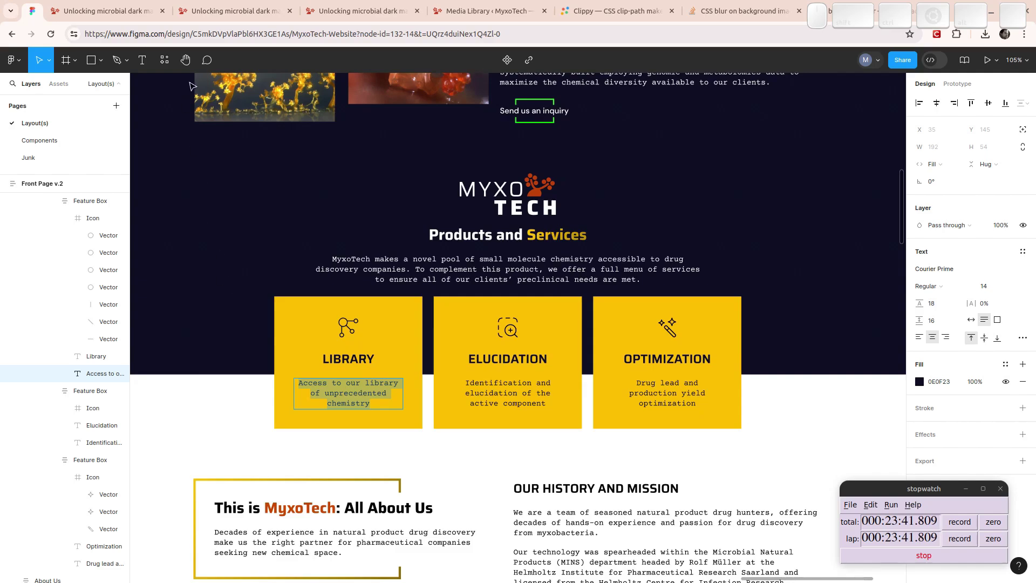
key(ctrl+Tab)
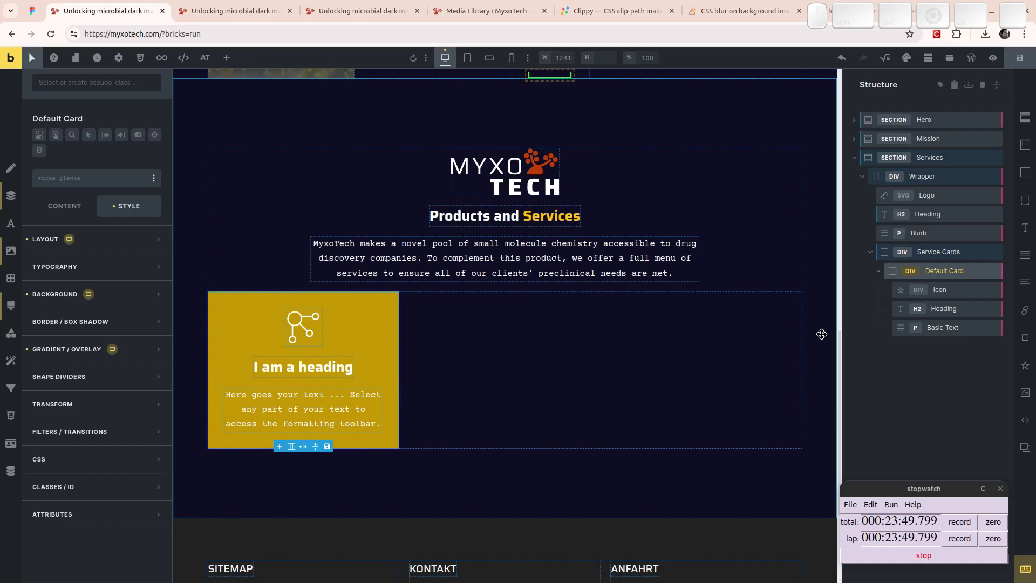
click(933, 327)
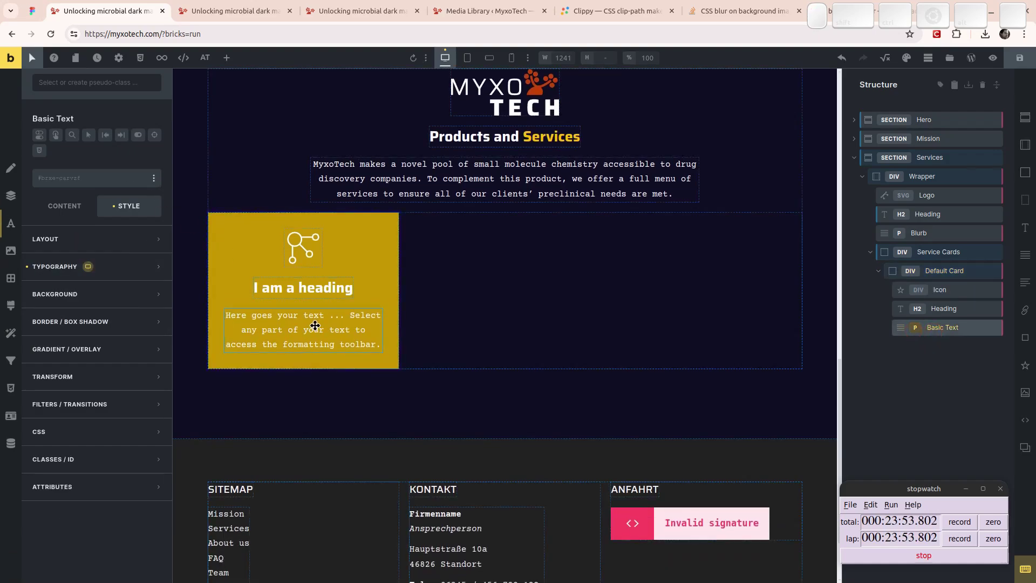
click(64, 206)
key(ctrl+a)
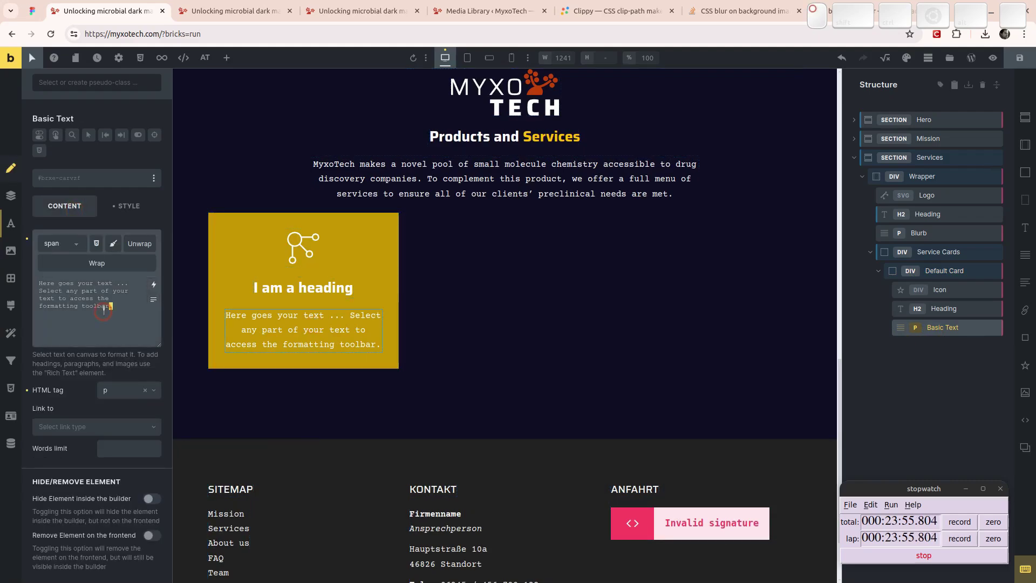
key(ctrl+v)
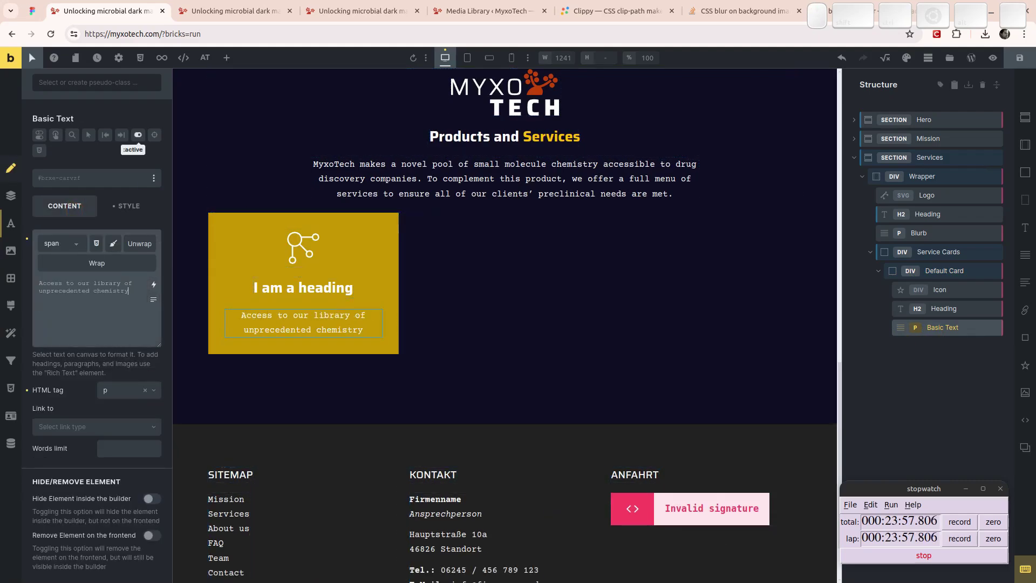
Step: Check the service cards in the Figma layout, return to Bricks and show the Default Card's style settings
click(35, 16)
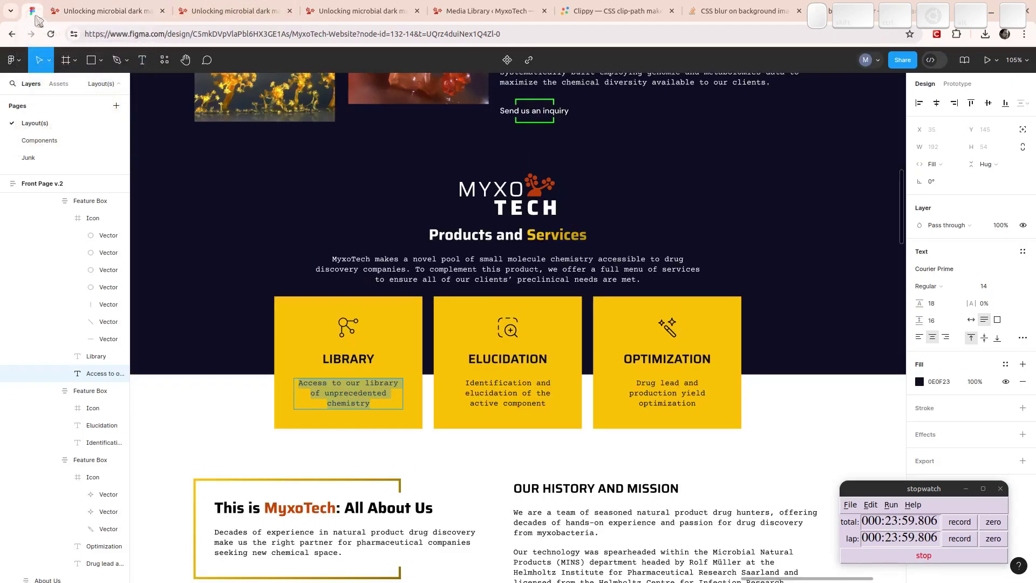
click(105, 10)
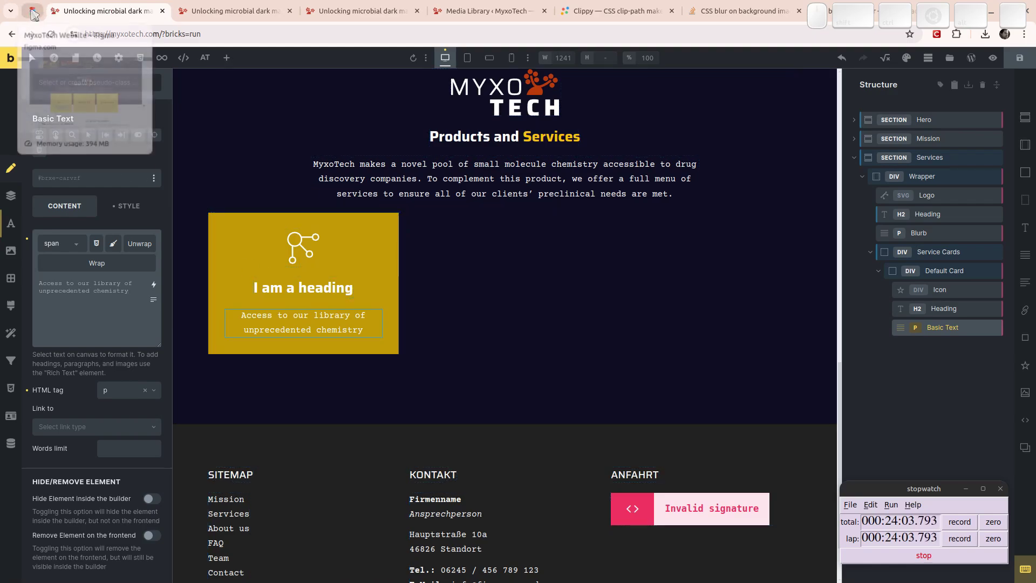
click(132, 211)
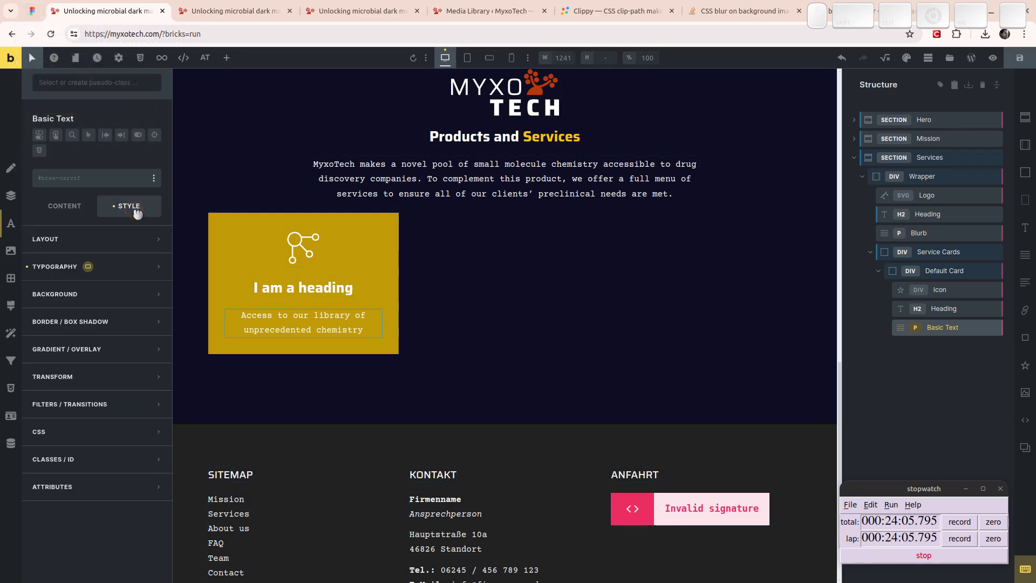
click(918, 271)
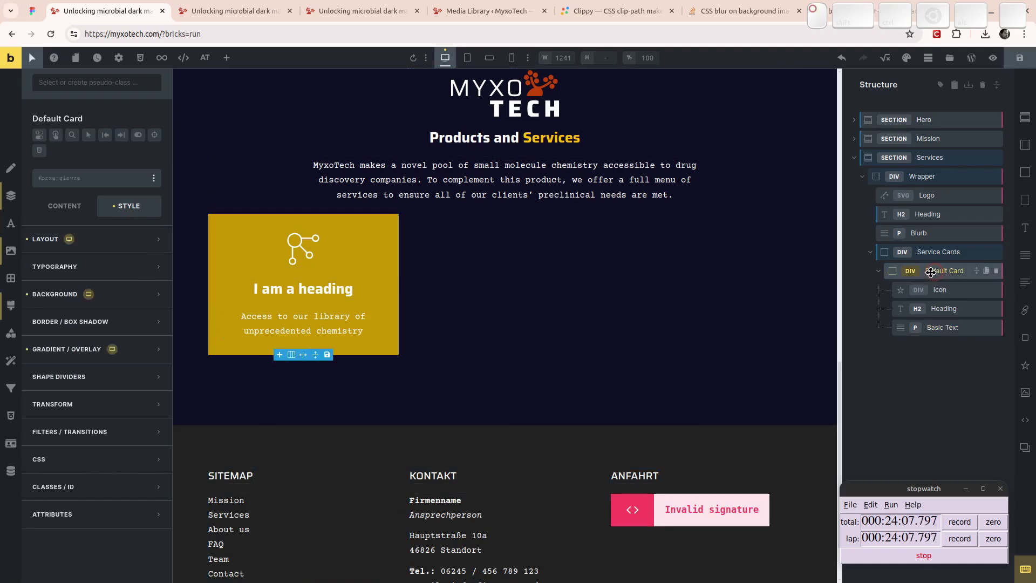
Step: Check the Library card in the Figma design and clear the Default Card's existing gradient/overlay settings in the page builder
click(32, 12)
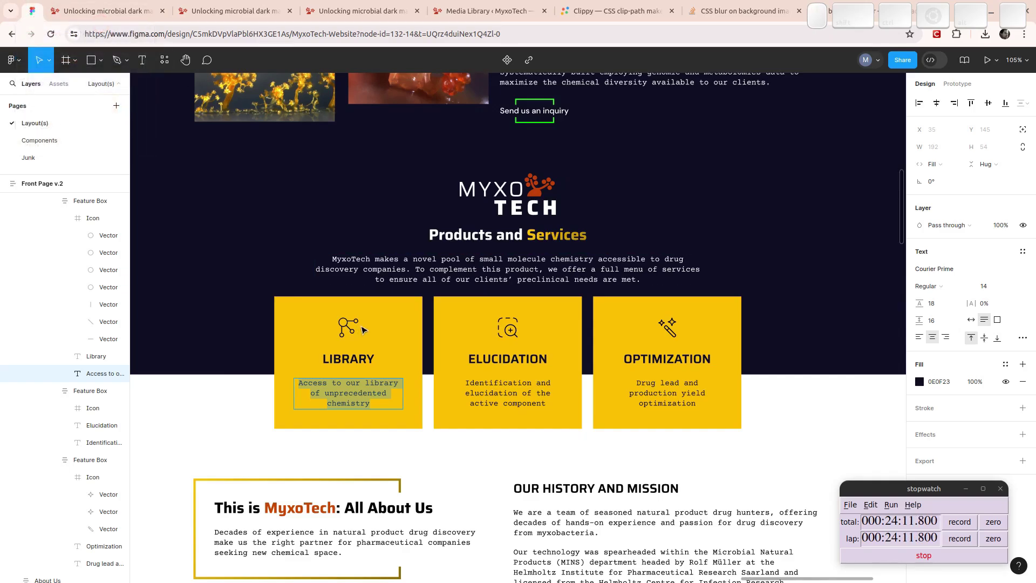
scroll(296, 359, up, 10)
scroll(297, 342, down, 3)
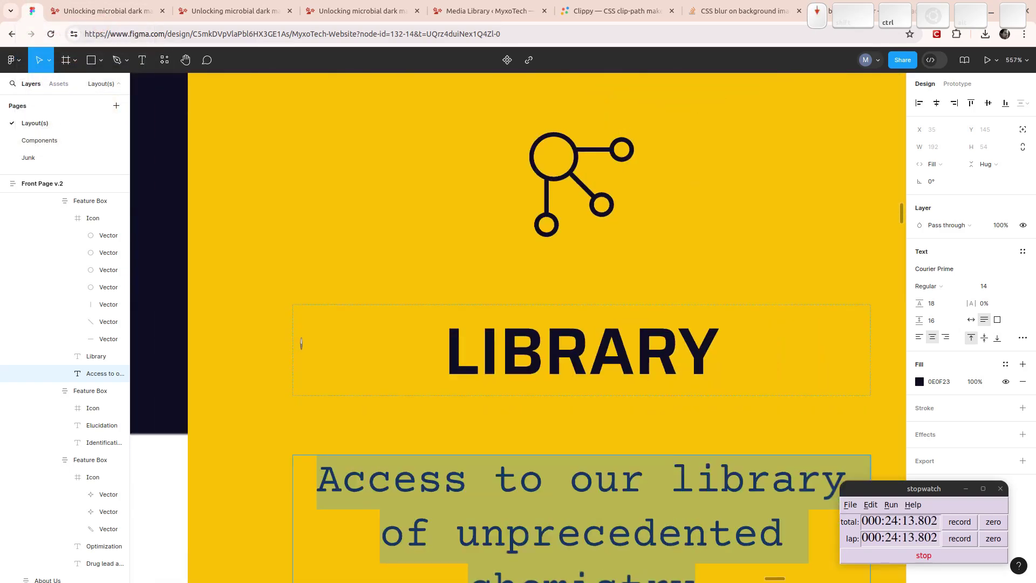
click(108, 10)
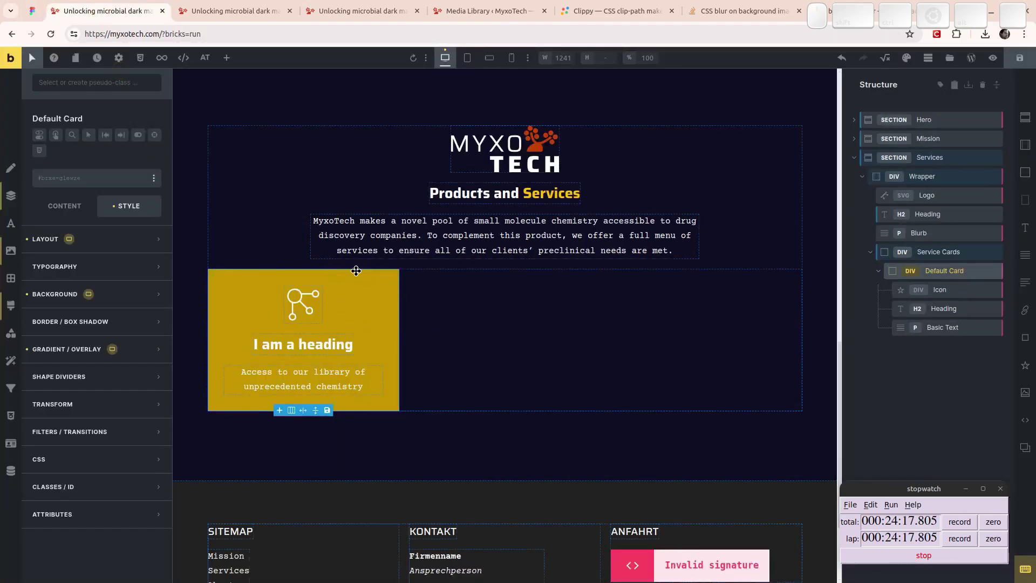
click(76, 355)
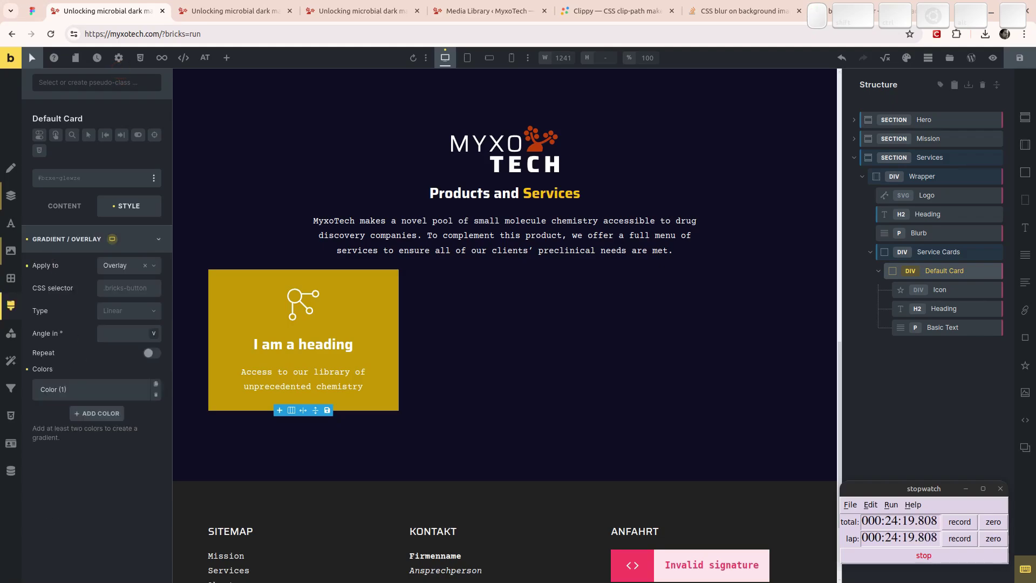
click(31, 240)
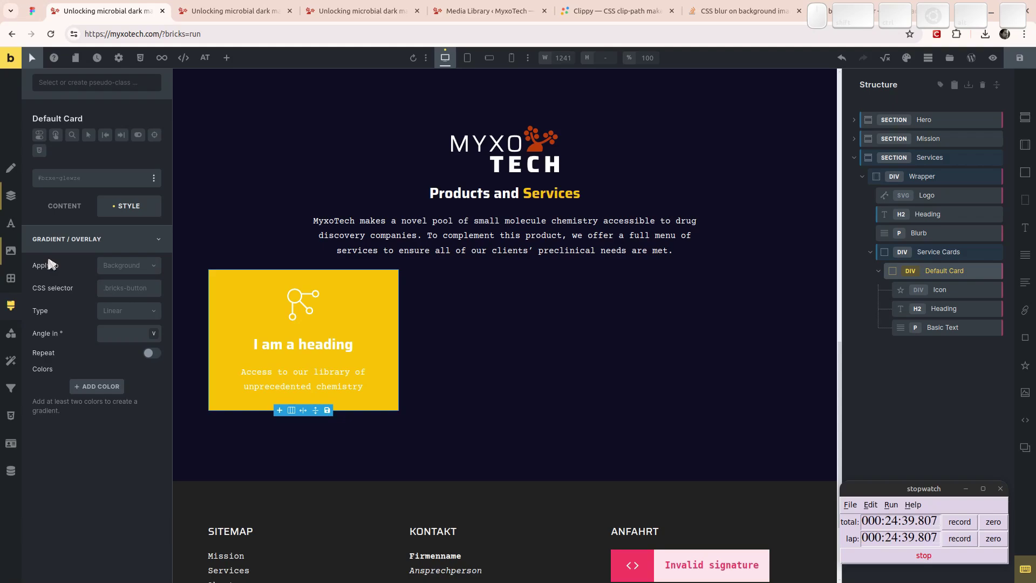
Step: Apply the Default Card's gradient as an Overlay and add the yellow var(--accent) palette colour to it
click(121, 267)
click(124, 300)
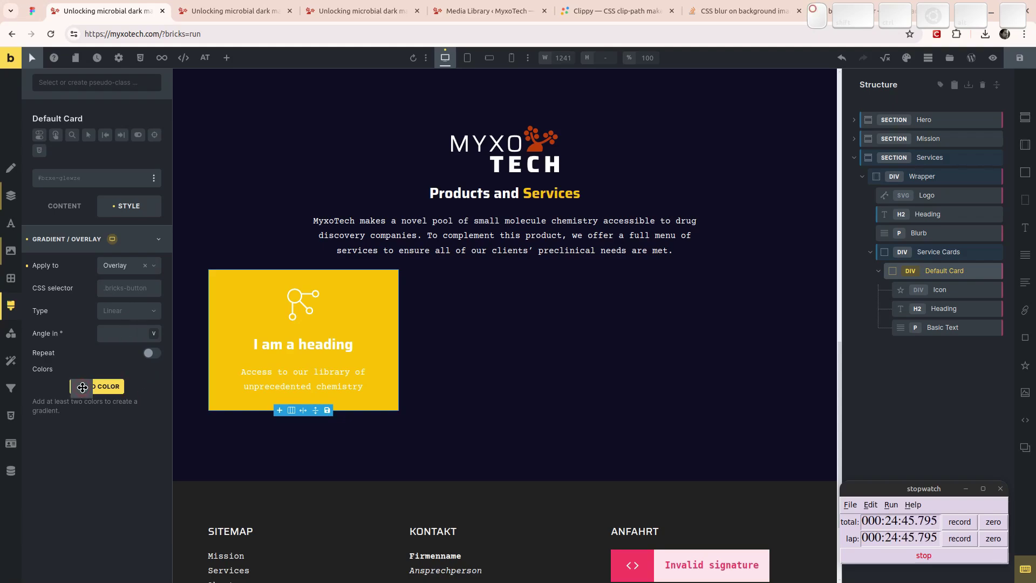
click(111, 387)
click(144, 412)
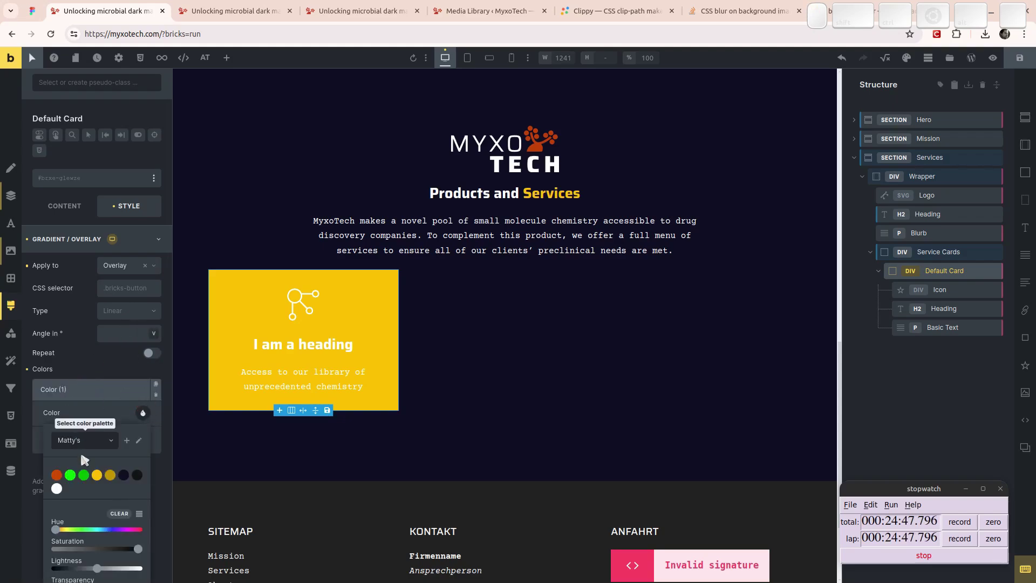
click(97, 476)
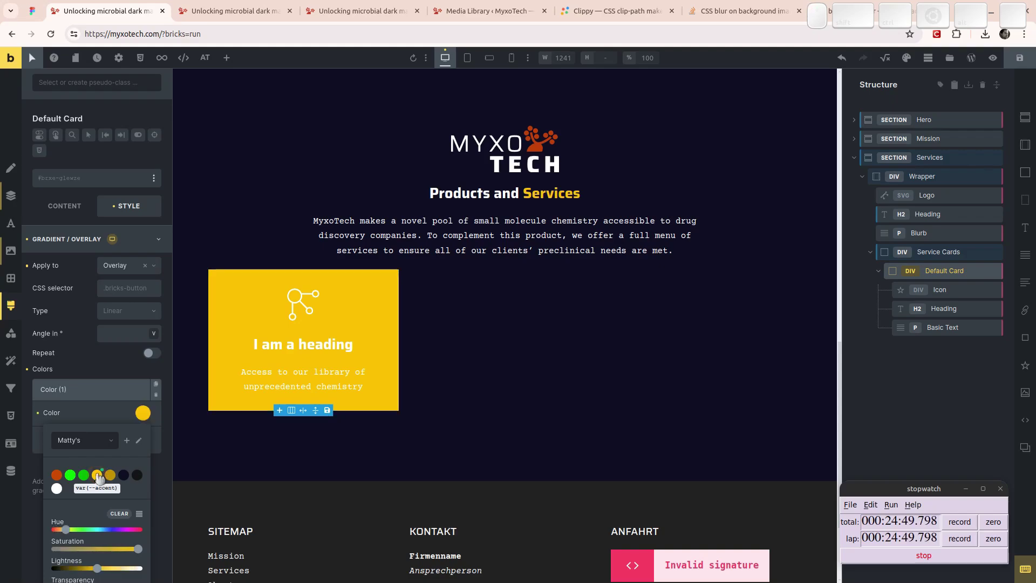
click(103, 361)
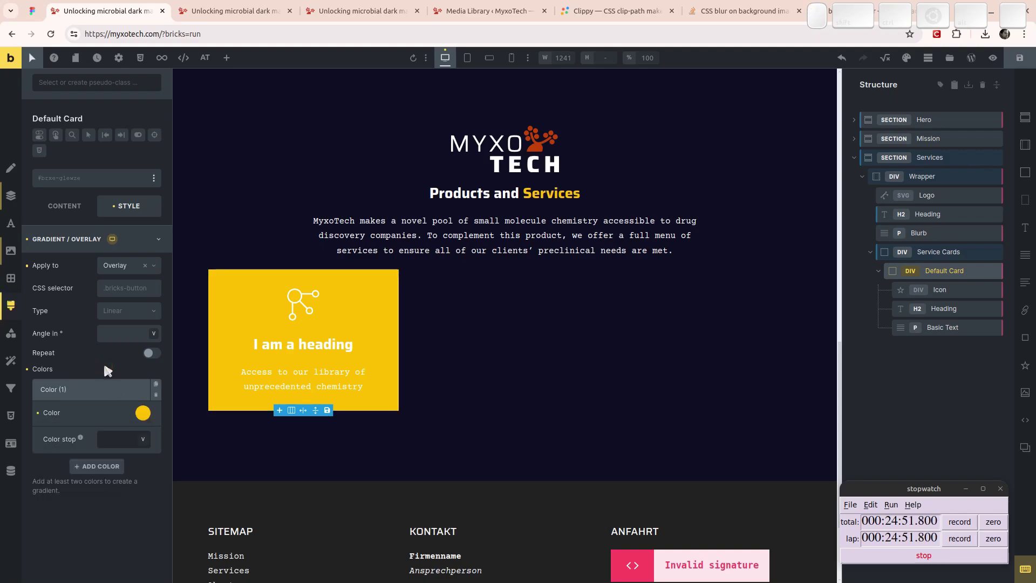
Step: Lower the opacity of the Default Card's yellow overlay colour to 0.8, giving rgba(255, 191, 0, 0.8)
click(143, 413)
scroll(118, 487, down, 2)
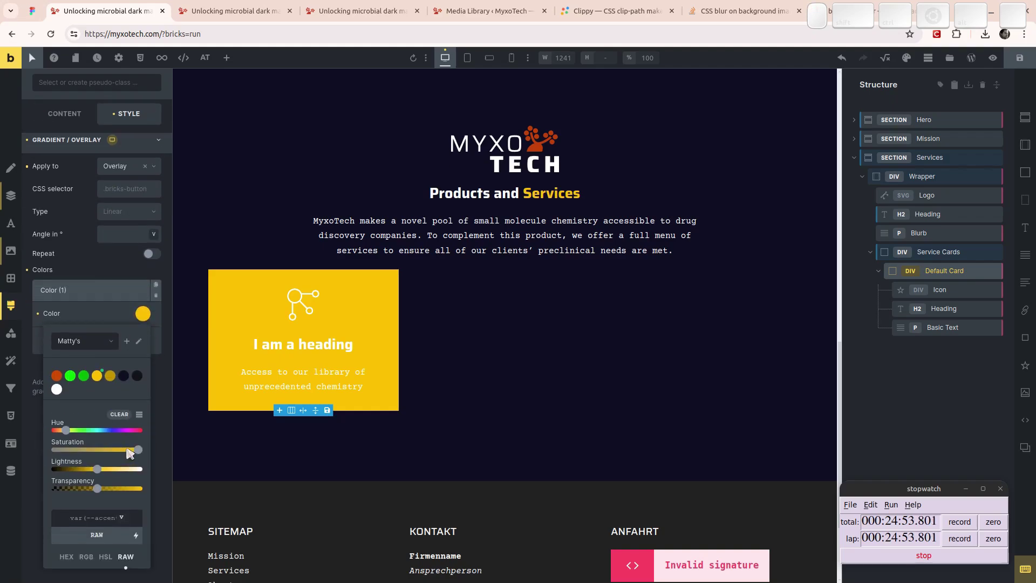
drag(100, 493, 132, 489)
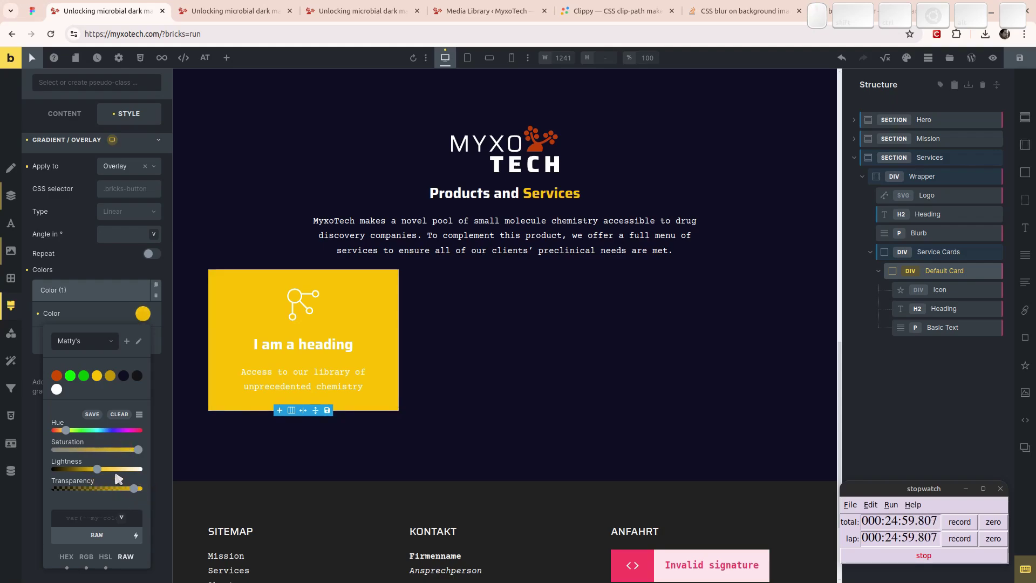
click(142, 314)
click(146, 313)
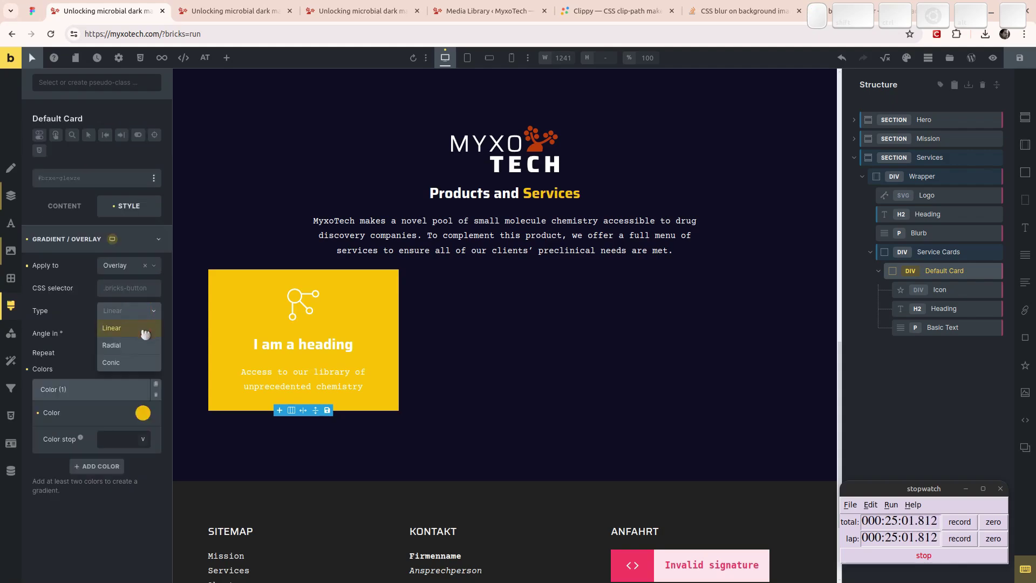
click(144, 416)
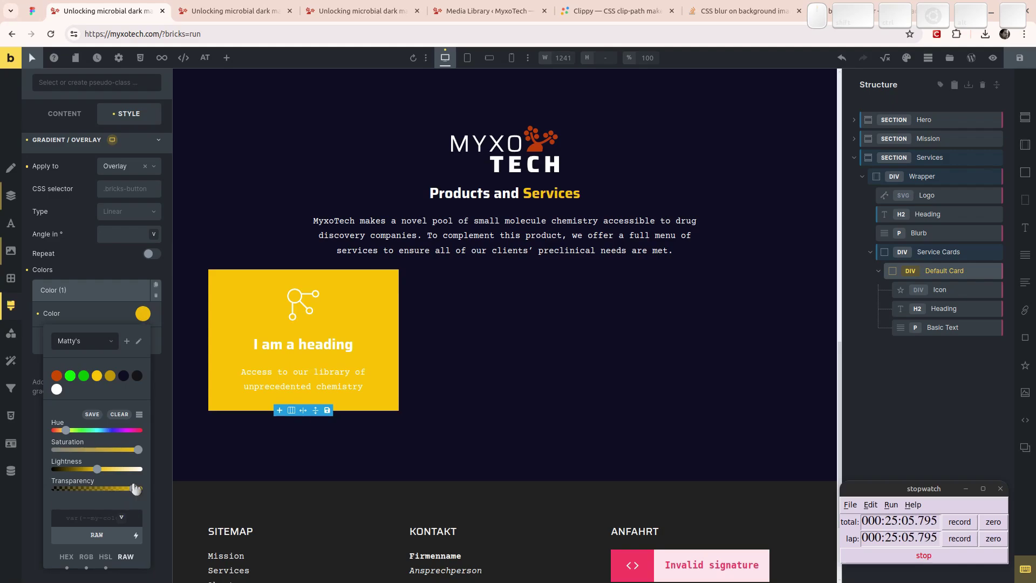
drag(135, 491, 121, 490)
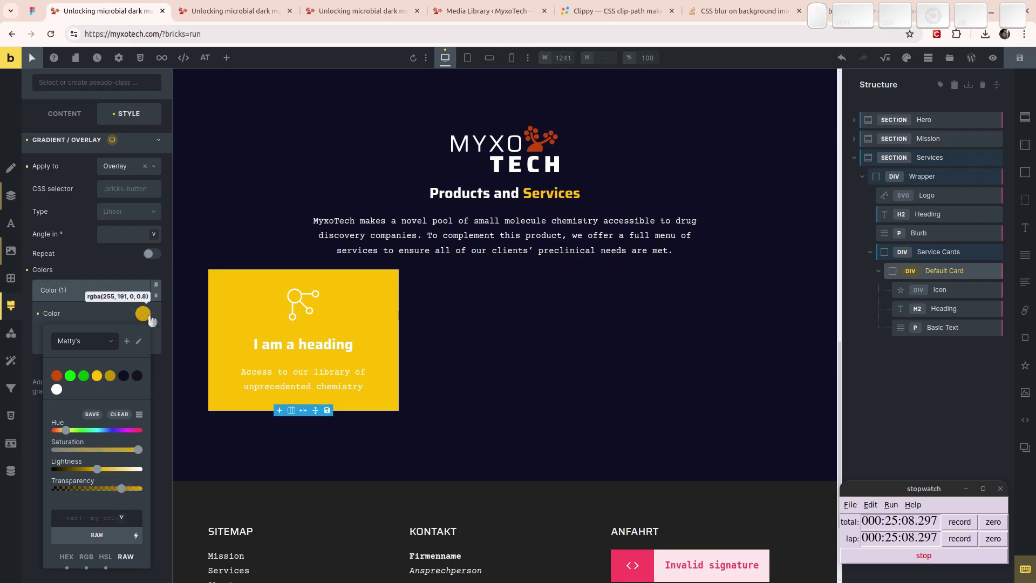
click(91, 290)
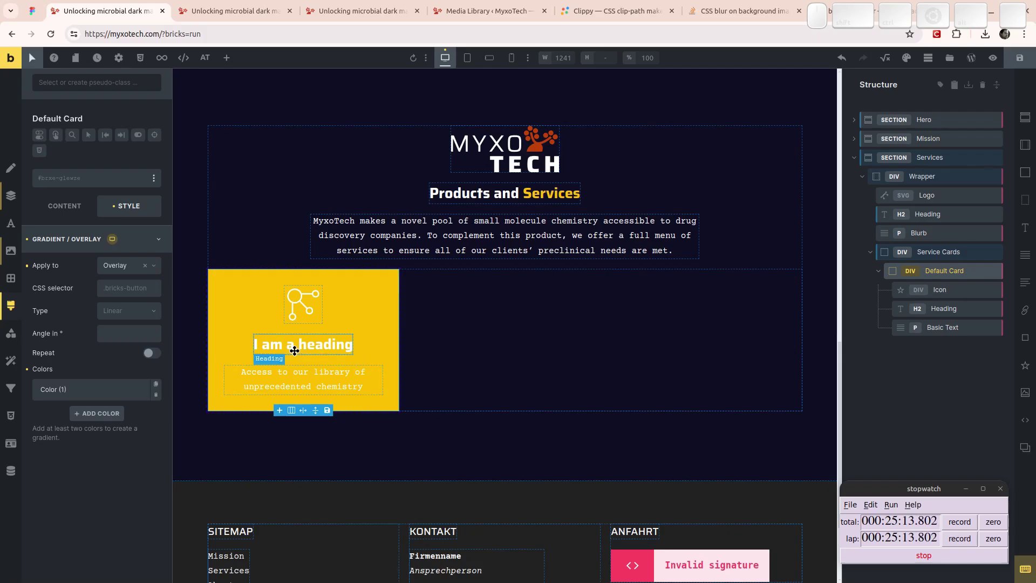
Step: Clear the white stroke colour from the SVG icon in the Default Card
click(307, 295)
click(64, 205)
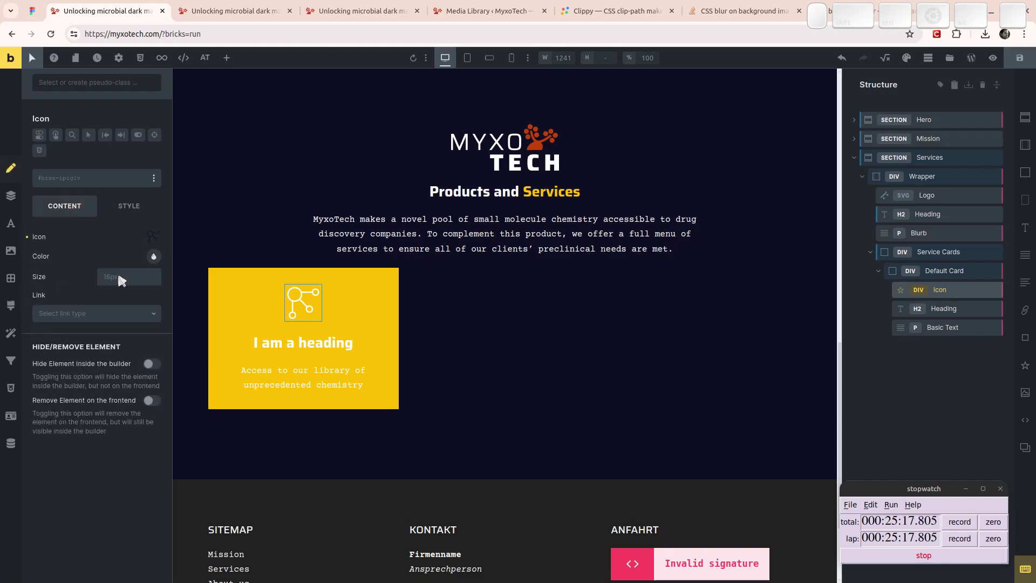
click(153, 236)
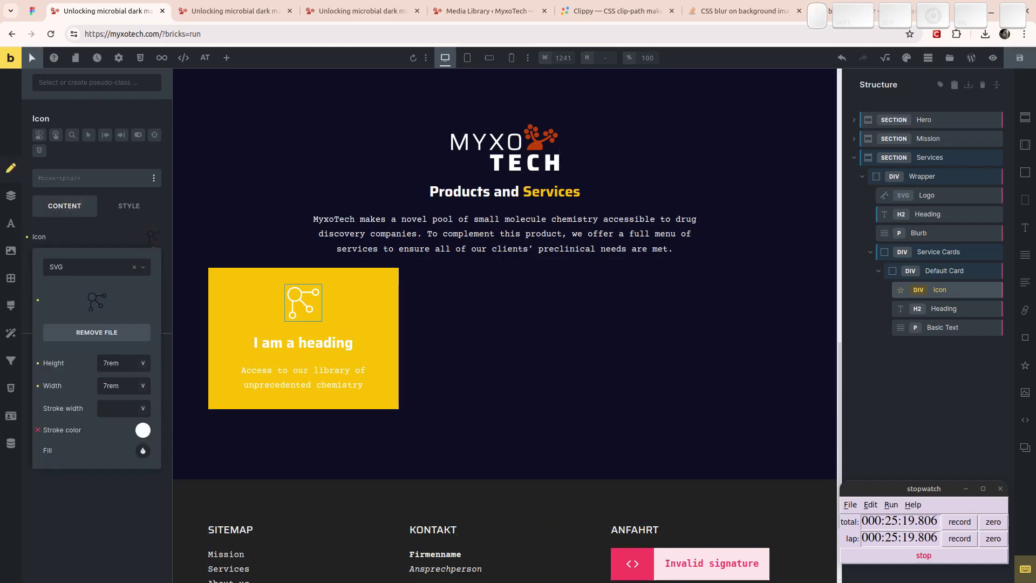
click(38, 429)
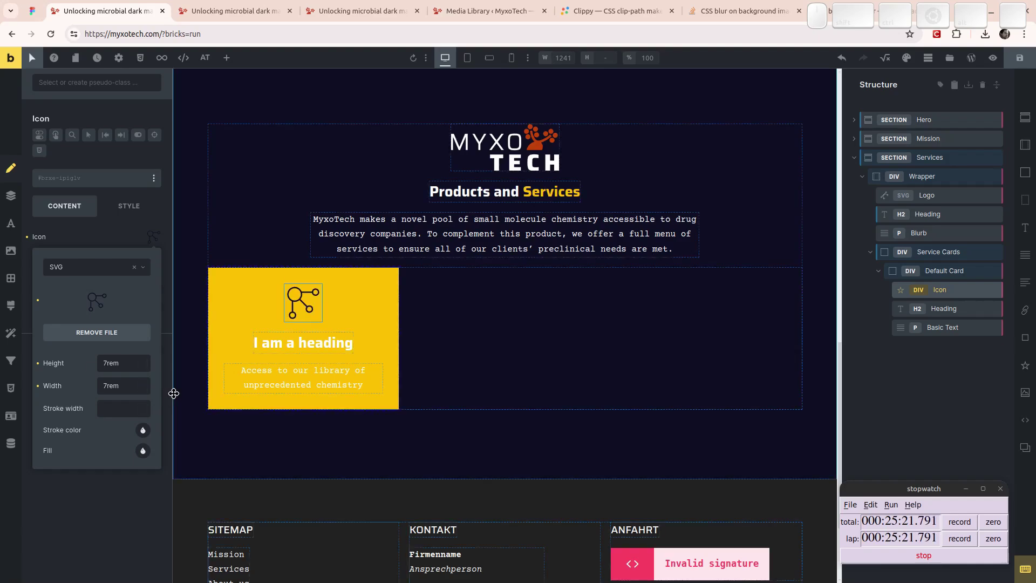
click(58, 233)
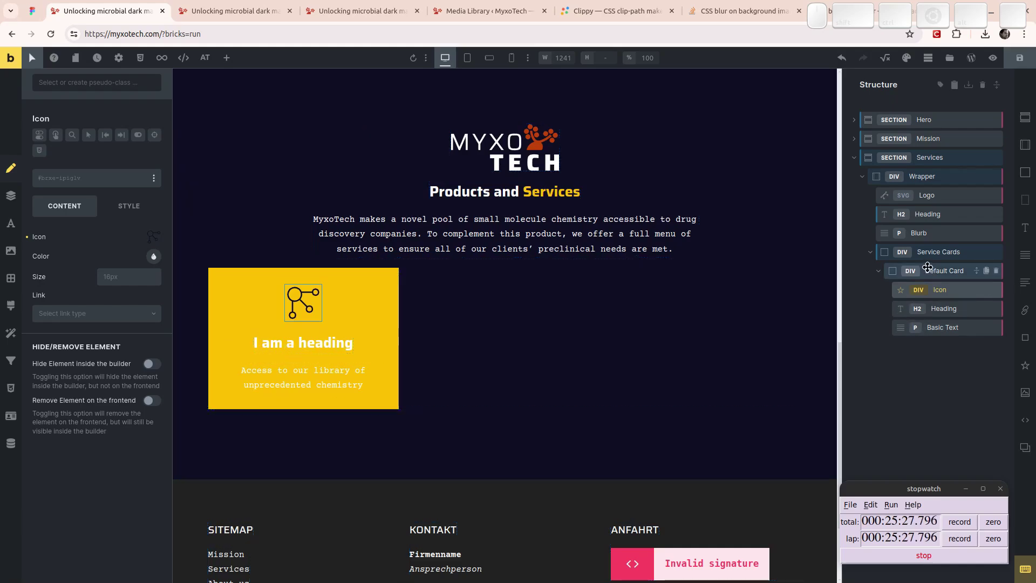
Step: Set the Default Card's typography colour to the dark palette swatch var(--base)
click(944, 270)
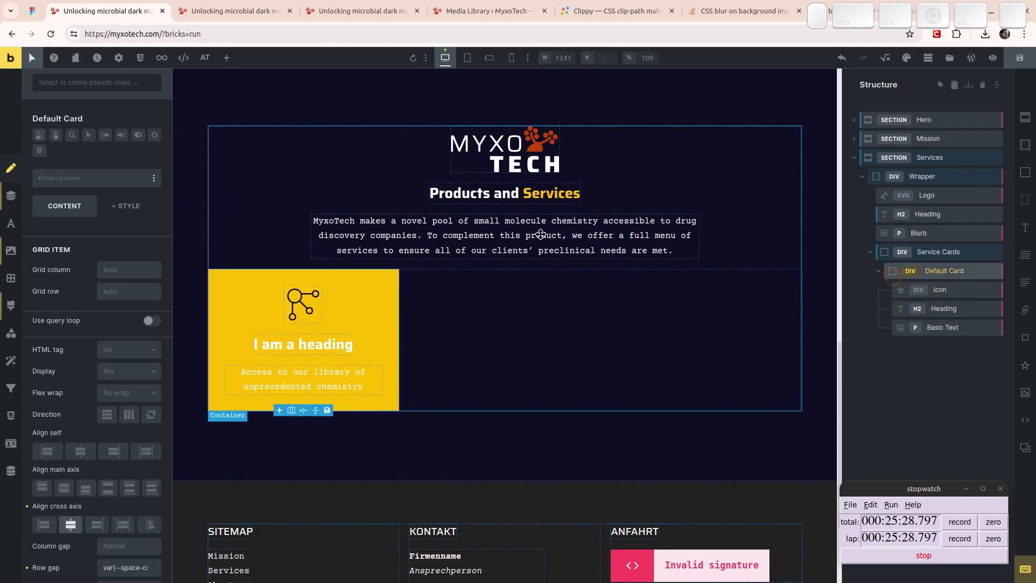
click(135, 203)
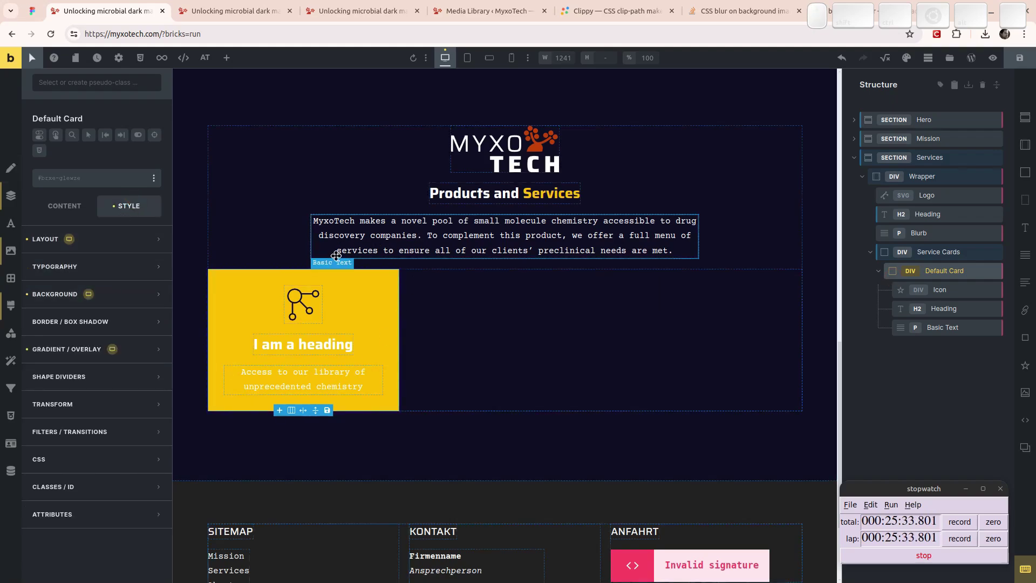
click(125, 277)
click(153, 263)
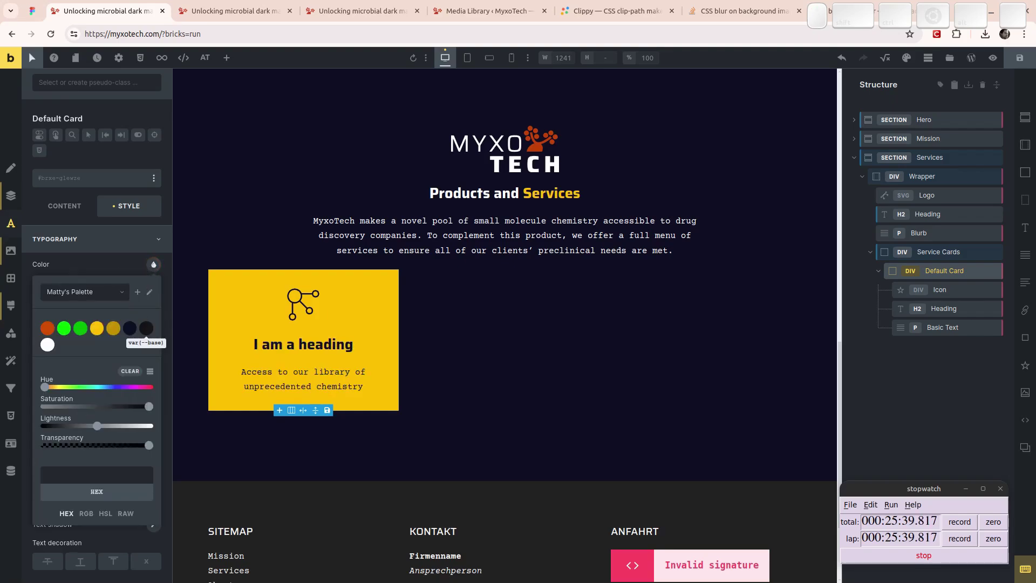
click(146, 327)
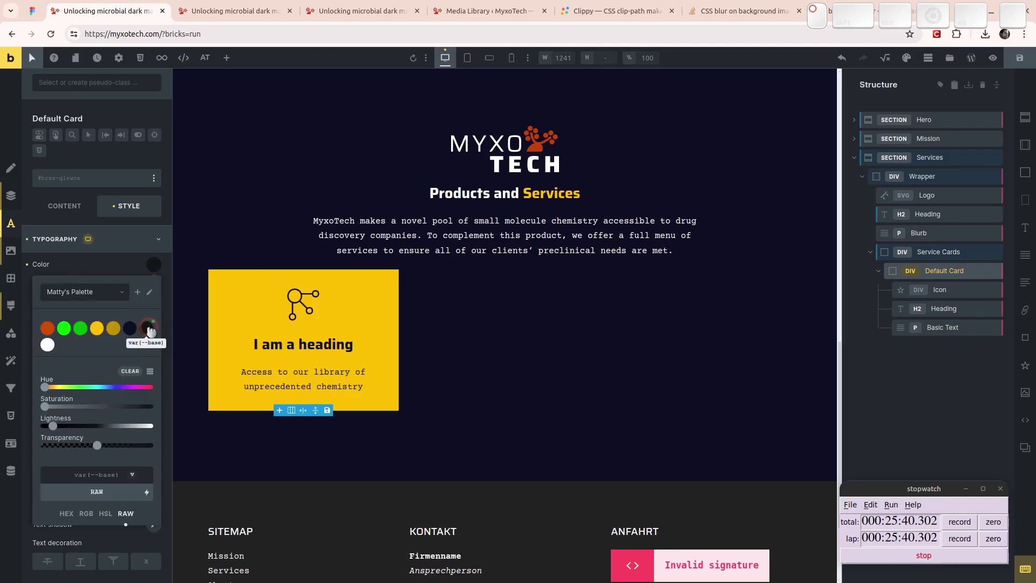
Step: Check the three service cards in the Figma design, duplicate the Default Card twice in Service Cards, and select the second card's icon
click(33, 11)
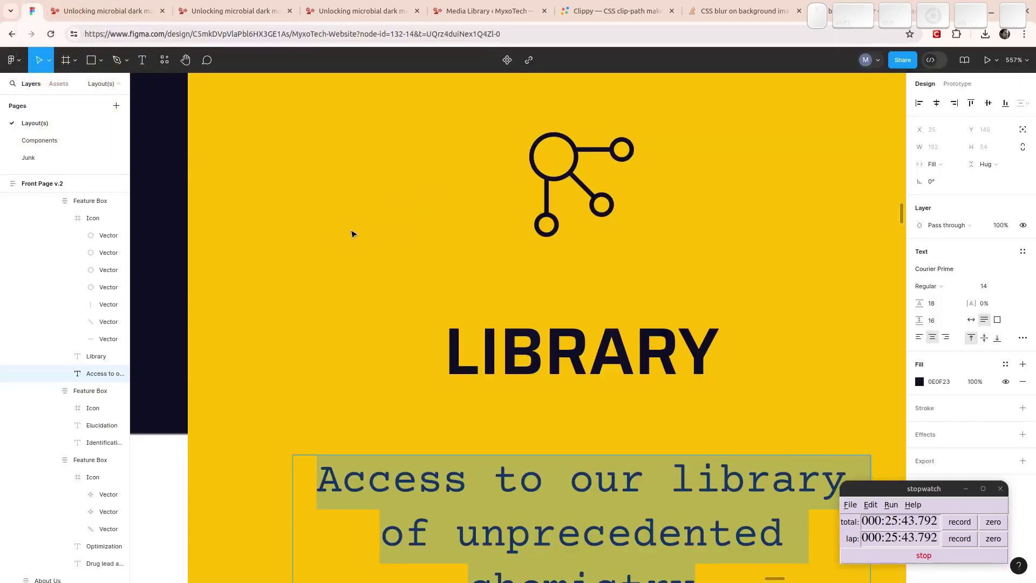
scroll(352, 233, down, 10)
drag(578, 242, 244, 246)
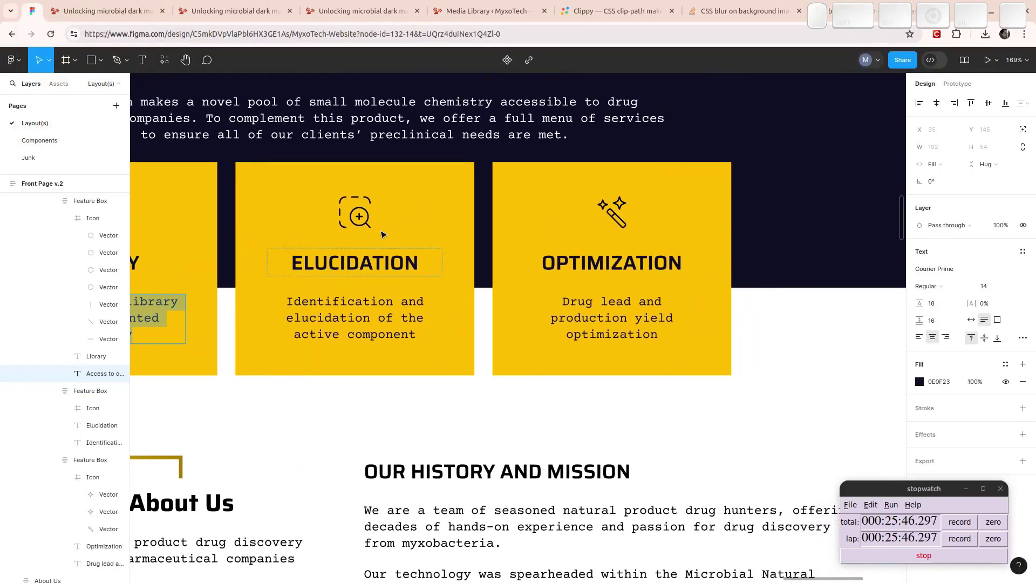
click(88, 15)
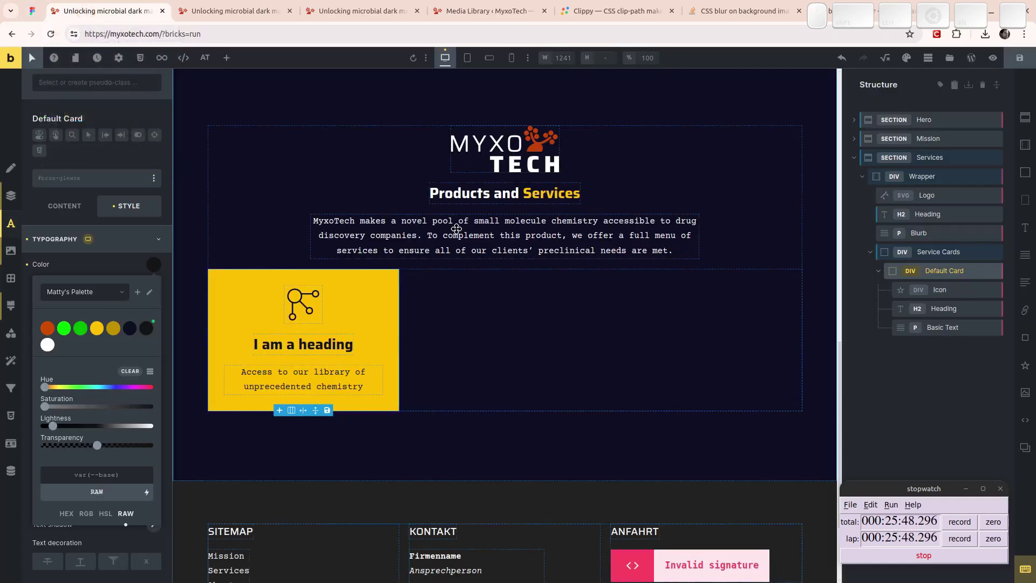
click(878, 271)
click(897, 272)
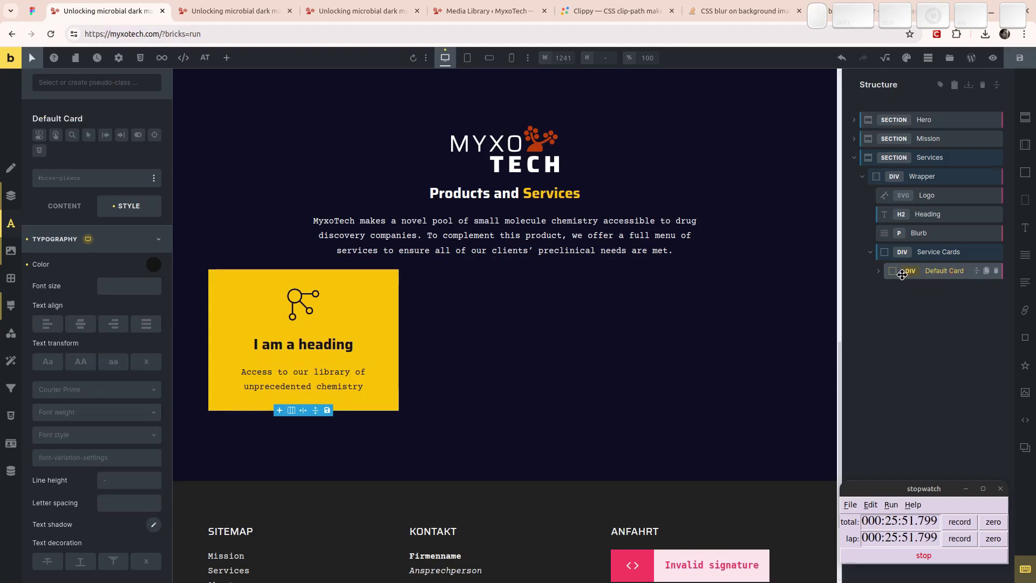
key(ctrl+shift+d)
key(ctrl+shift+d)
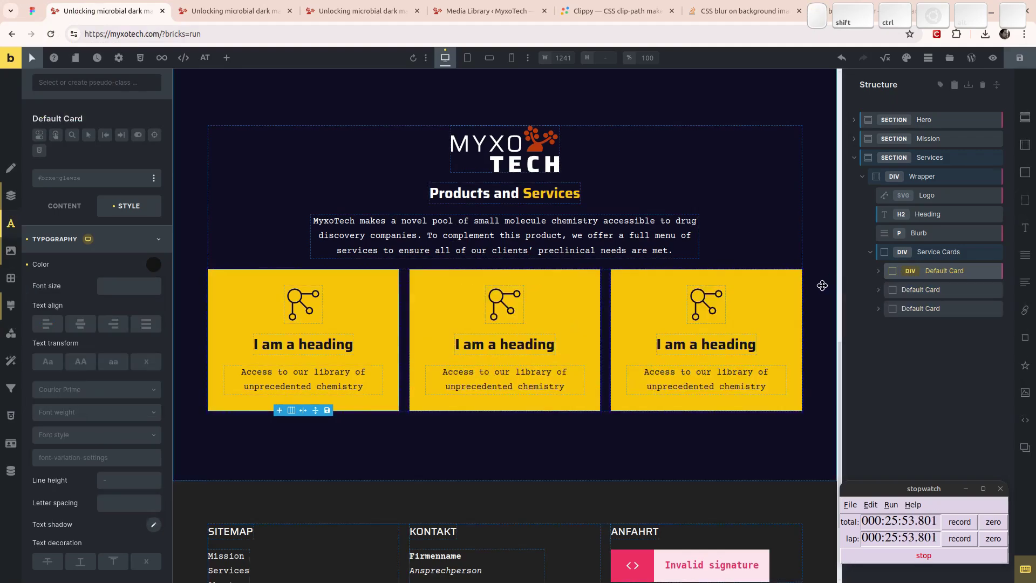
click(504, 304)
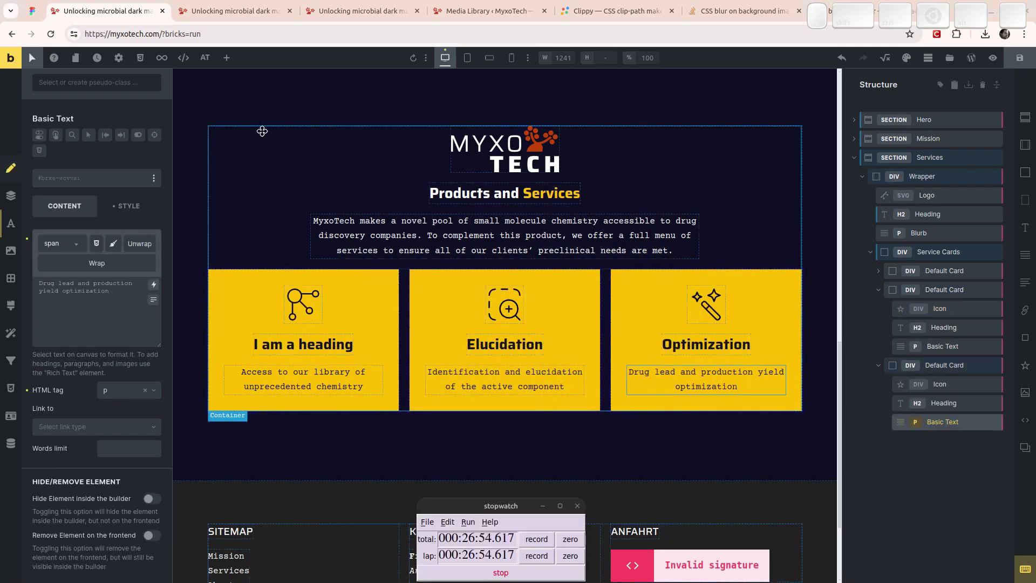
Step: Set the text transform of Heading H3 to Uppercase in the Matty's Default theme style typography
click(119, 57)
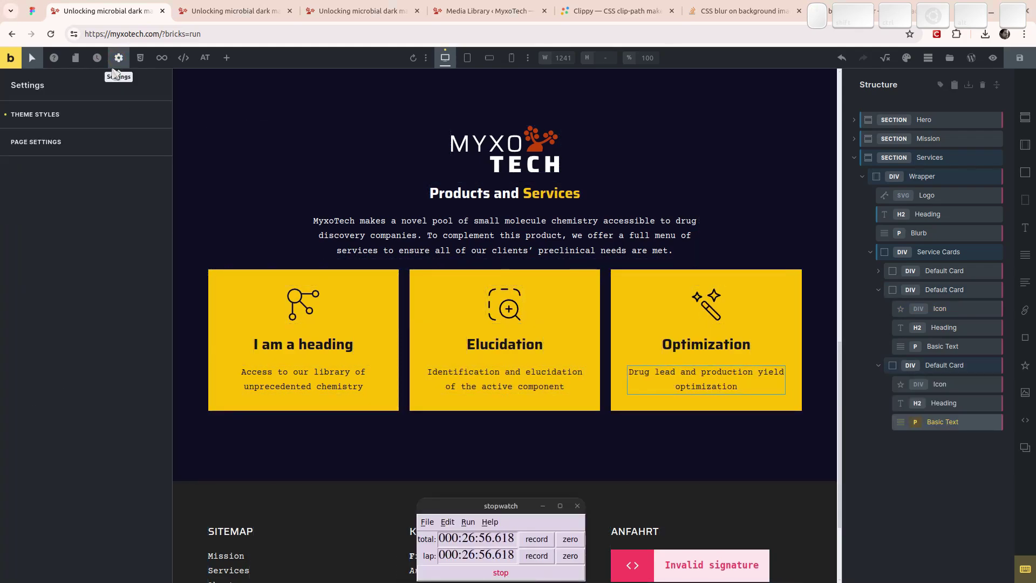
click(70, 111)
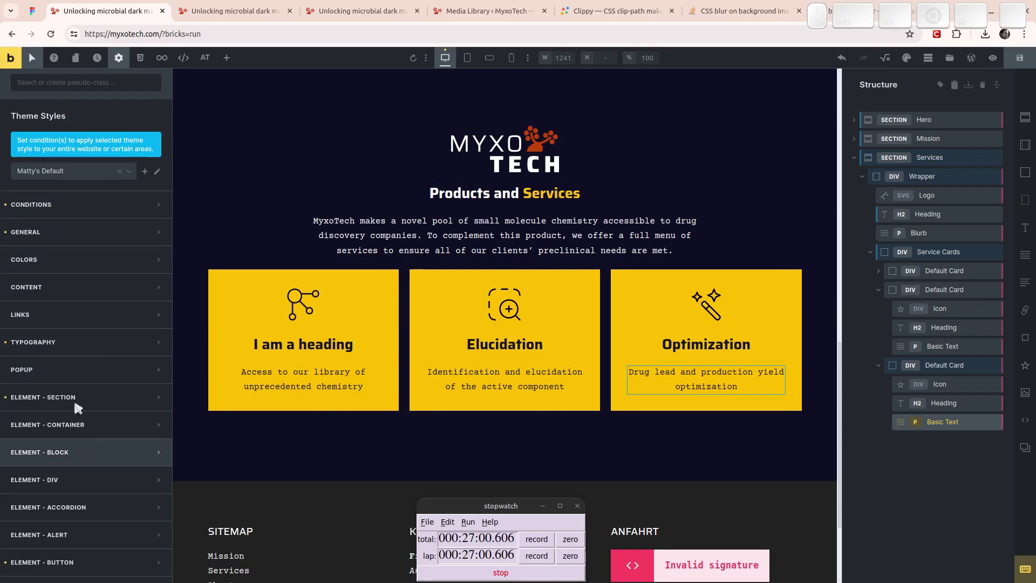
click(67, 341)
scroll(90, 333, down, 4)
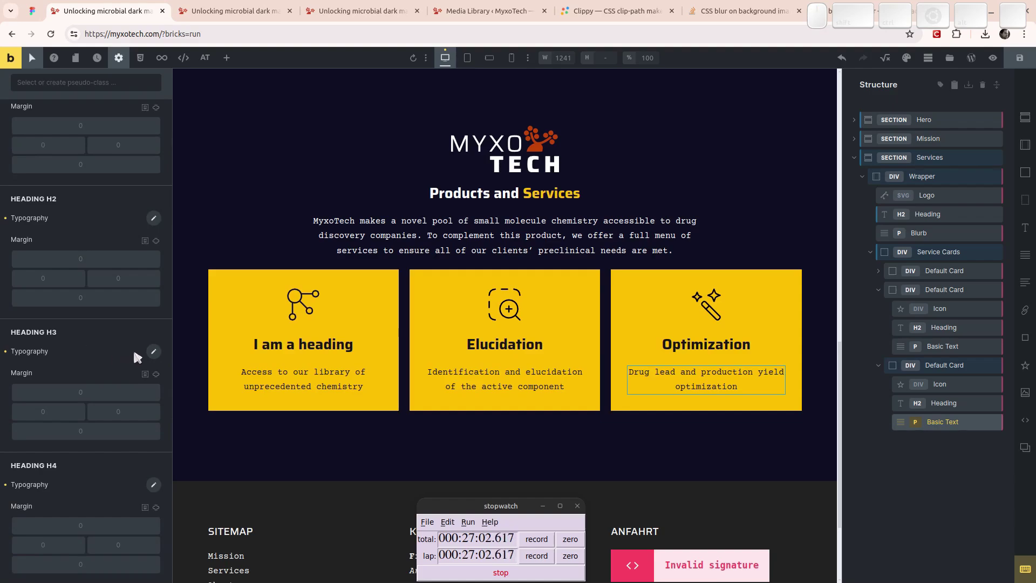
click(153, 352)
scroll(146, 346, down, 2)
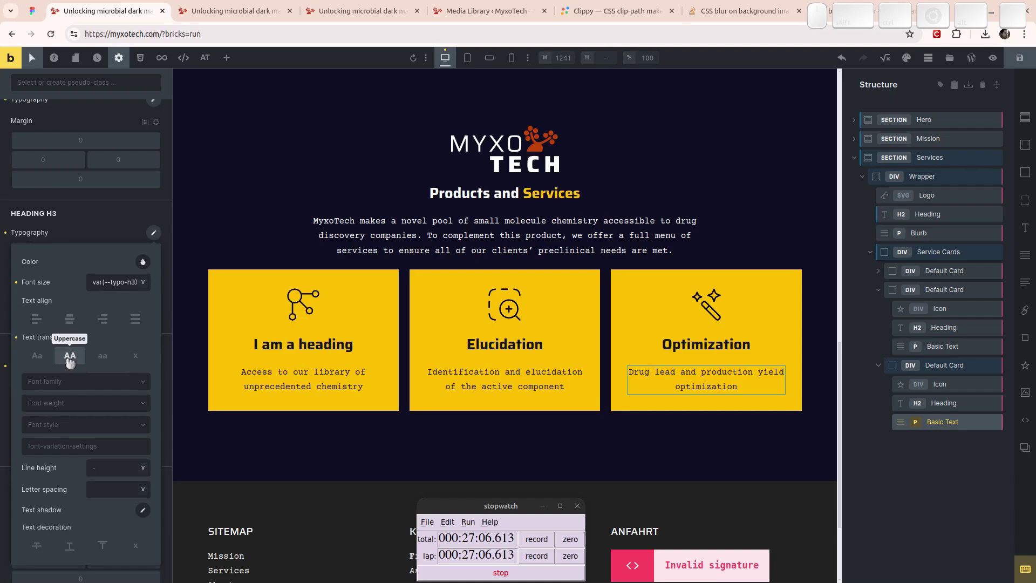
Step: Set the HTML tag of the headings in all three service cards to h3
click(322, 344)
click(120, 362)
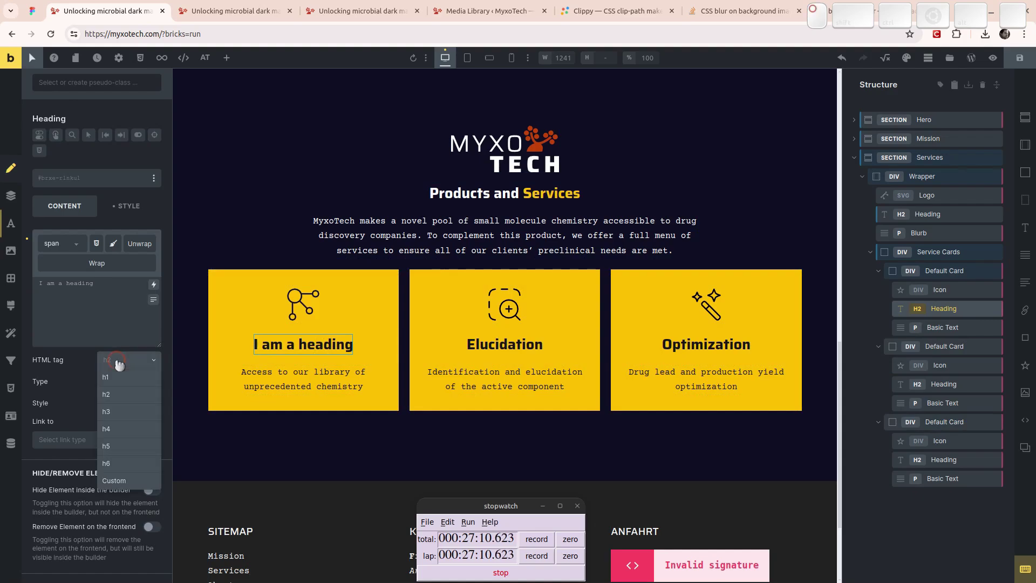
click(131, 411)
click(504, 344)
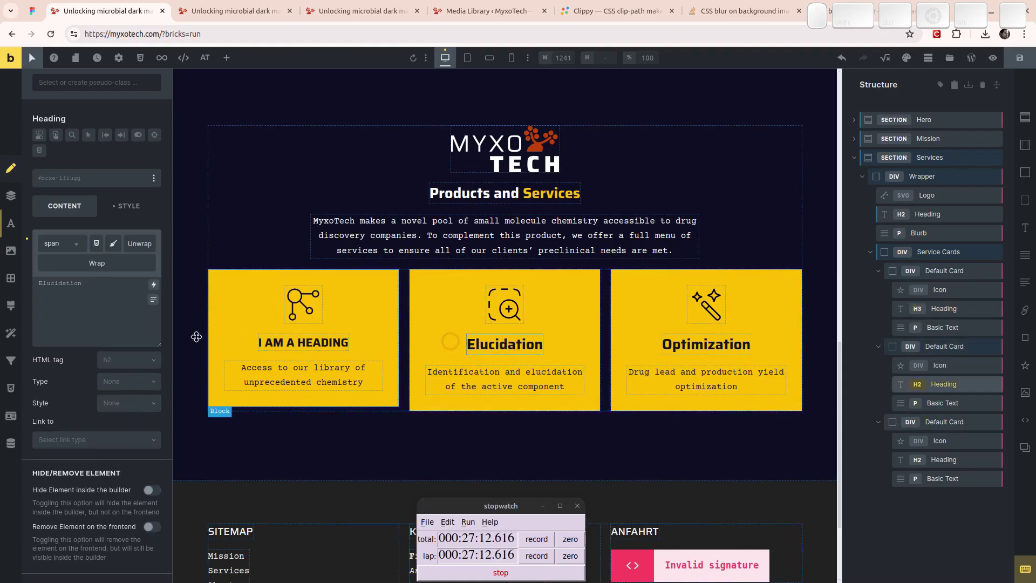
click(135, 359)
click(131, 412)
click(681, 347)
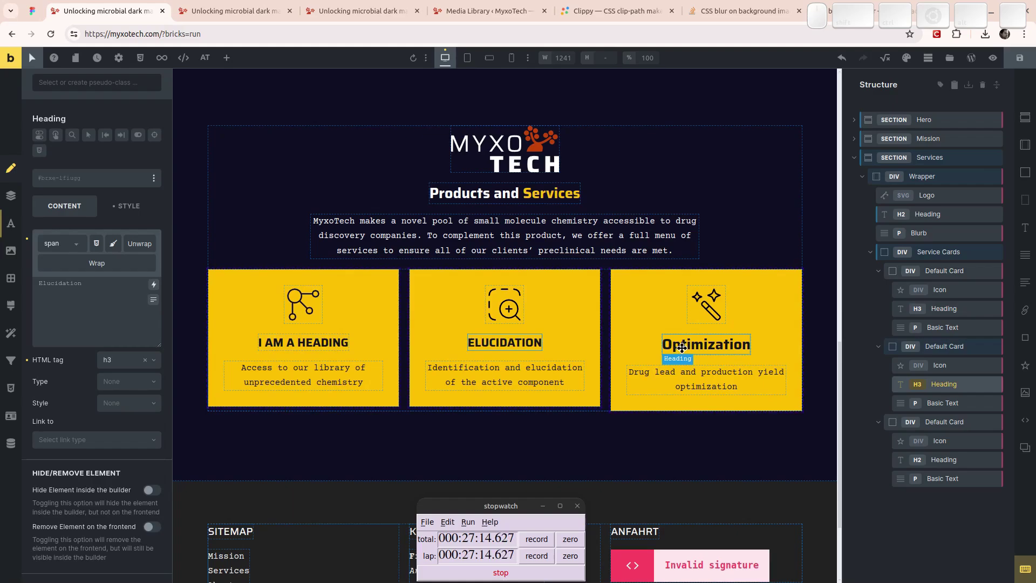
click(113, 362)
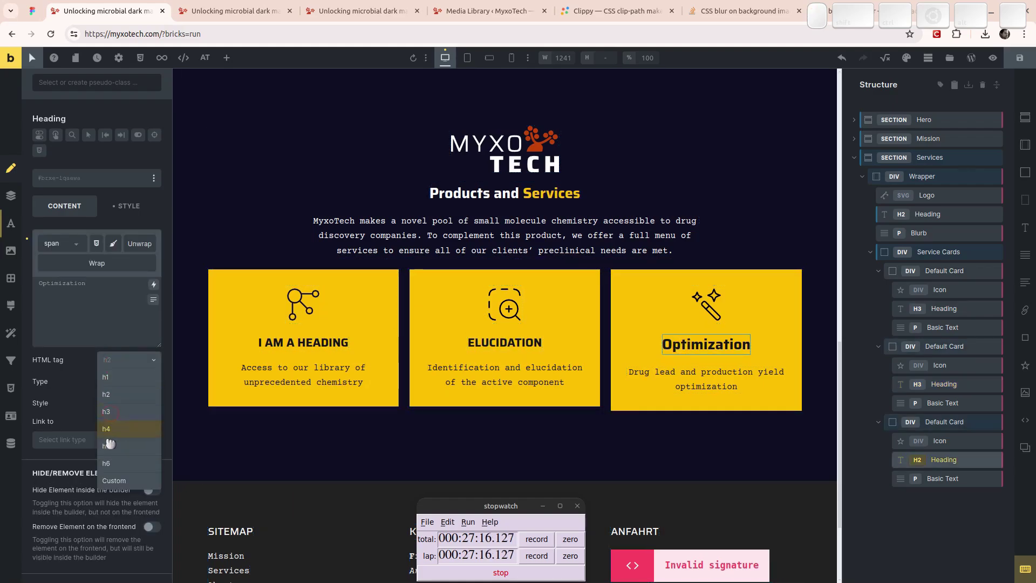
click(119, 413)
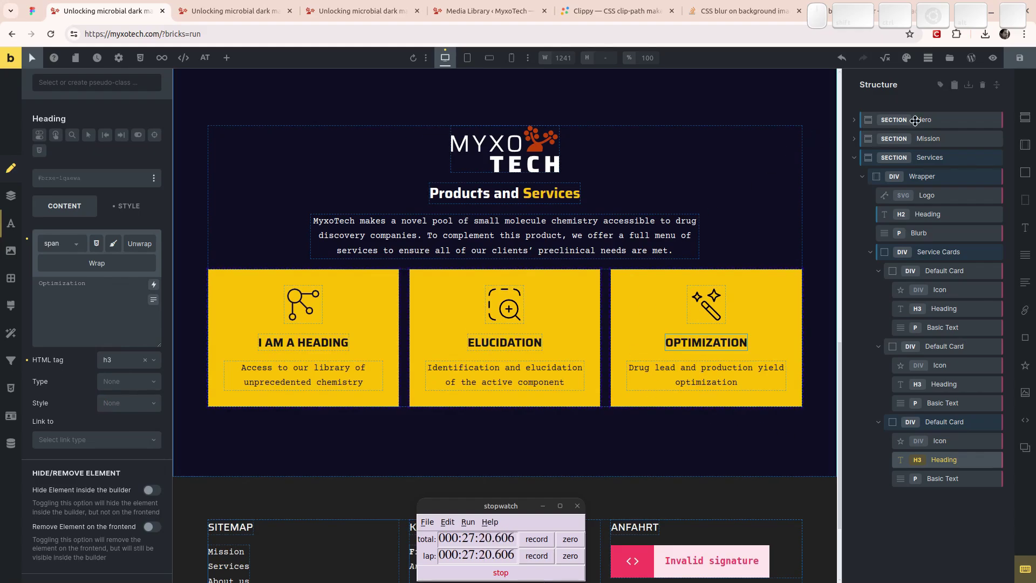
Step: Review the typo-h1 to typo-h6 and typo-body sizes in the Typography category of the CSS Variable Manager
click(886, 60)
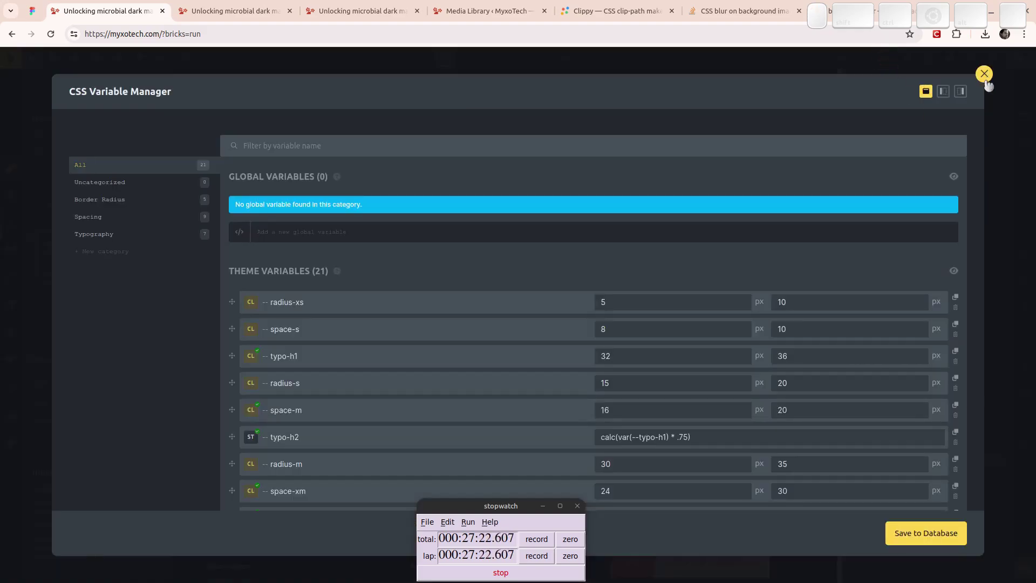
click(985, 73)
click(885, 58)
click(116, 234)
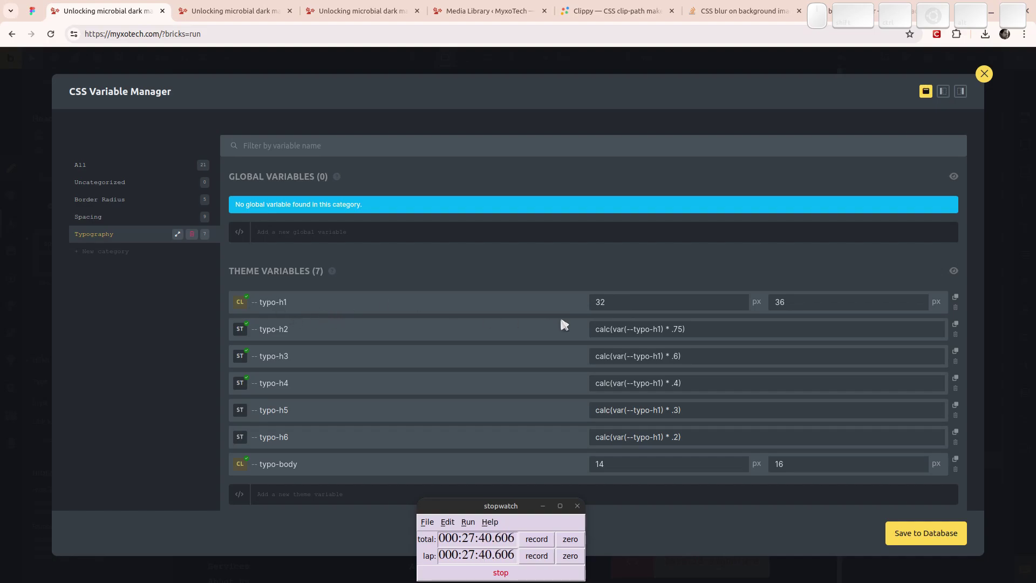
click(614, 304)
click(798, 300)
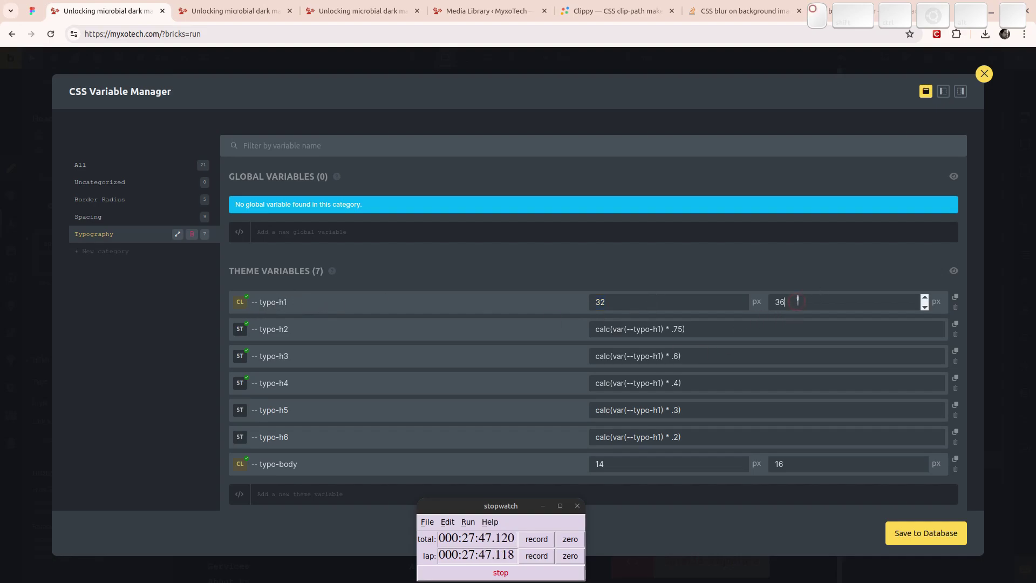
double_click(612, 302)
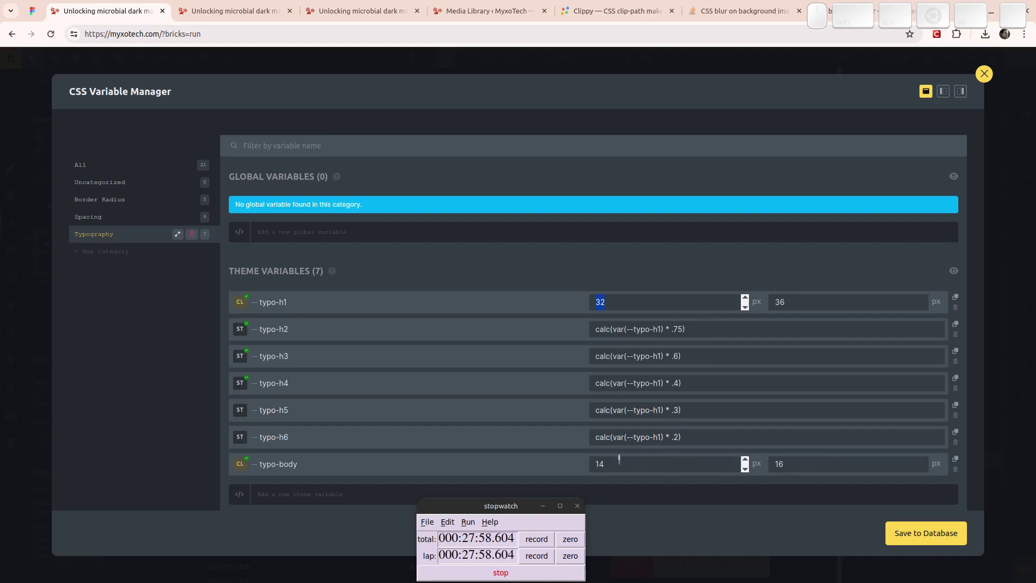
click(824, 465)
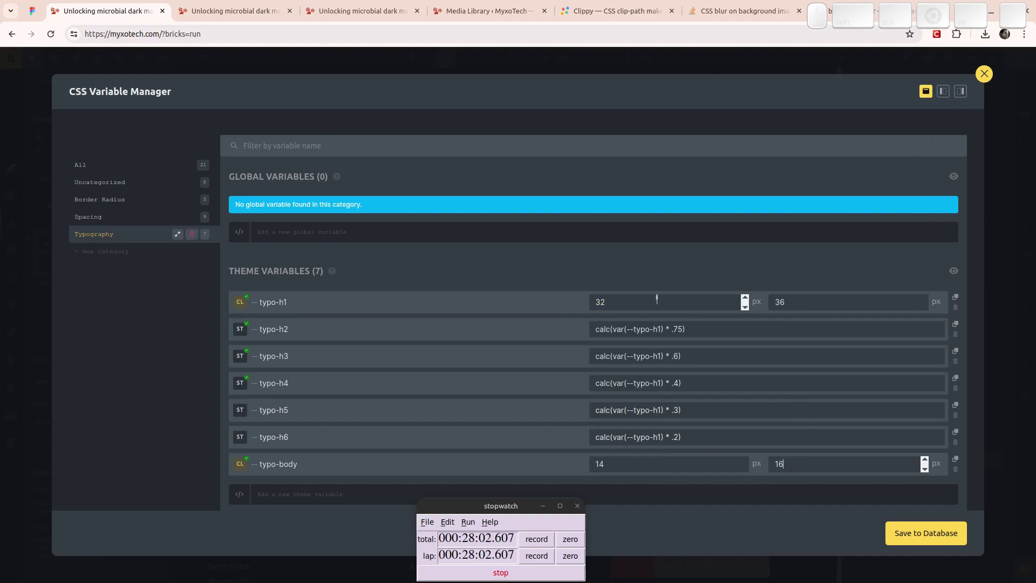
double_click(804, 301)
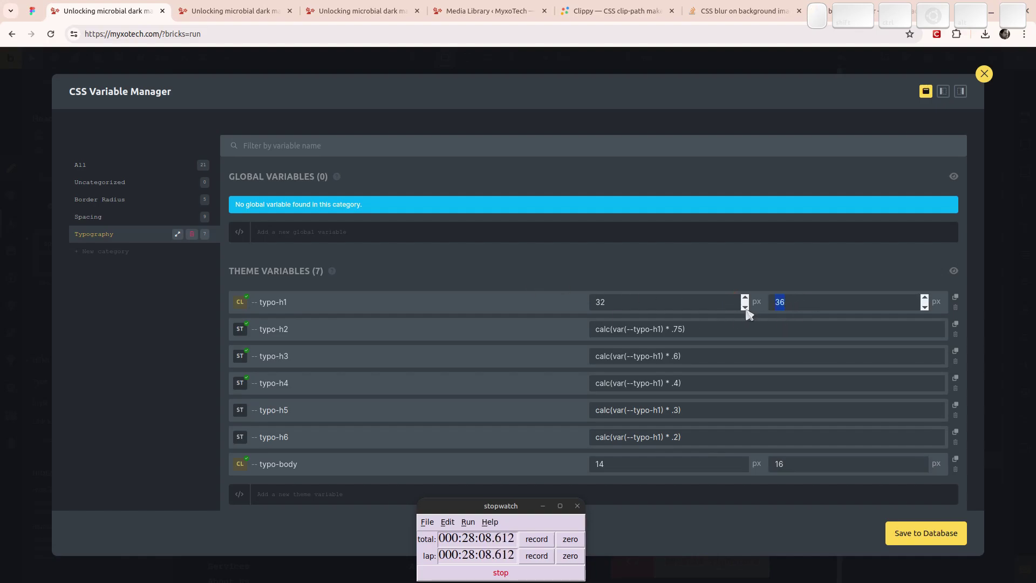
click(777, 465)
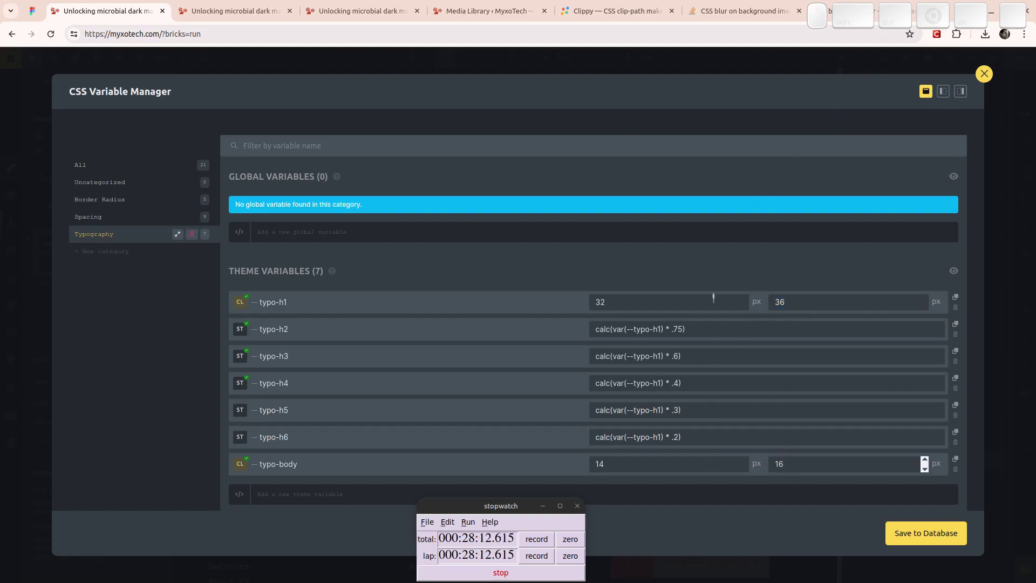
click(985, 75)
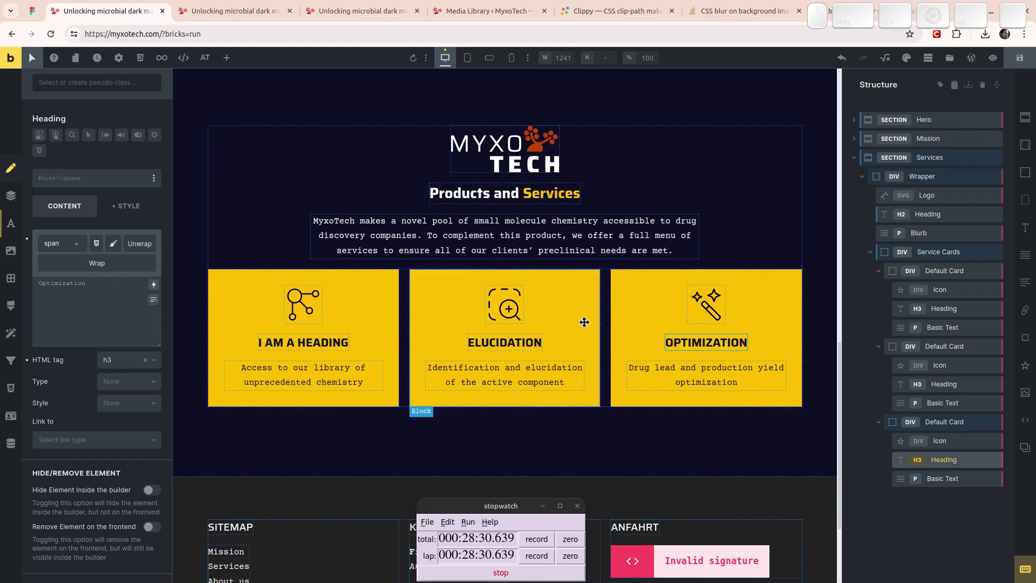
Step: Add the existing class sec-pad-btm0 to the Services section
key(ctrl+a)
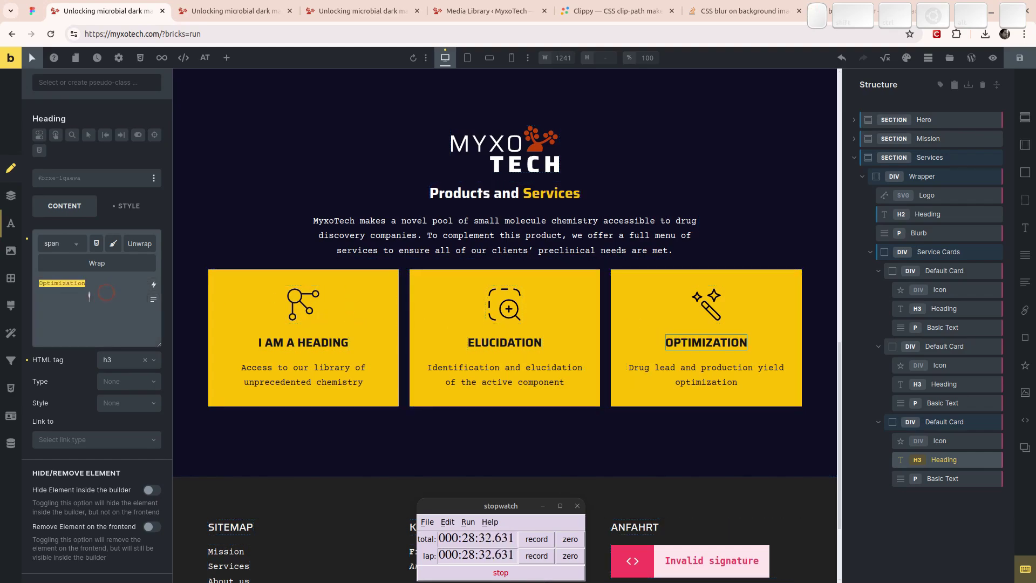
click(197, 157)
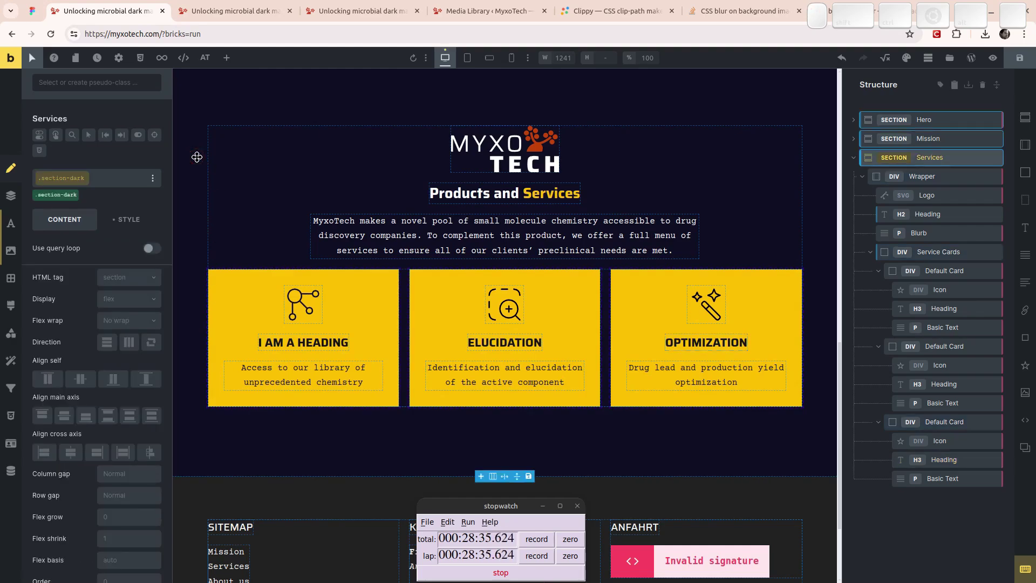
click(68, 180)
text(se)
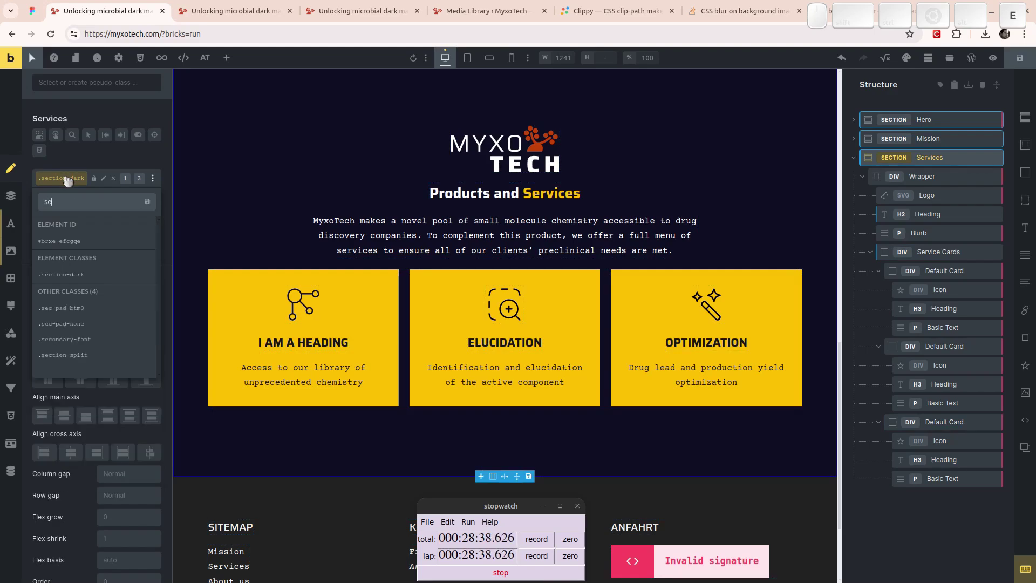
text(c-btm-0)
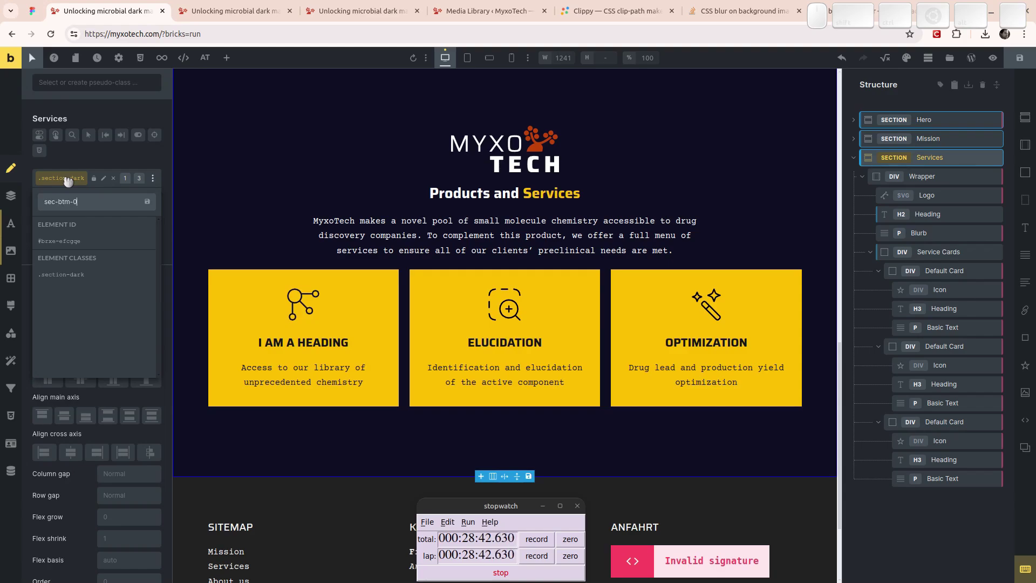
key(ctrl+a)
text(btm)
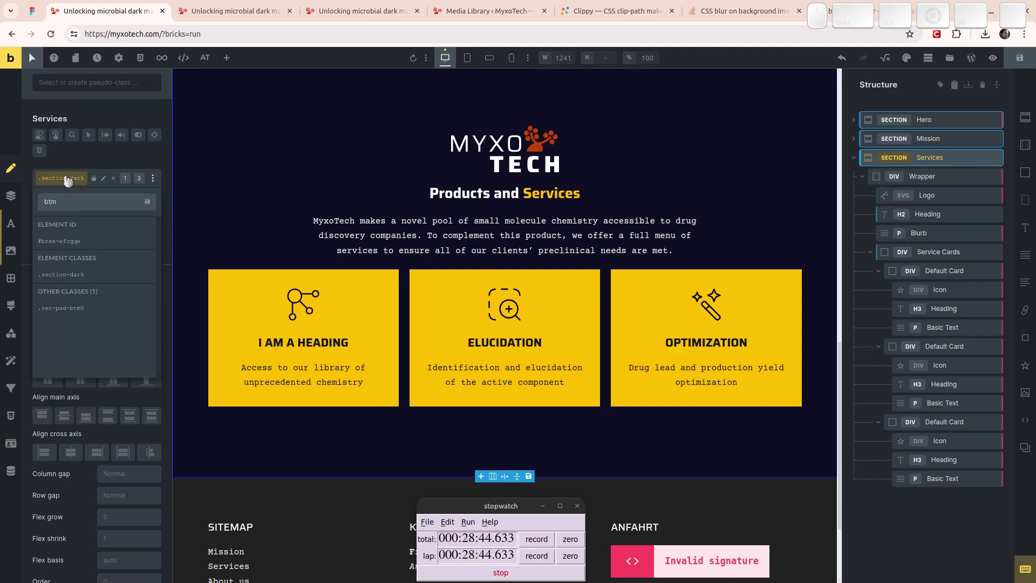
click(60, 307)
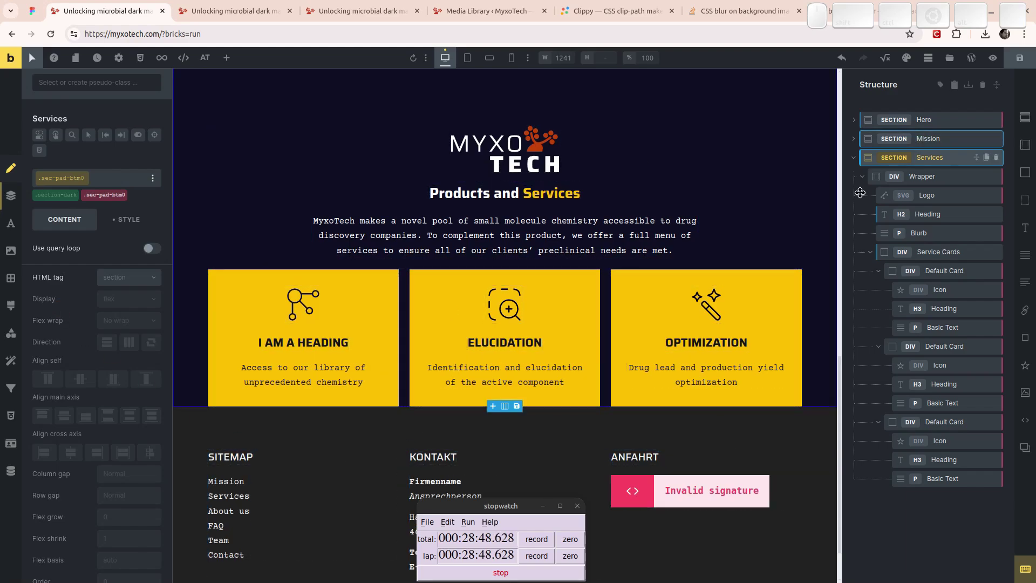
Step: Collapse Services in the structure and add a new section with a container below it
click(854, 158)
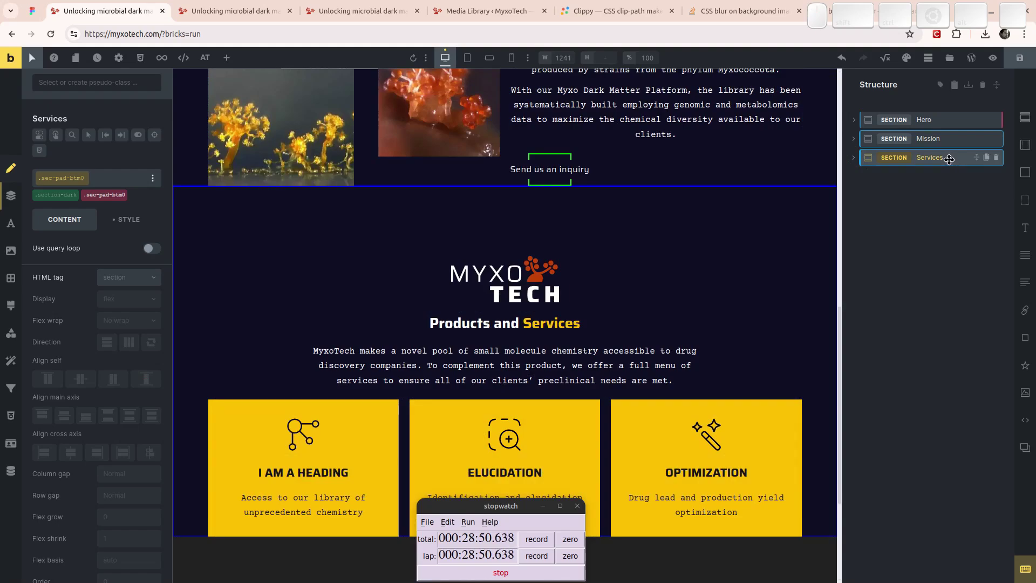
key(ctrl+shift+a)
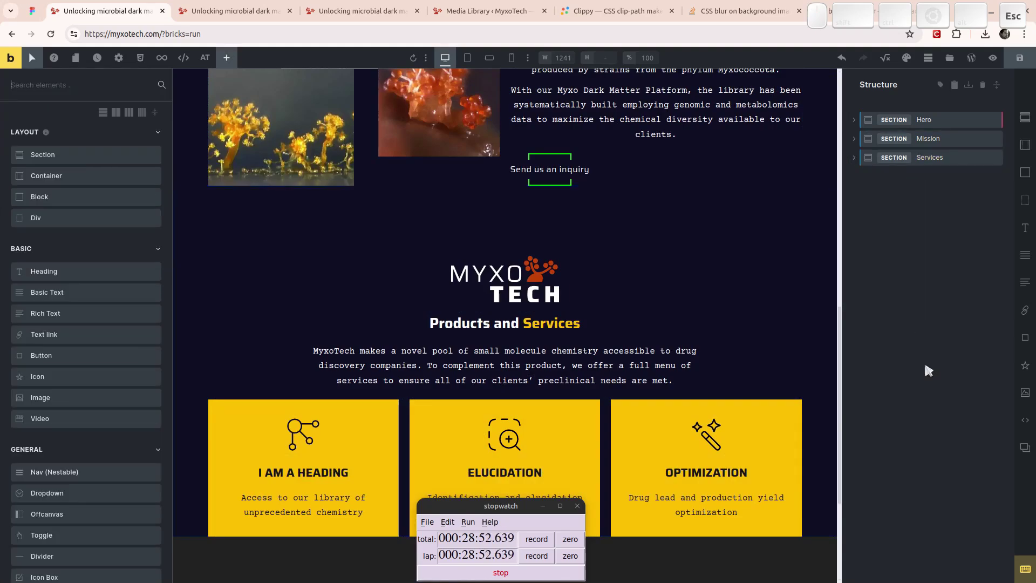
text(s)
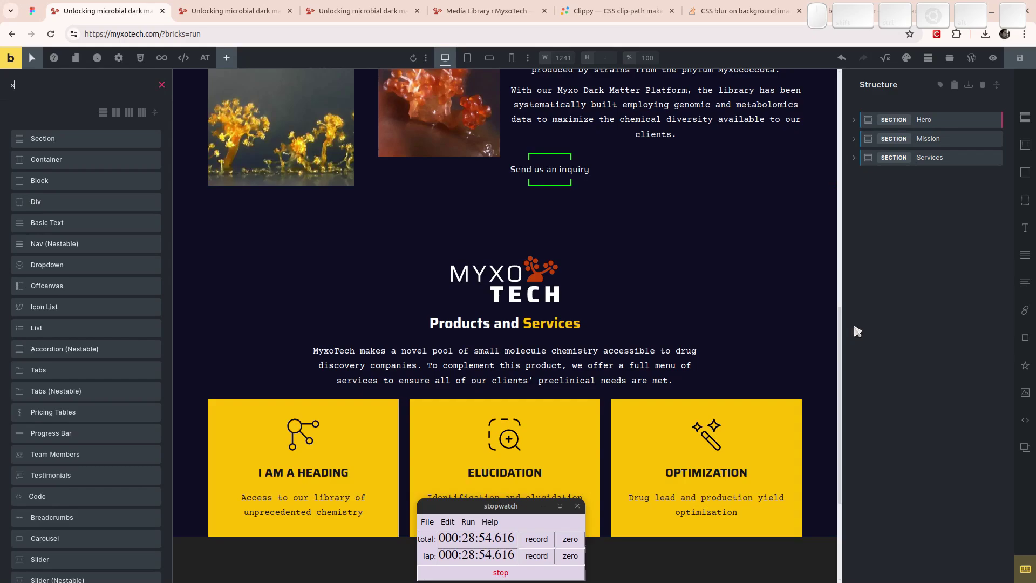
key(BackSpace)
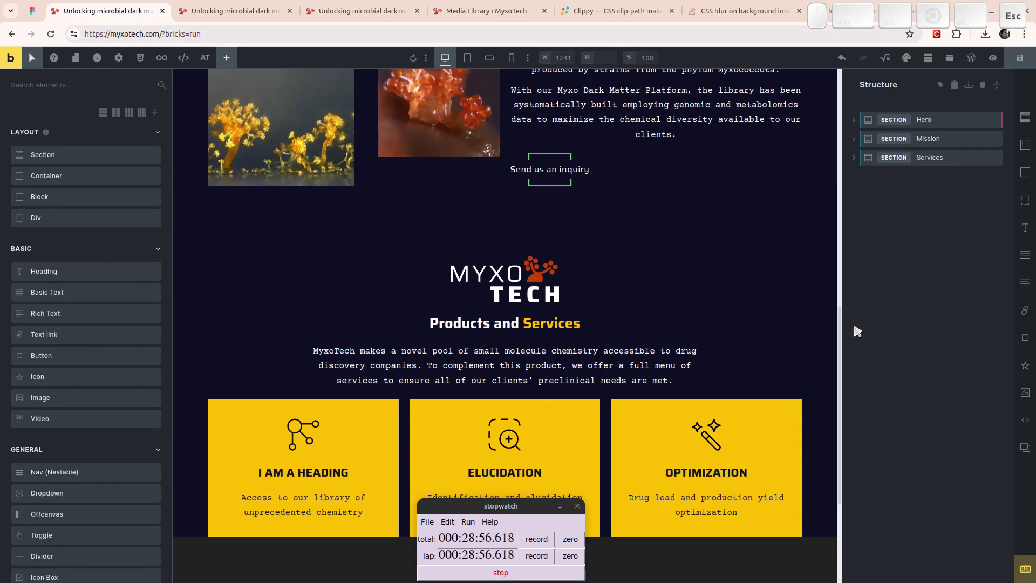
key(ctrl+v)
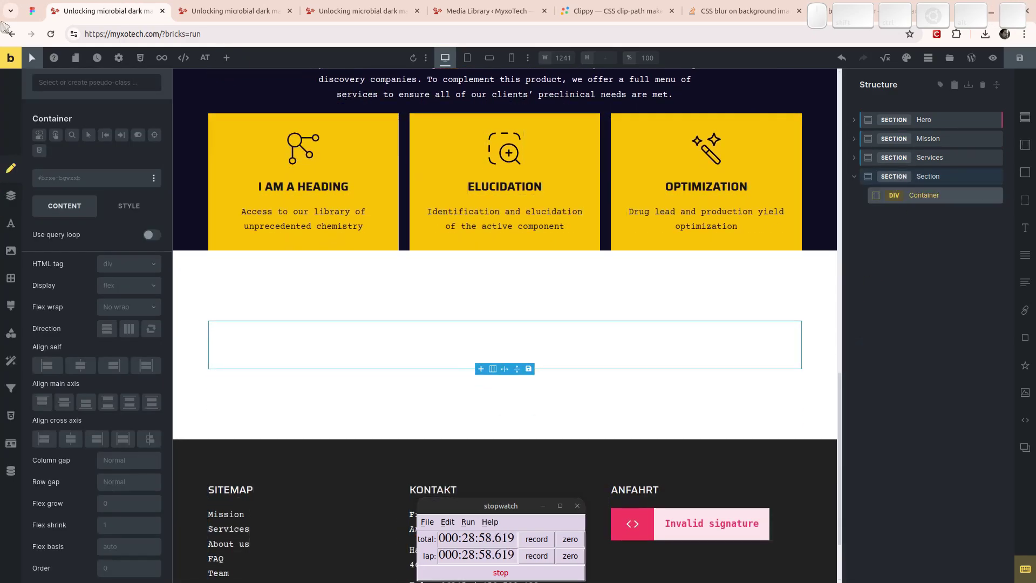
Step: Check the part below the service cards in the Figma design, and rename the new section in Bricks as About Us
click(32, 11)
scroll(463, 417, down, 5)
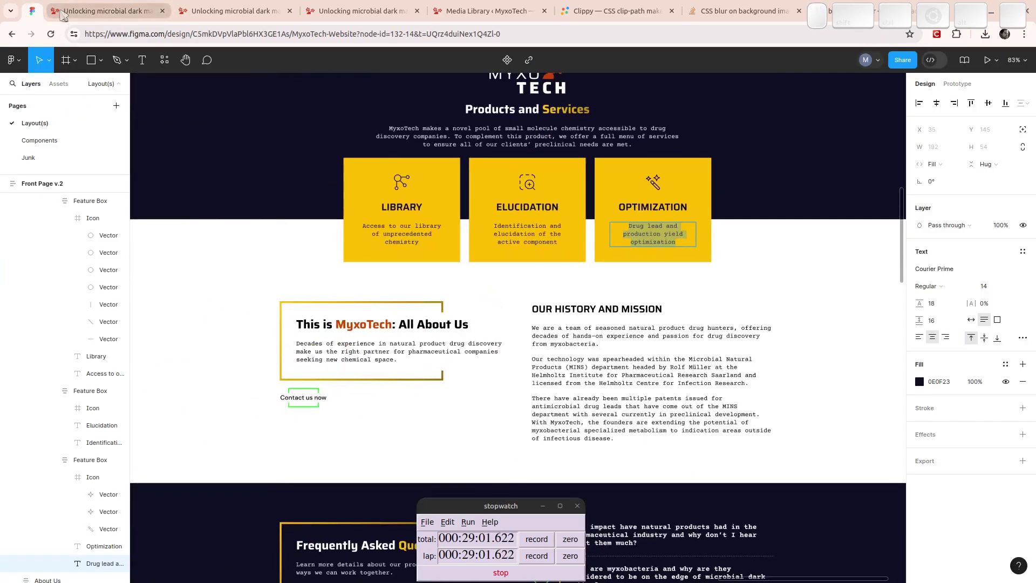
click(62, 15)
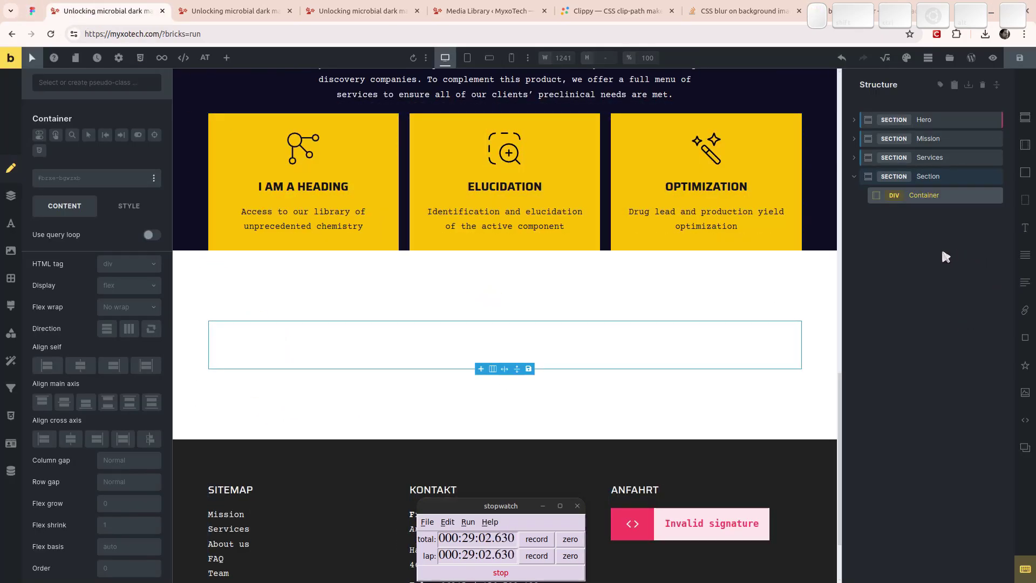
click(921, 176)
double_click(921, 175)
text(About Us)
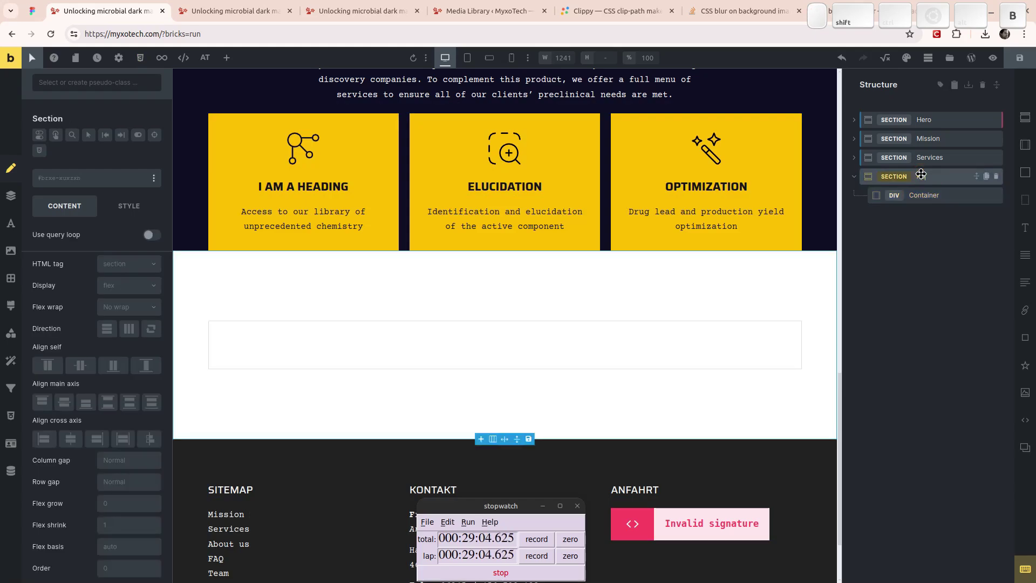
key(Return)
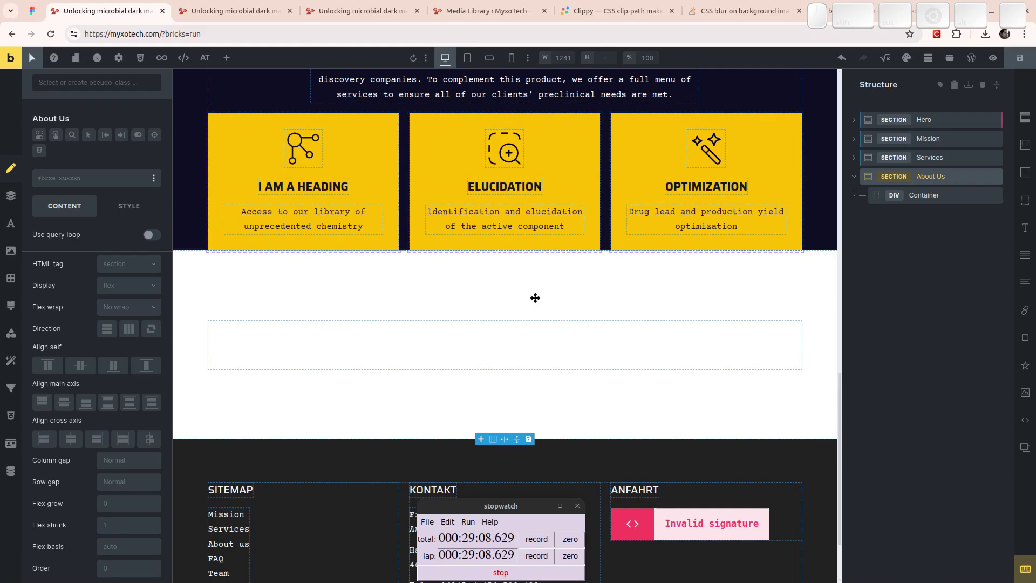
Step: Preview the page and examine the hero's lower edge, the service cards and the empty About Us section
key(ctrl+shift+p)
scroll(780, 294, up, 10)
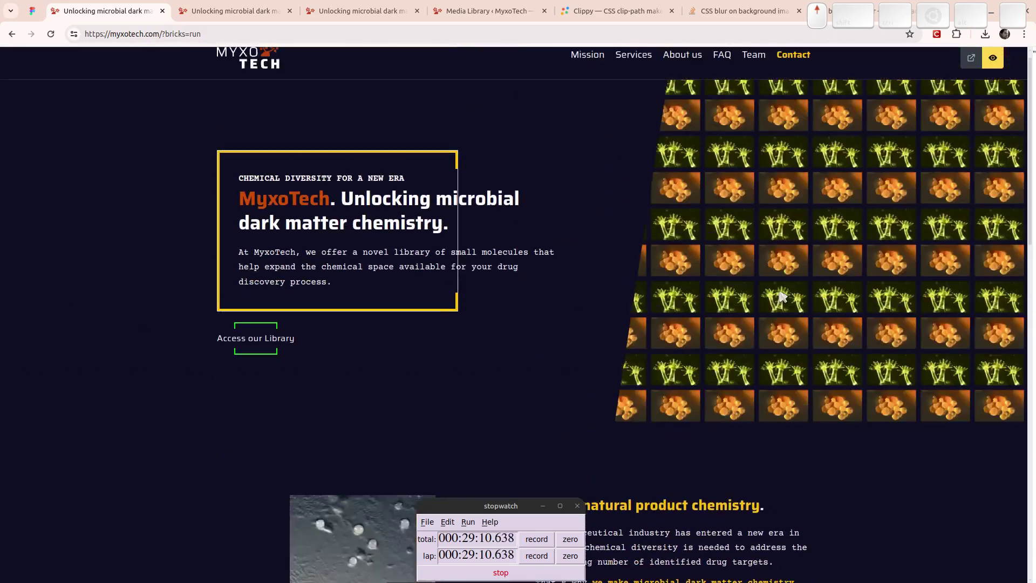
scroll(780, 294, up, 1)
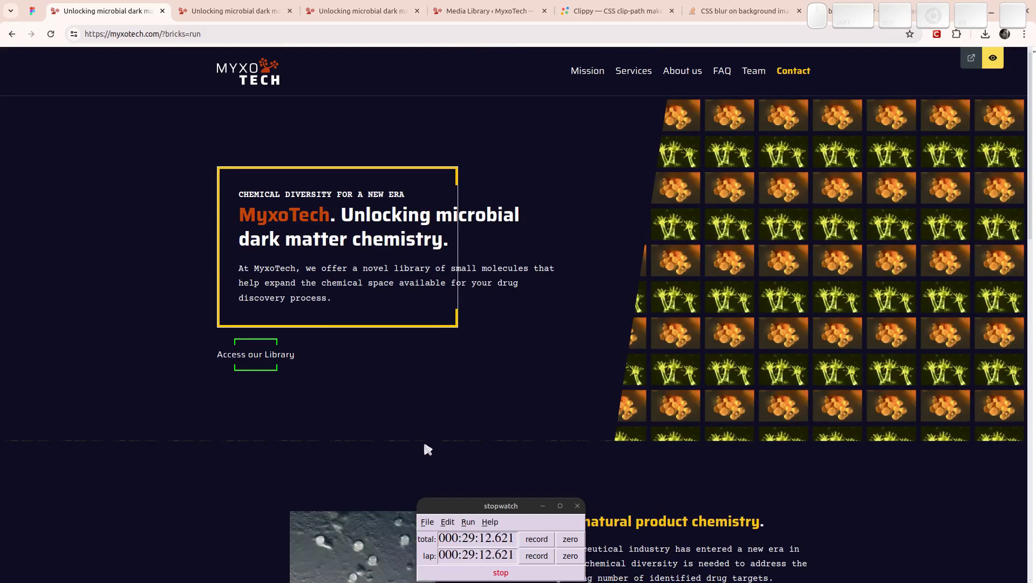
scroll(432, 442, down, 4)
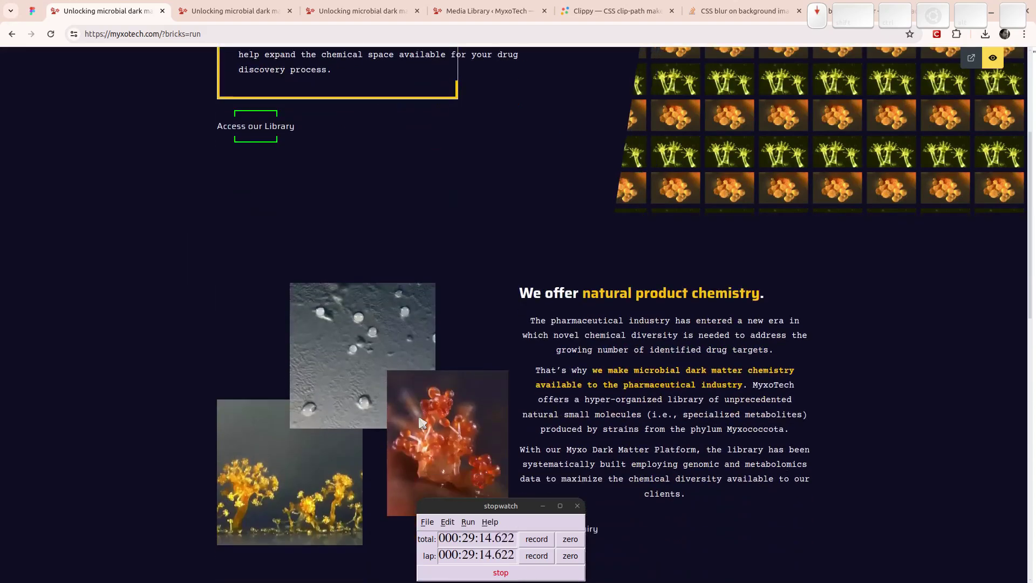
scroll(421, 422, up, 4)
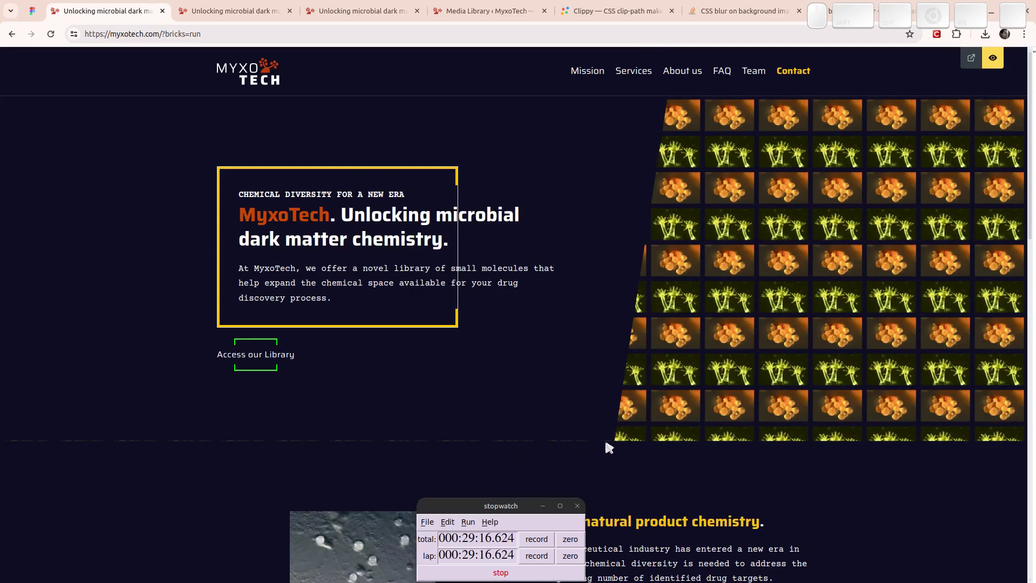
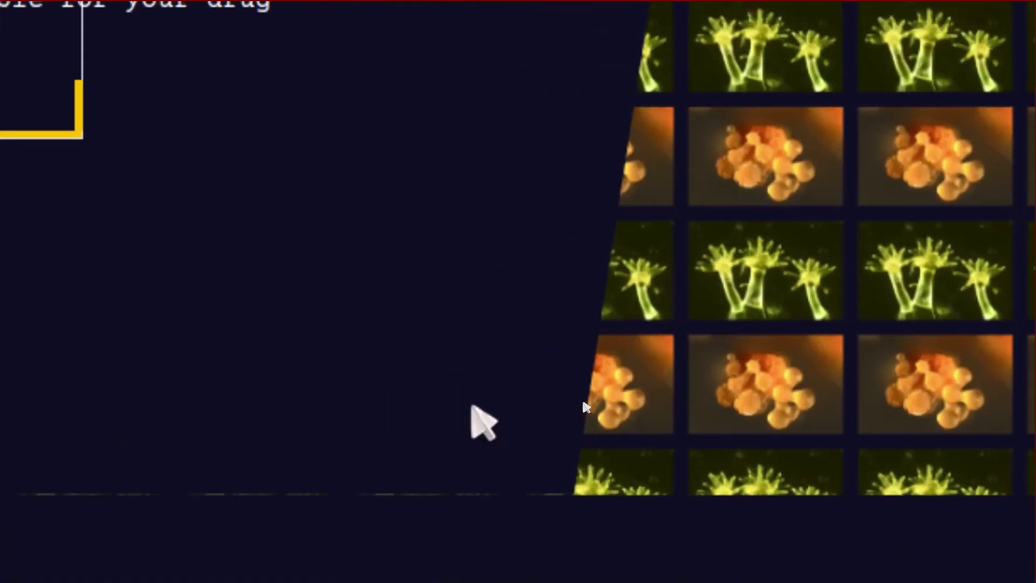
scroll(522, 232, down, 10)
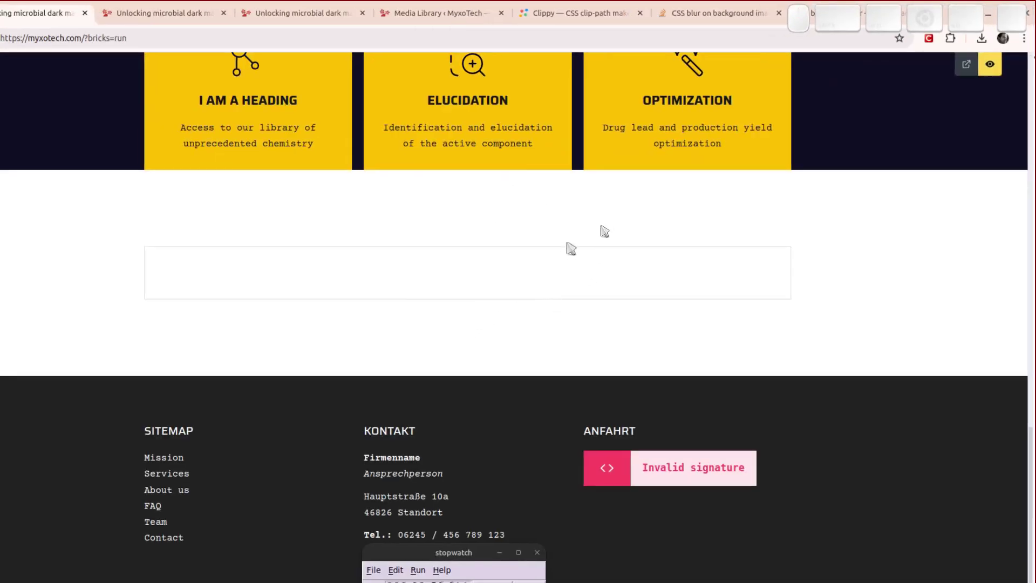
scroll(567, 248, up, 10)
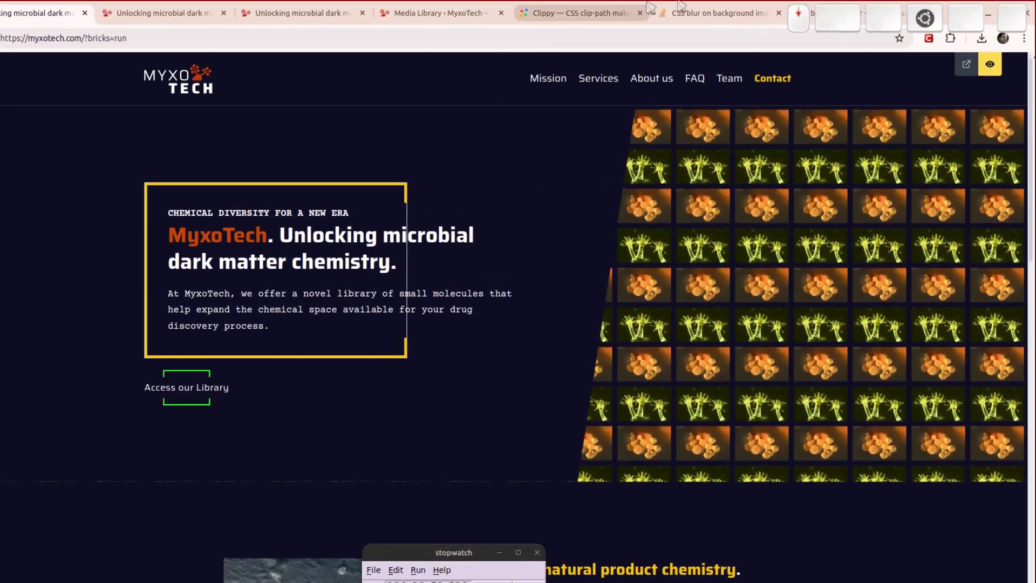
Step: Compare the service cards' lower edge and the area below them in the page preview with the Figma design
click(681, 7)
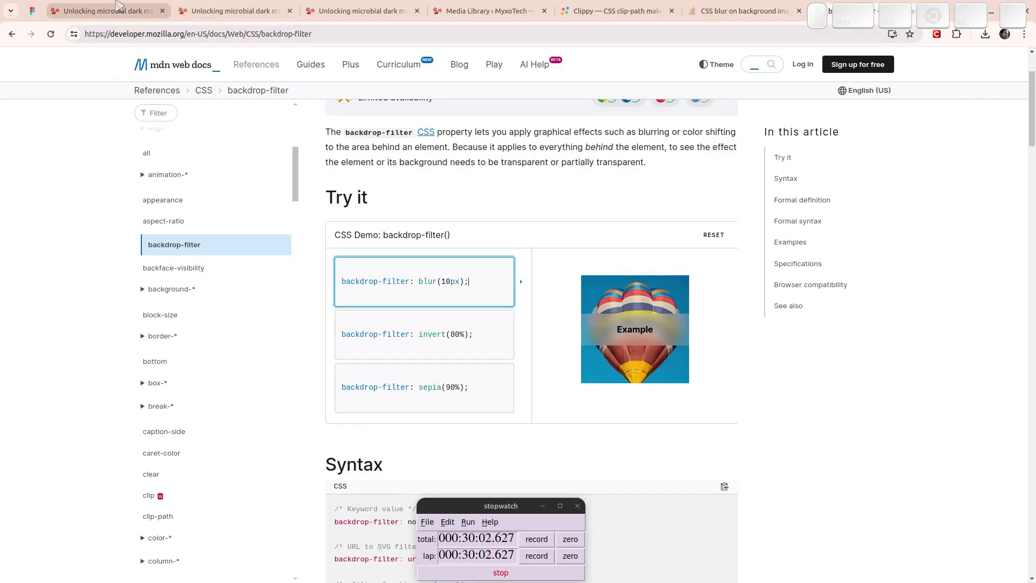
click(122, 11)
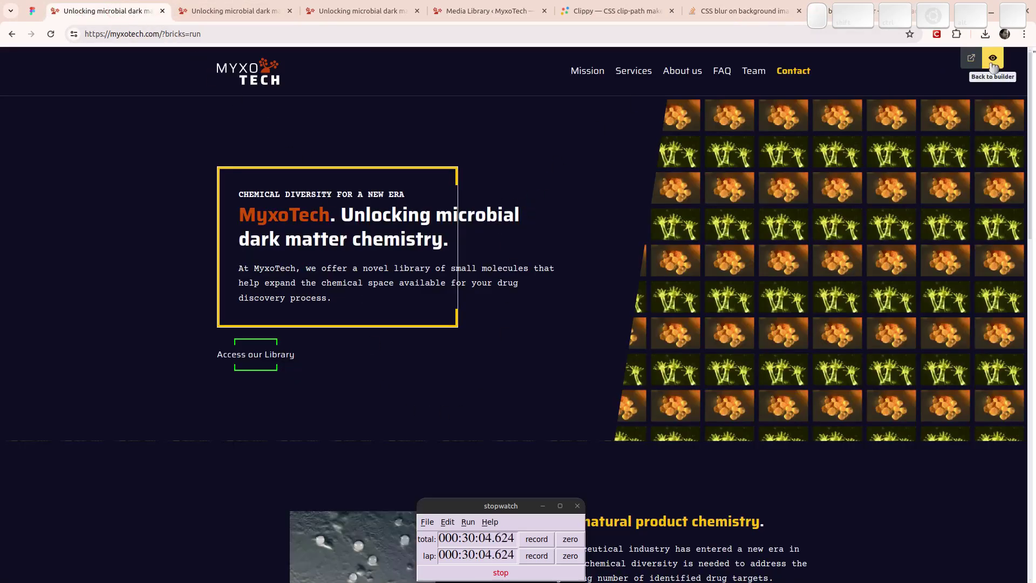
scroll(737, 305, down, 1)
scroll(736, 305, down, 15)
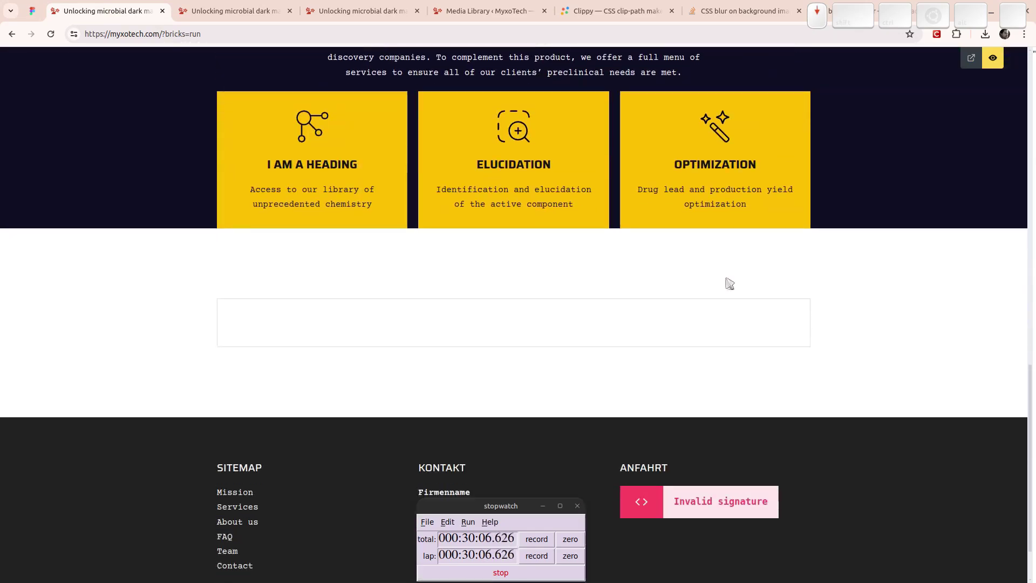
scroll(732, 289, up, 1)
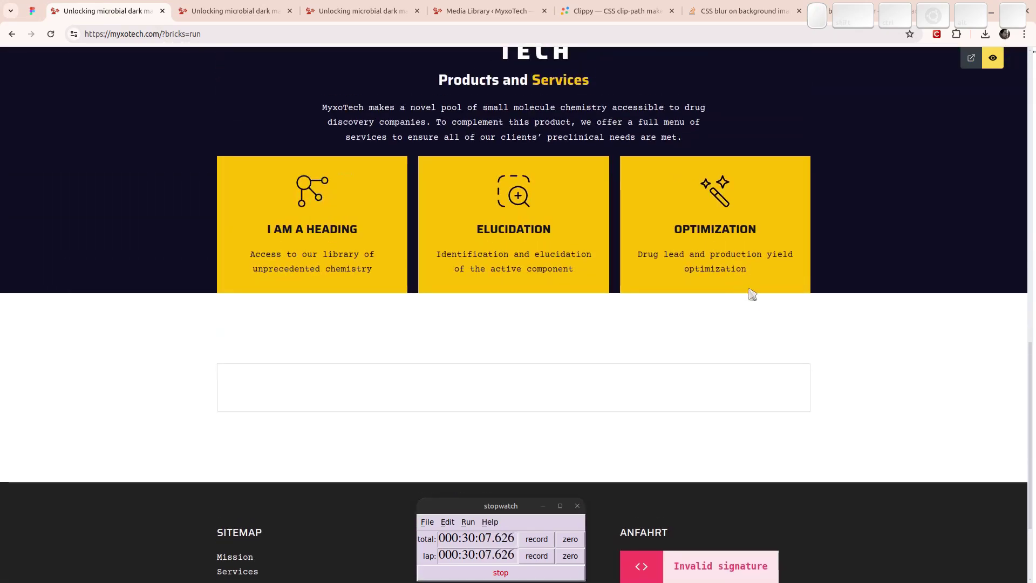
click(33, 11)
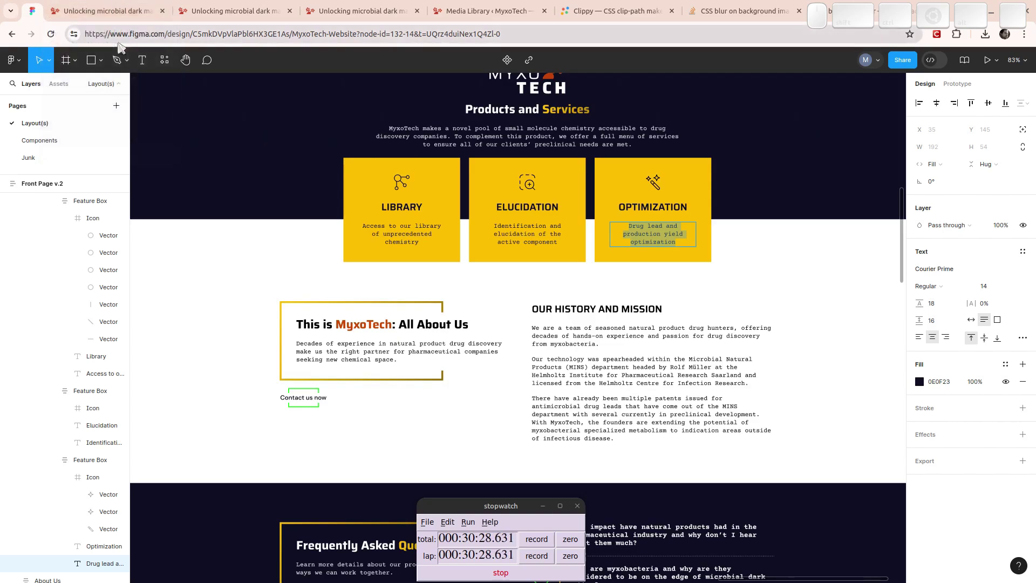
click(130, 7)
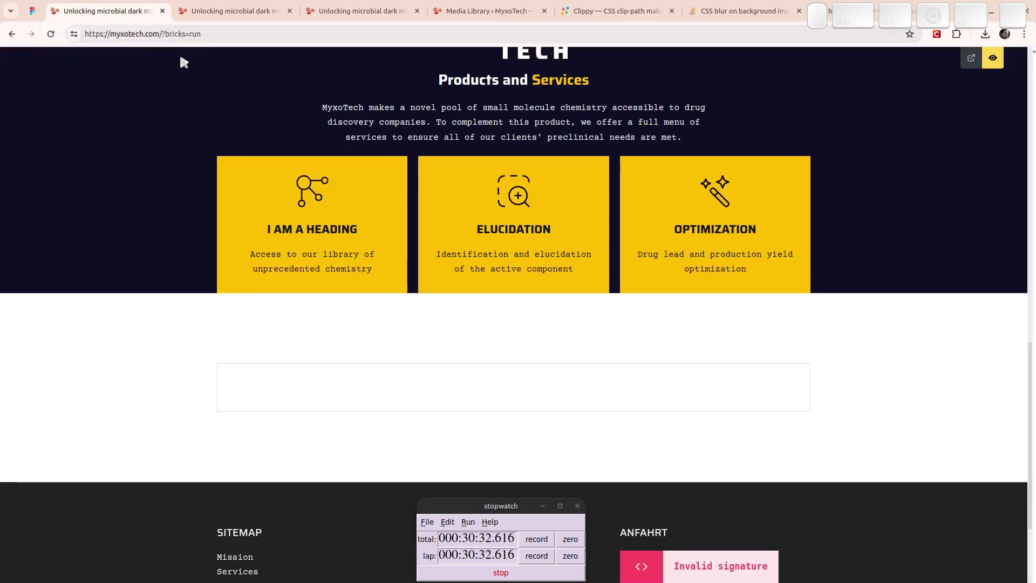
Step: Return to the Bricks builder and open the Services section's own style settings instead of those of the section-dark class
click(992, 58)
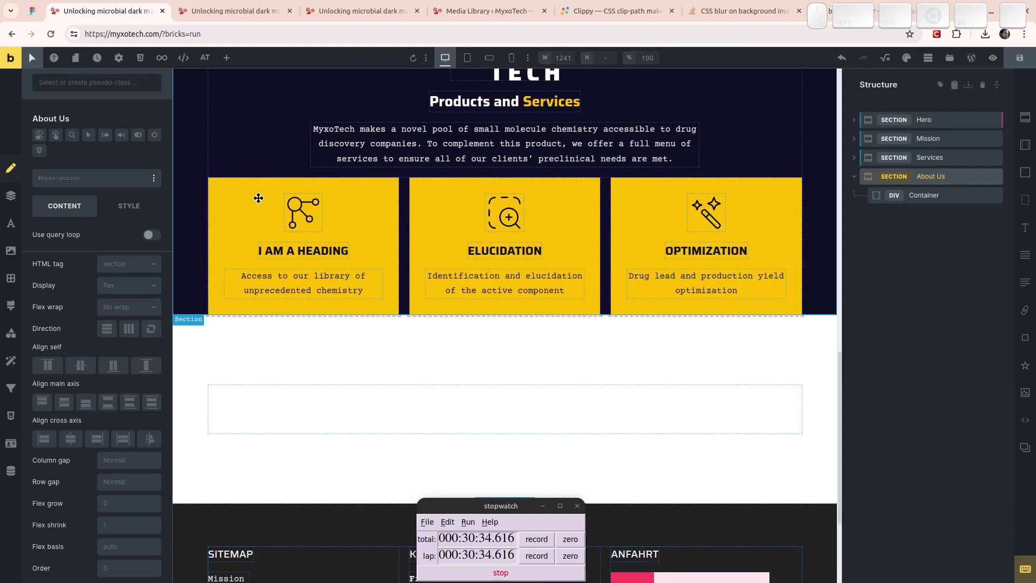
click(193, 142)
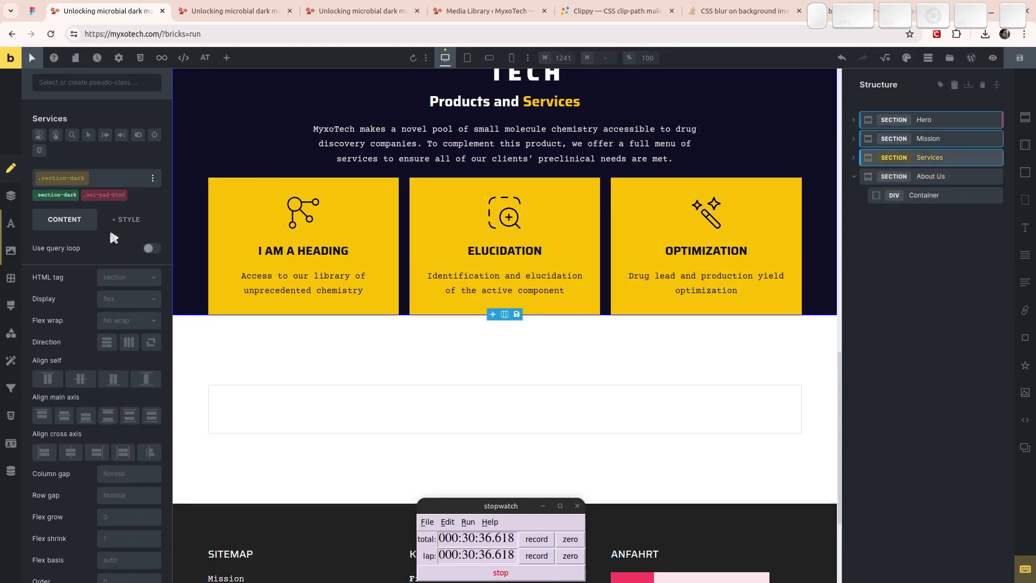
click(127, 226)
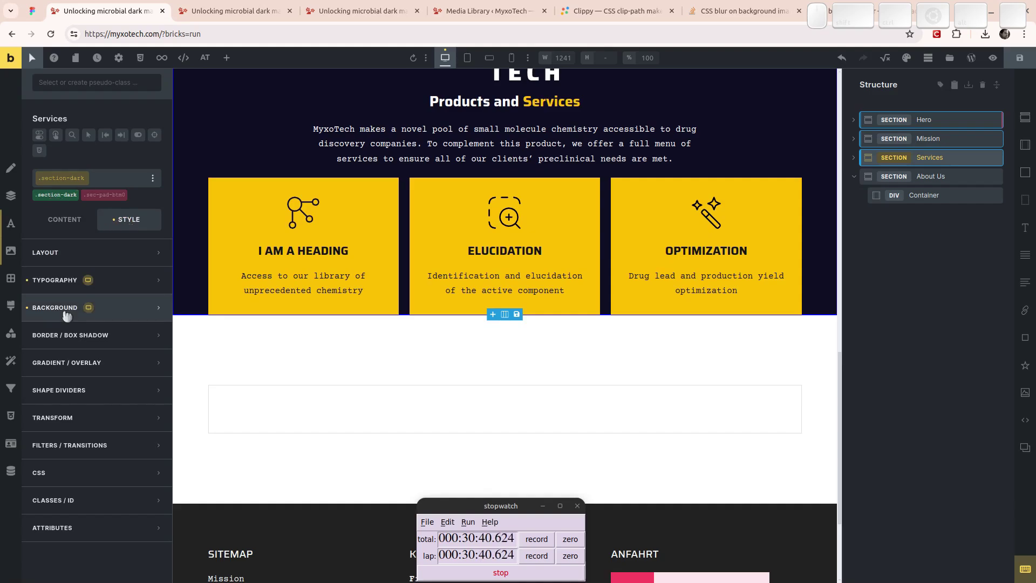
mouse_move(87, 180)
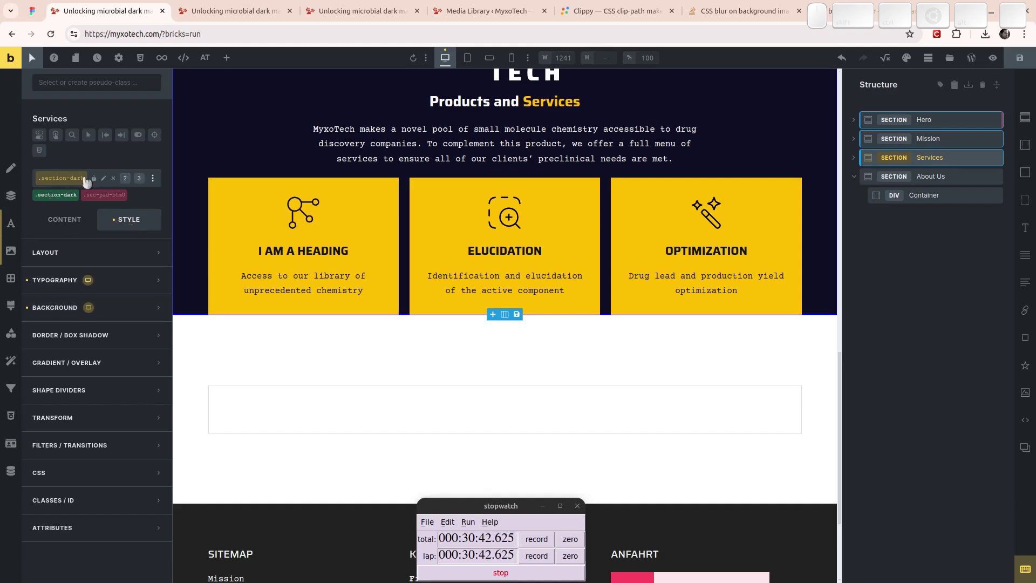
click(57, 195)
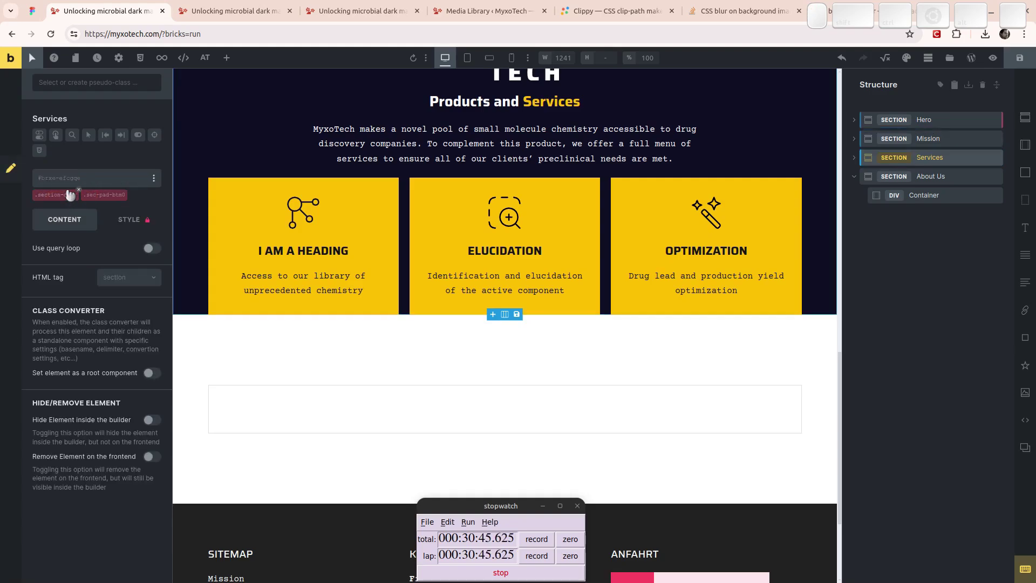
click(149, 219)
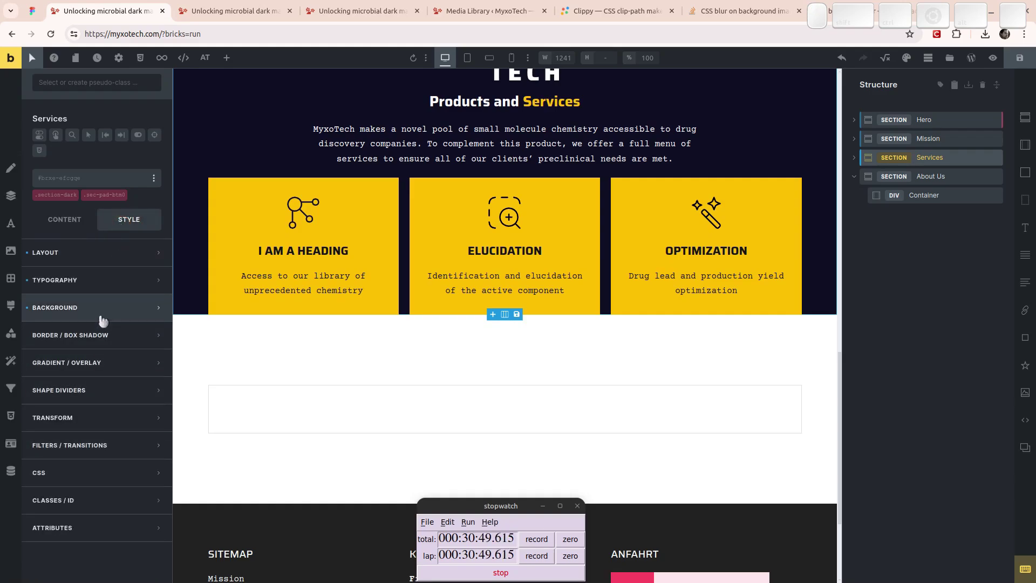
Step: Apply the Services section's gradient as an overlay with an angle of 135°
click(83, 362)
click(147, 278)
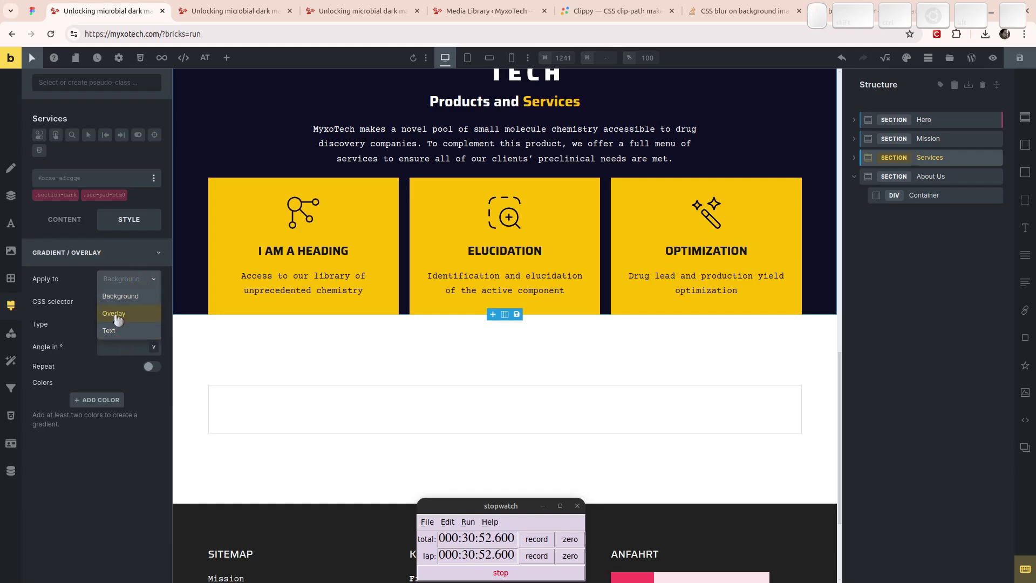
click(146, 296)
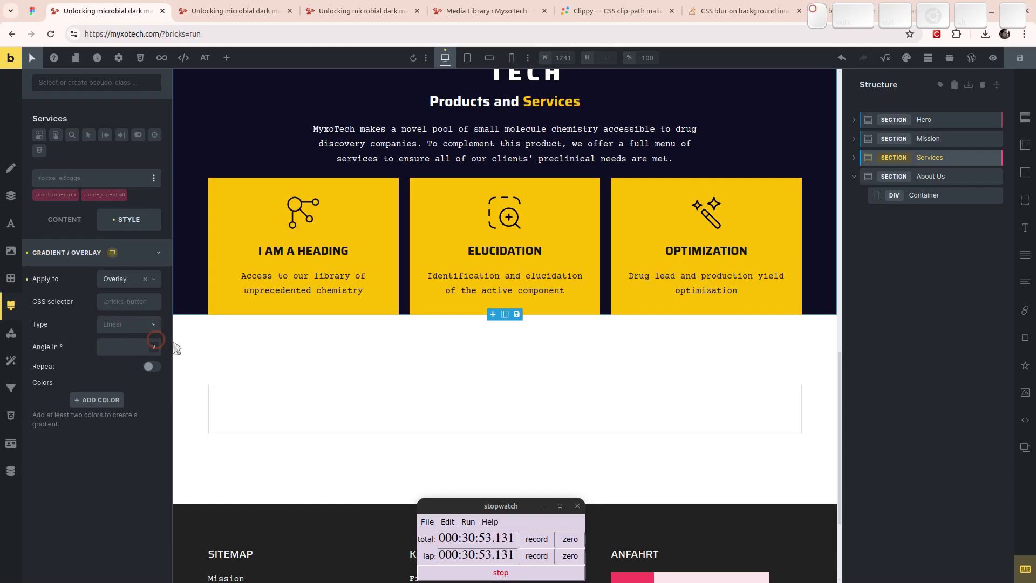
click(110, 346)
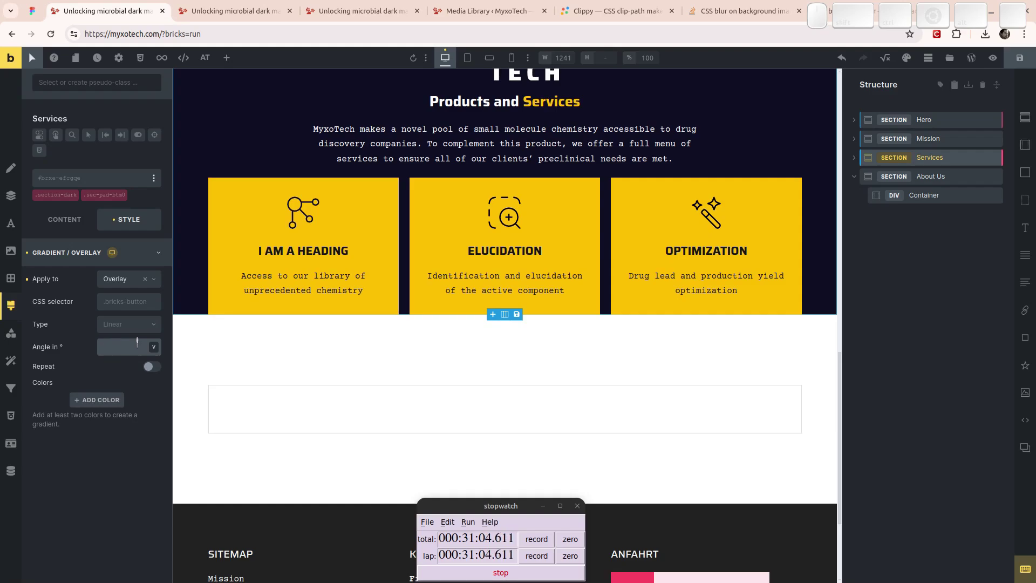
text(135)
Step: Add two colors to the overlay gradient from Matty's palette: dark navy first and white second
click(103, 400)
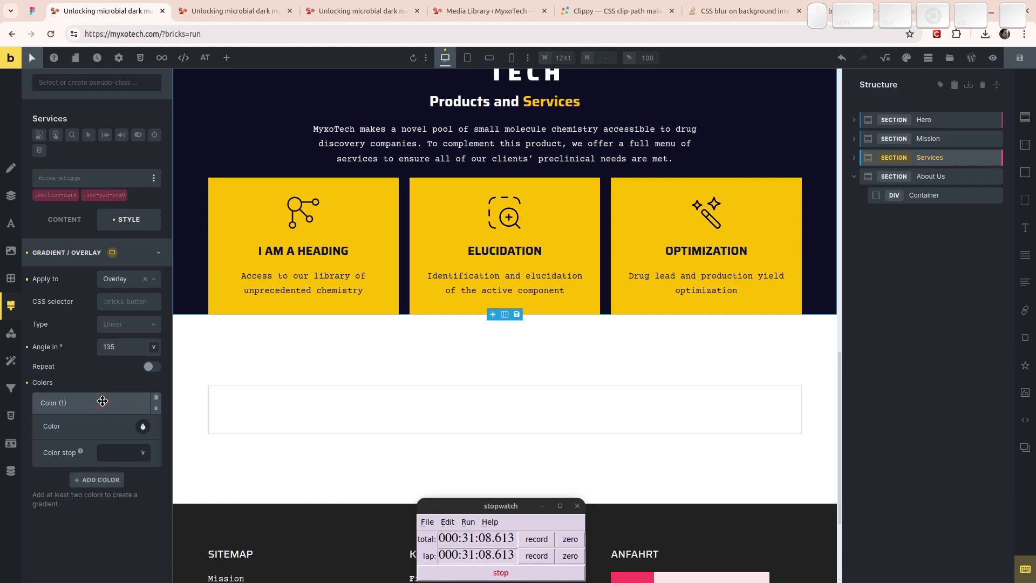
click(143, 426)
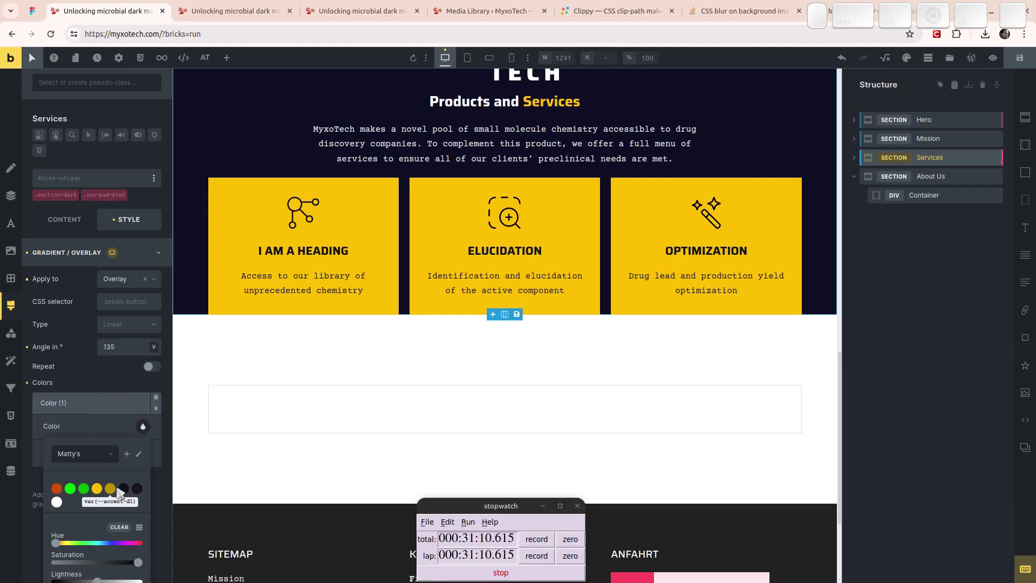
click(123, 490)
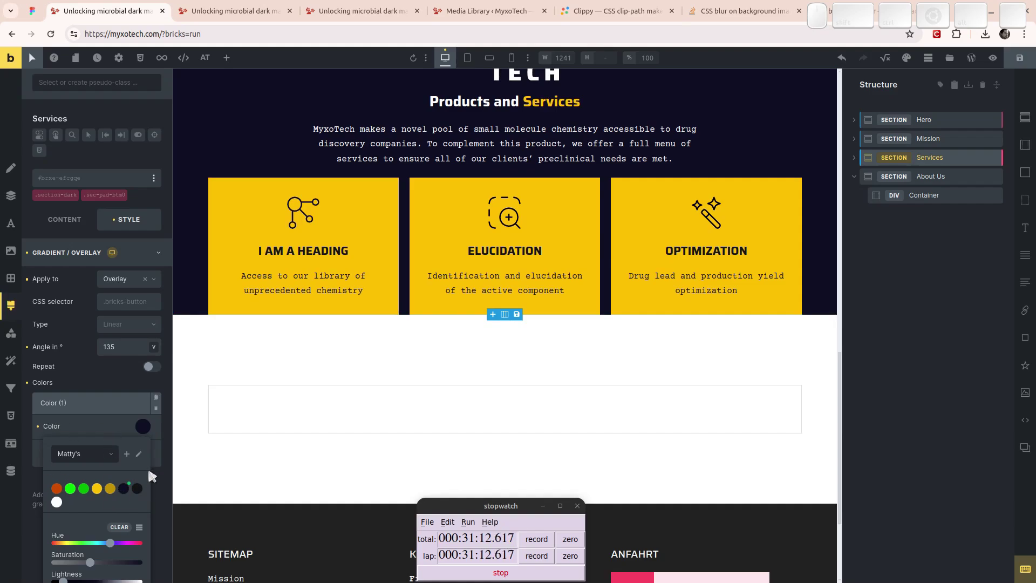
click(89, 405)
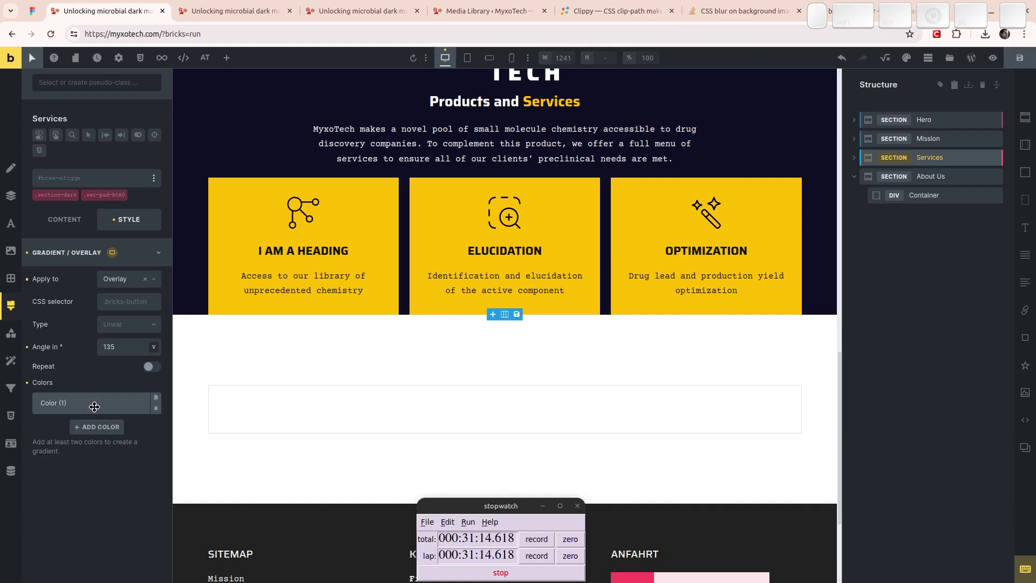
click(89, 404)
click(97, 479)
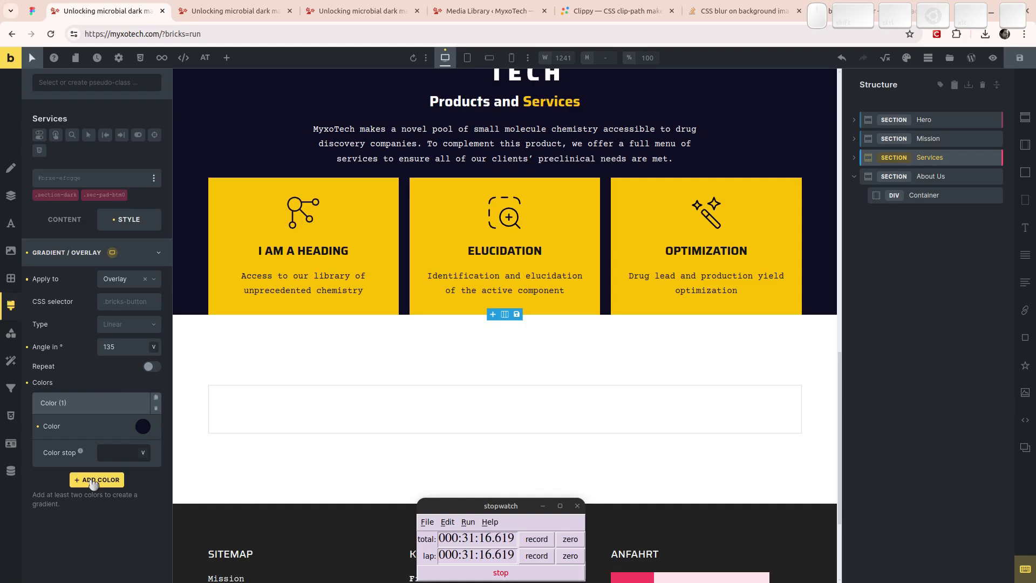
click(143, 450)
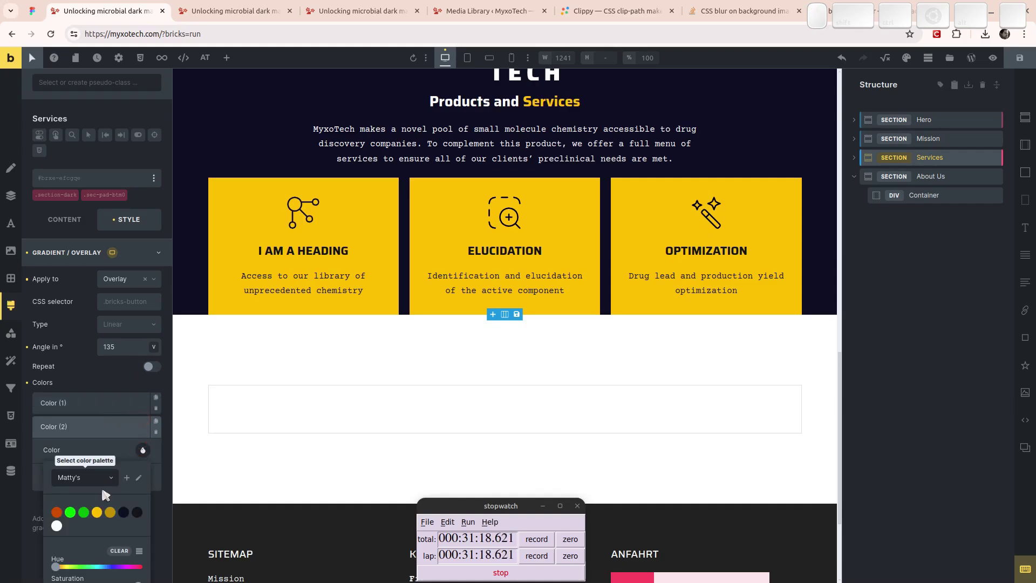
click(57, 526)
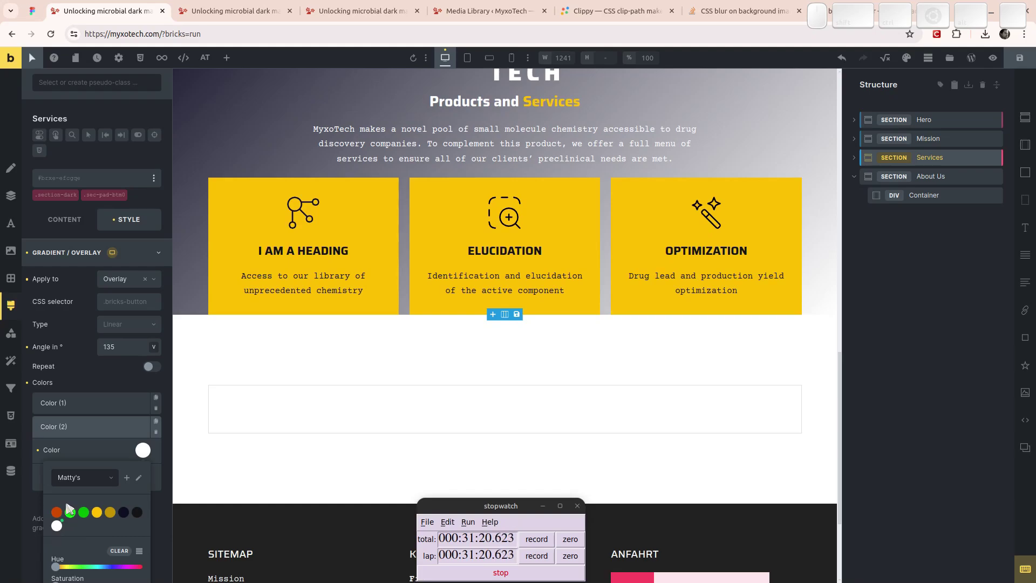
Step: Set the color stops of both the navy and the white gradient colors to 80
click(111, 407)
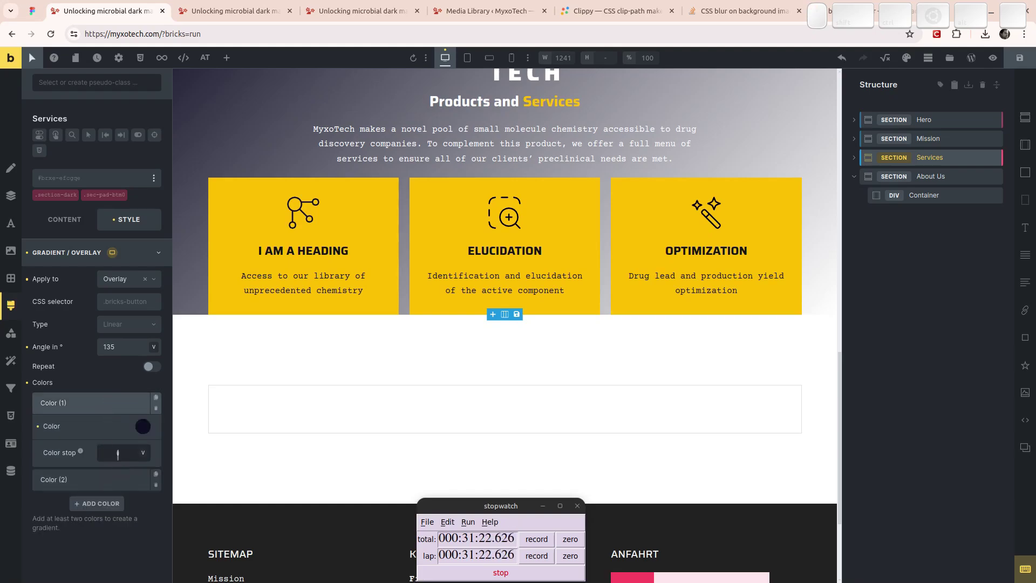
click(149, 453)
text(80)
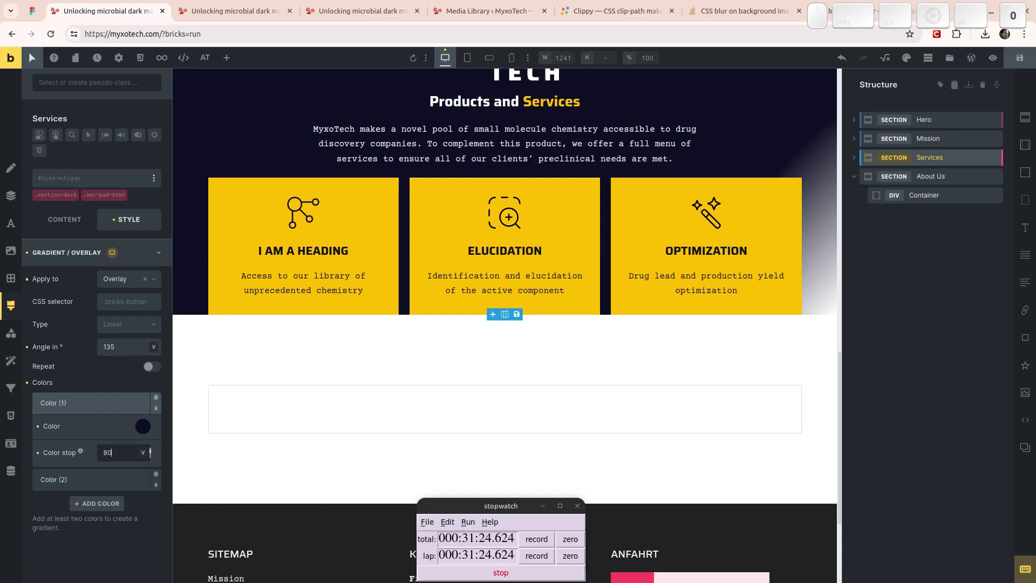
click(120, 481)
click(123, 477)
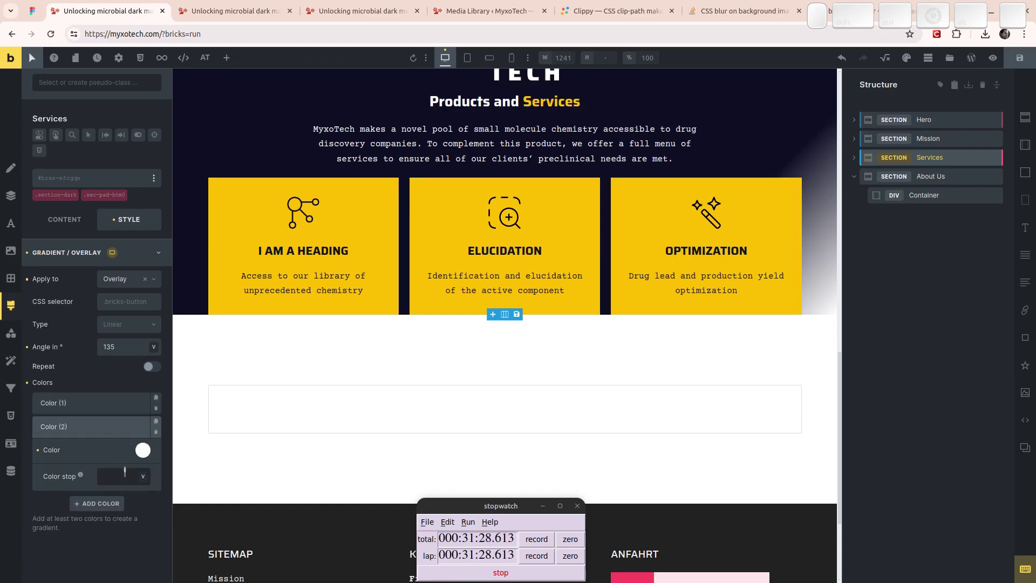
text(80)
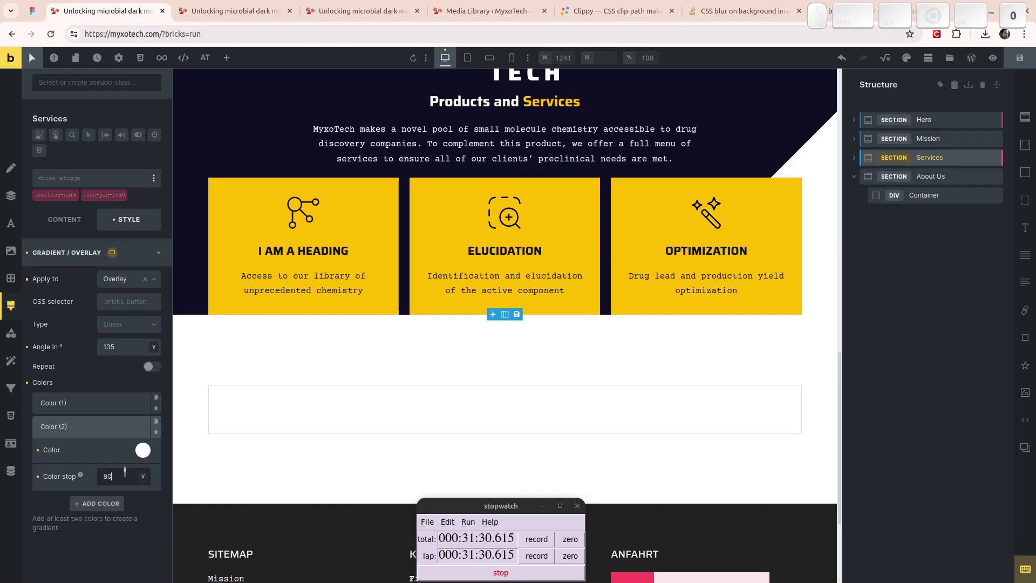
Step: Increase the overlay gradient's angle to 180° so the split between navy and white runs horizontally behind the service cards
scroll(734, 330, up, 5)
scroll(805, 280, down, 4)
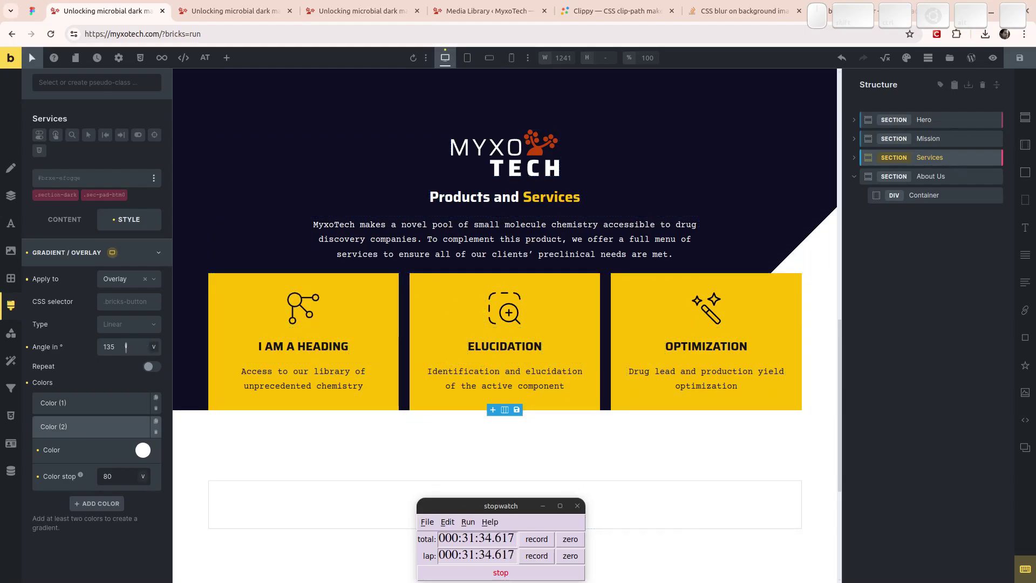
click(161, 354)
key(Up)
key(Up)
key(Up)
key(Up)
key(Up)
key(Up)
key(Up)
key(Up)
key(Up)
key(Up)
key(Up)
key(Up)
key(Up)
key(Up)
key(Up)
key(Up)
key(Up)
key(Up)
key(Up)
key(Up)
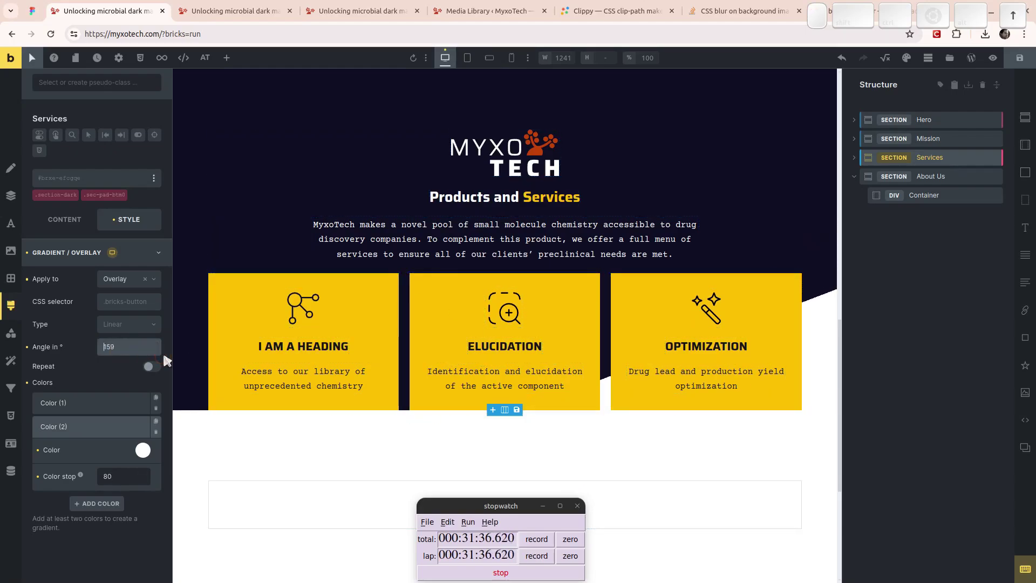
key(Up)
key(Up)
key(Up)
key(Up)
key(Up)
key(Up)
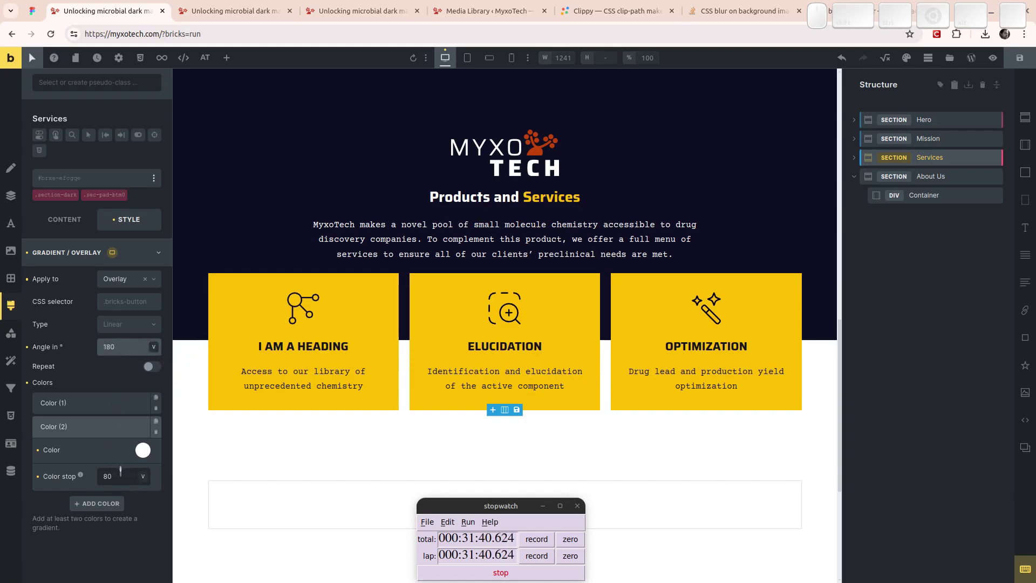
Step: Set the color stops of both the white and the navy gradient colors to 85
click(134, 479)
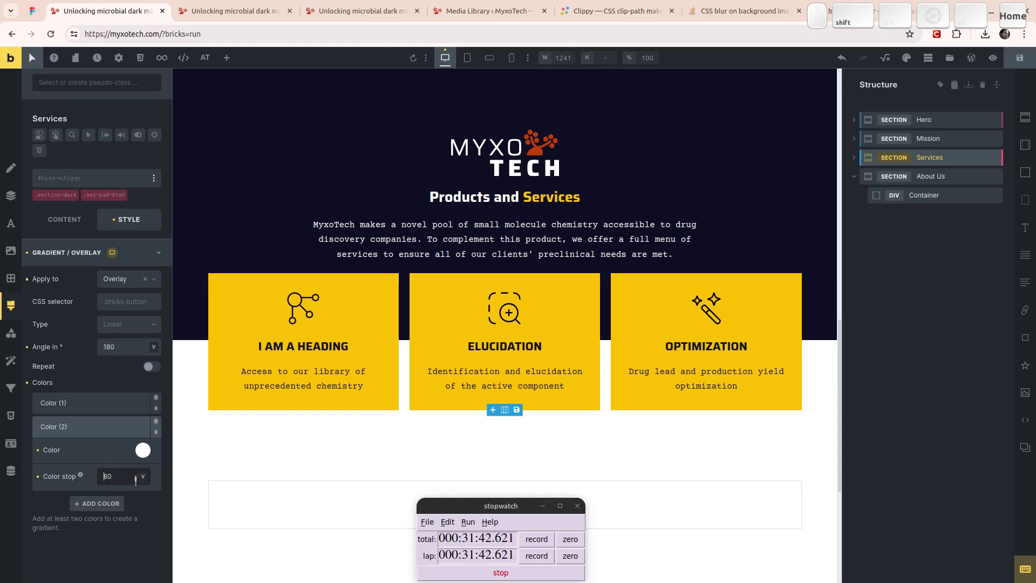
key(BackSpace)
text(5)
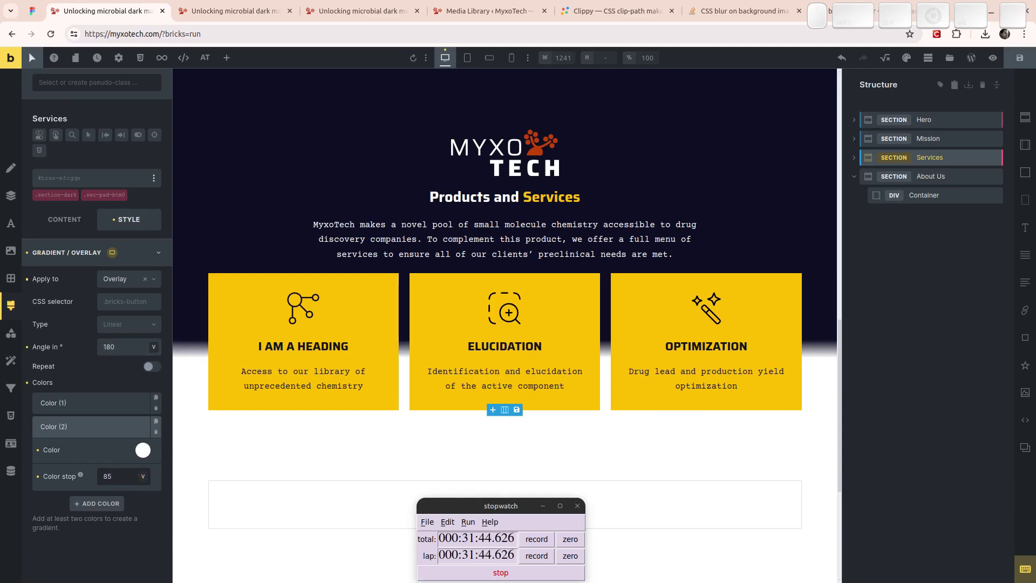
click(97, 404)
click(122, 451)
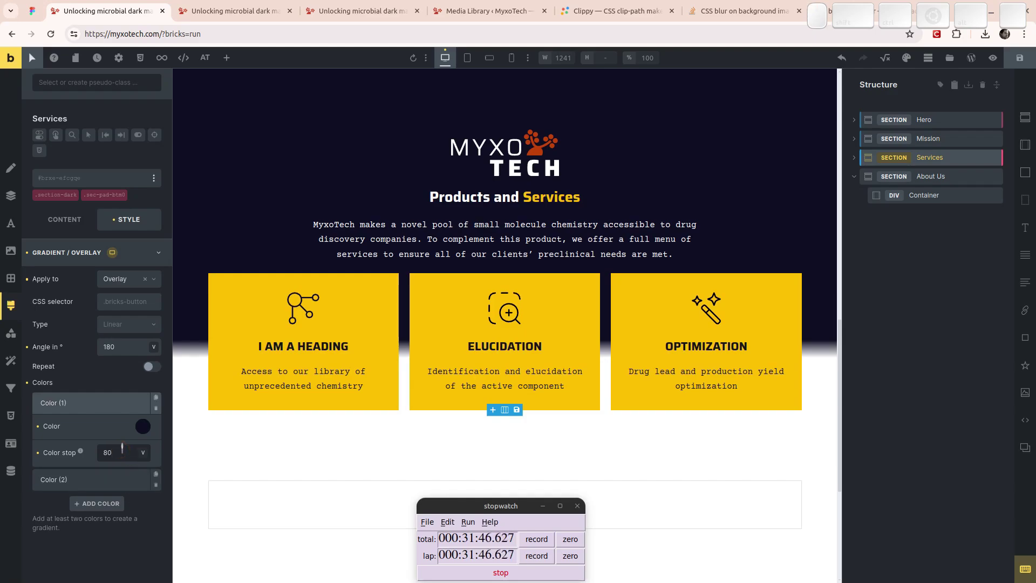
key(BackSpace)
text(5)
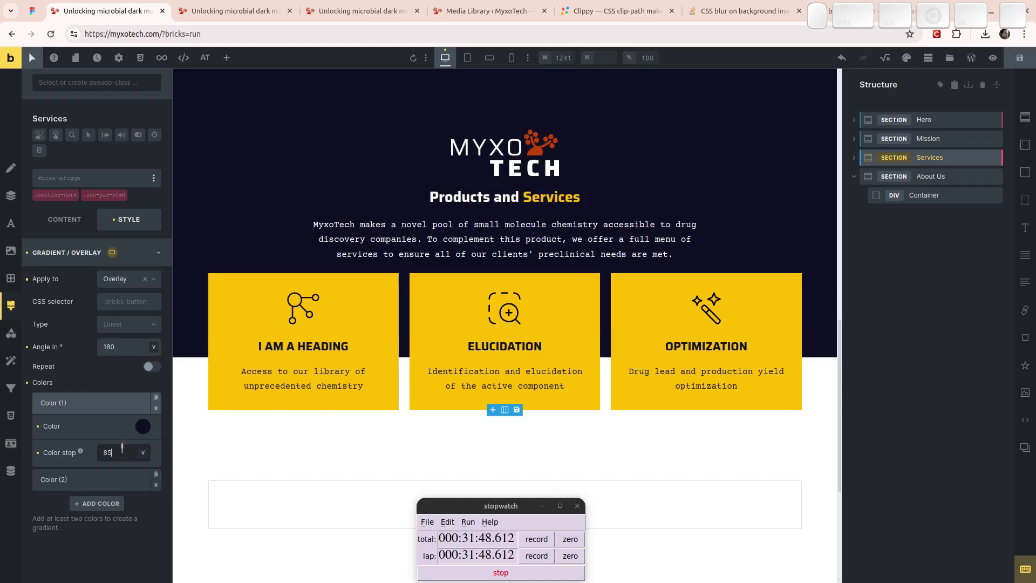
Step: Set the color stop of the navy gradient color to var(--overlap-inset)
key(BackSpace)
key(BackSpace)
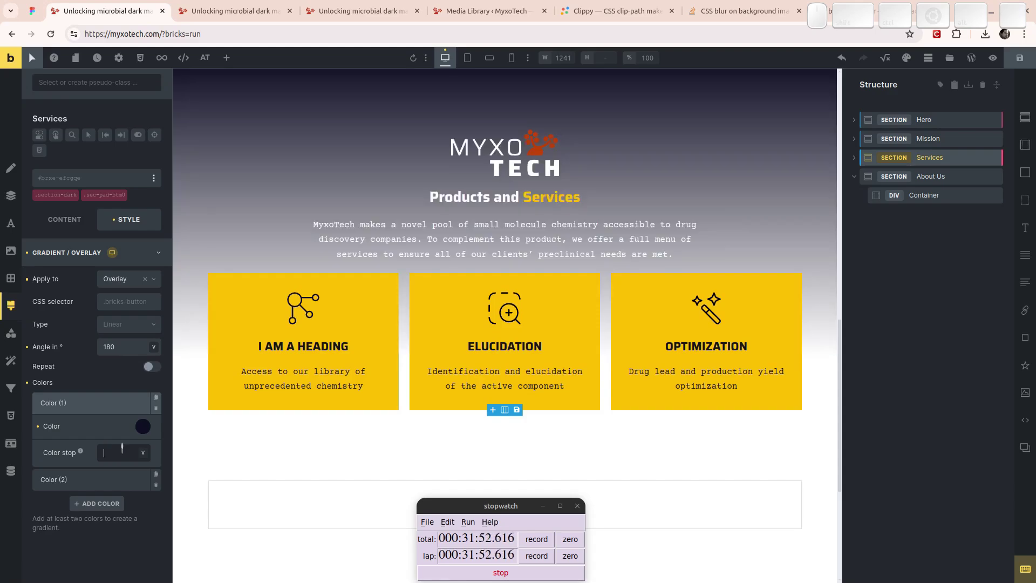
text(overlap-)
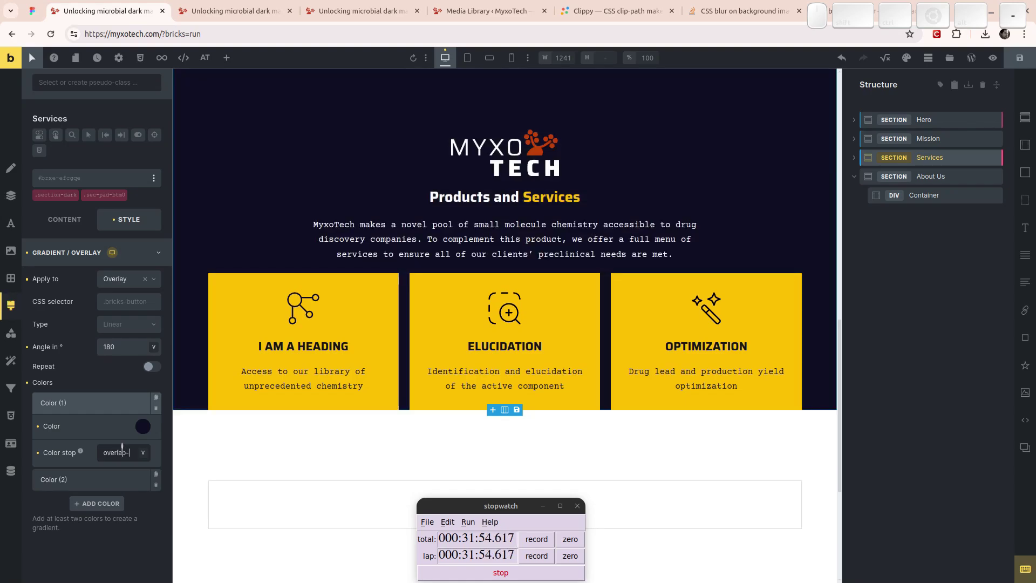
text(inset)
key(ctrl+a)
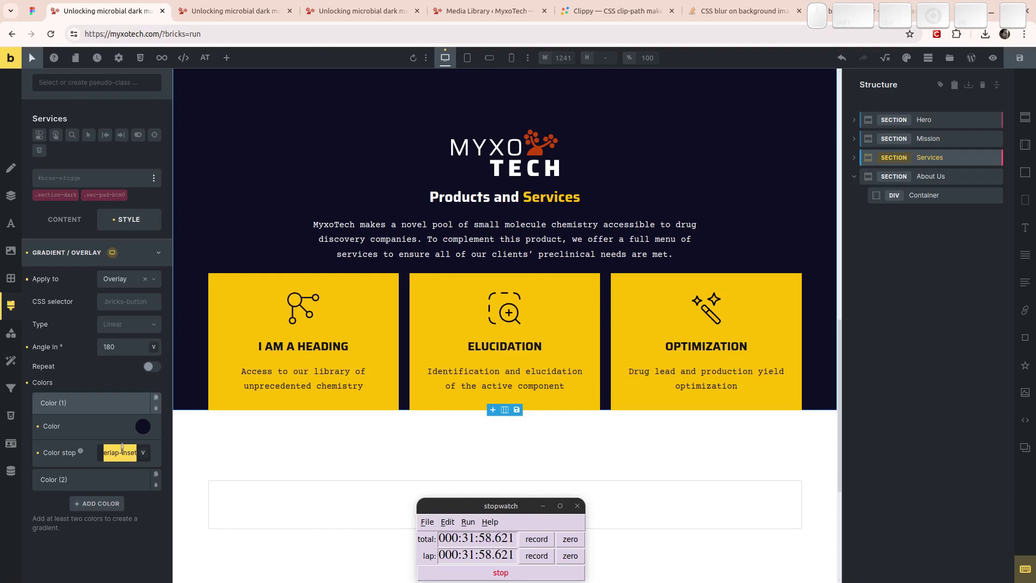
text(v)
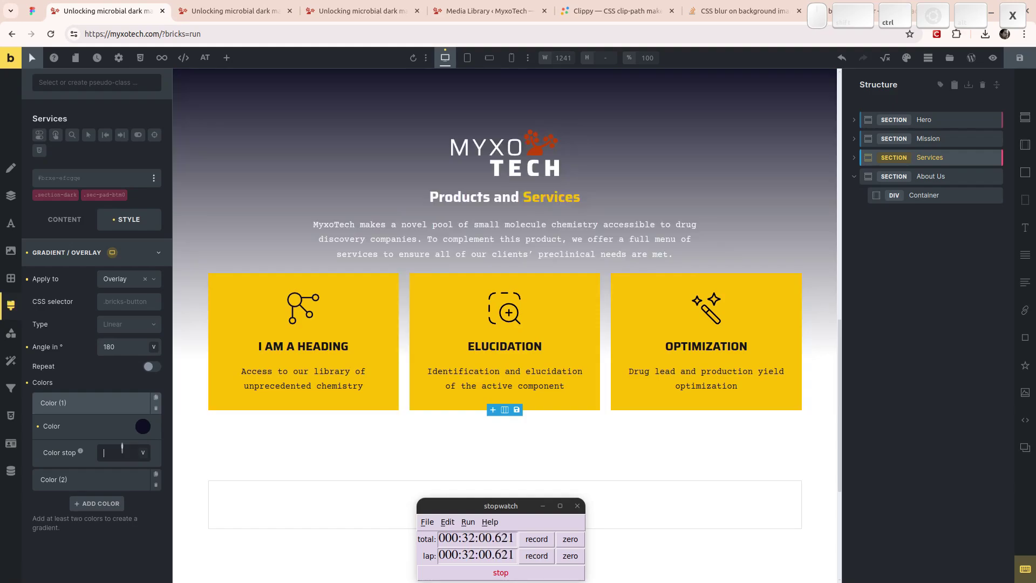
text(ar(--)
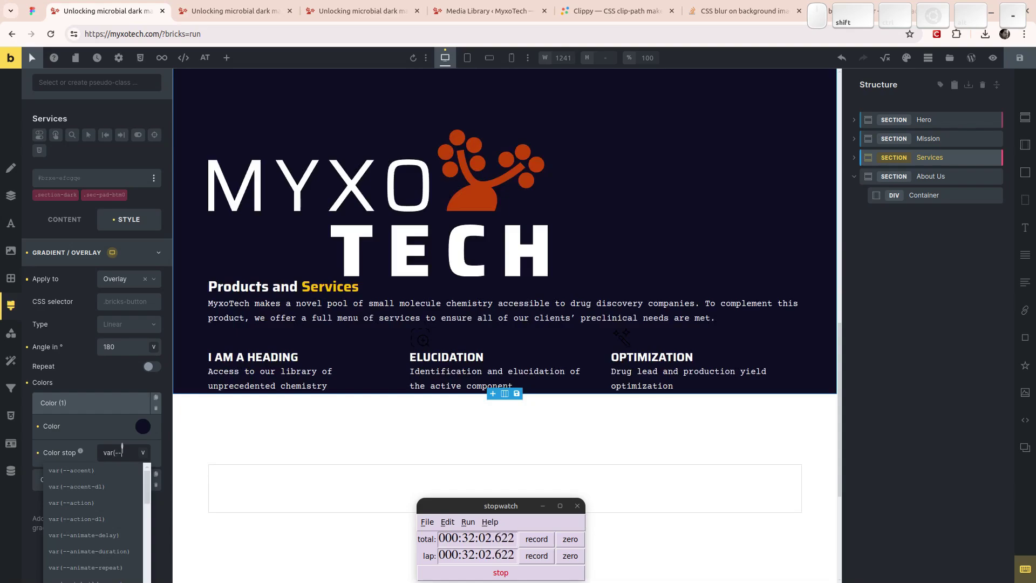
text(bl)
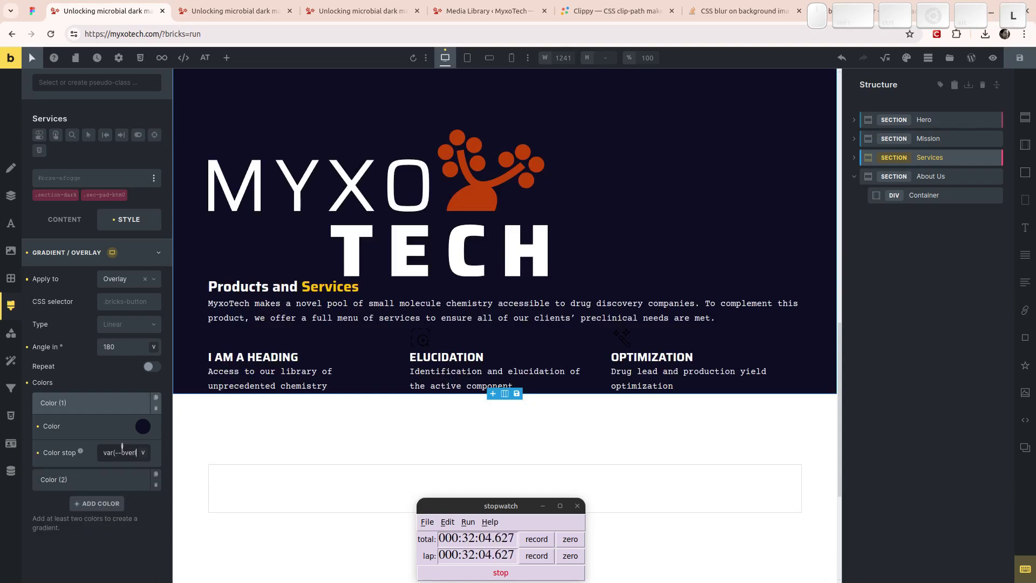
text(erlap-inset))
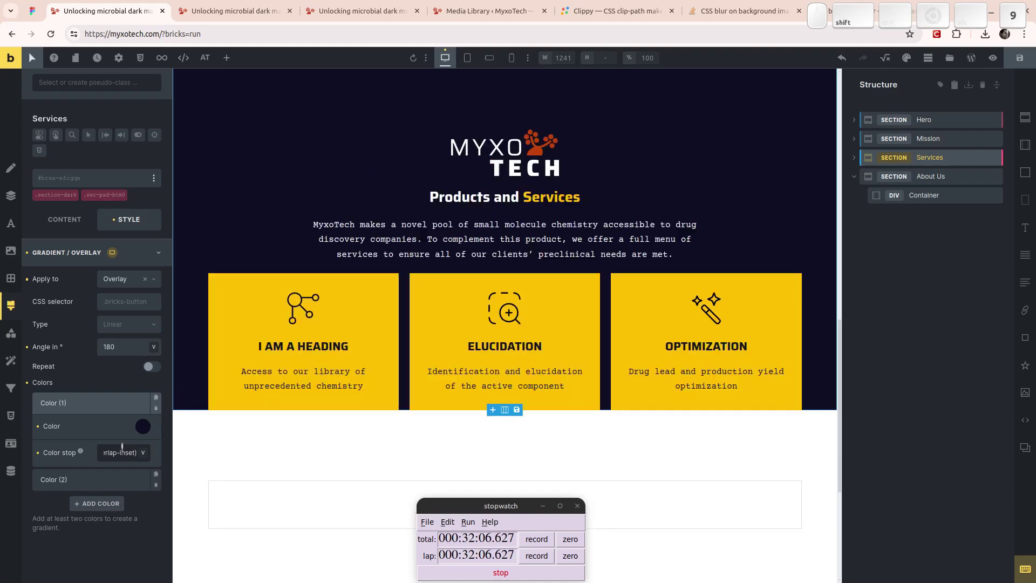
Step: Set the color stop of the white gradient color to var(--overlap-inset) as well
click(108, 479)
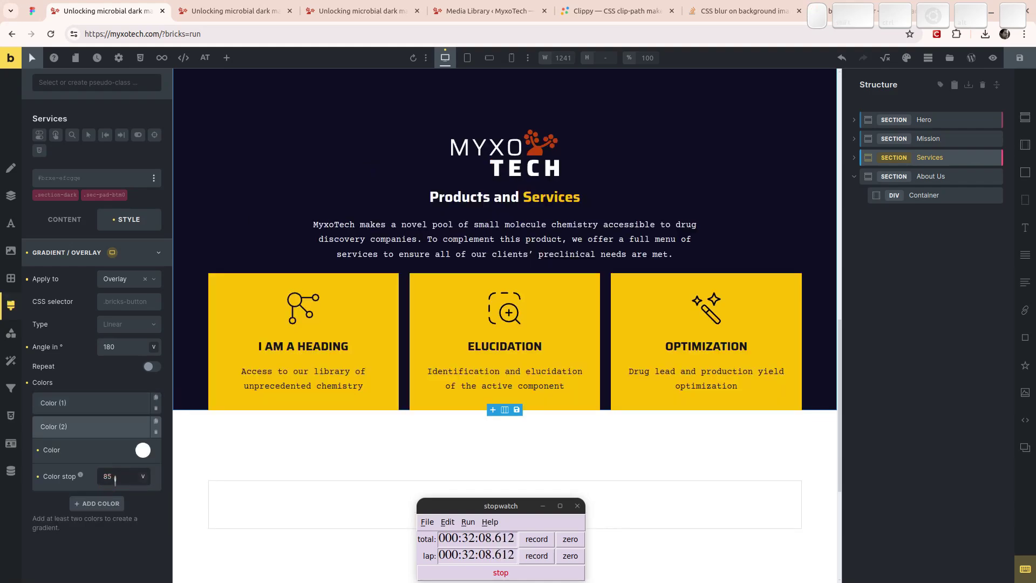
key(ctrl+a)
key(ctrl+v)
key(Tab)
key(Home)
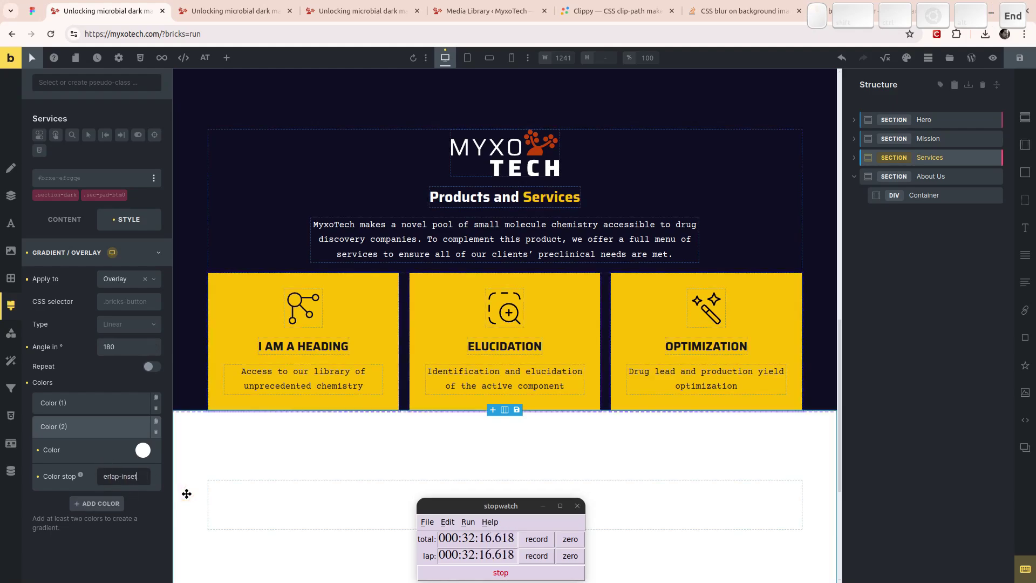
key(shift+End)
text(var()
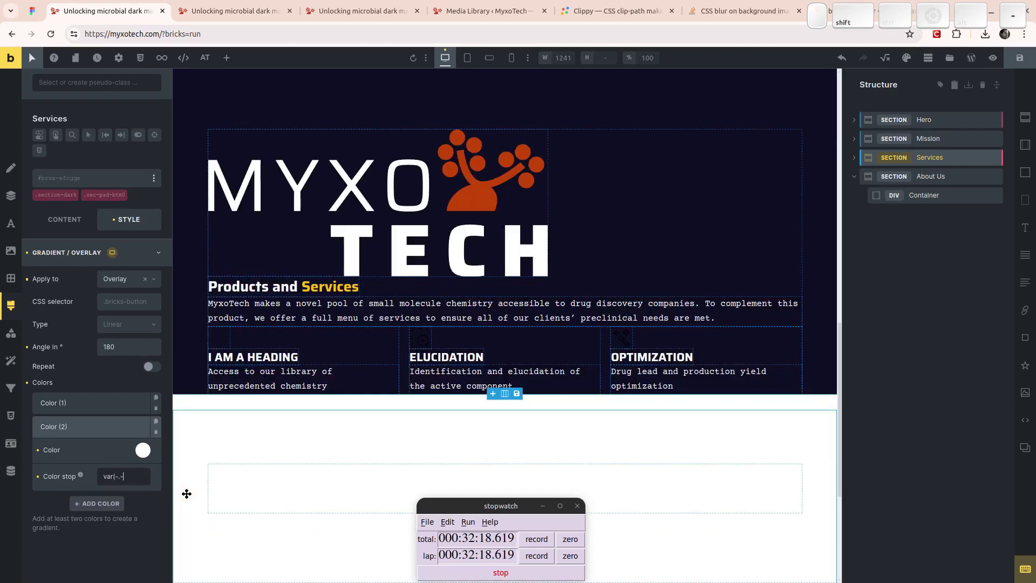
key(ctrl+v)
text())
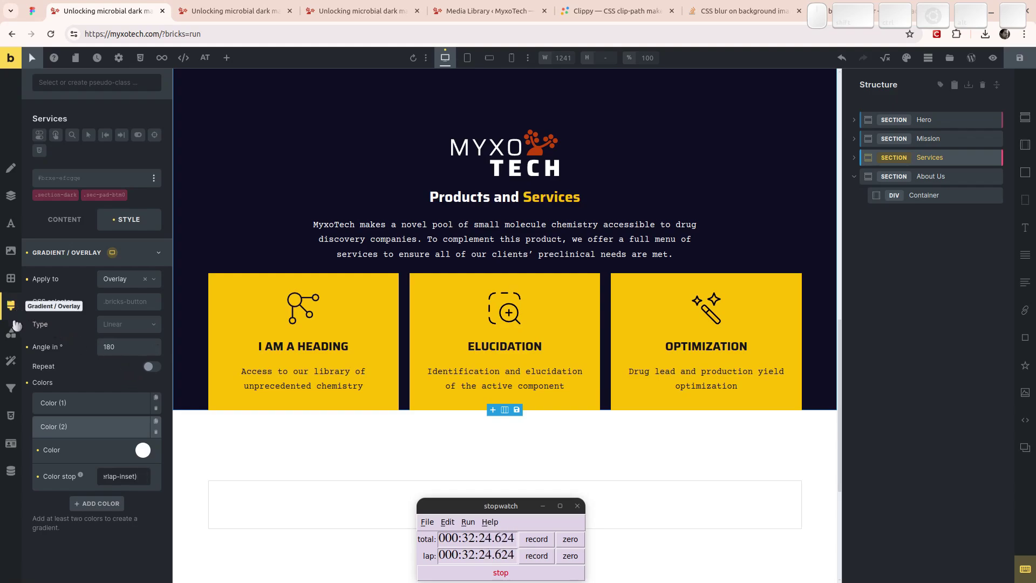
Step: Add a %root% rule to the Services section's custom CSS that defines --overlap-inset as 85%
click(11, 415)
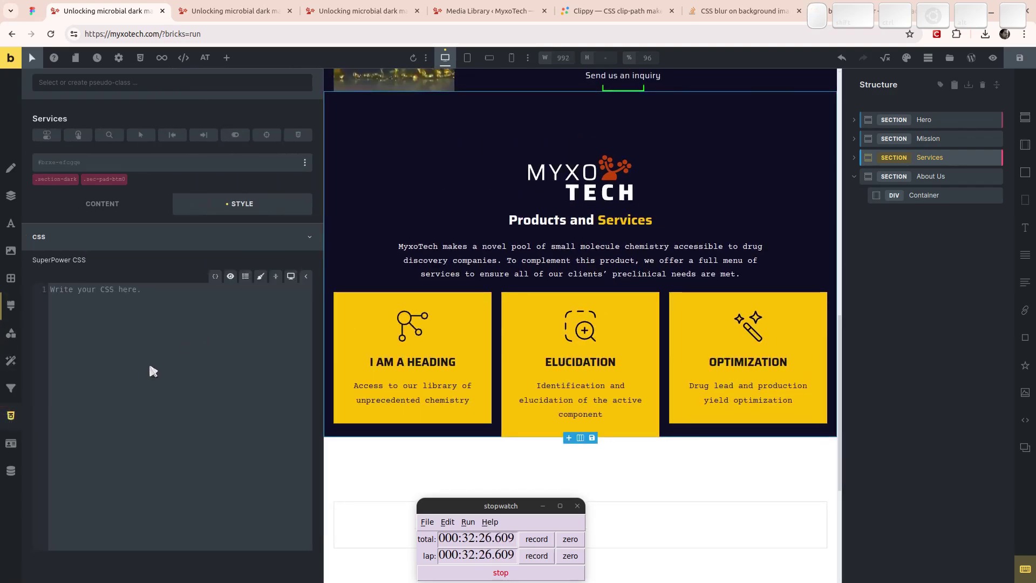
text(root)
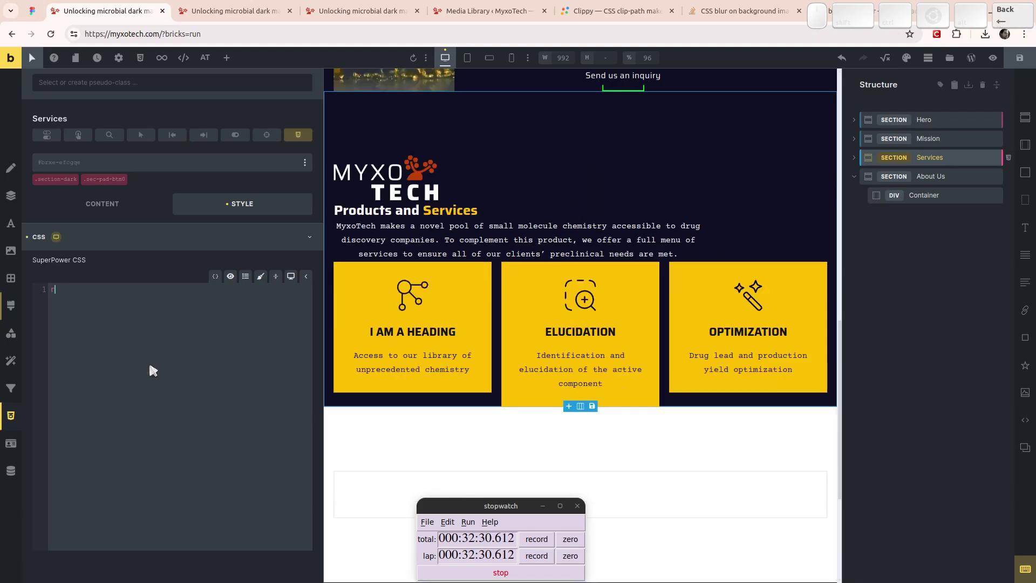
key(Tab)
text({)
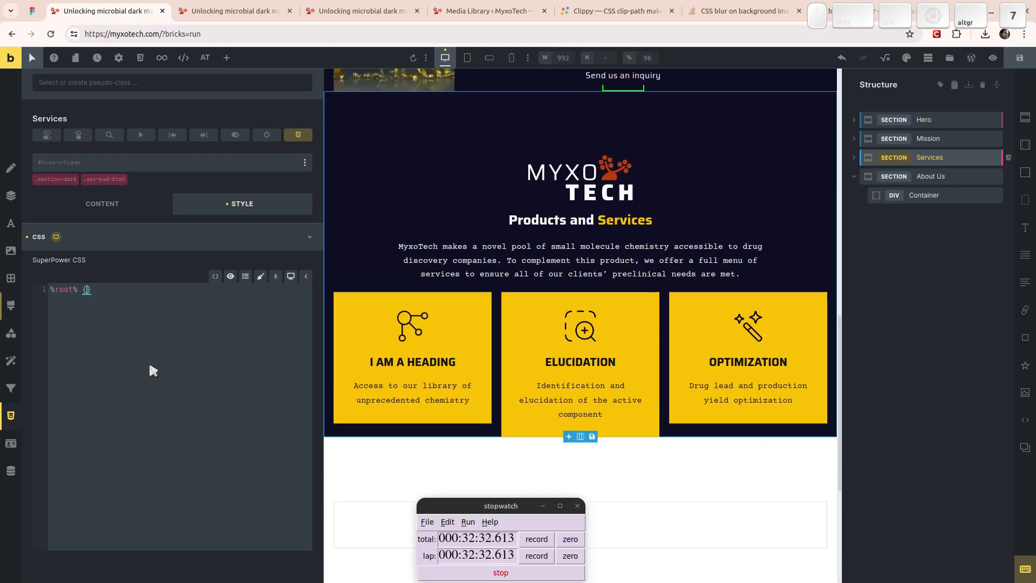
key(Return)
text(--overlap-inset)
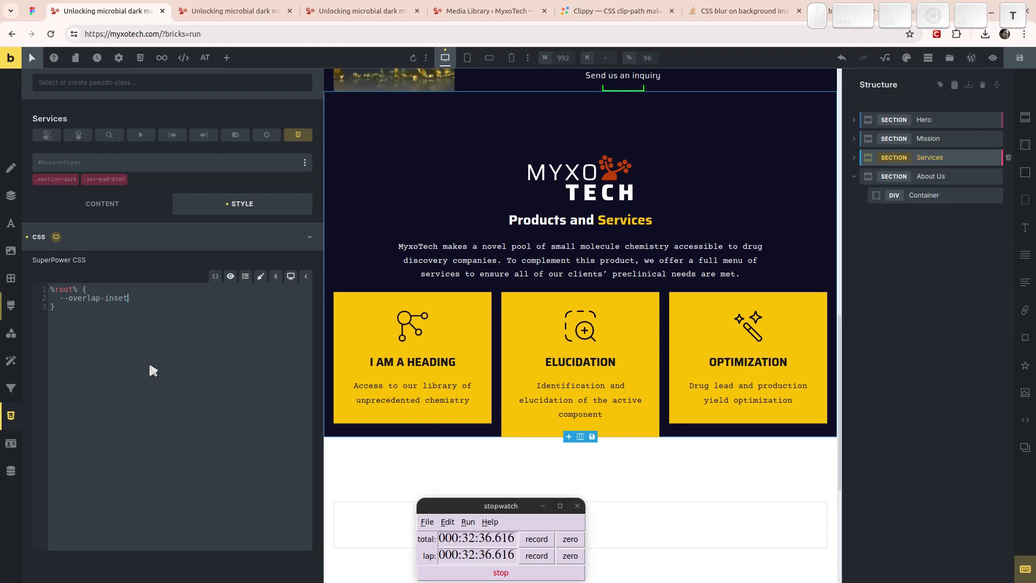
text(: 85;)
key(Left)
text(%)
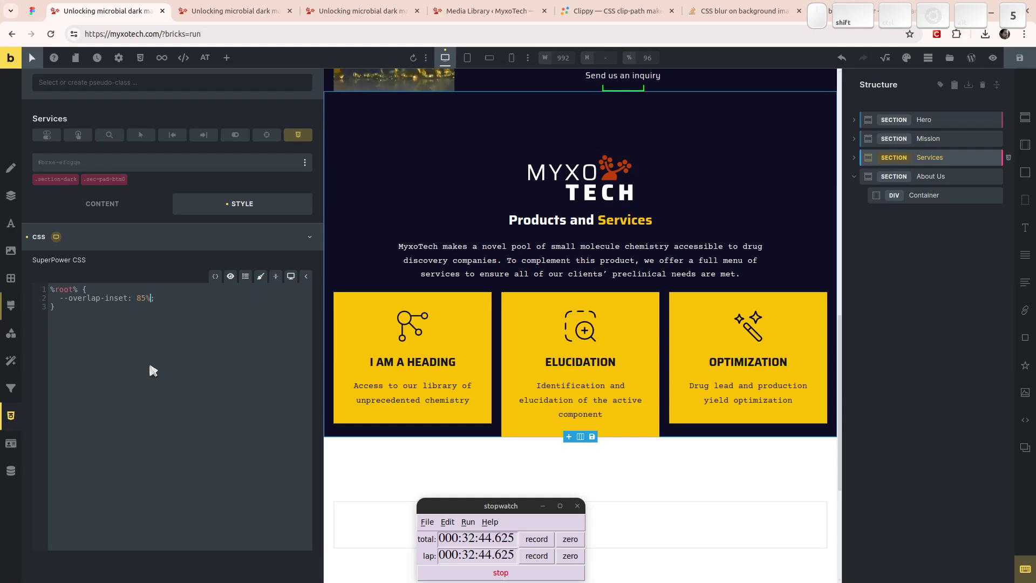
Step: Set the --overlap-inset variable to 80%
key(Left)
key(Left)
key(Left)
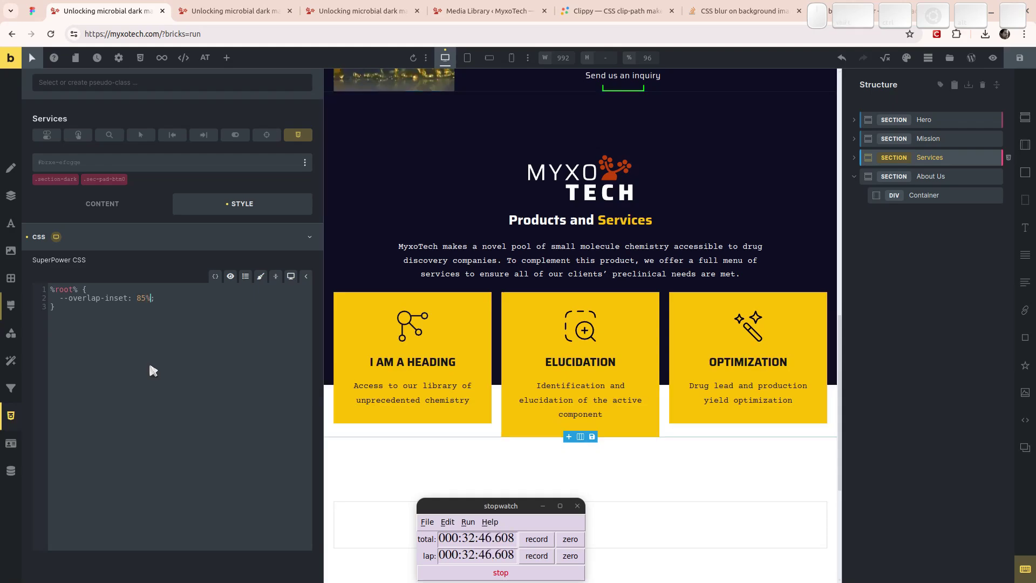
key(shift+Right)
key(shift+Right)
key(Left)
key(Right)
key(shift+Right)
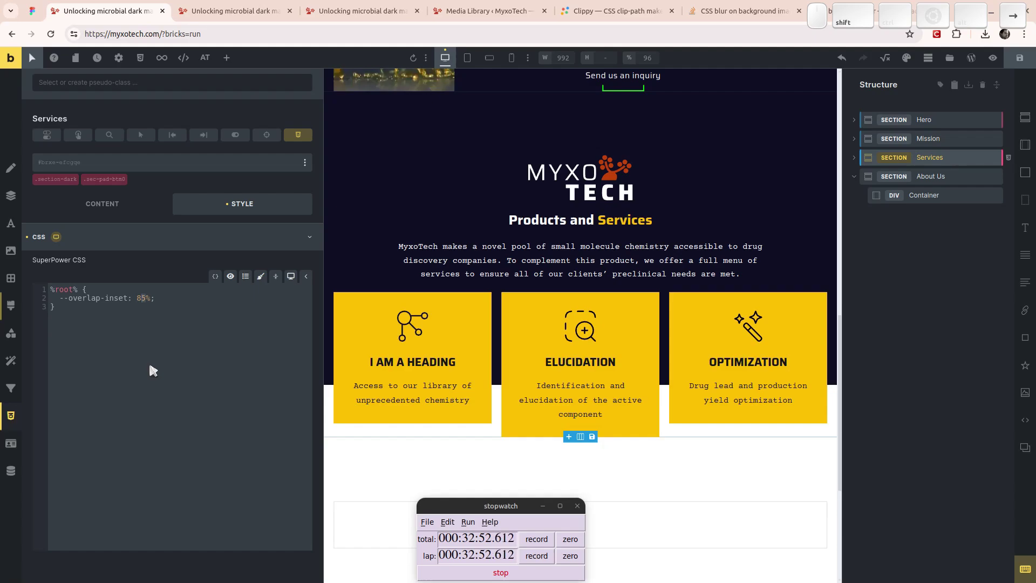
text(0)
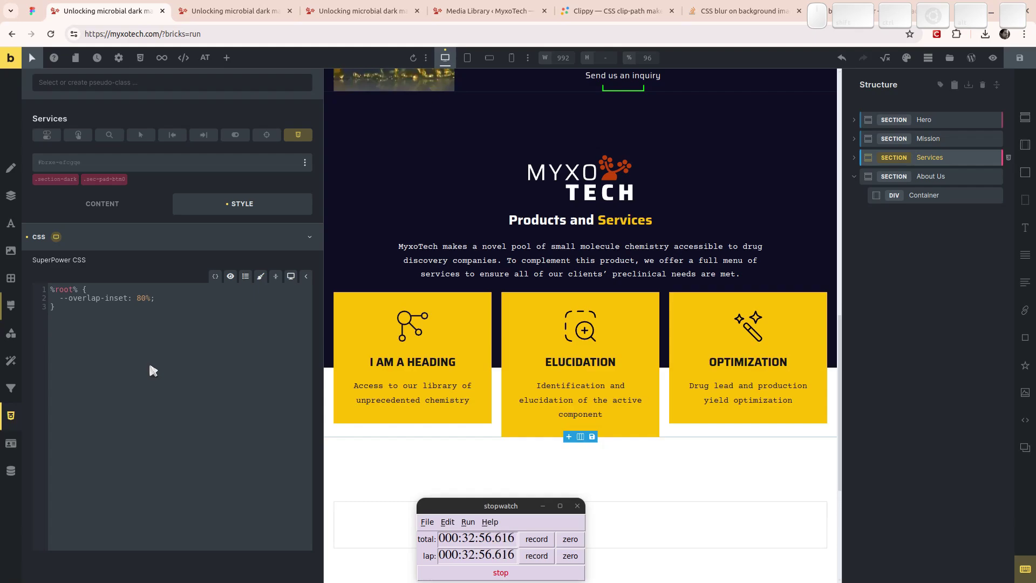
Step: Replace the percentage value of --overlap-inset with calc(100% - 5rem)
key(Right)
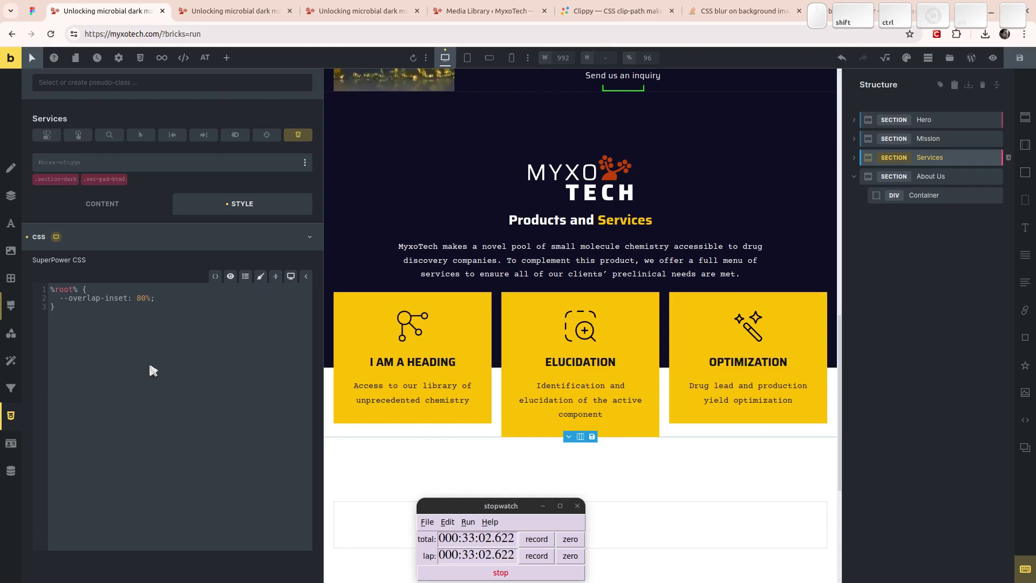
key(shift+Left)
key(shift+Left)
key(shift+Left)
text(calc(100%)
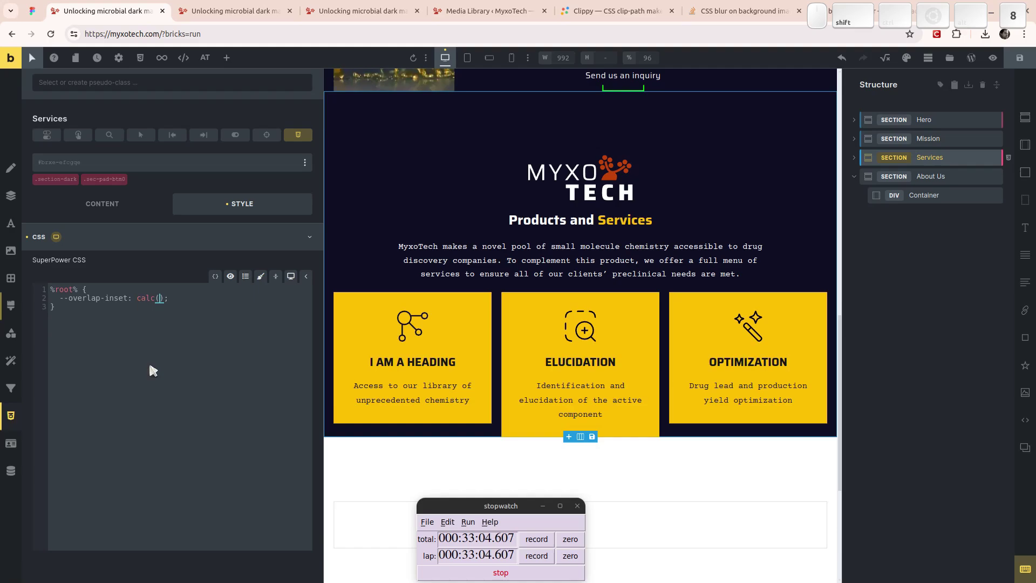
text( - 5rem;)
key(BackSpace)
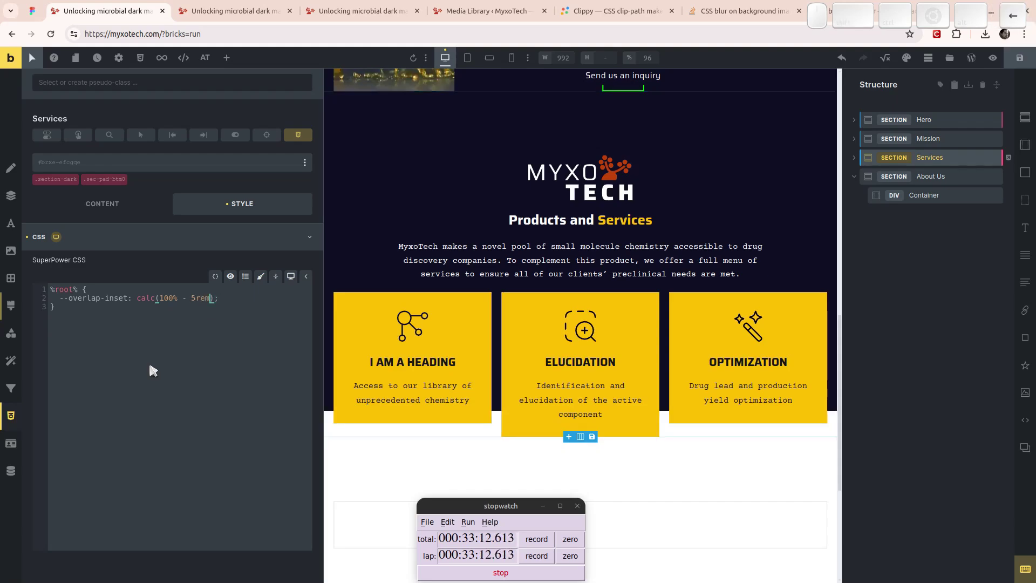
Step: Increase the length subtracted in the --overlap-inset calculation to 15rem
key(Left)
key(Left)
key(Left)
key(Left)
key(Left)
text(1)
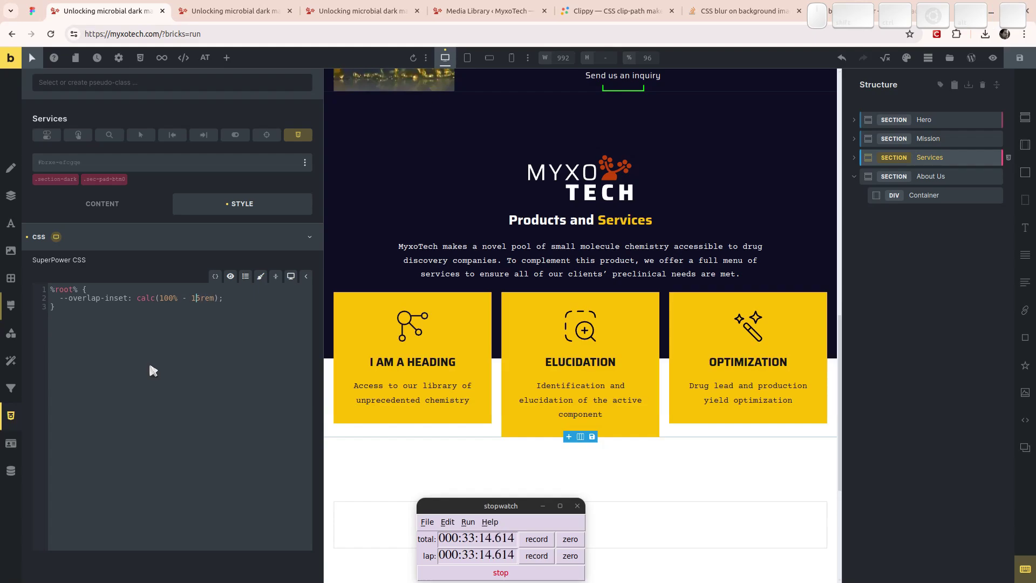
Step: Reduce the length subtracted in the --overlap-inset calculation to 12rem and check the overlap in the page preview
key(shift+Right)
text(4)
key(BackSpace)
text(3)
key(BackSpace)
text(1)
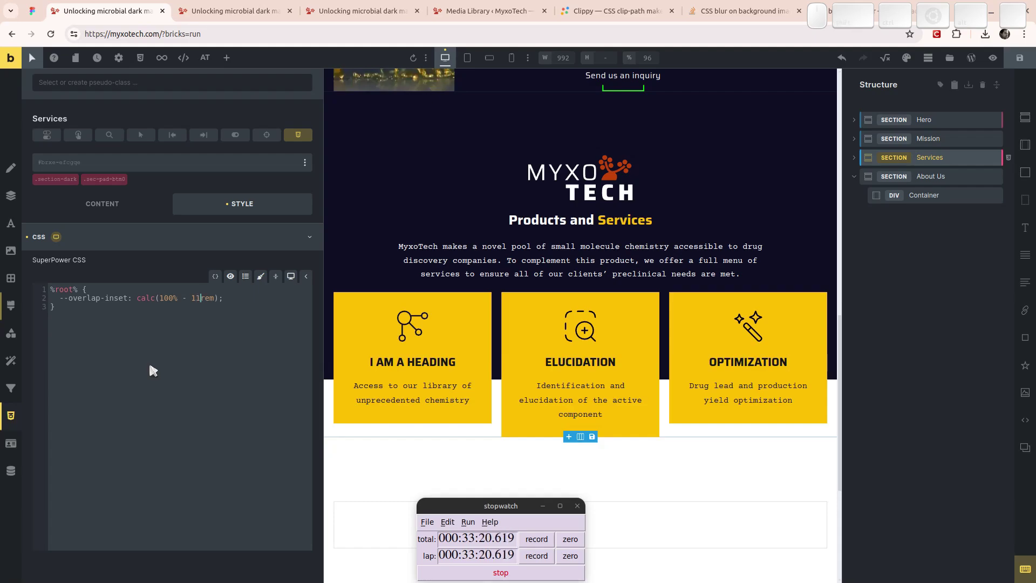
key(BackSpace)
text(2)
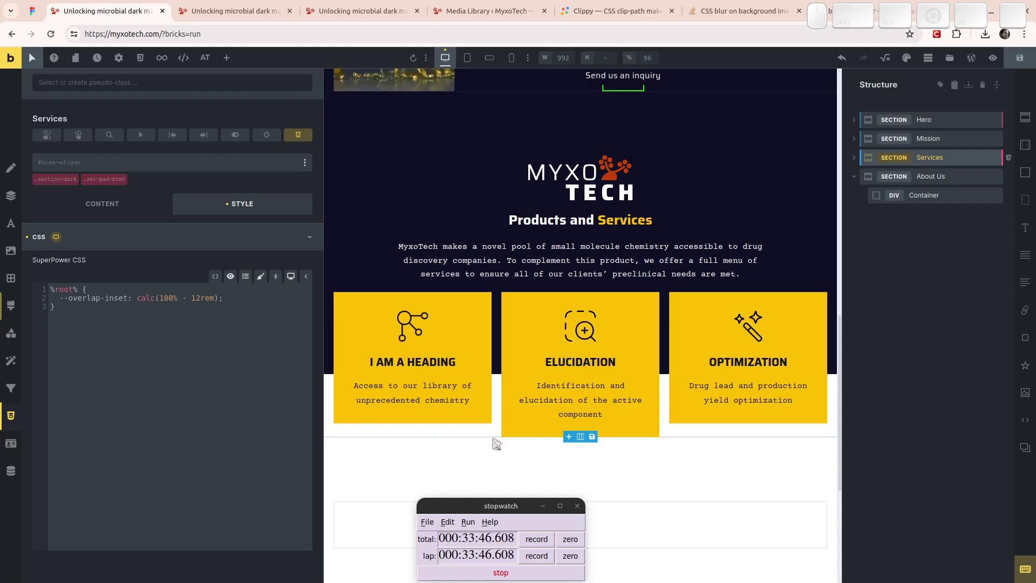
key(ctrl+p)
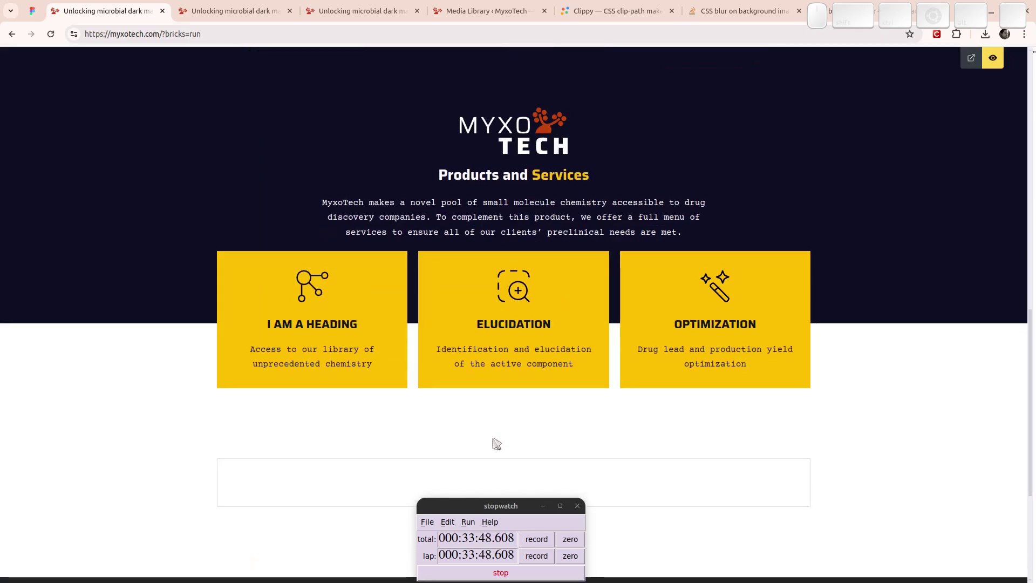
key(ctrl+p)
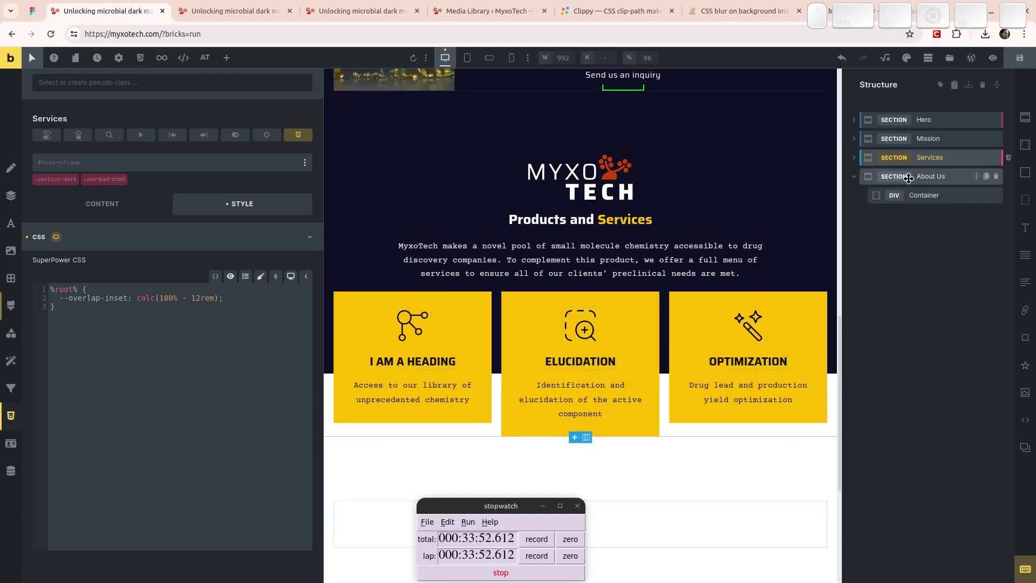
Step: Expand the Services section in the structure, collapse its three Default Cards and select the Service Cards container
click(855, 157)
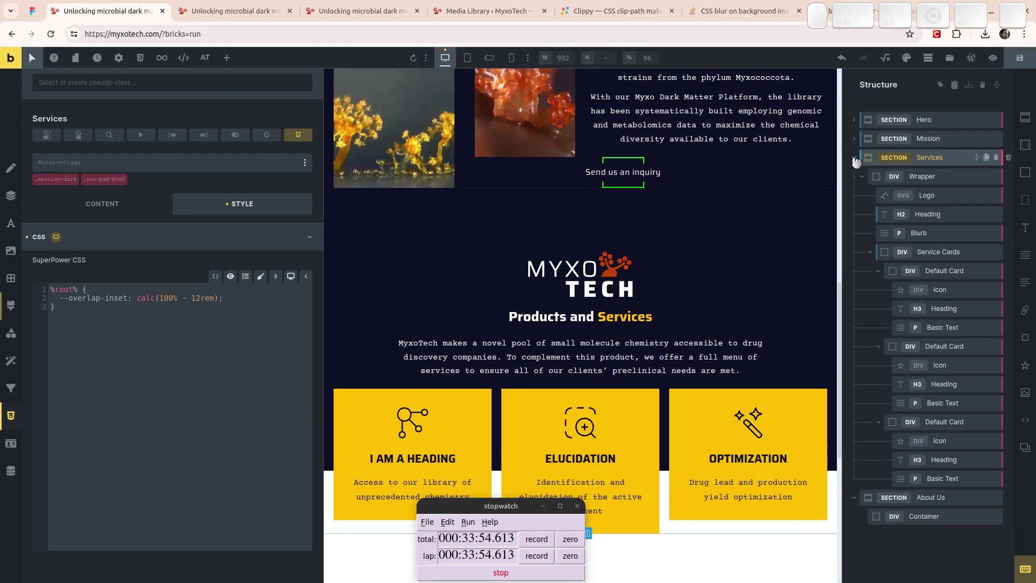
click(879, 254)
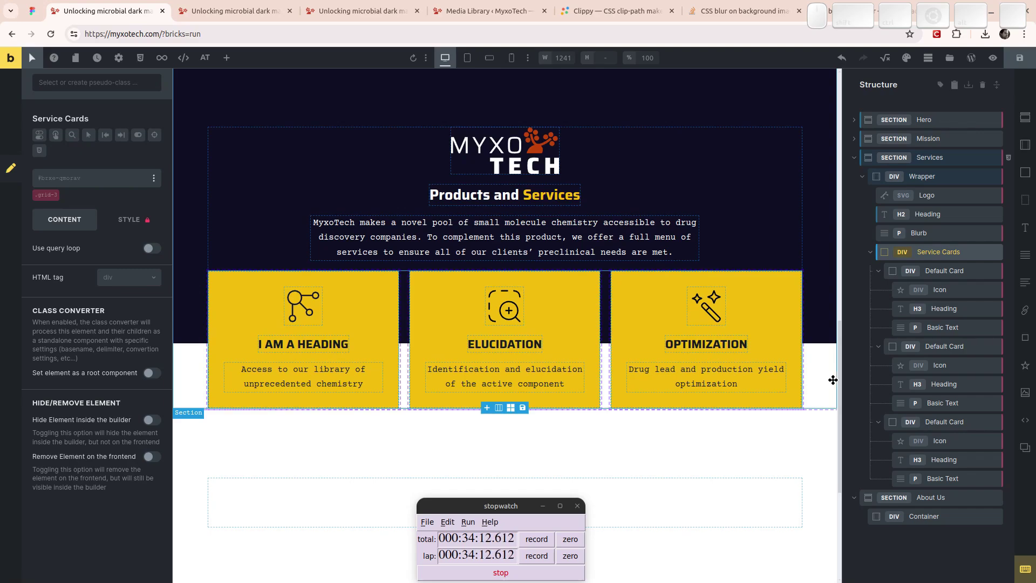
click(879, 272)
click(879, 291)
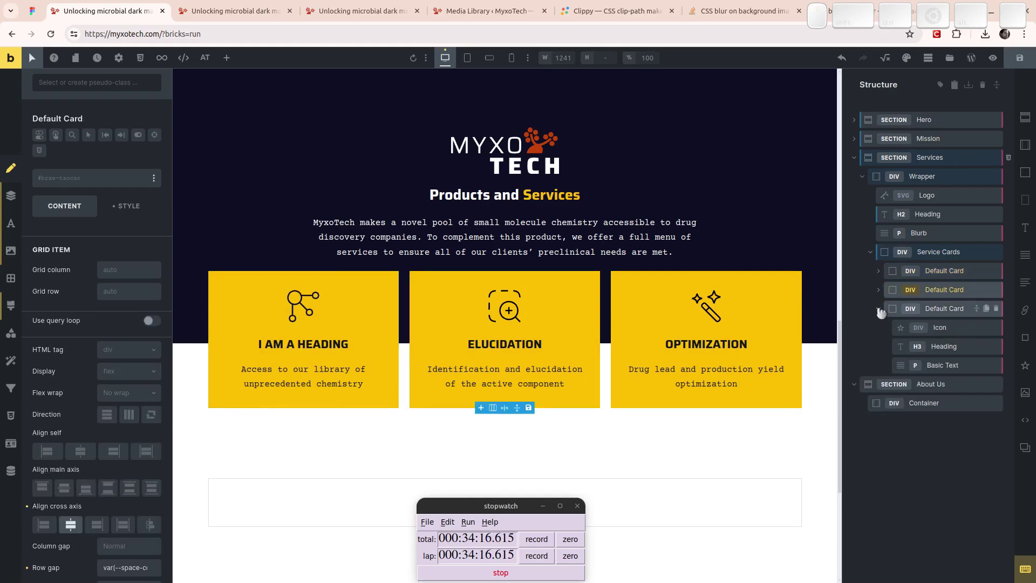
click(878, 309)
click(939, 252)
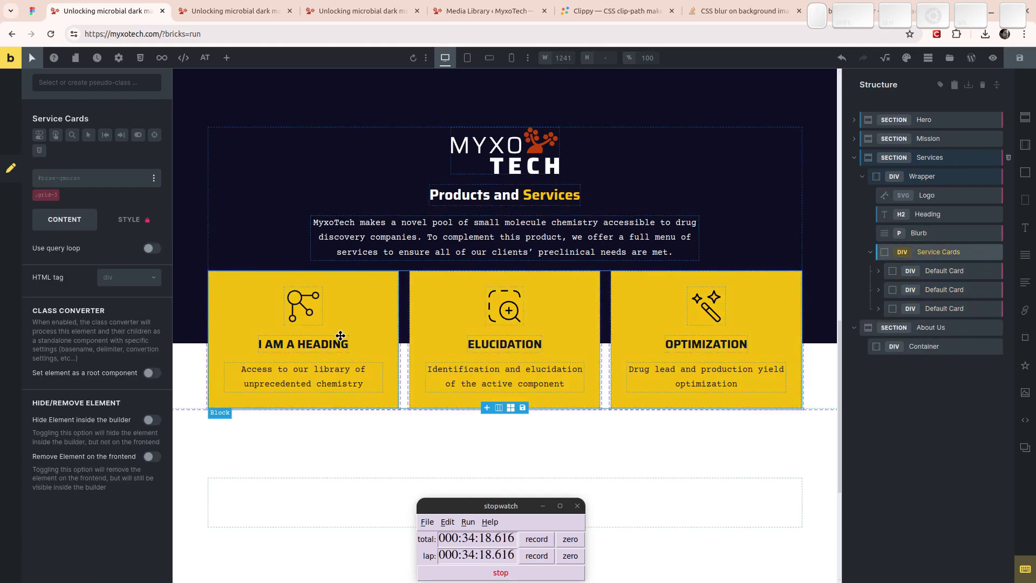
Step: Append the filler text "fjksdöflj köjfas" to the Elucidation card's description to lengthen that card
click(540, 383)
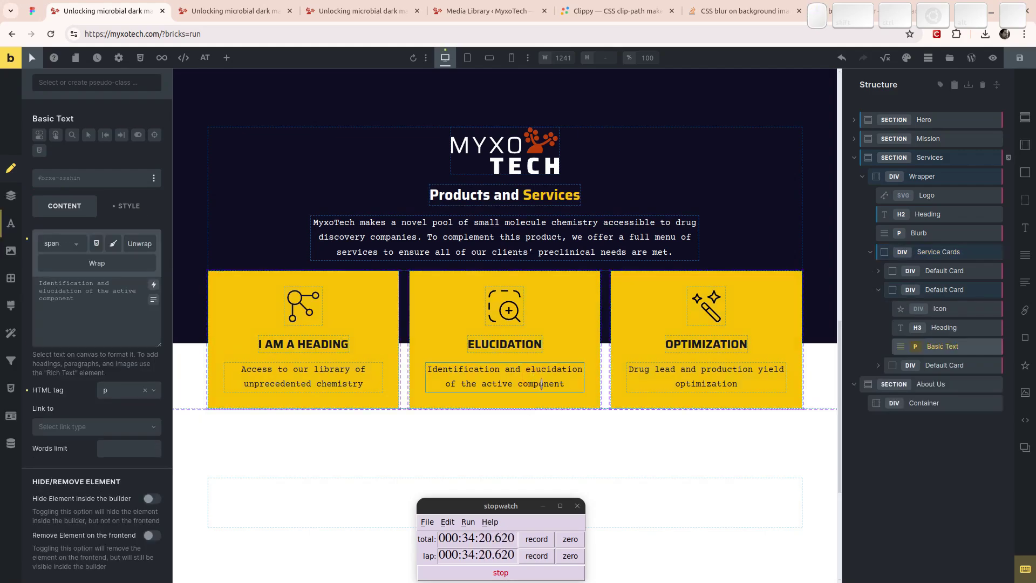
click(95, 316)
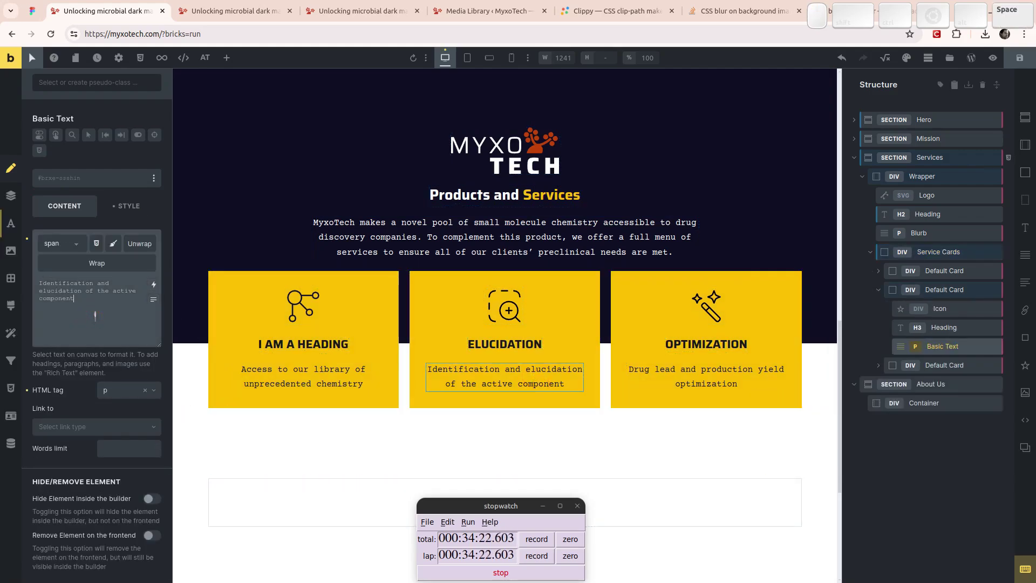
text(fjksdöflj köjfas)
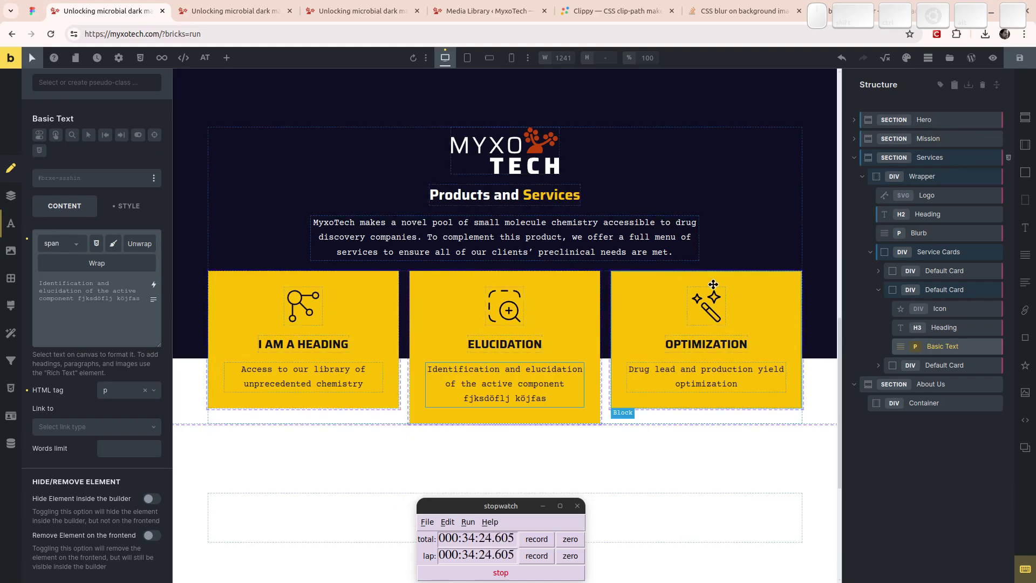
Step: Set the Service Cards container's item alignment to Stretch so the cards share equal height
click(938, 252)
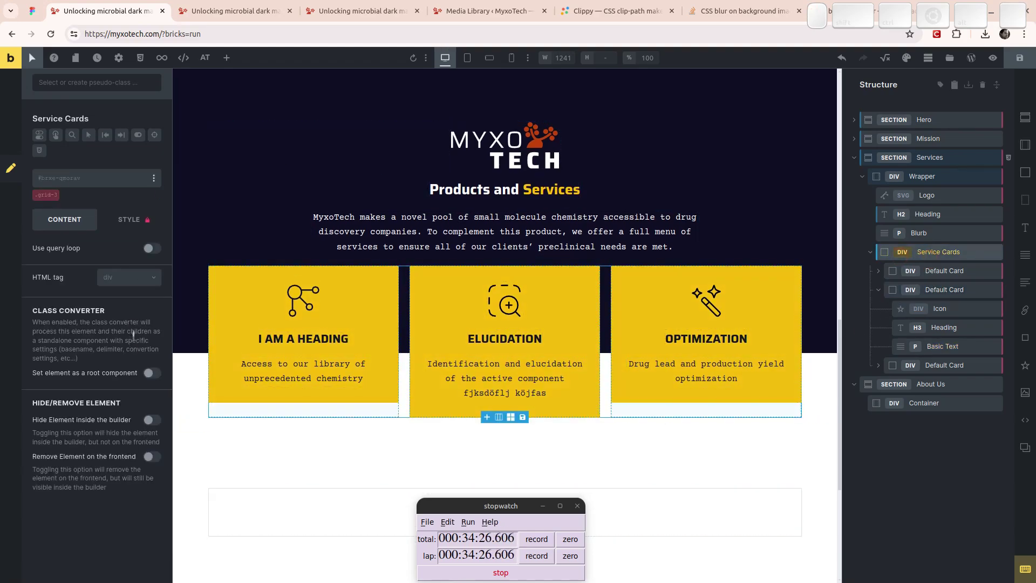
click(143, 221)
scroll(73, 416, down, 1)
scroll(73, 417, down, 4)
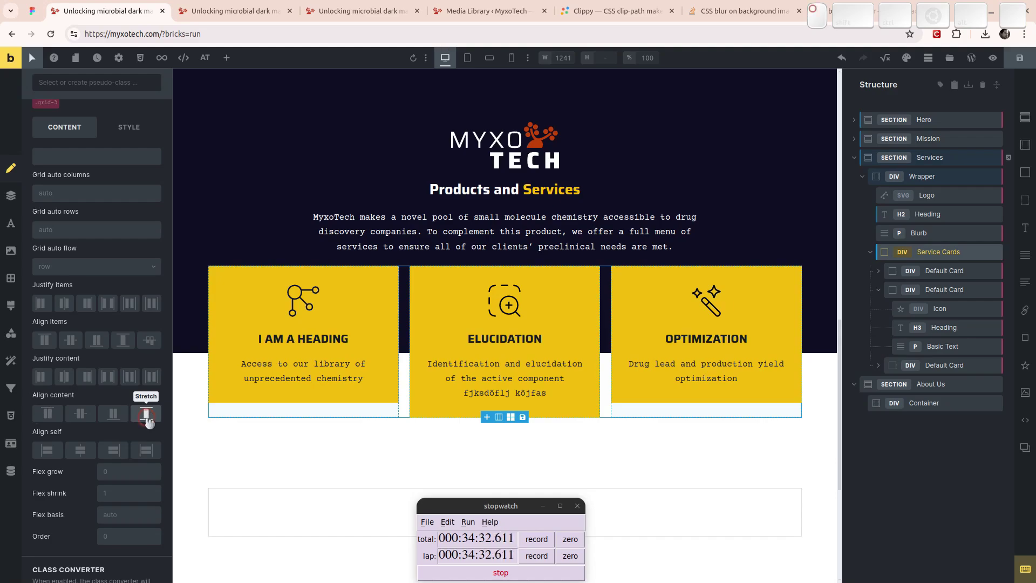
click(125, 342)
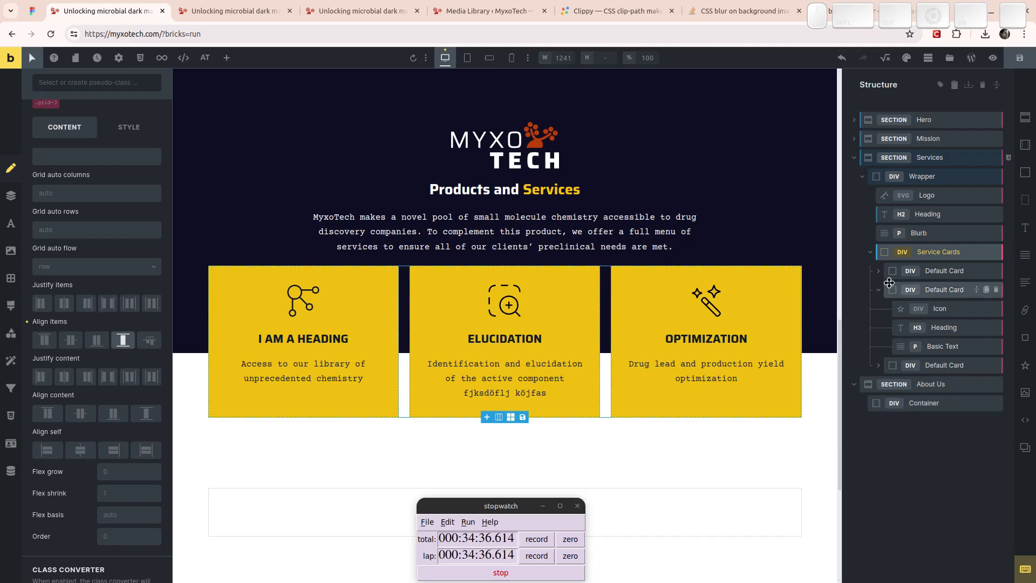
Step: Select the first Default Card in the Service Cards container and expand its child elements in the structure
click(940, 270)
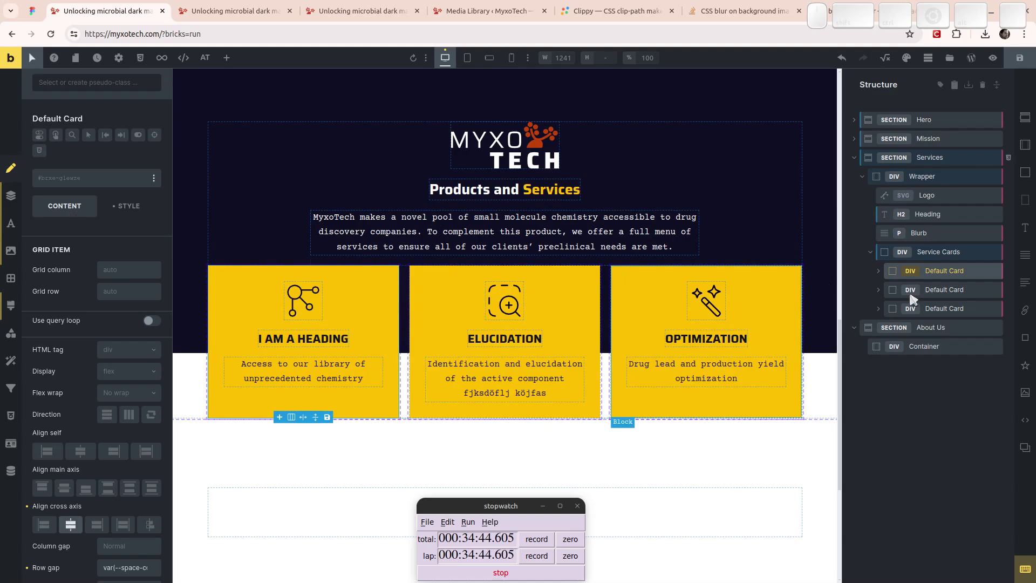
right_click(934, 271)
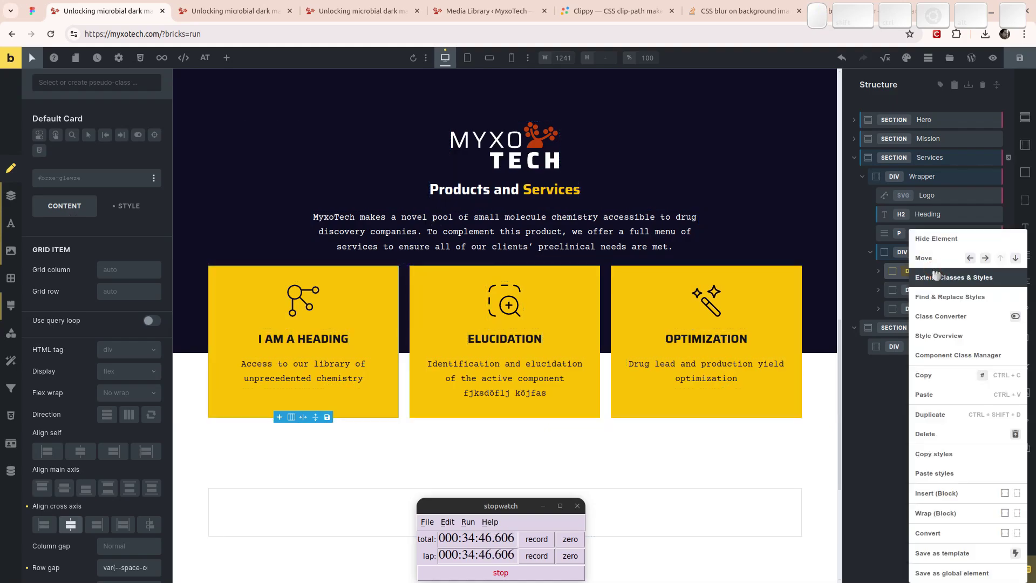
key(Escape)
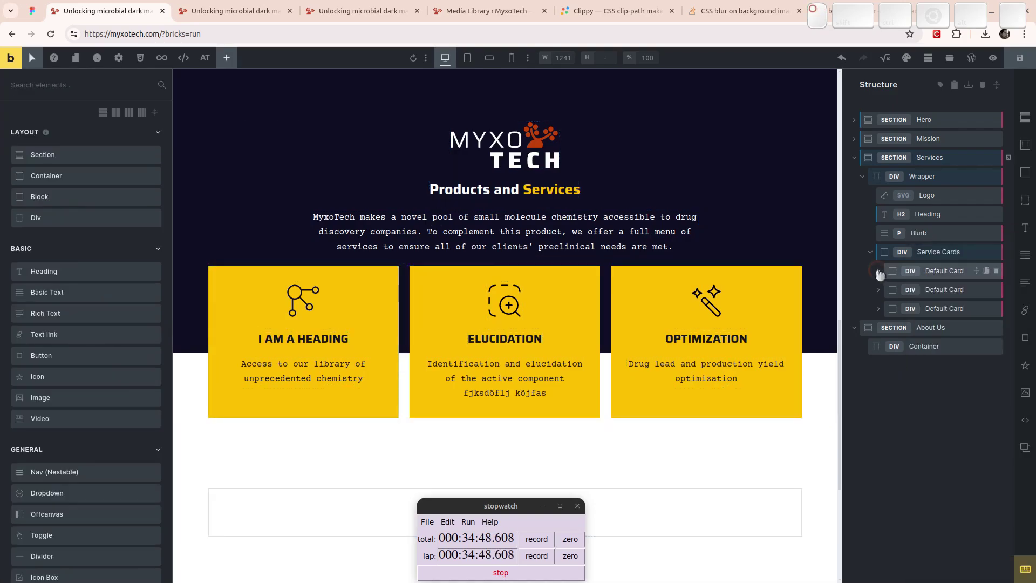
click(879, 271)
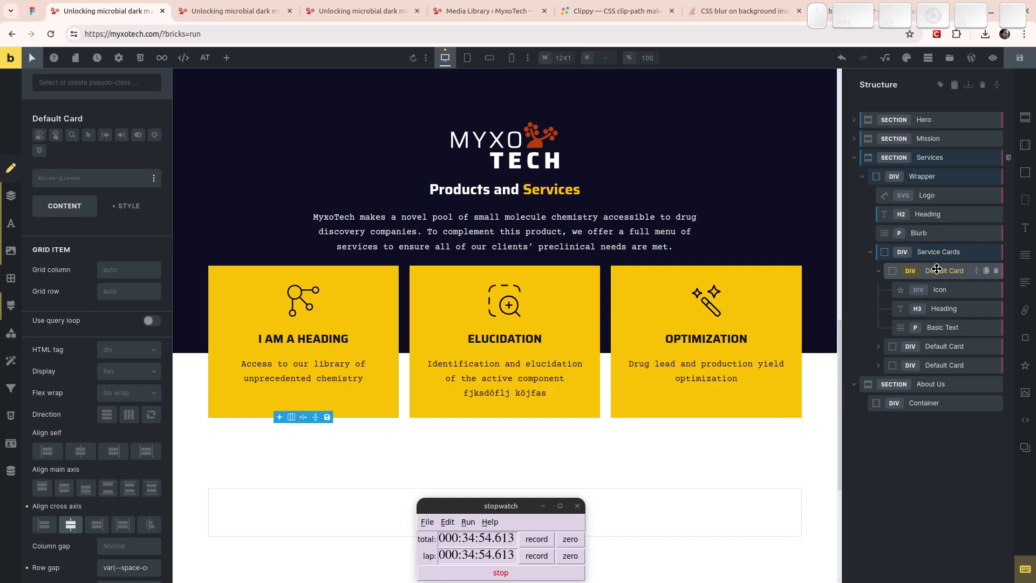
Step: Delete the trailing text "component fjksdöflj köjfas" from the Elucidation card's description
click(502, 396)
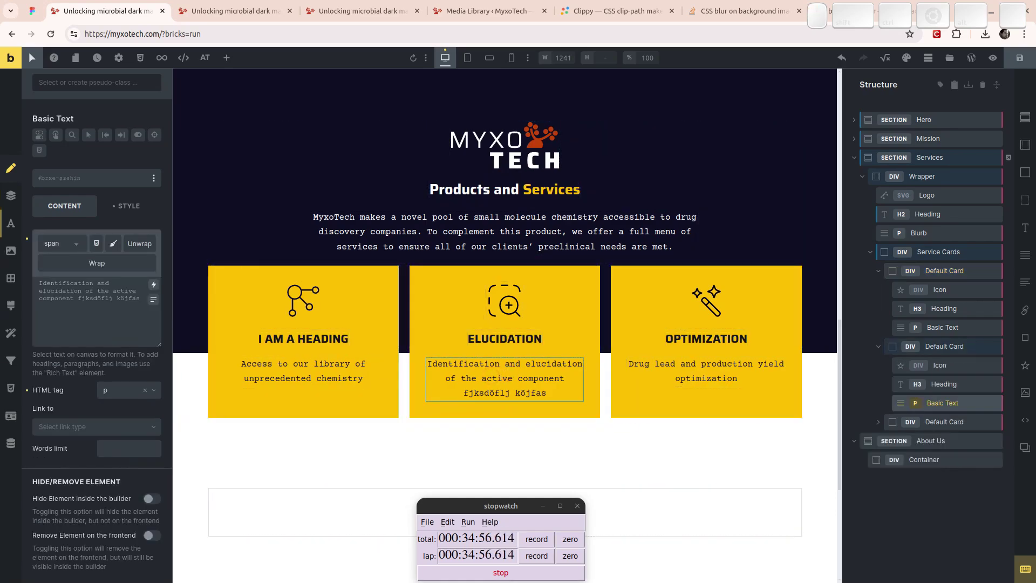
key(shift+Down)
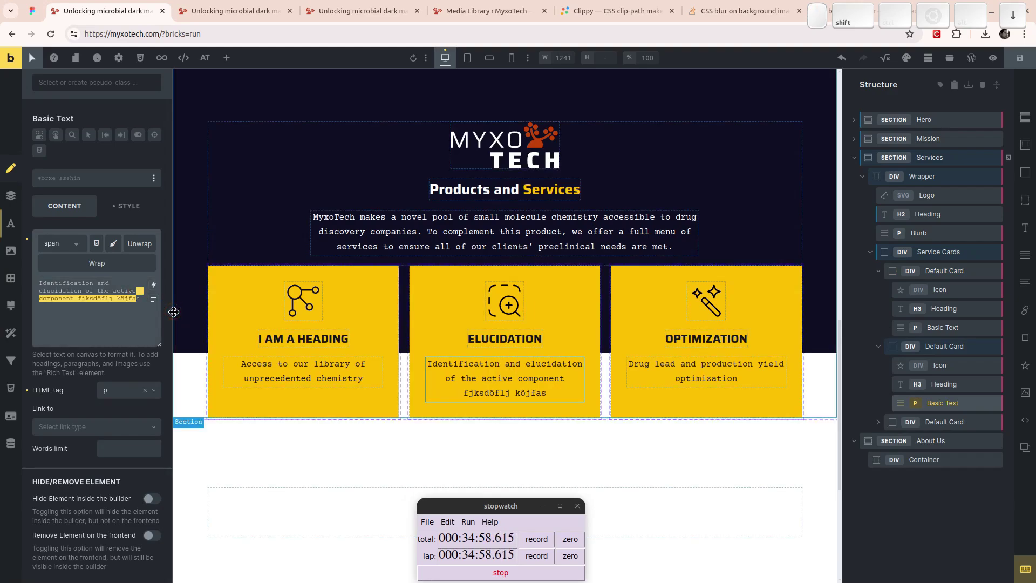
key(BackSpace)
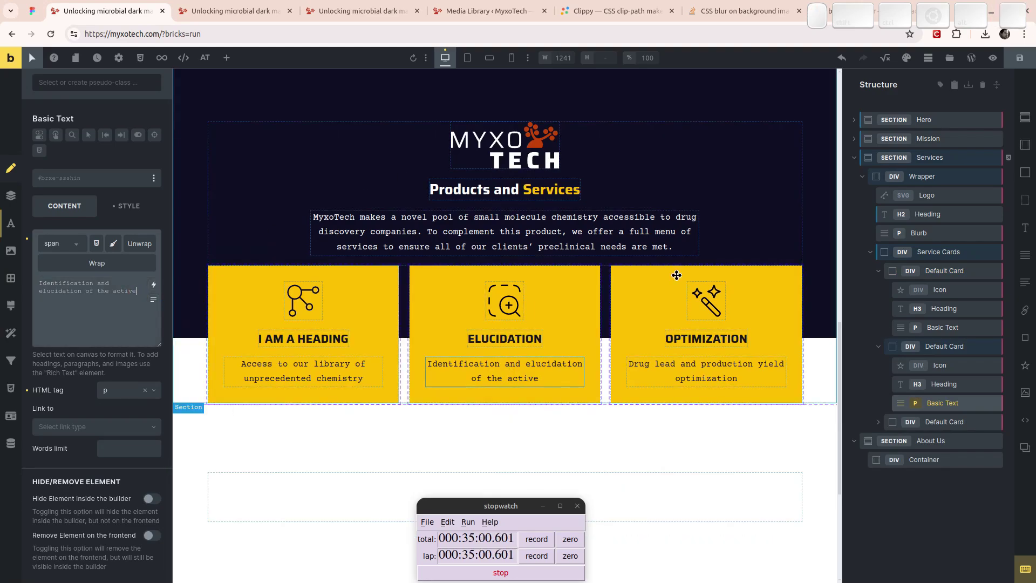
Step: Check the class names the Class Converter proposes for the first Default Card and its children, without creating them
click(944, 271)
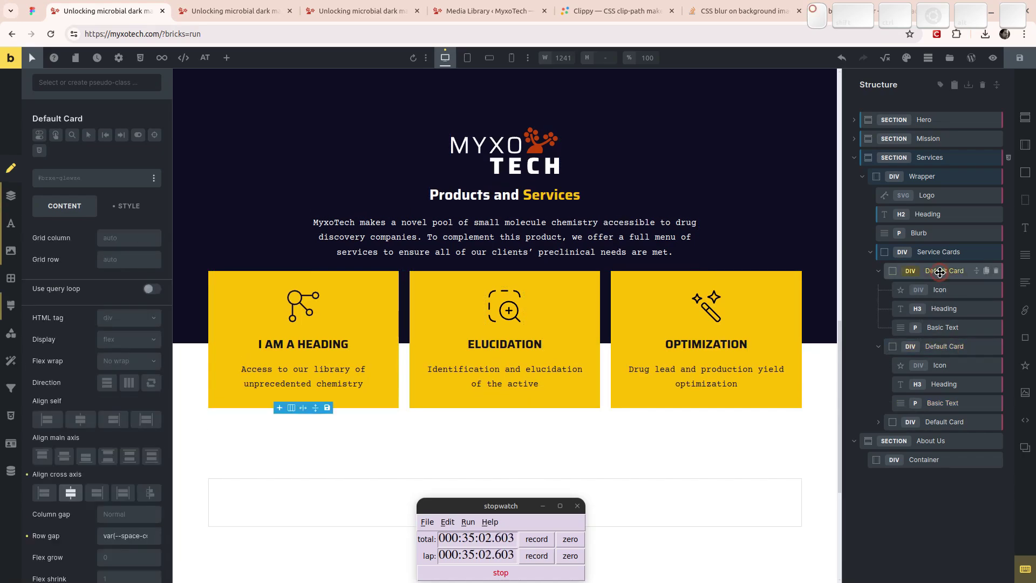
right_click(942, 273)
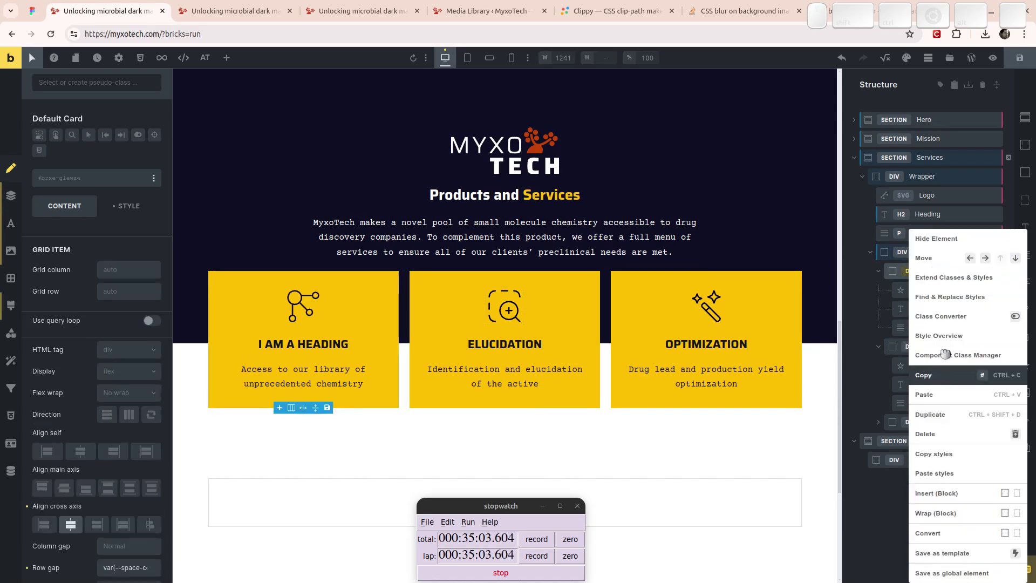
click(945, 316)
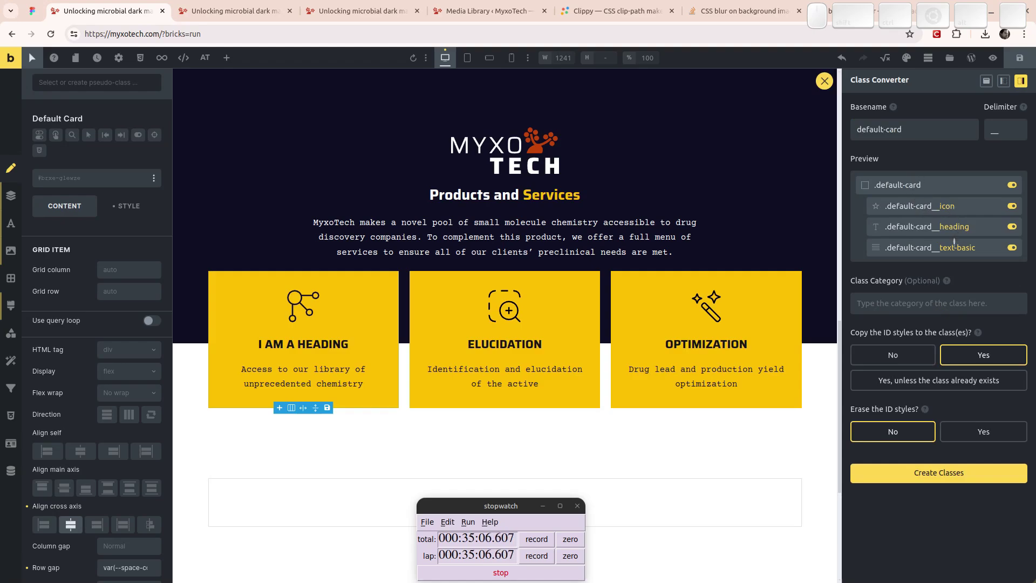
click(824, 81)
Step: Rename the first Default Card's Basic Text element to "Body"
click(945, 328)
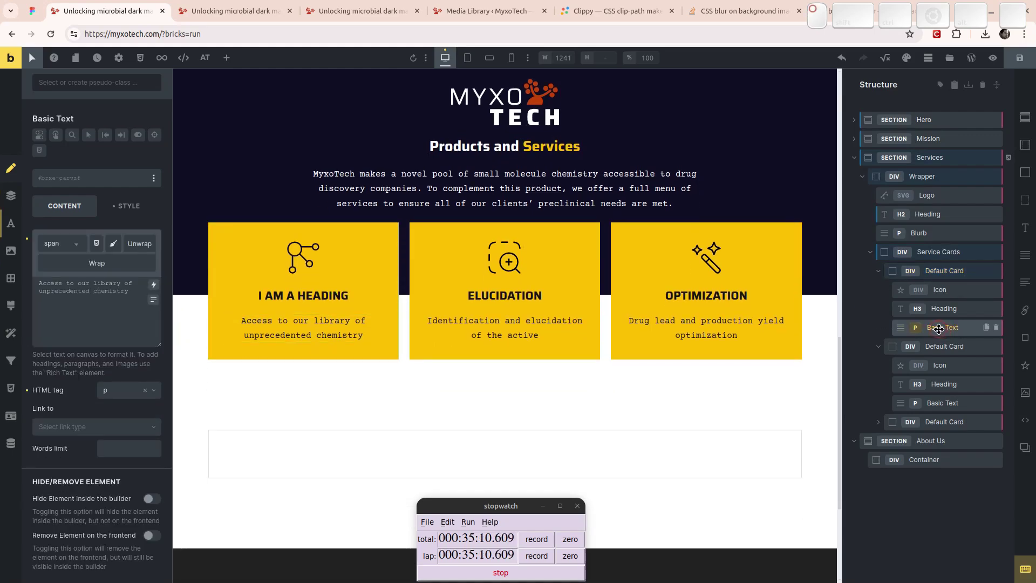
double_click(945, 328)
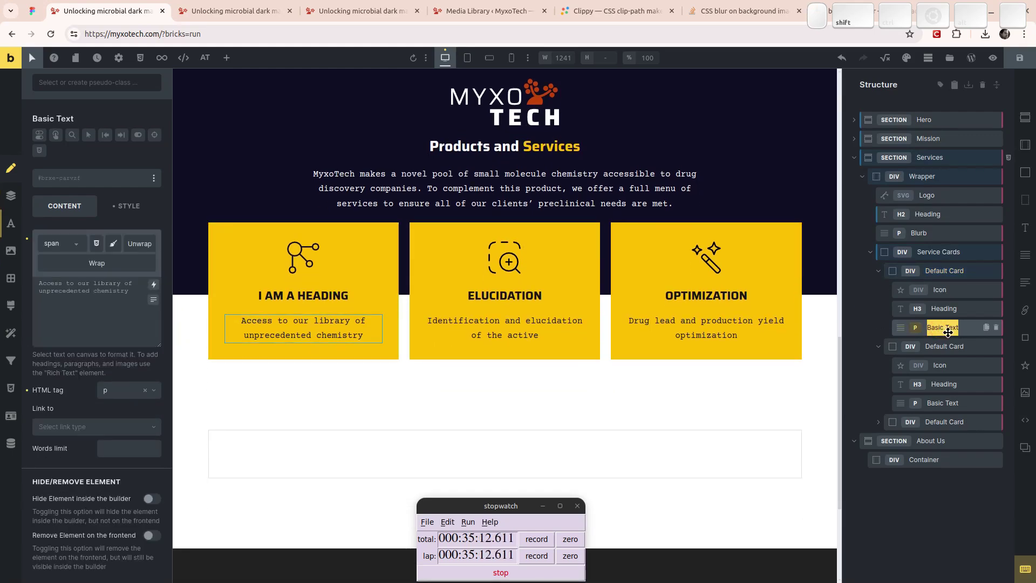
text(Body)
key(Return)
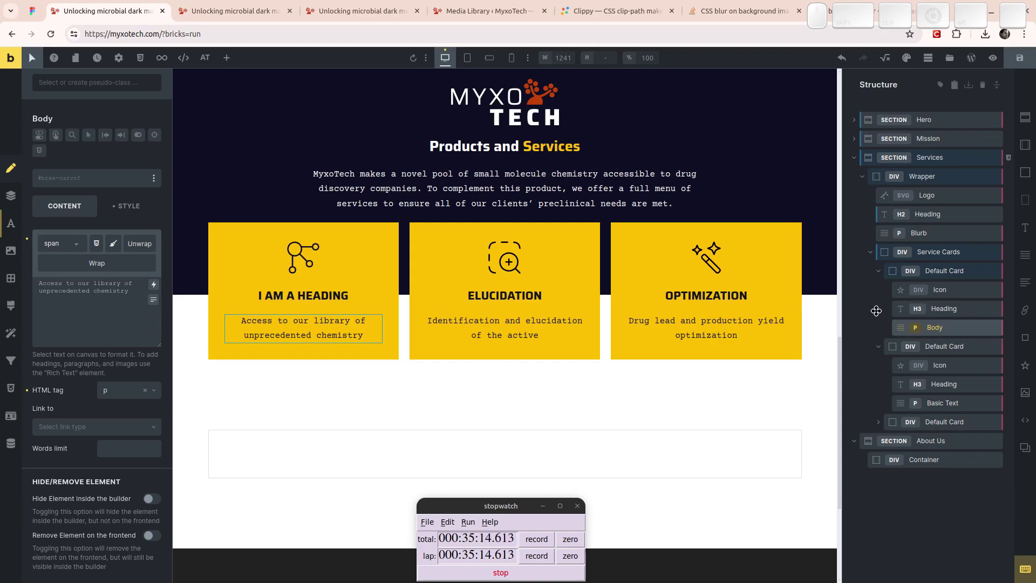
Step: Delete the Elucidation and Optimization cards, keeping only the first Default Card in Service Cards
double_click(945, 403)
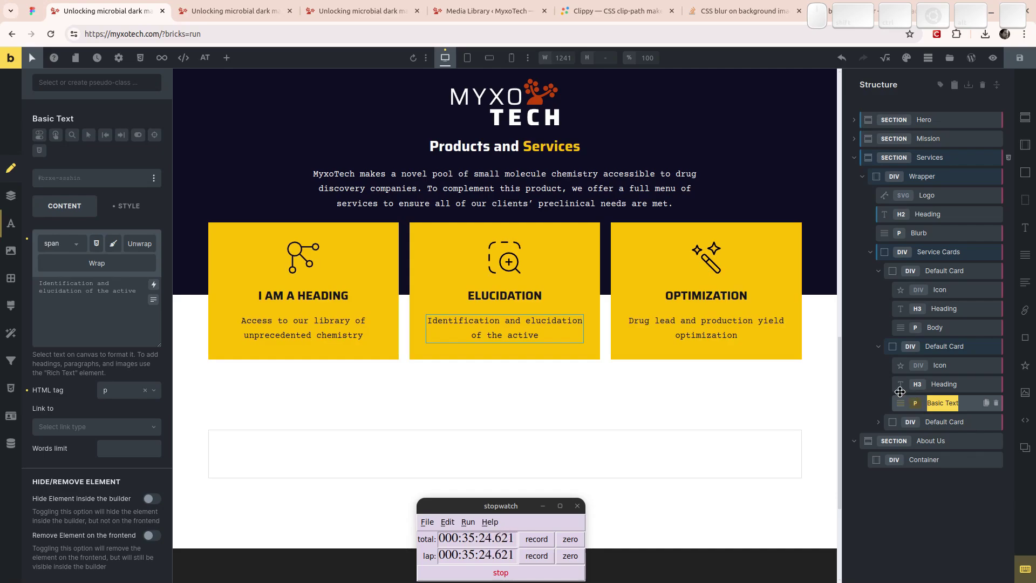
click(879, 347)
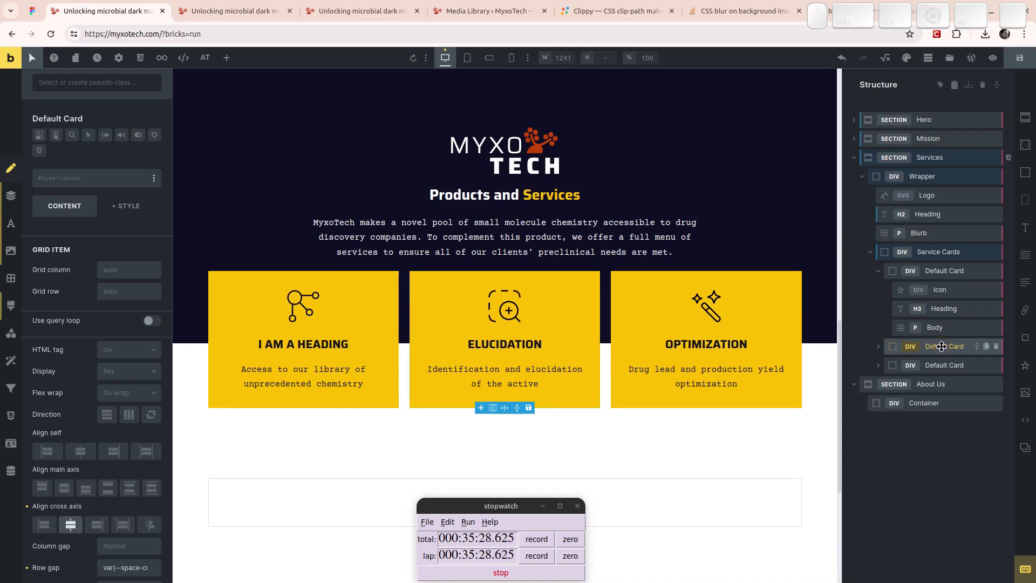
key(ctrl)
key(Delete)
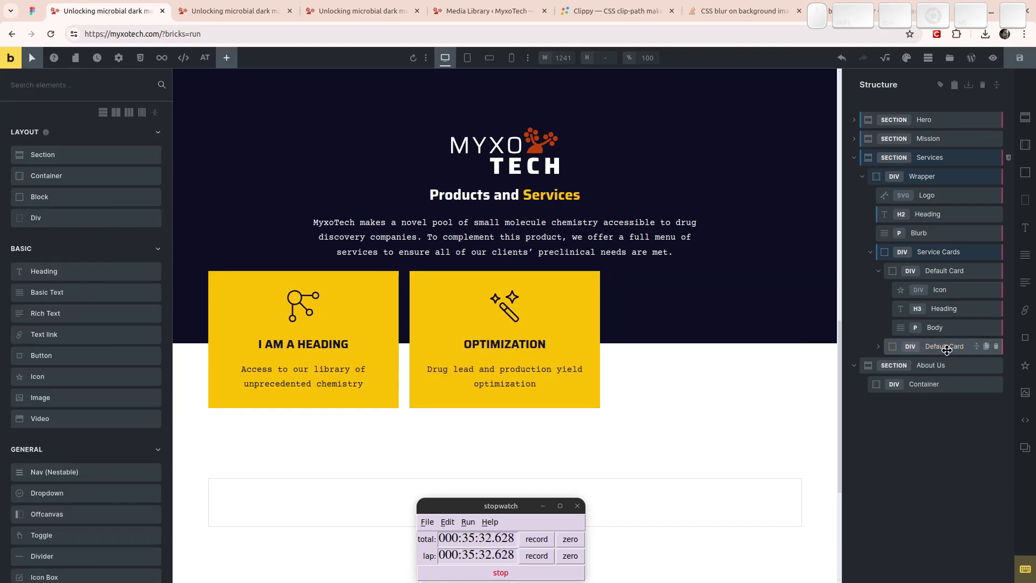
click(944, 348)
key(Delete)
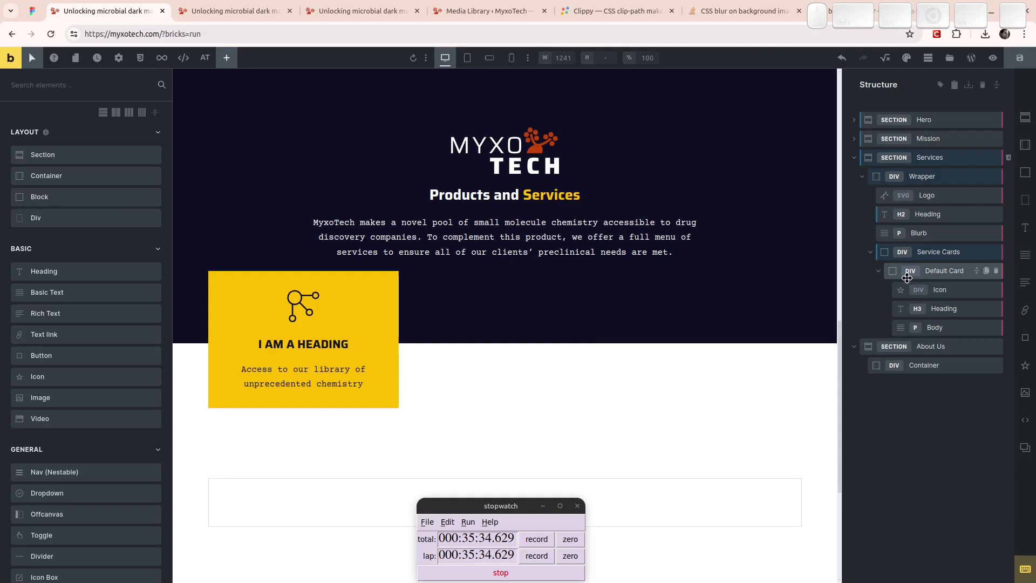
Step: Create default-card classes for the remaining card and its children, copying the ID styles and erasing the originals, and save the page
click(928, 272)
right_click(928, 272)
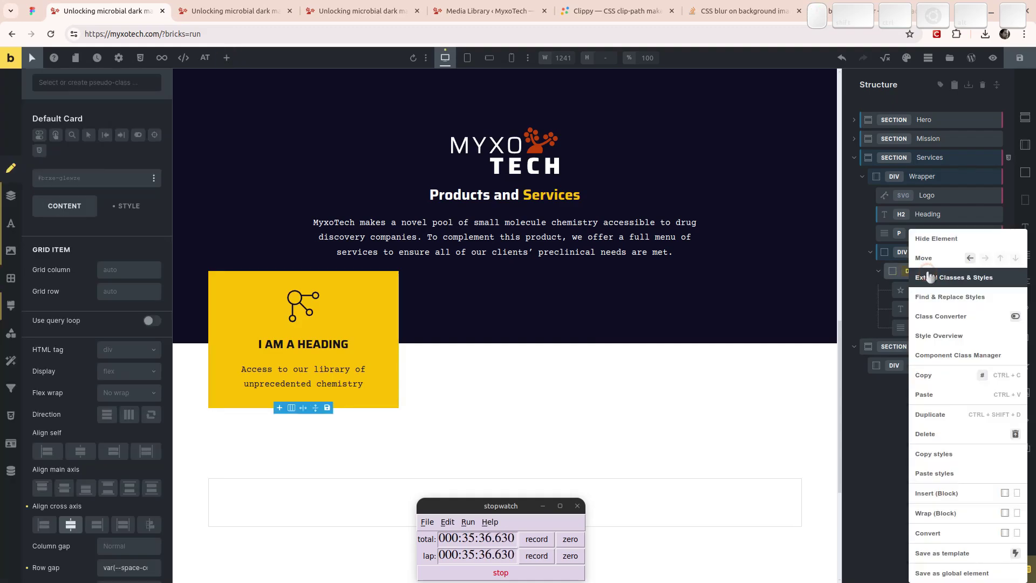
click(951, 324)
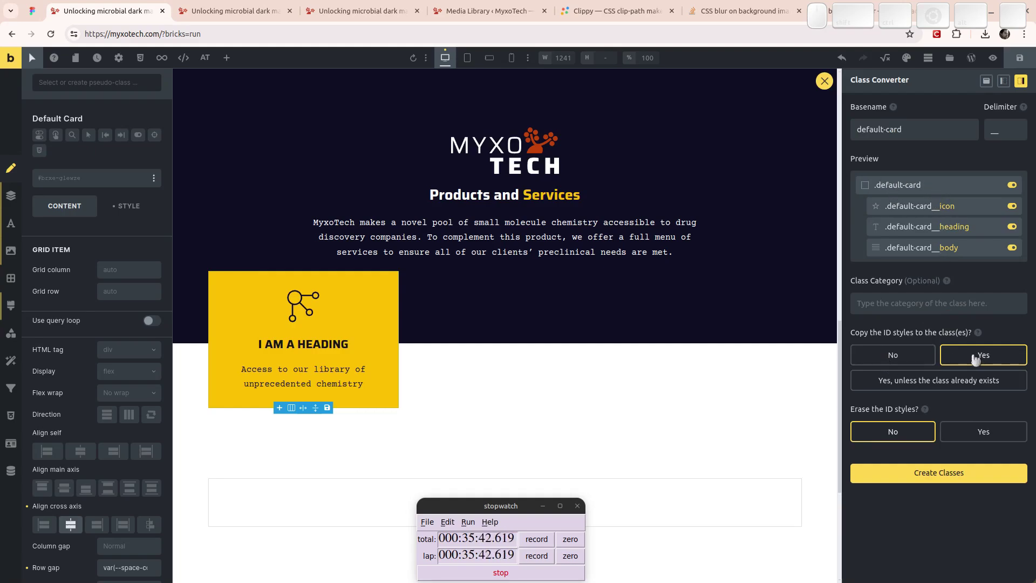
click(983, 432)
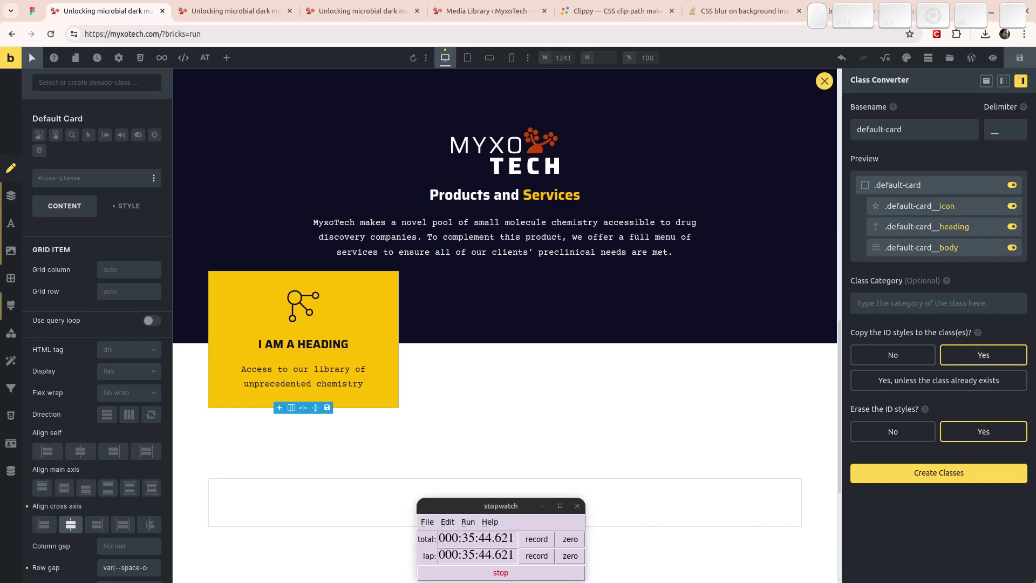
click(933, 478)
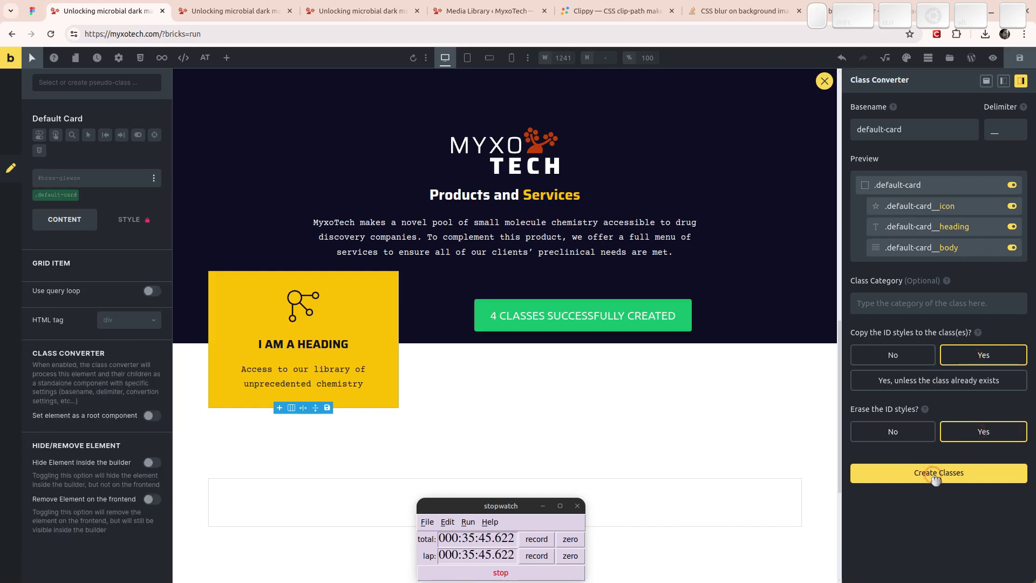
click(824, 82)
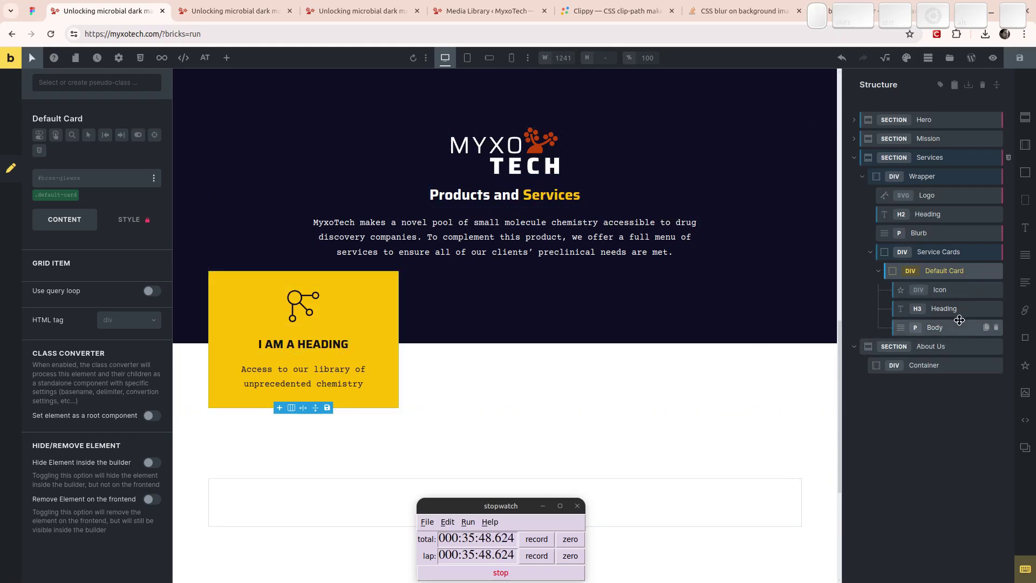
click(1017, 62)
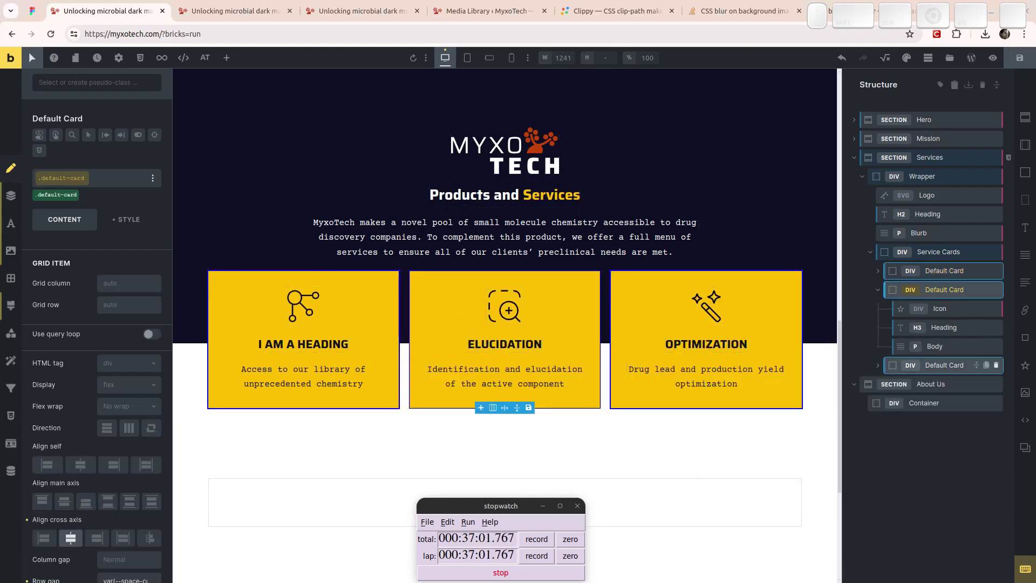
Step: Set the font size of the .default-card__heading class to 1.2em
click(940, 327)
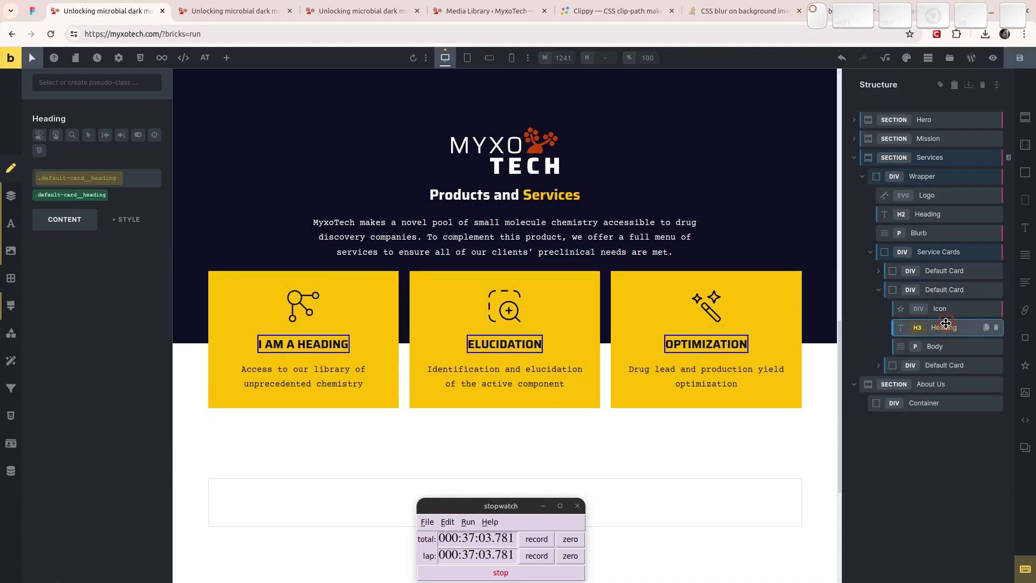
click(120, 218)
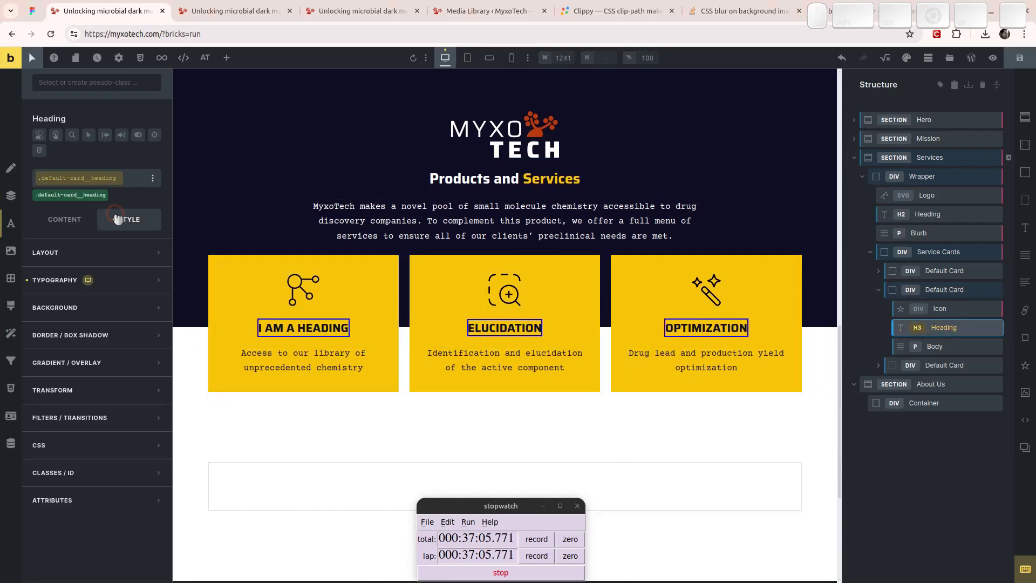
click(134, 279)
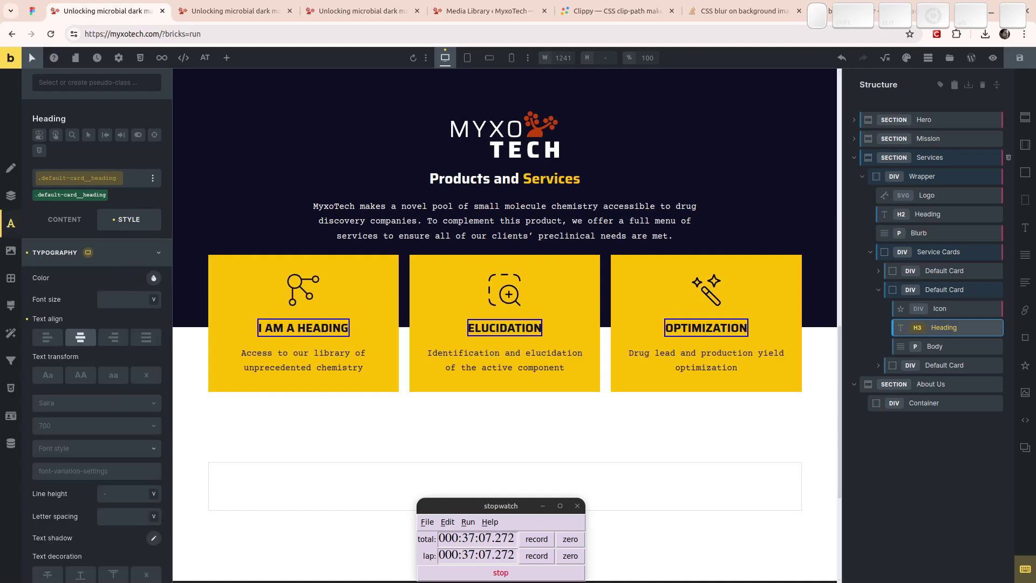
click(128, 299)
text(1.2)
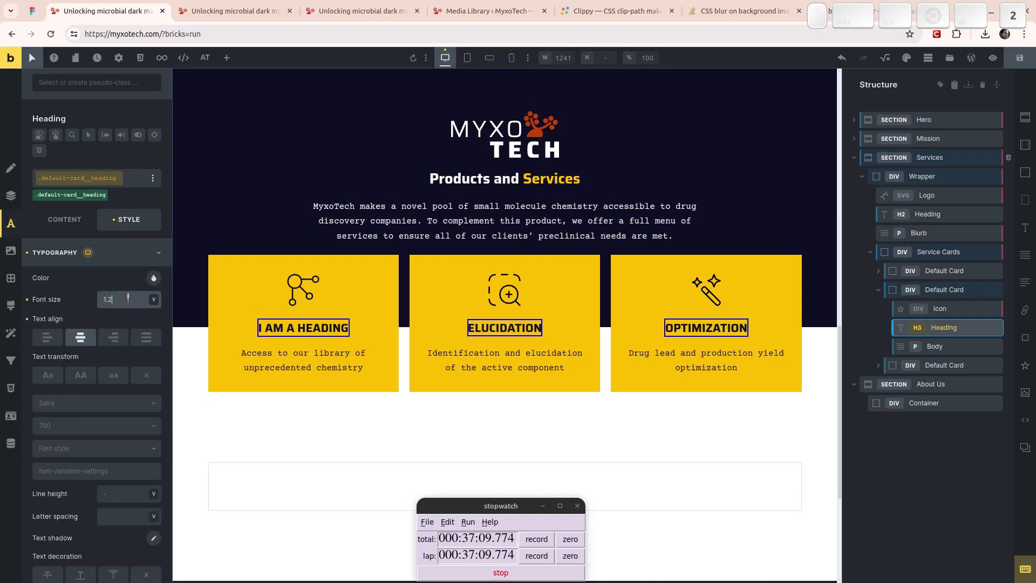
text(em)
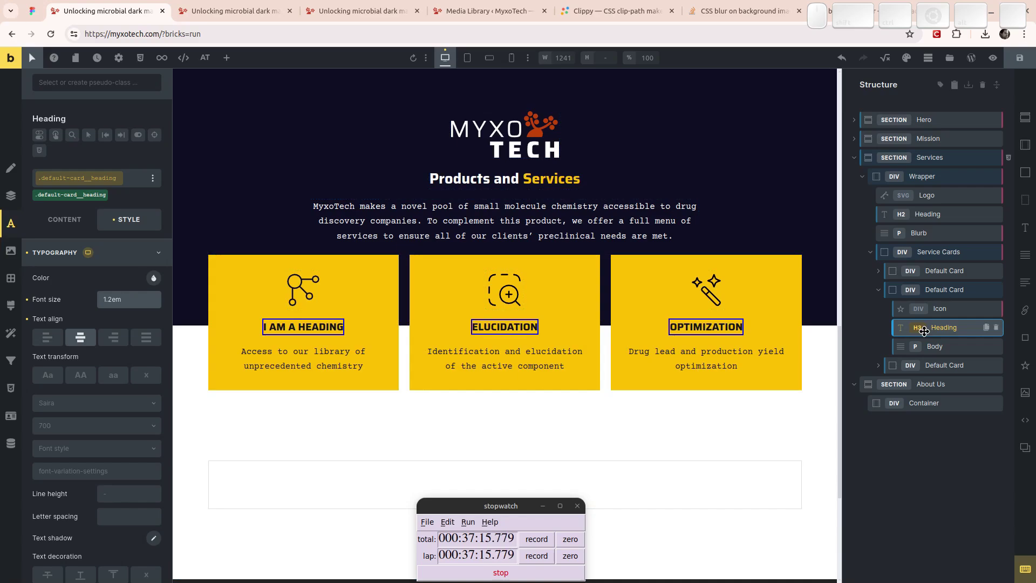
Step: Expand the first and third Default Cards and check the heading class on the Elucidation and Optimization headings
click(879, 271)
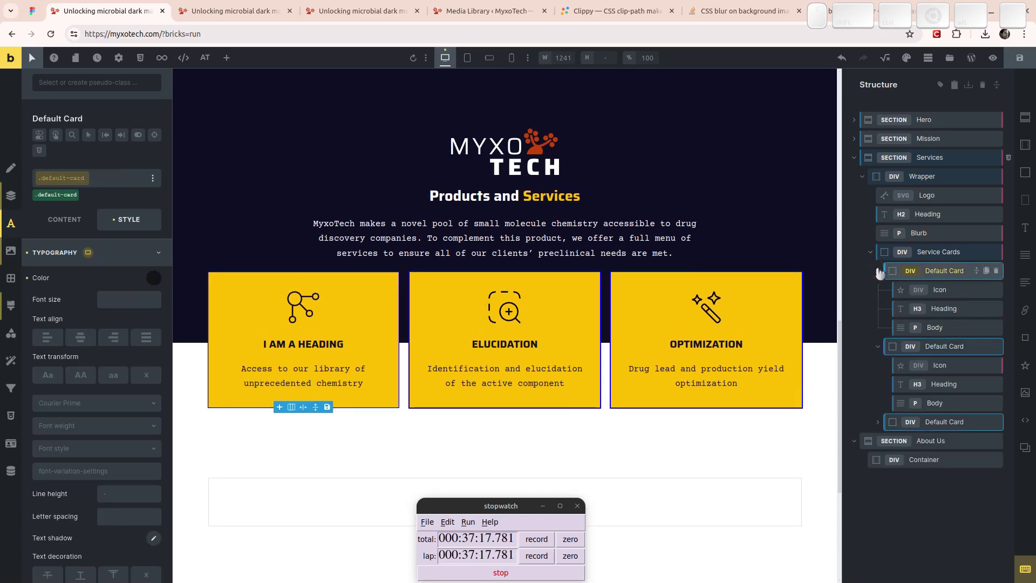
click(944, 383)
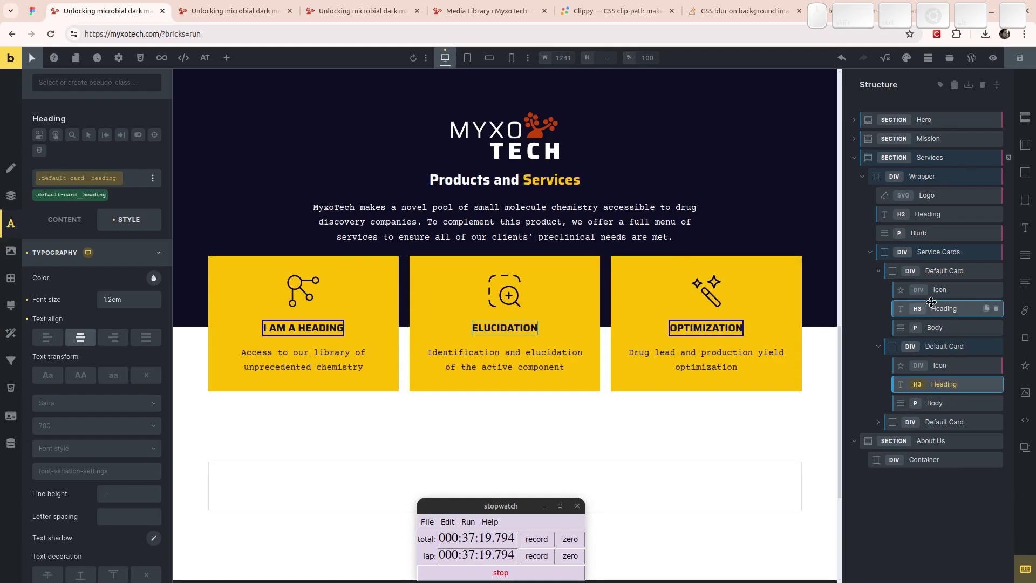
click(878, 422)
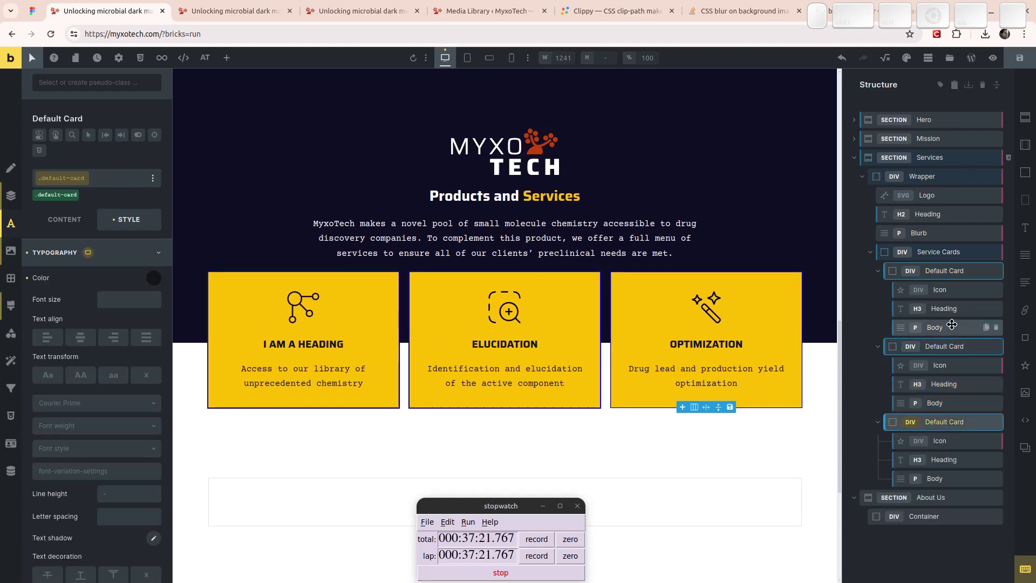
click(953, 459)
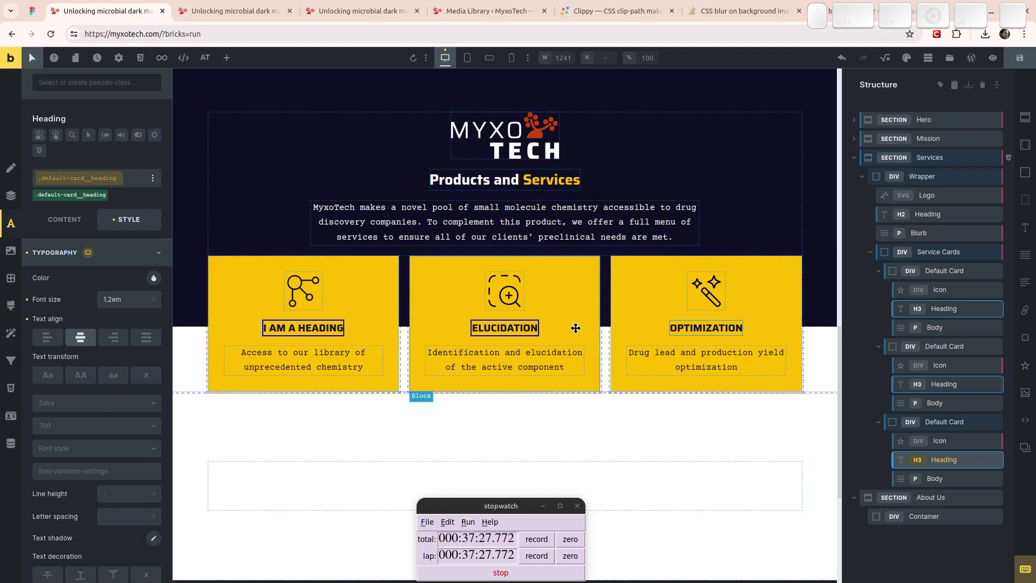
Step: Clear the font size of the .default-card__heading class on the Elucidation card's heading
click(947, 383)
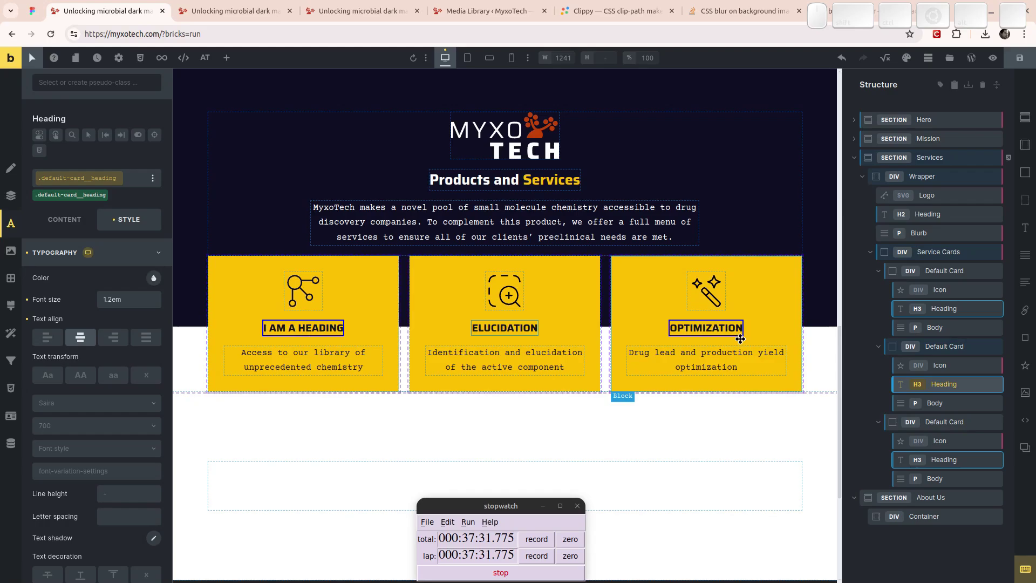
scroll(462, 453, down, 3)
scroll(469, 438, up, 4)
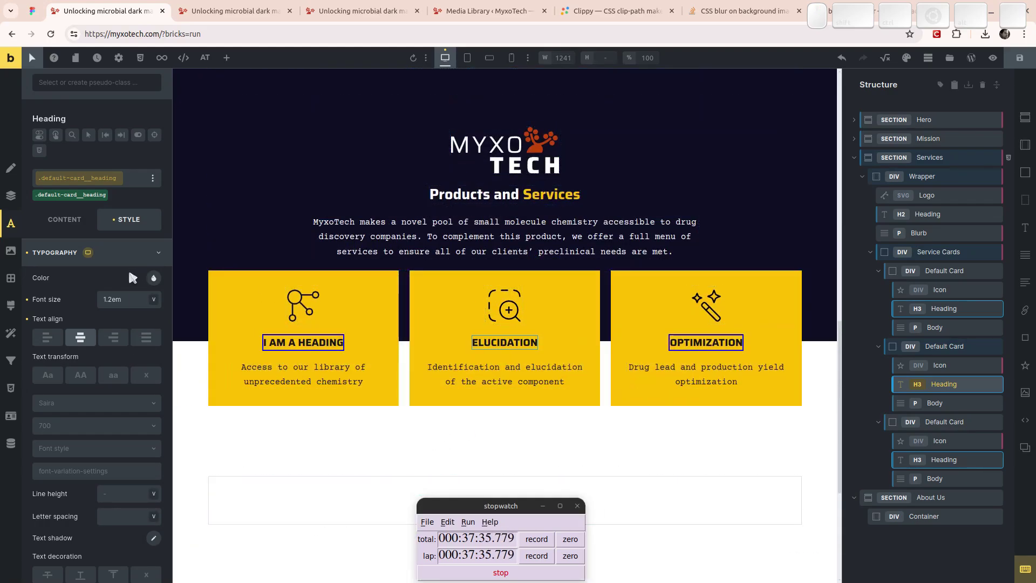
click(28, 300)
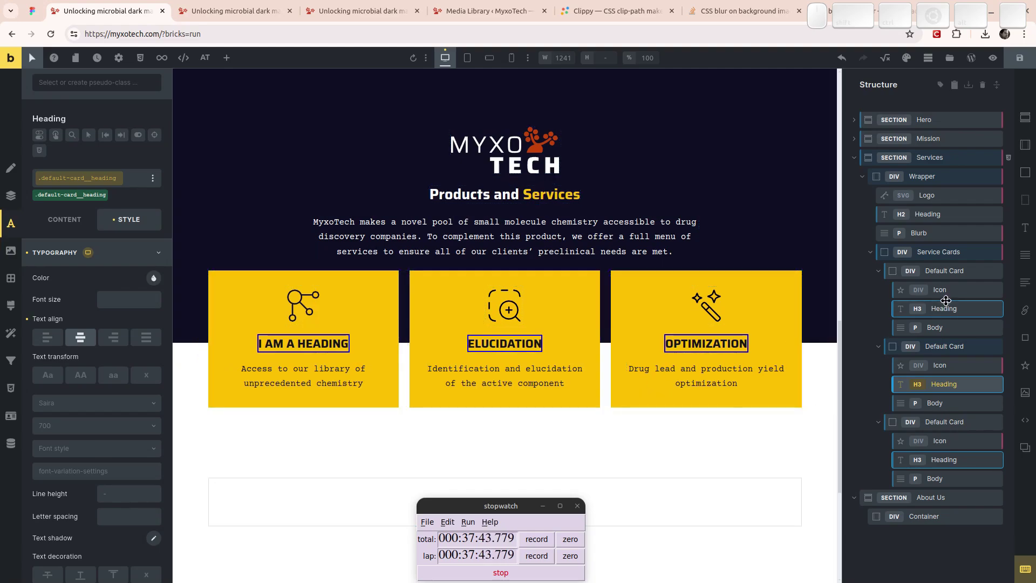
Step: Collapse the first and second Default Cards inside Service Cards in the structure tree
click(941, 254)
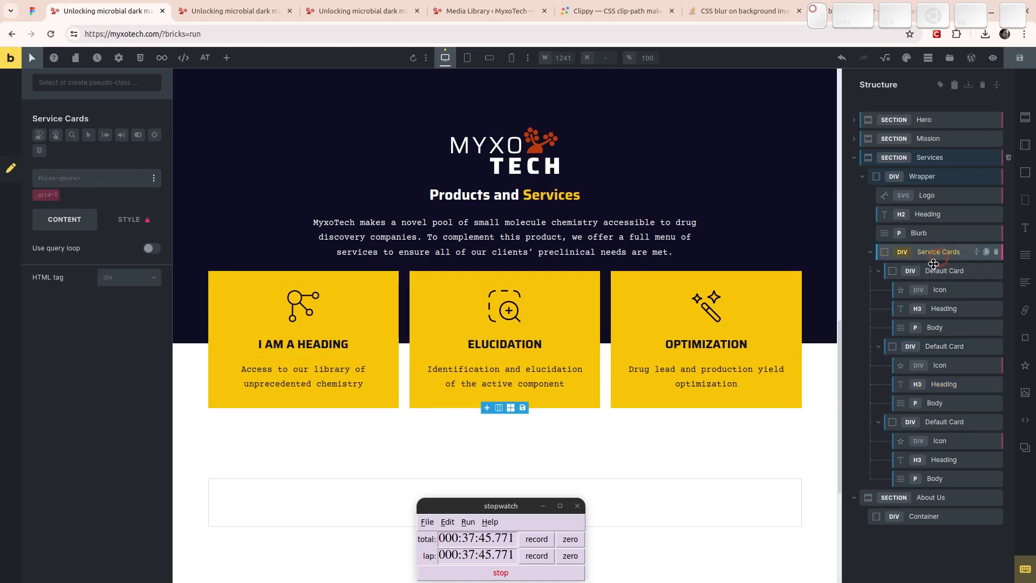
click(870, 252)
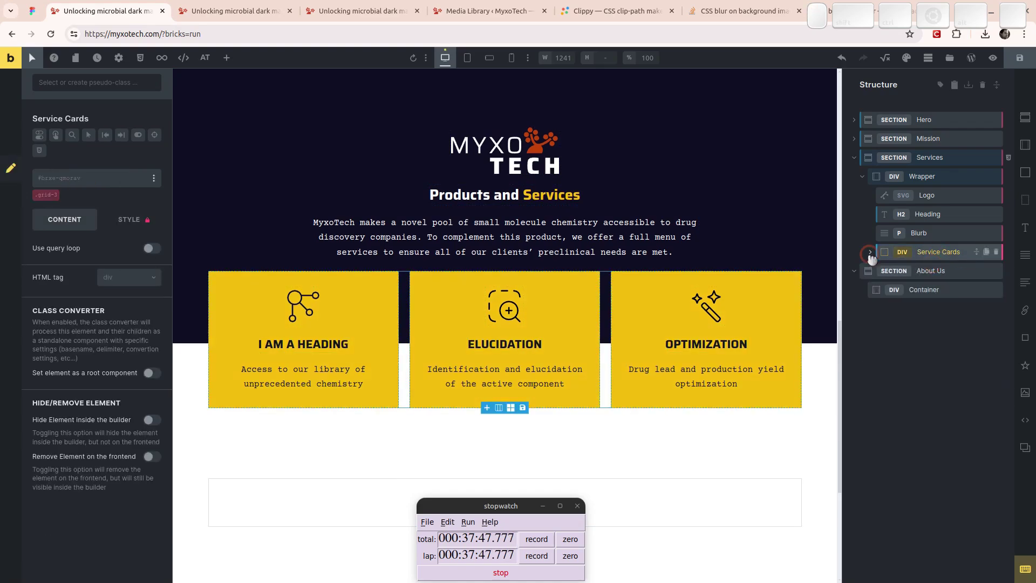
click(870, 252)
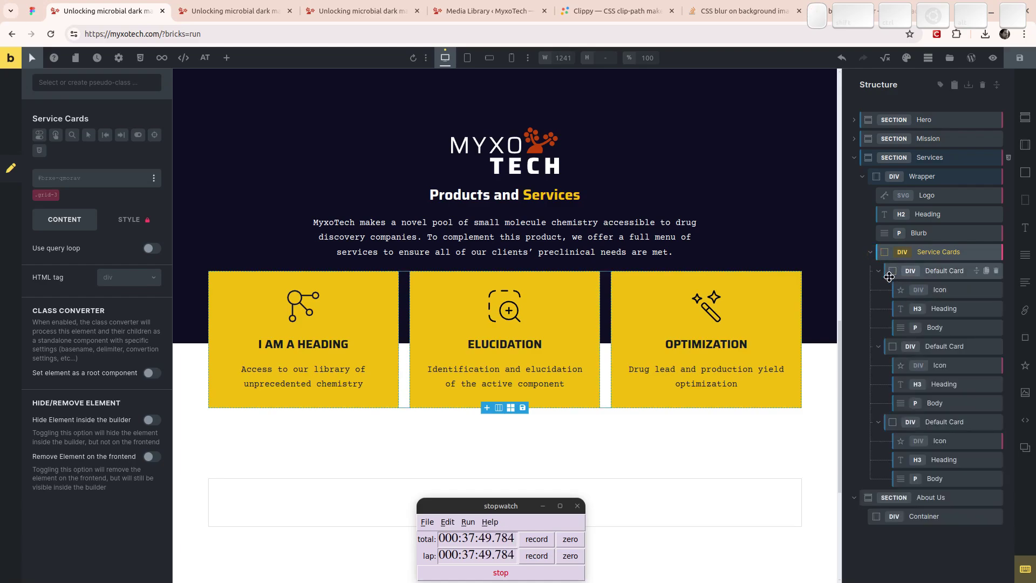
click(879, 271)
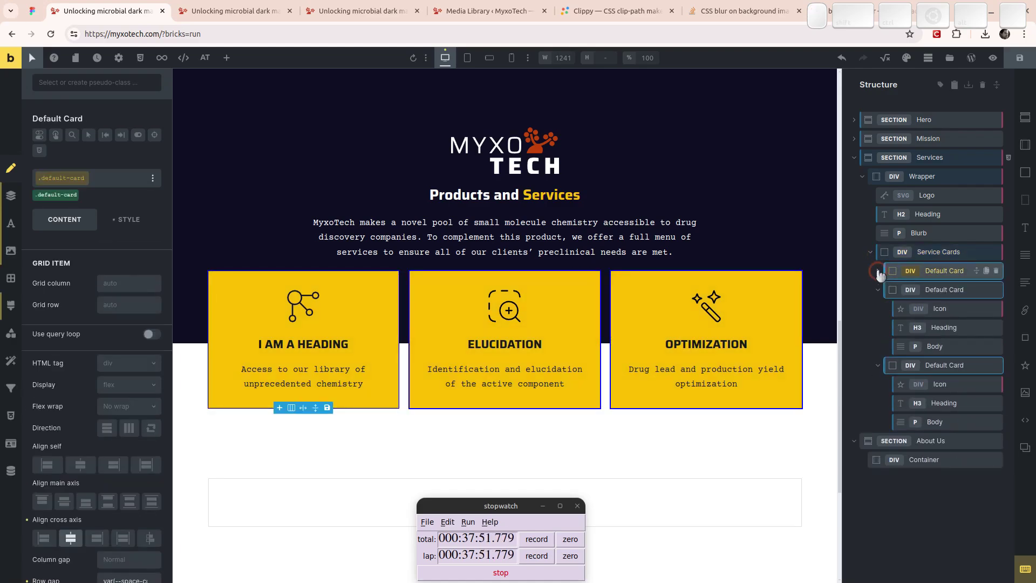
click(879, 290)
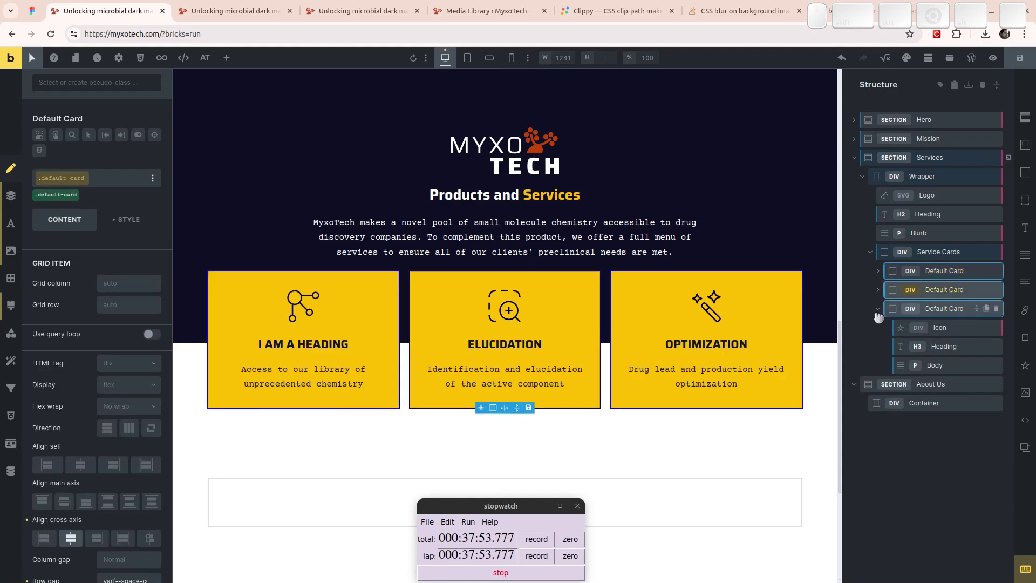
Step: Check the default-card classes assigned to the third Default Card and its heading, body and icon
click(937, 308)
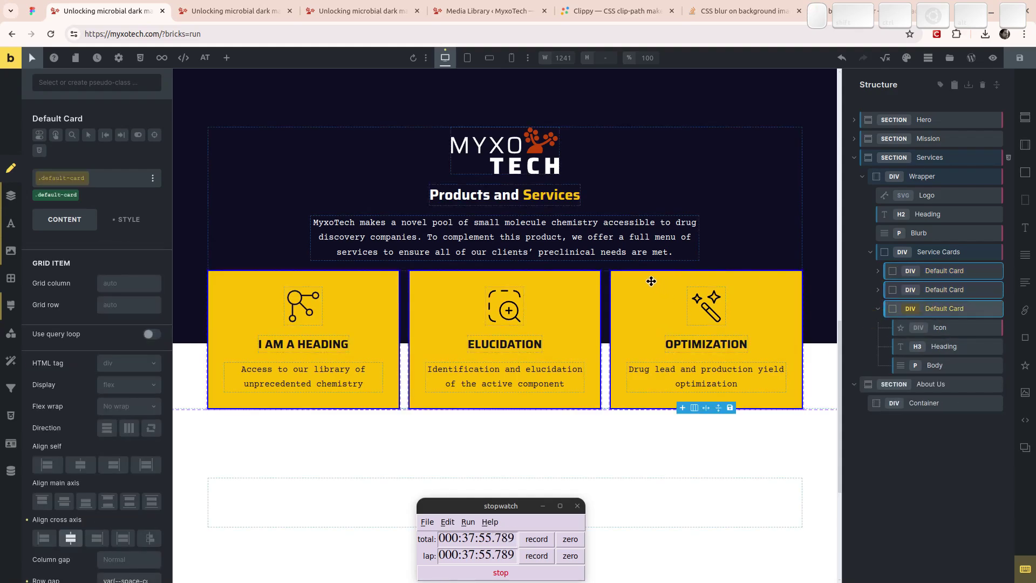
click(924, 329)
click(939, 348)
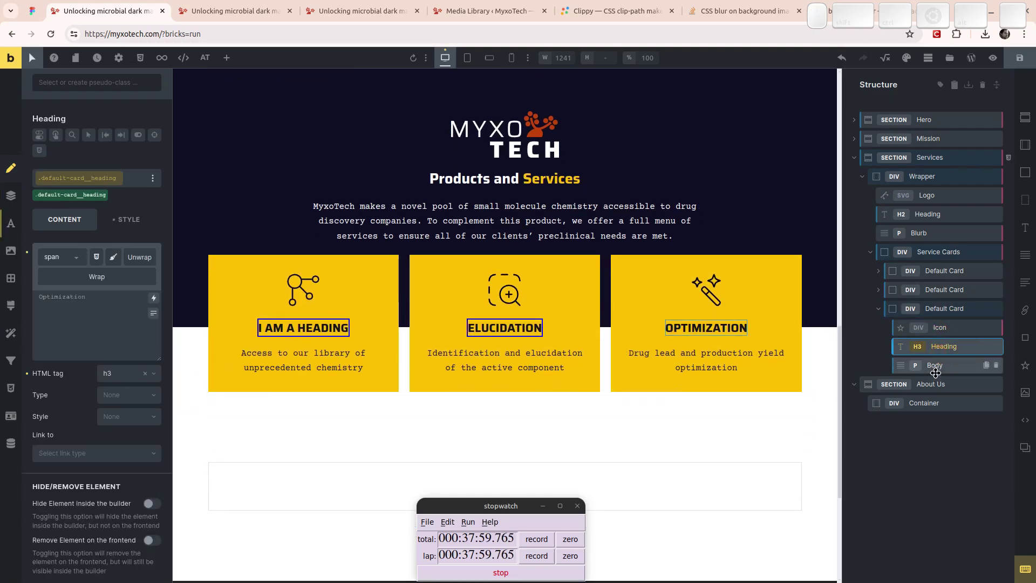
click(935, 372)
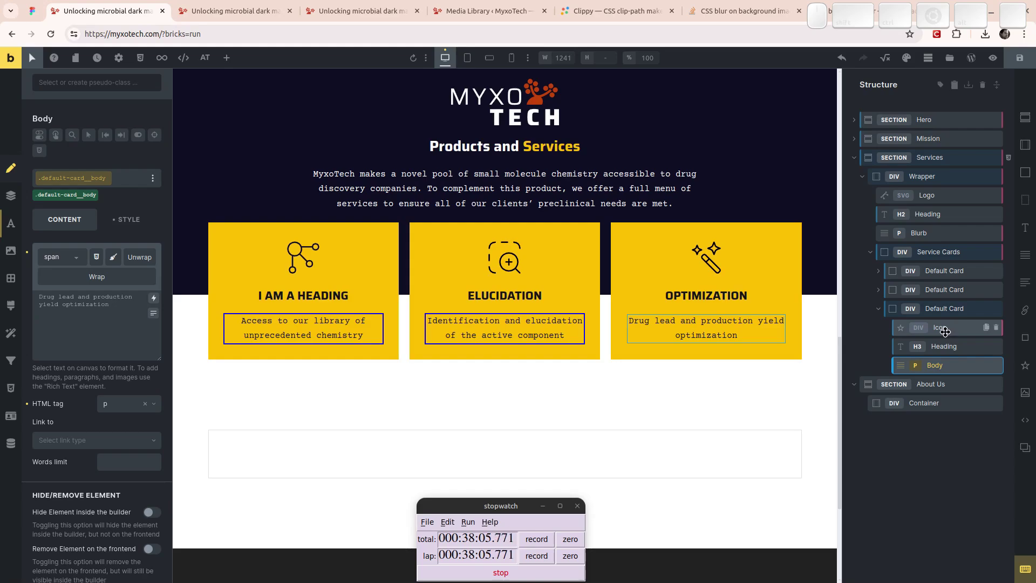
click(945, 331)
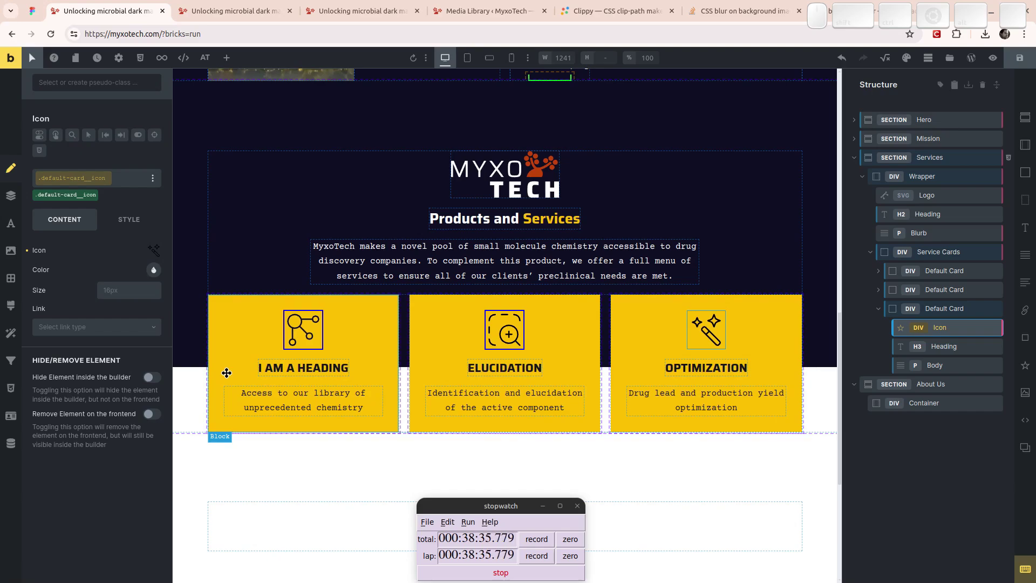
Step: Add a new class named default-card--bgimg to the third Default Card and make it the active class
click(954, 309)
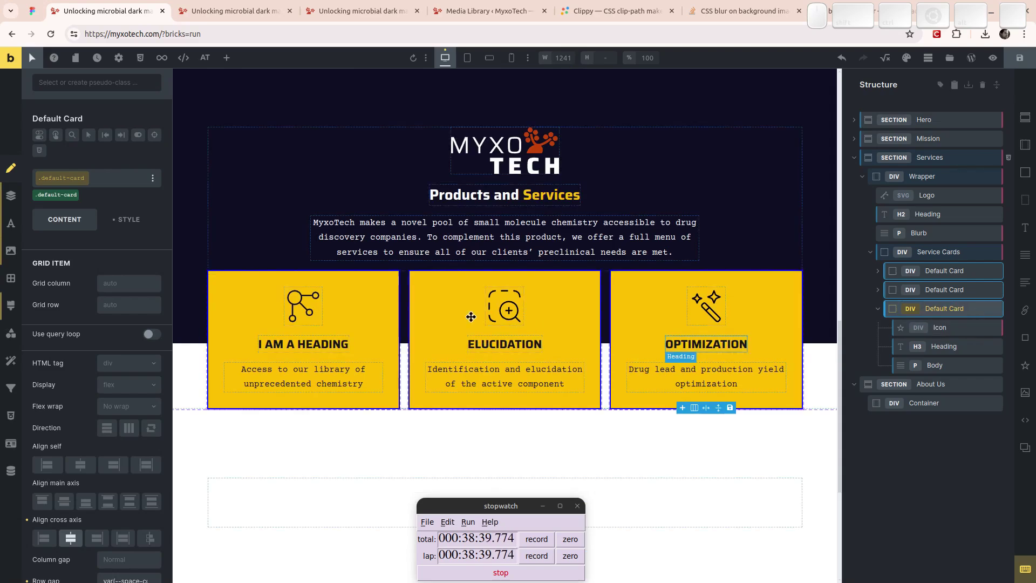
mouse_move(79, 182)
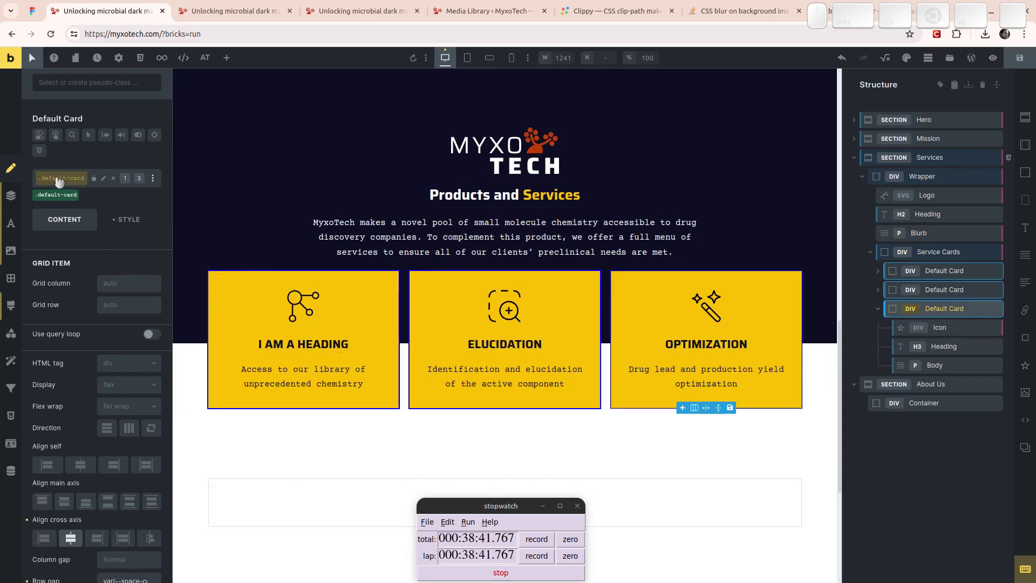
click(60, 182)
text(d)
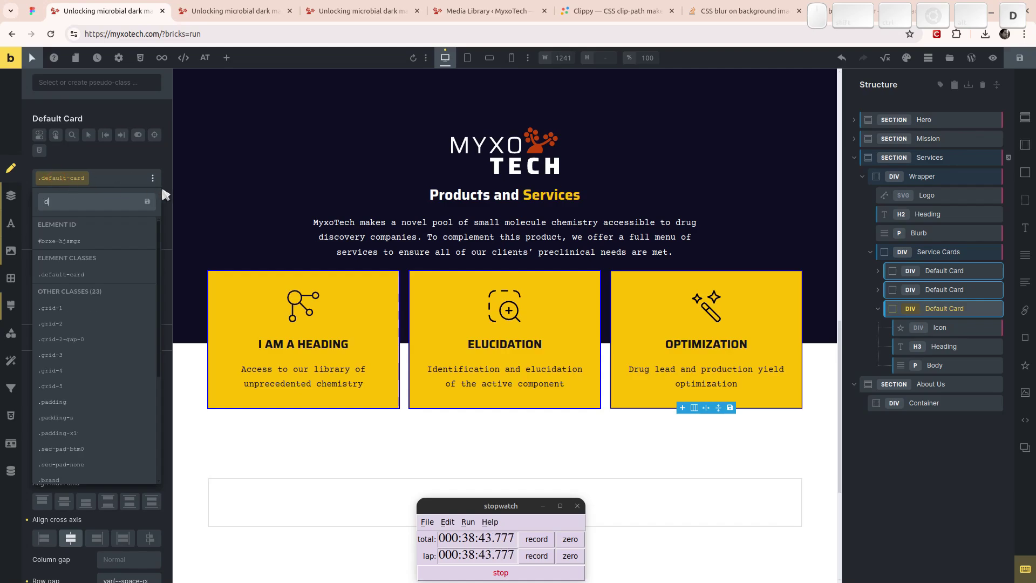
text(efault-card--)
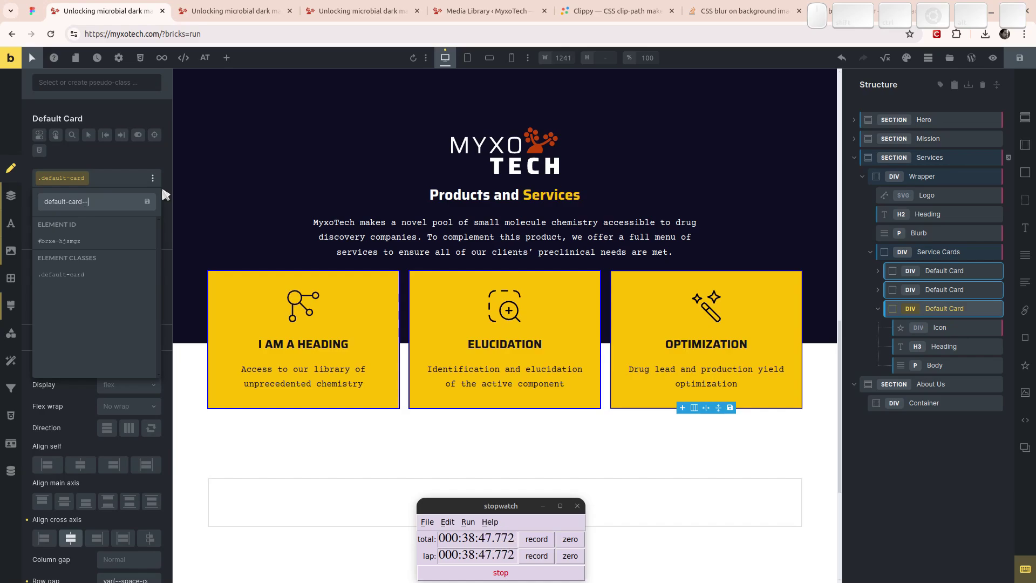
text(bgimg)
key(Return)
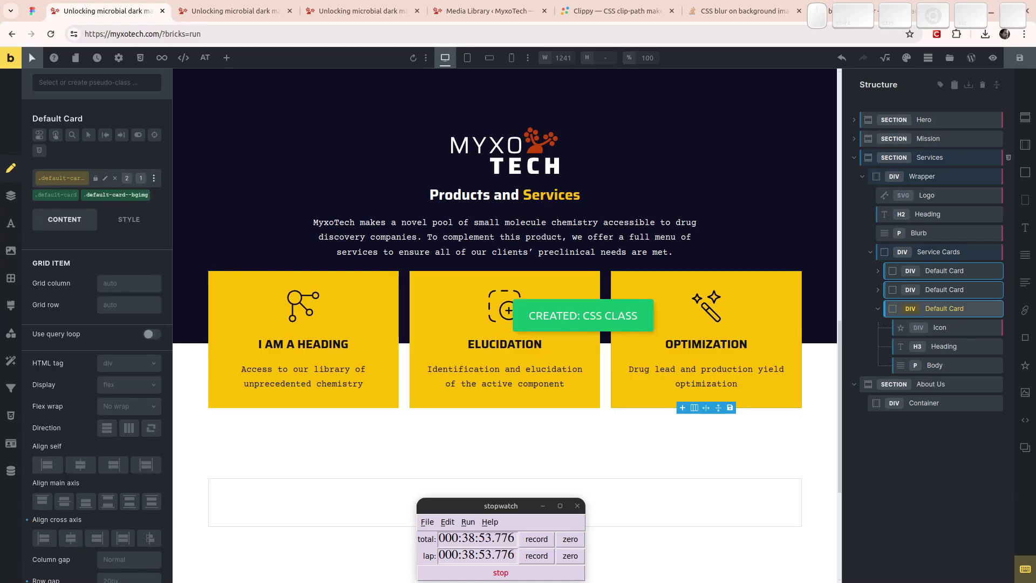
click(102, 194)
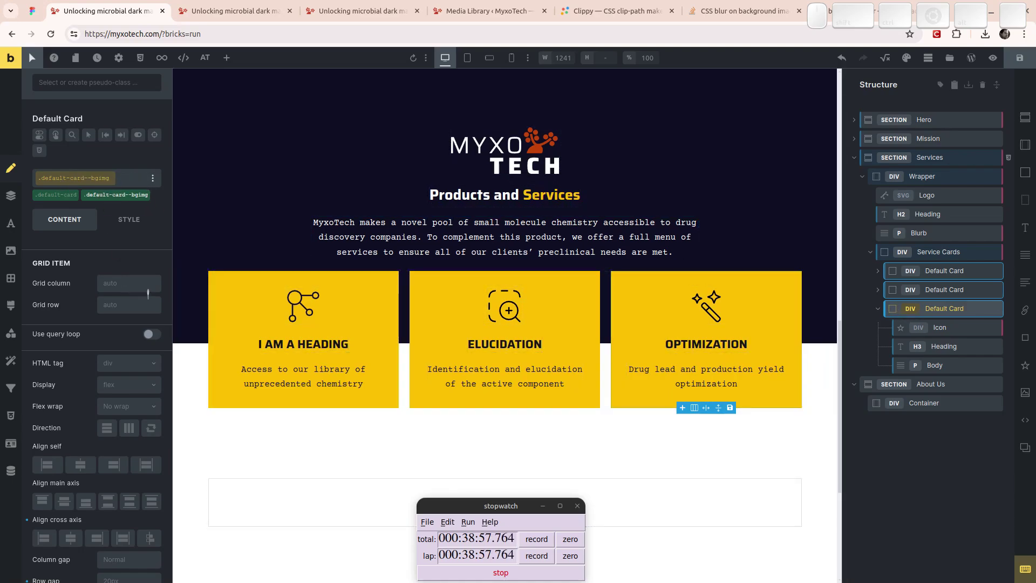
Step: Open the style settings of .default-card--bgimg, review the team cards' image backgrounds in Figma, and return to Bricks
click(117, 227)
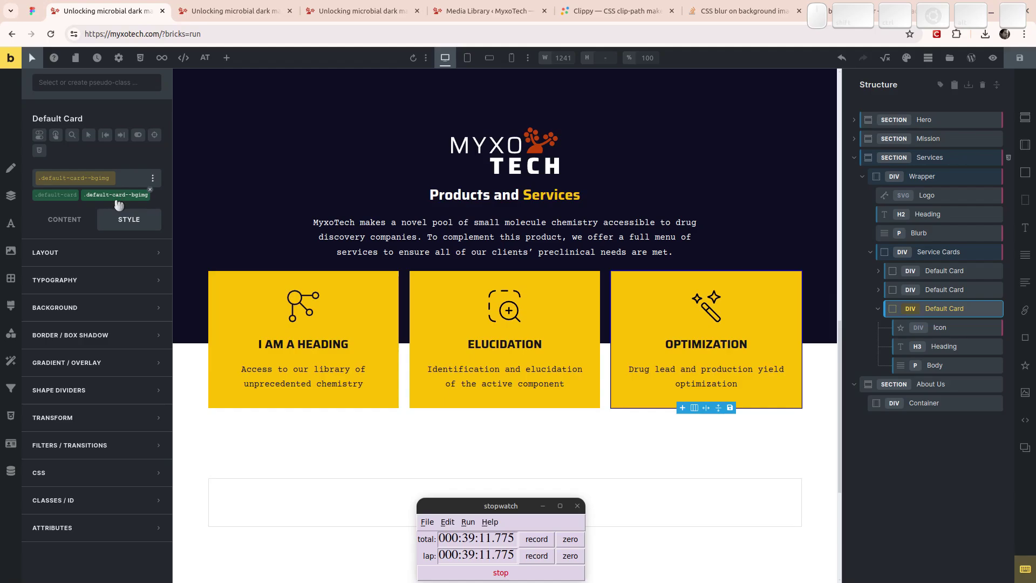
click(32, 11)
scroll(386, 293, down, 10)
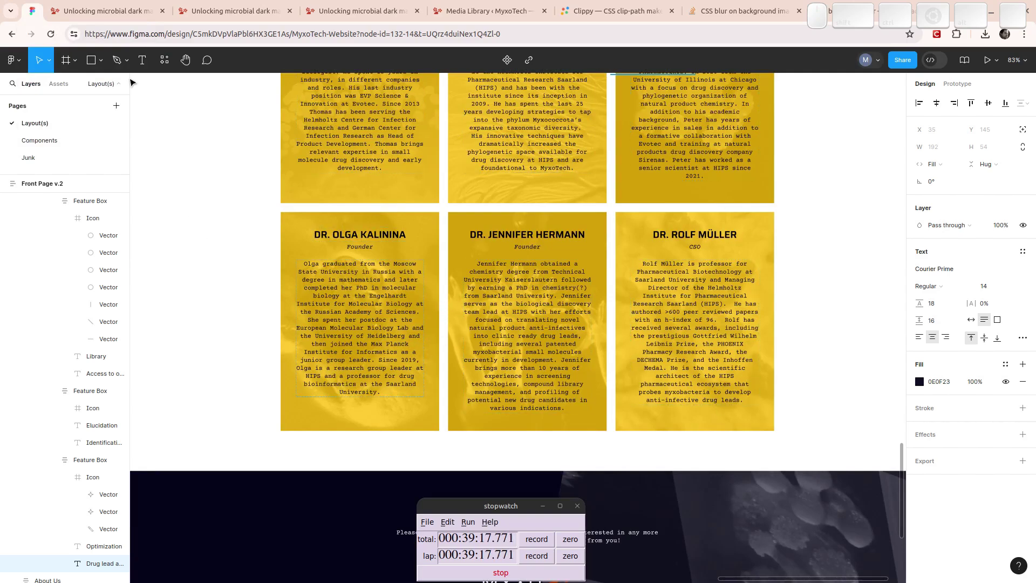
click(102, 11)
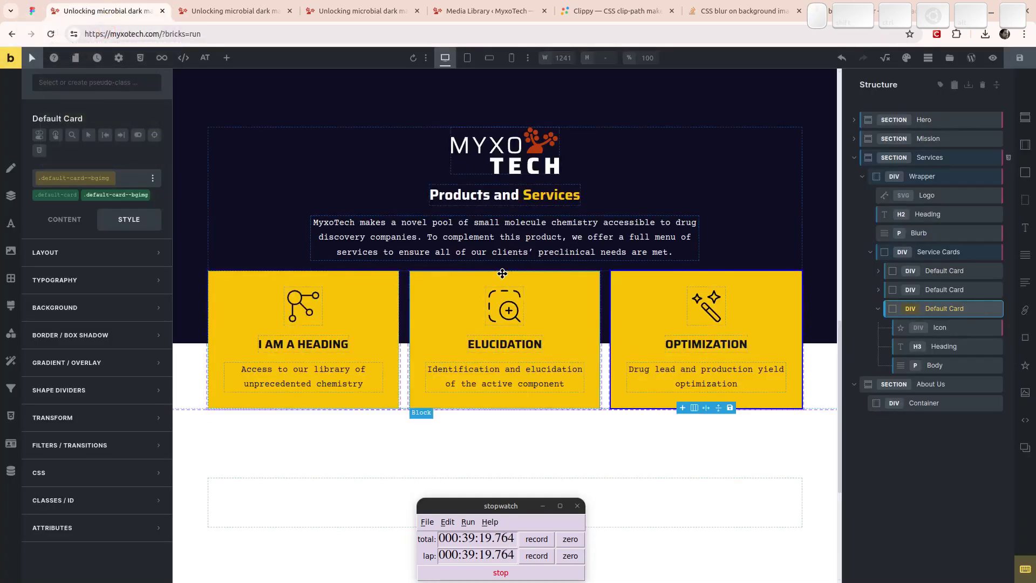
click(33, 11)
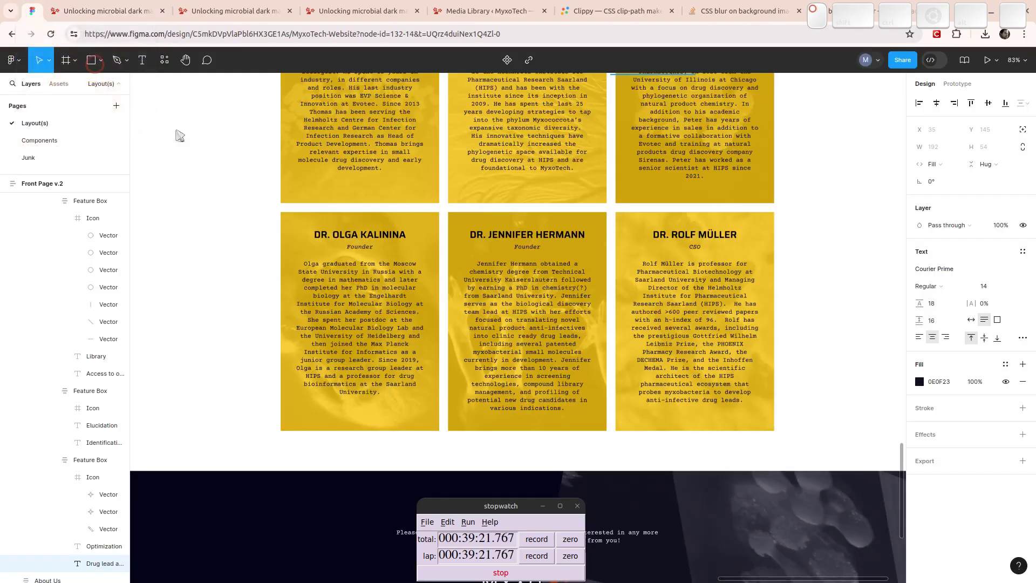
click(129, 12)
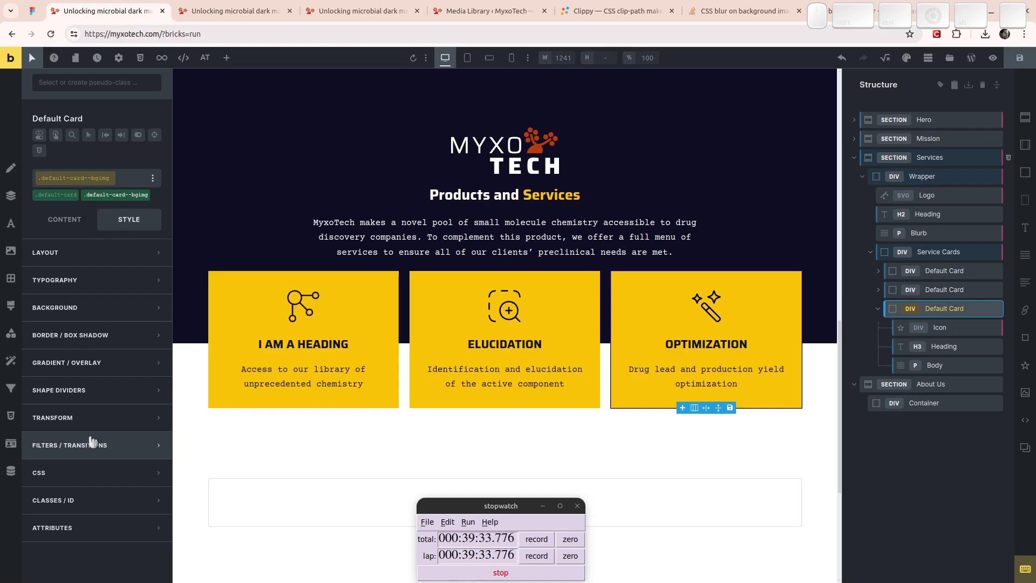
Step: Paste %root%:before { backdrop-filter: grayscale(100%); } from the clipboard history into the custom CSS of the .default-card--bgimg class
click(74, 472)
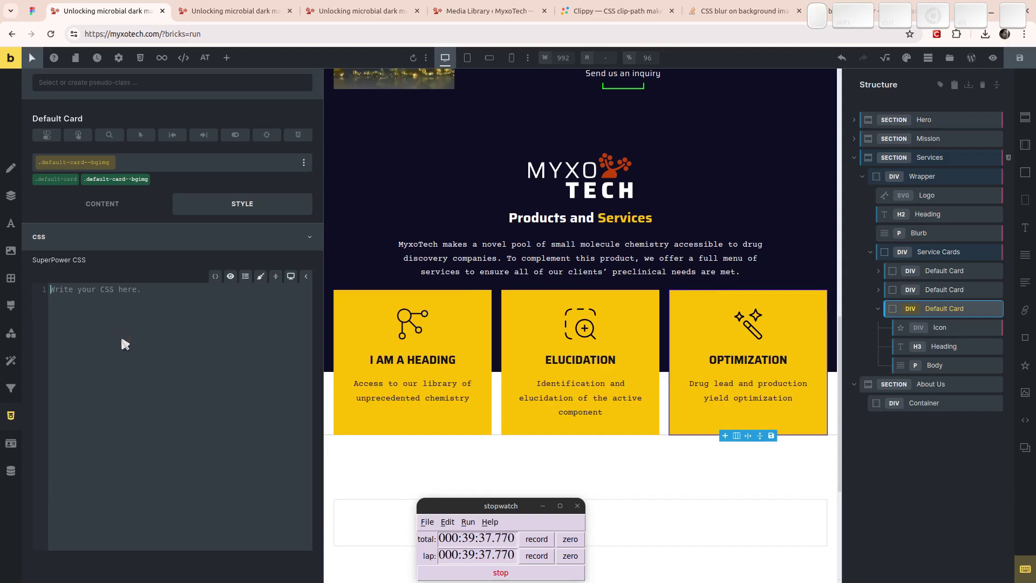
key(ctrl+shift+v)
key(Down)
key(Down)
key(Down)
key(Down)
key(Down)
key(Down)
key(Down)
key(Down)
key(Down)
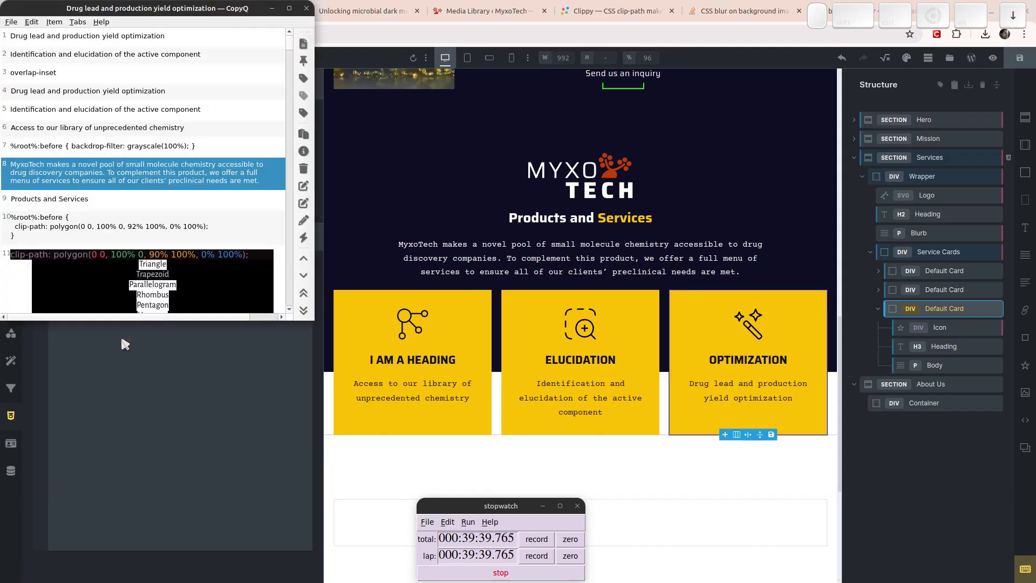
key(Return)
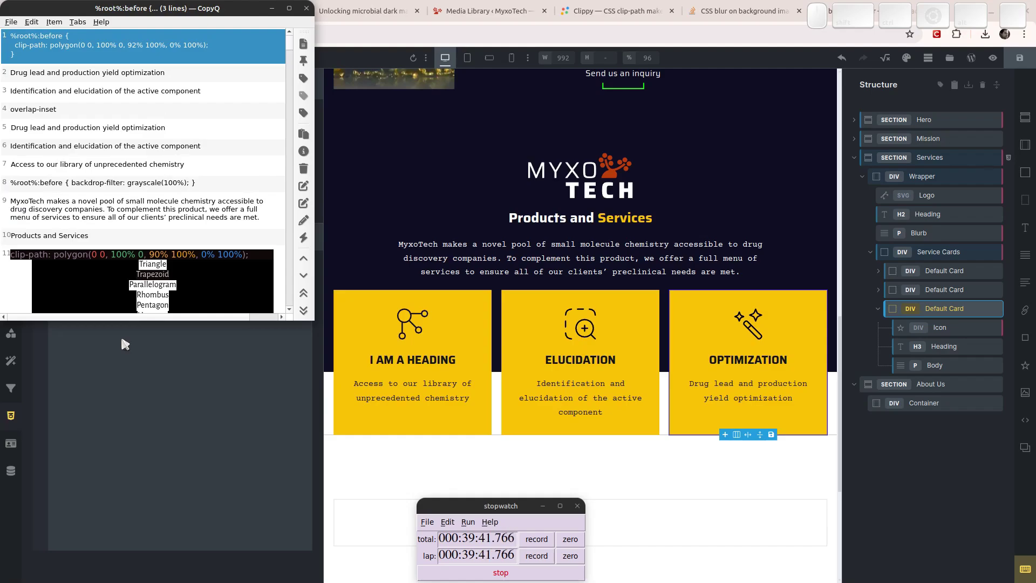
key(Down)
key(Down)
key(Down)
key(Down)
key(Down)
key(Down)
key(Down)
key(Return)
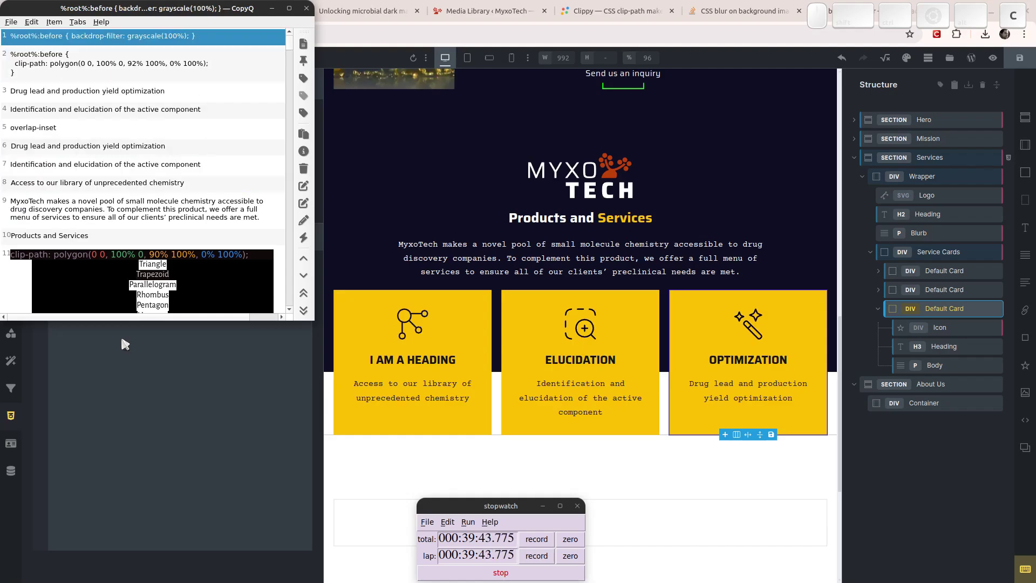
key(Escape)
click(150, 327)
text(%root%:before { backdrop-filter: grayscale(100%); })
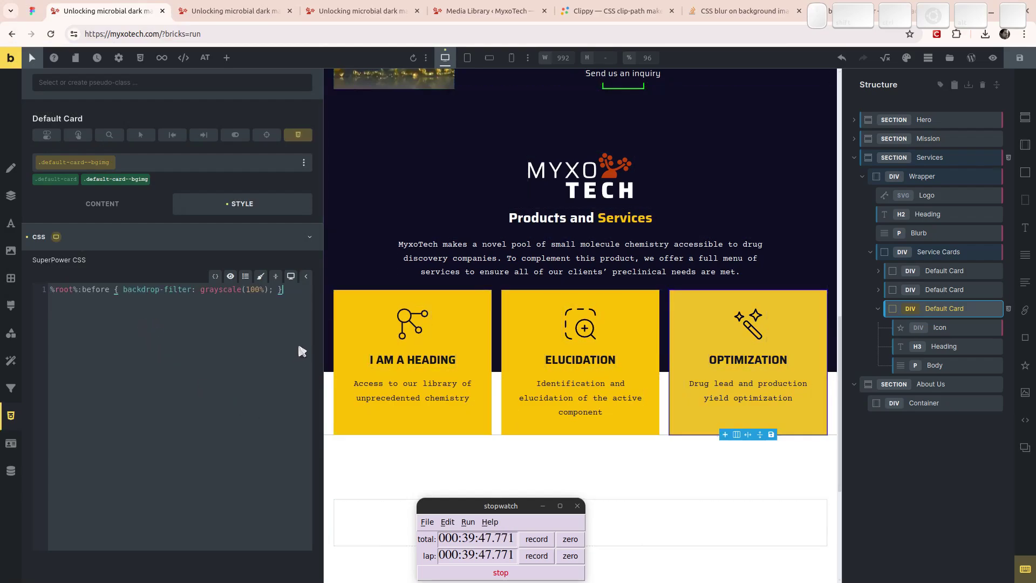
click(209, 290)
Step: Lock the .default-card--bgimg and .default-card classes on the third Default Card
click(93, 208)
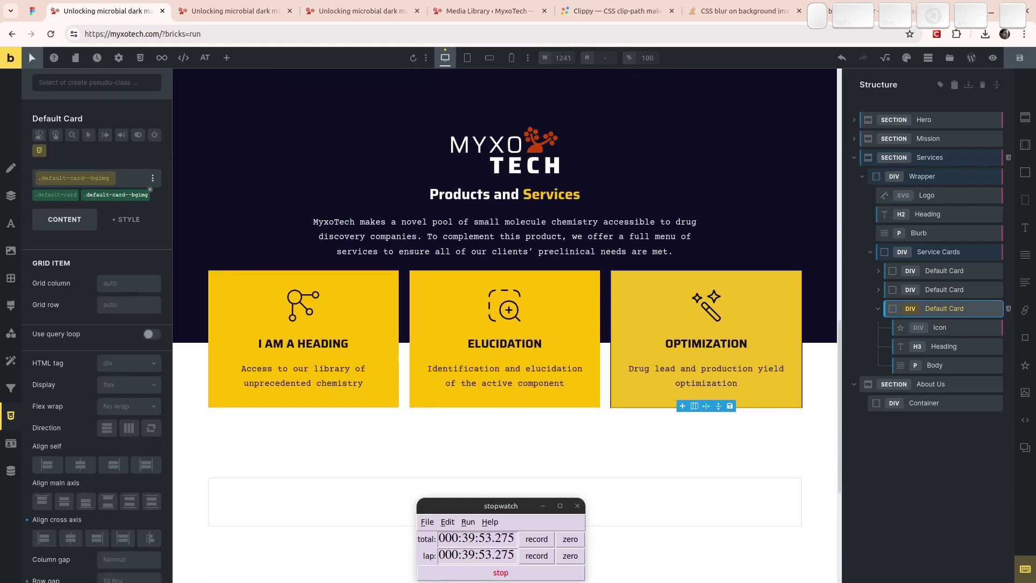
click(108, 194)
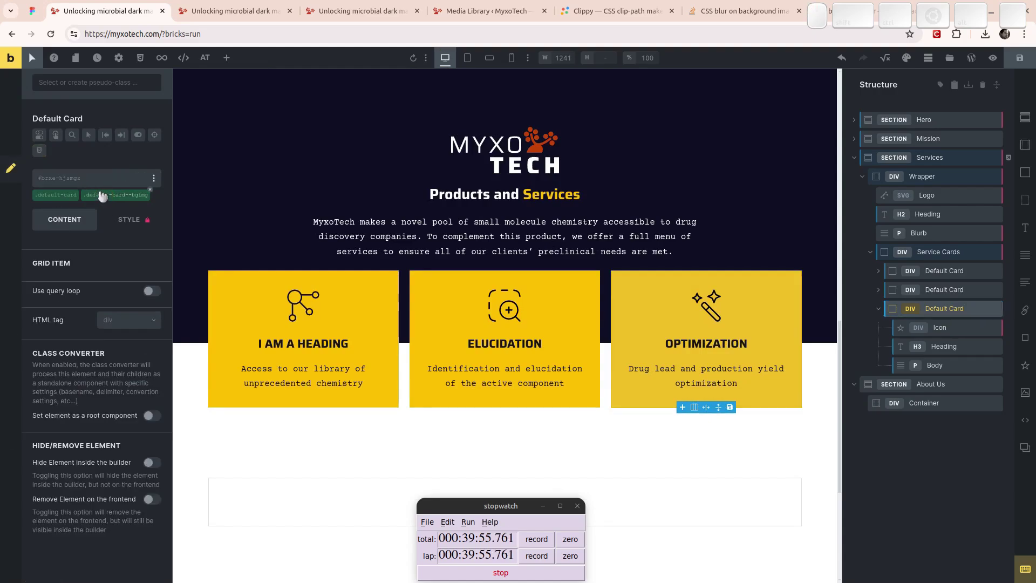
click(102, 195)
click(98, 179)
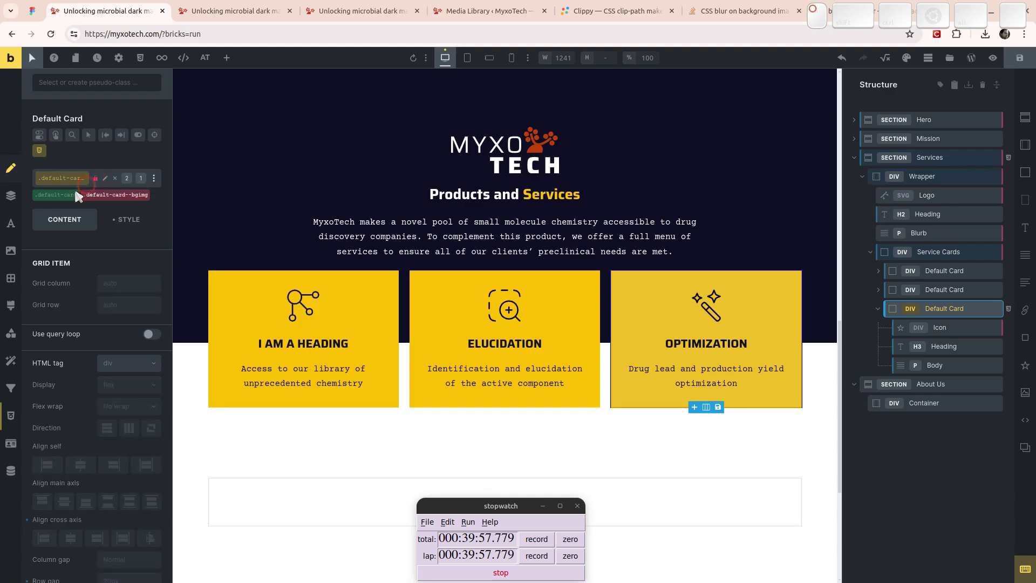
click(60, 195)
click(95, 180)
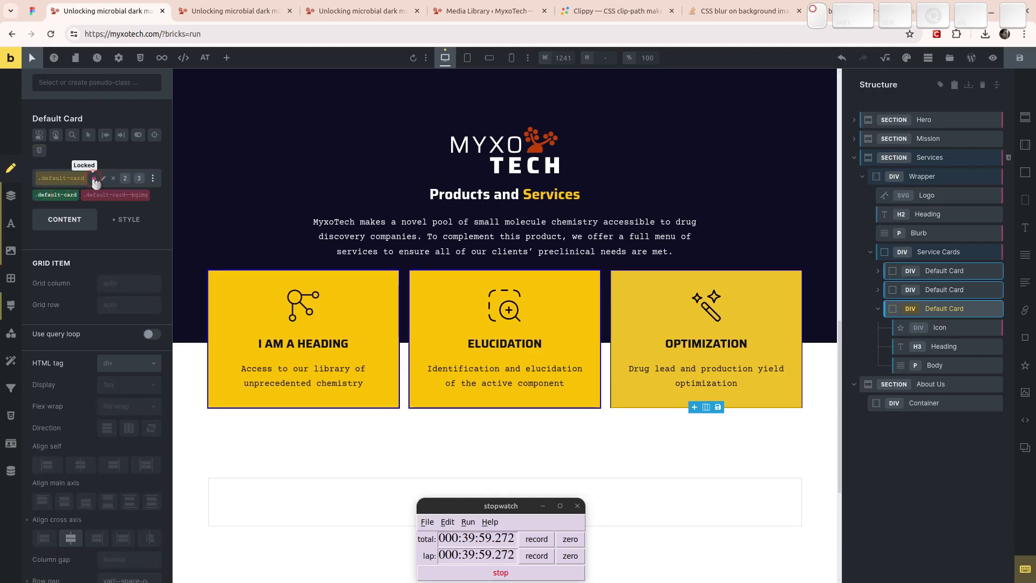
Step: Set myxotech-bacteria-chemicals-014.jpg from the Photos folder as the third Default Card's background image at element level, with no class active
click(58, 195)
click(147, 222)
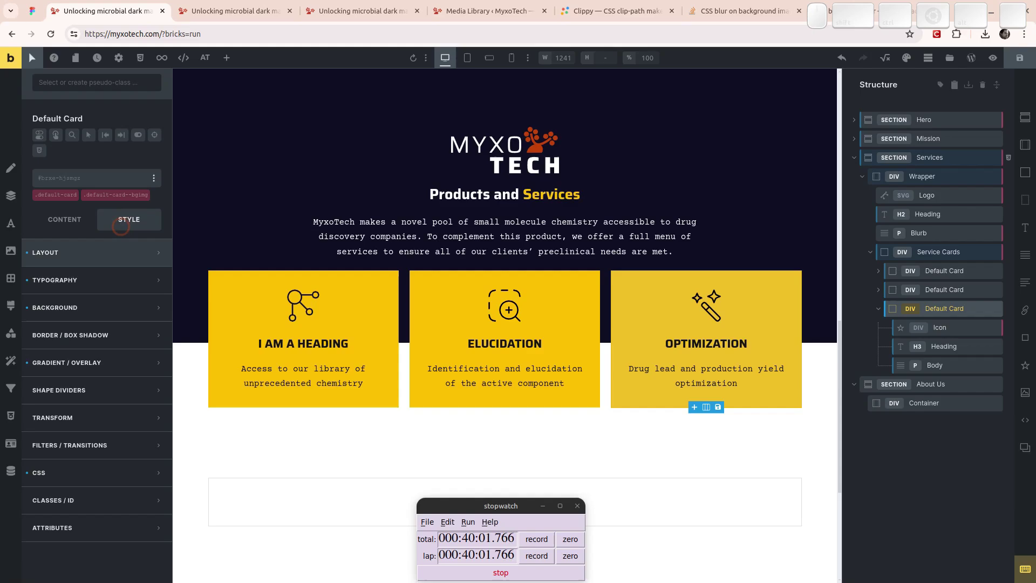
click(158, 303)
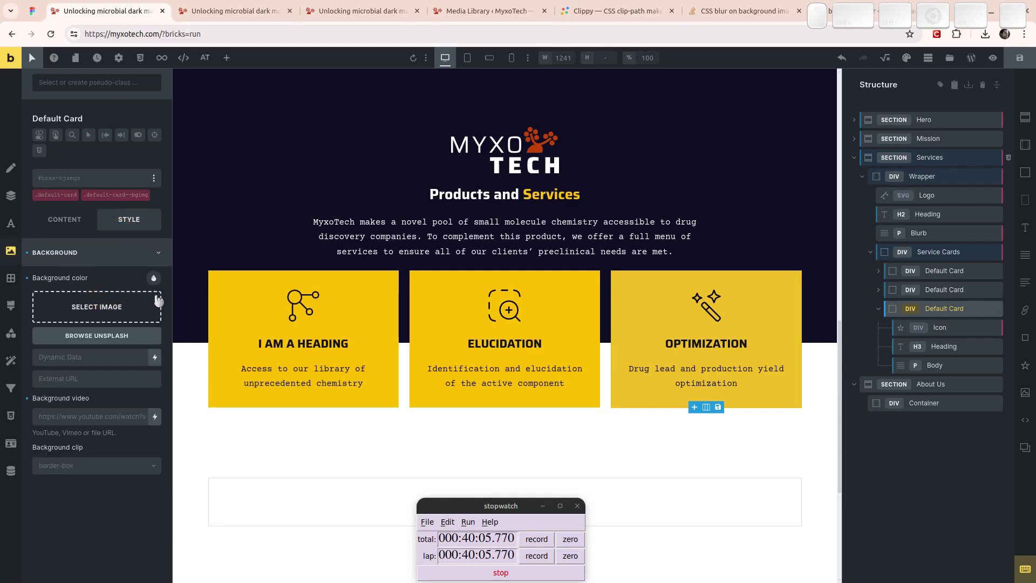
click(119, 313)
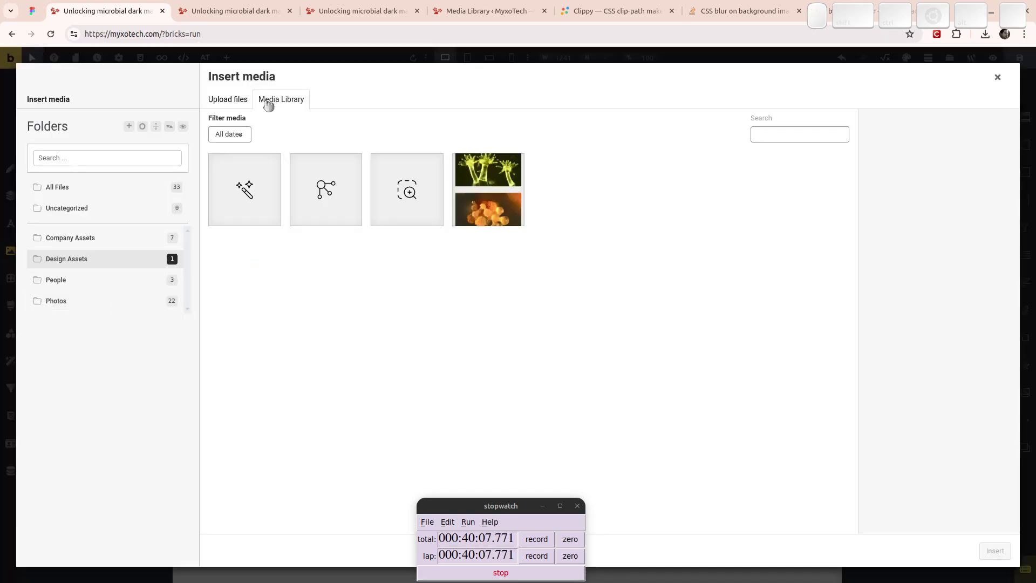
click(93, 241)
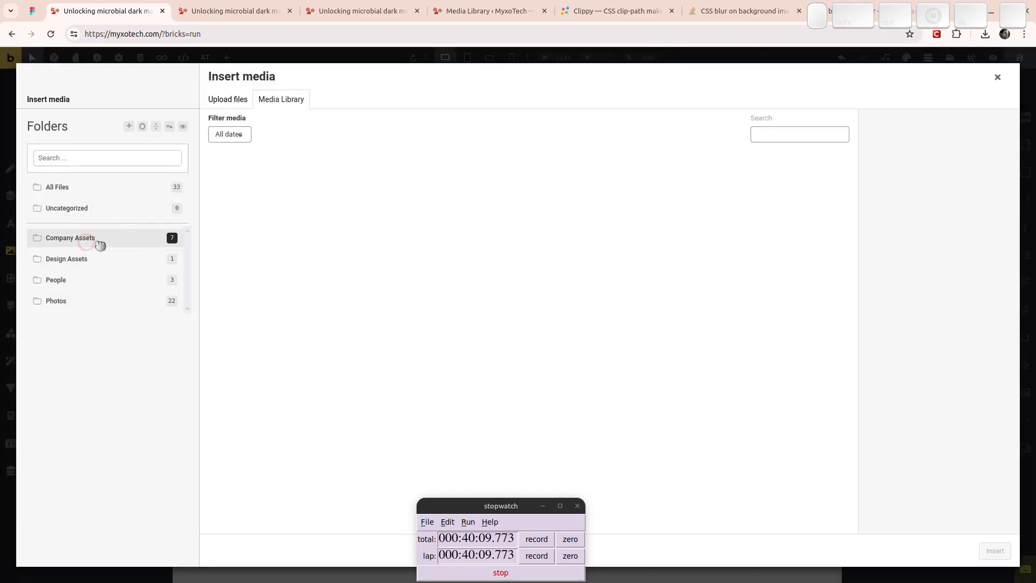
click(75, 305)
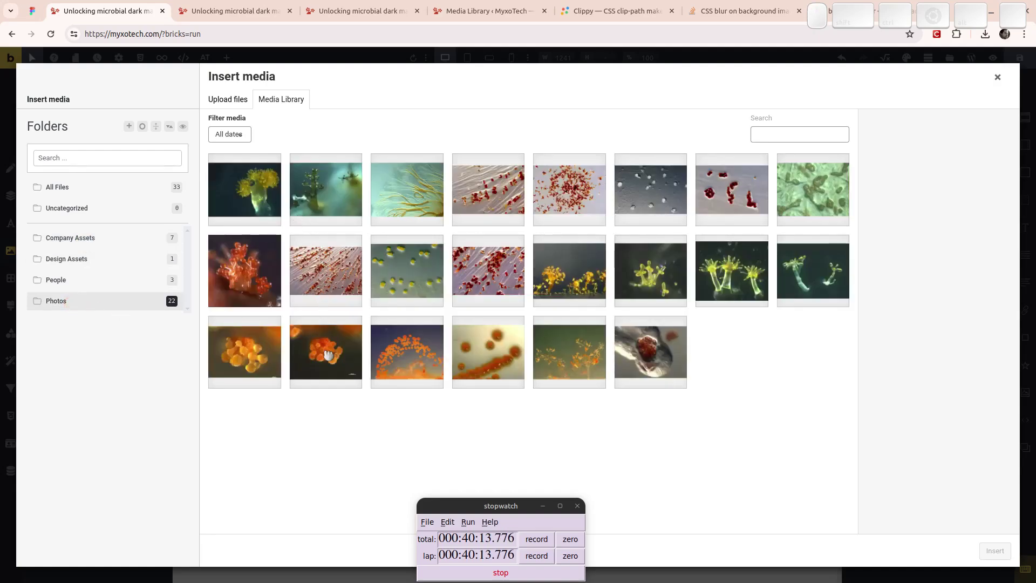
click(252, 273)
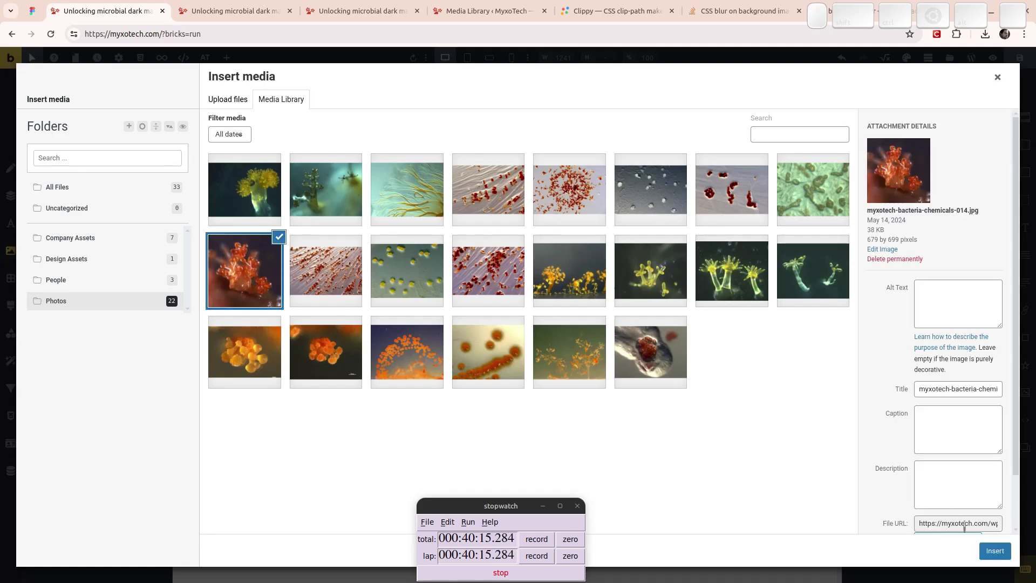
click(995, 551)
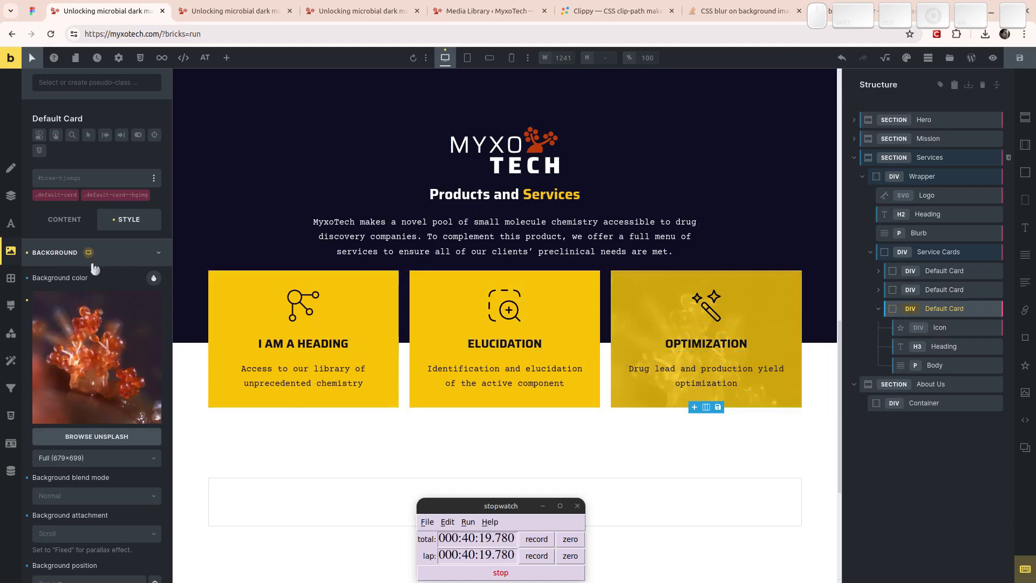
click(121, 260)
Step: Remove the .default-card--bgimg class from the third Default Card to compare the image without its effect, and add it back
click(105, 194)
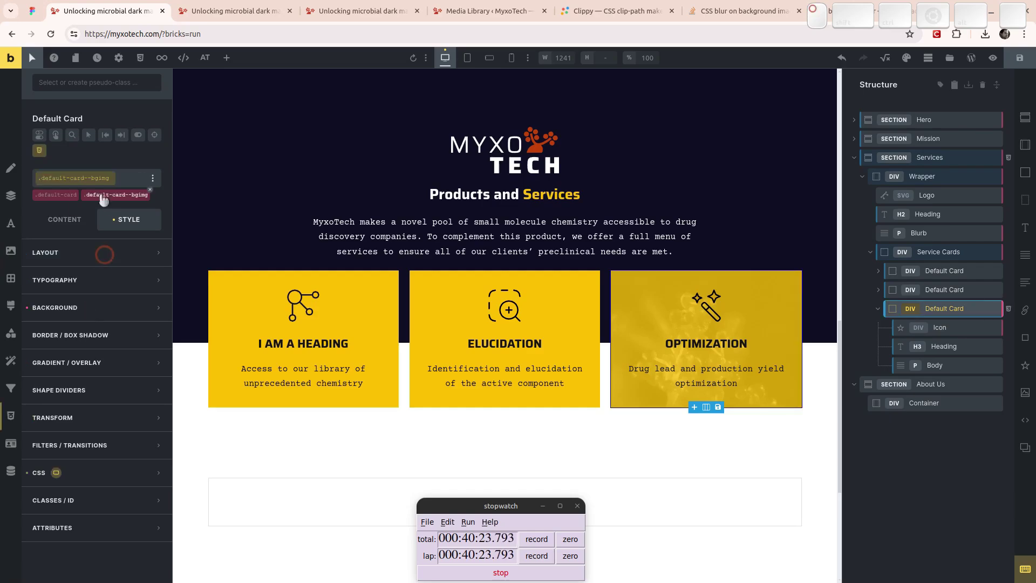
click(146, 194)
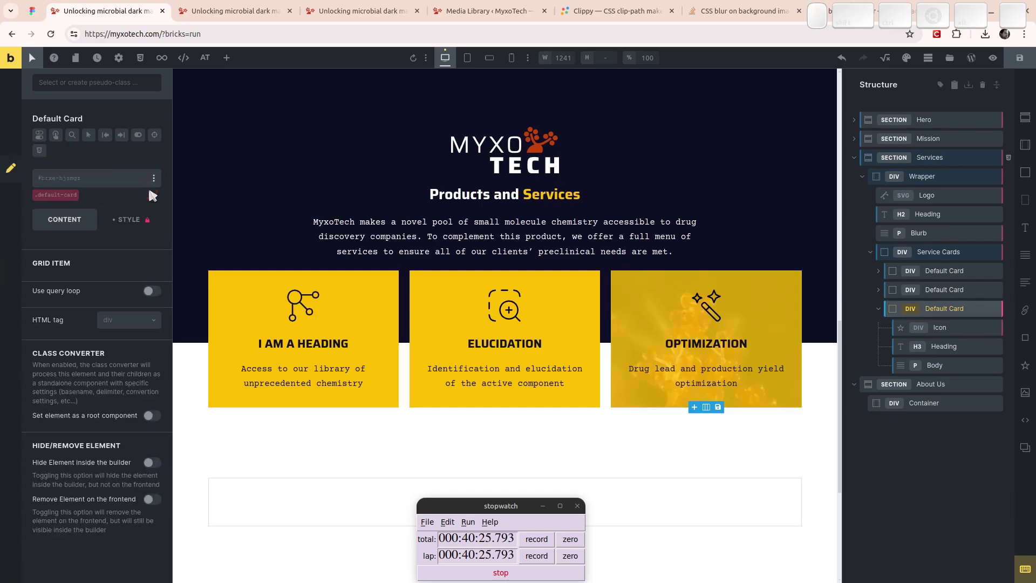
click(73, 180)
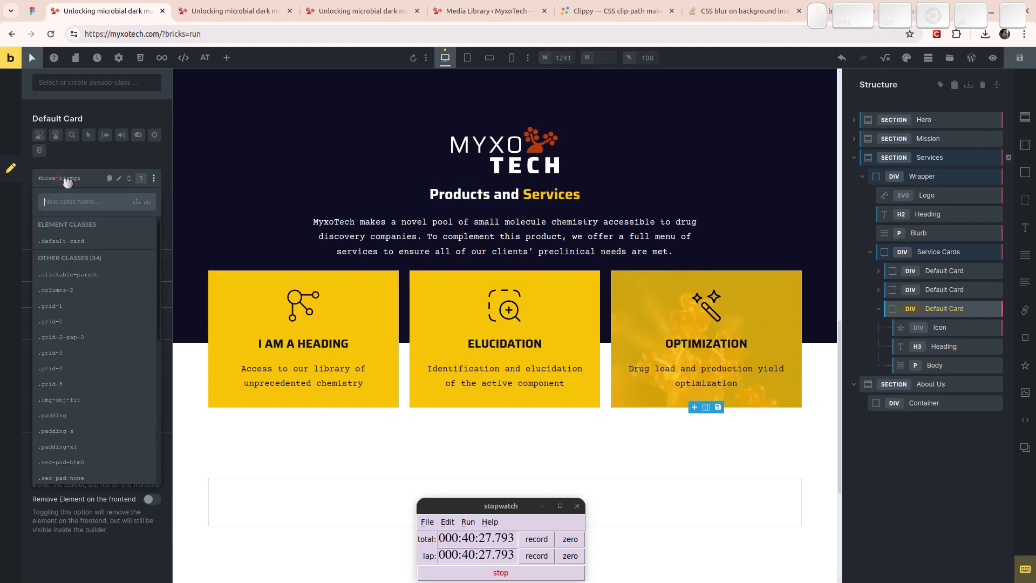
text(bgimg)
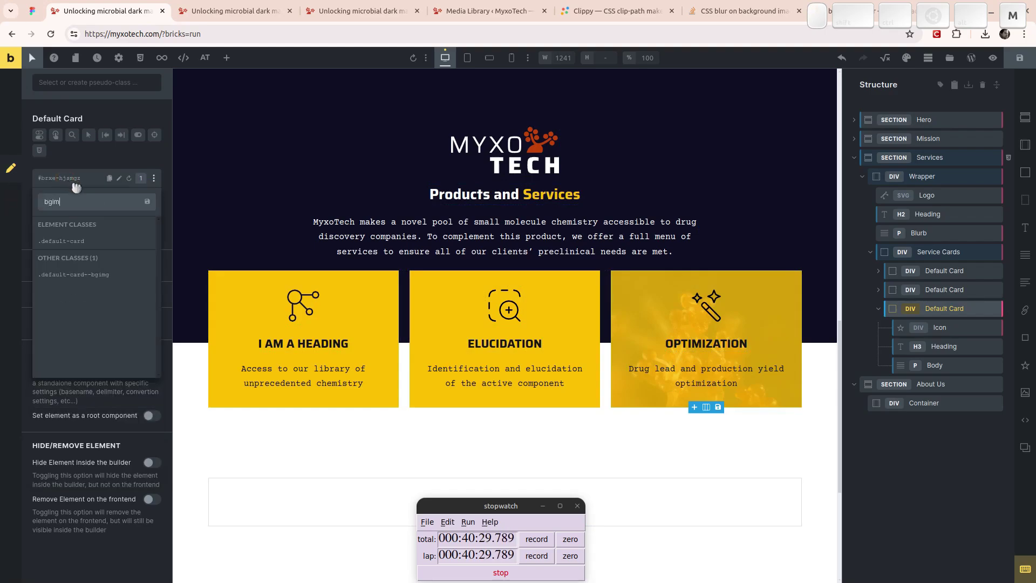
click(74, 274)
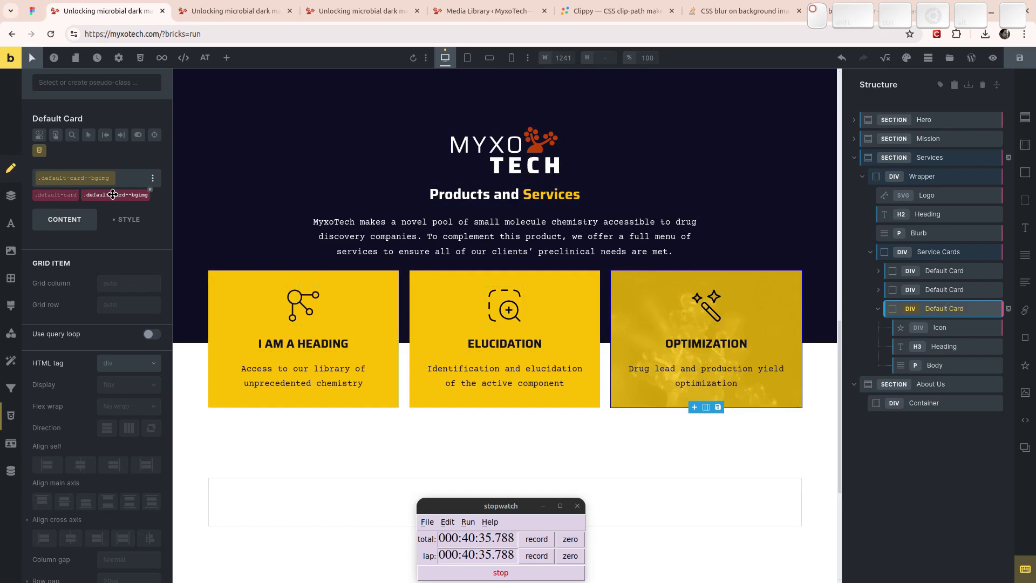
Step: Unlock the .default-card class and try raising the alpha of its overlay colour to 0.98
click(56, 194)
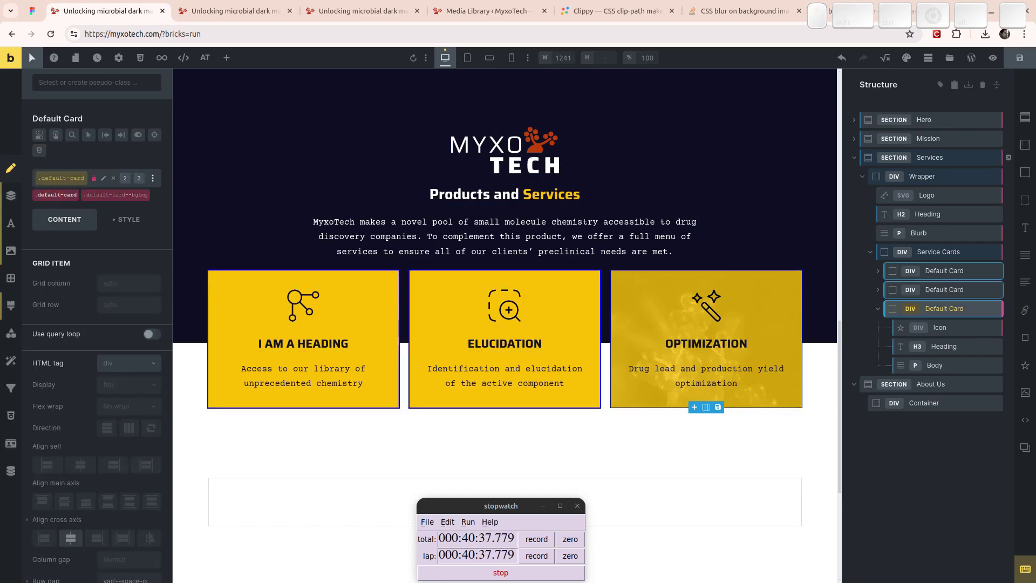
click(93, 178)
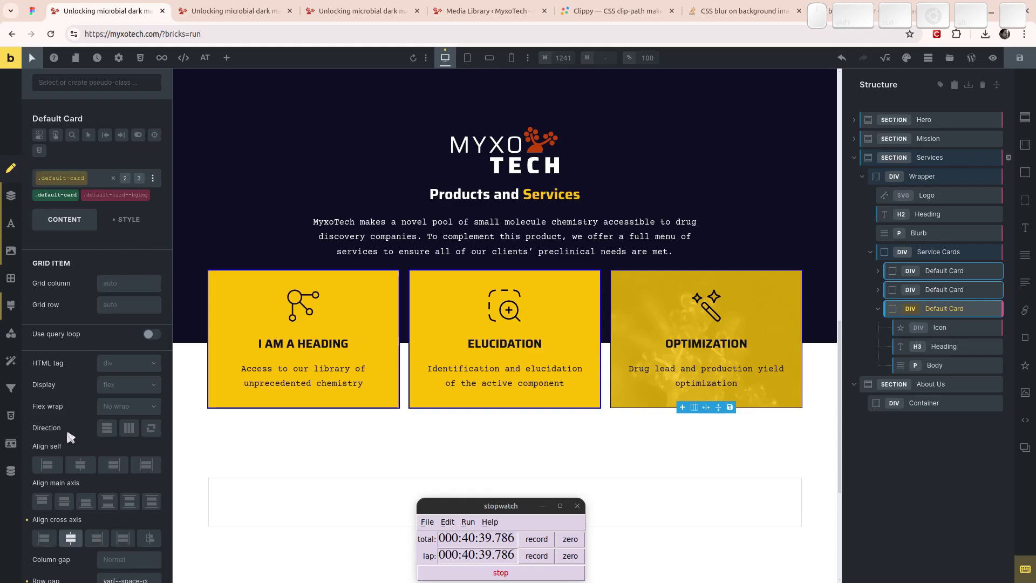
click(126, 221)
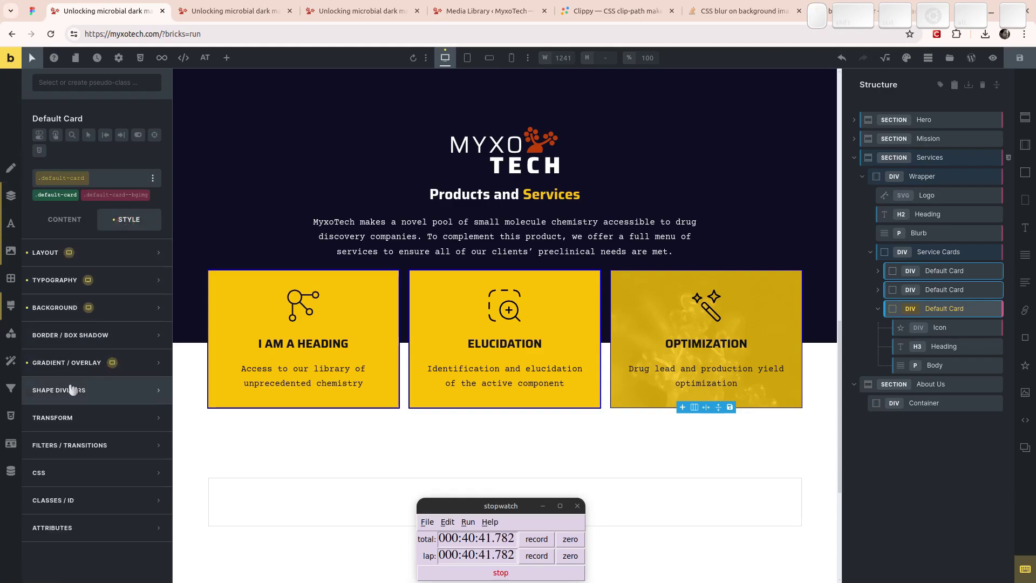
click(73, 360)
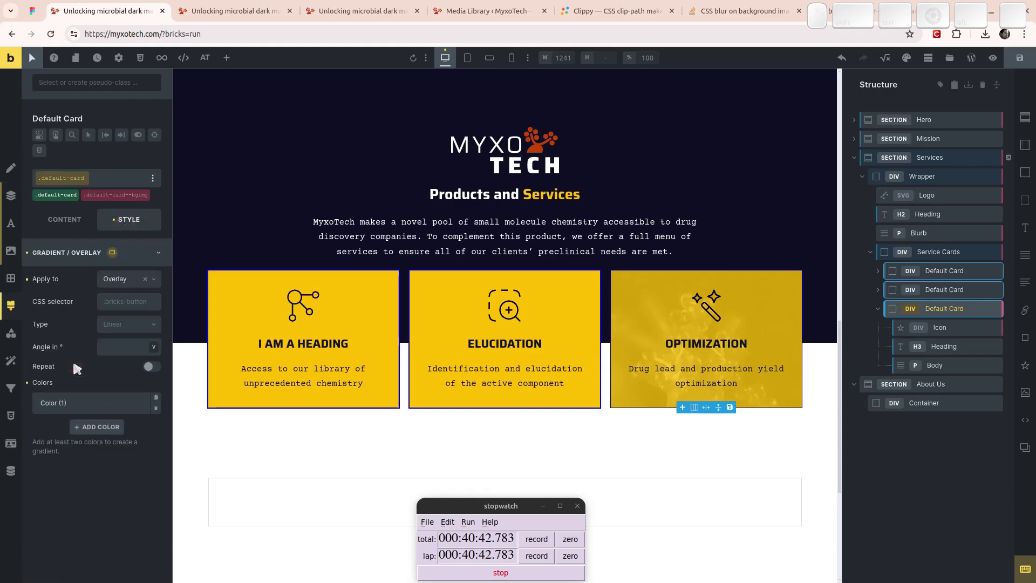
click(107, 404)
click(142, 426)
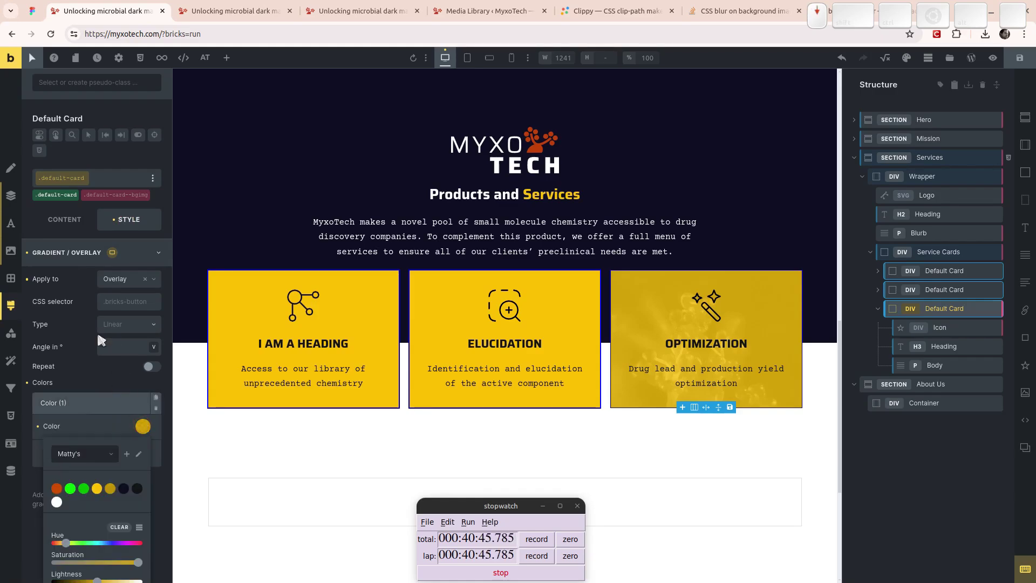
scroll(111, 345, down, 2)
text(1)
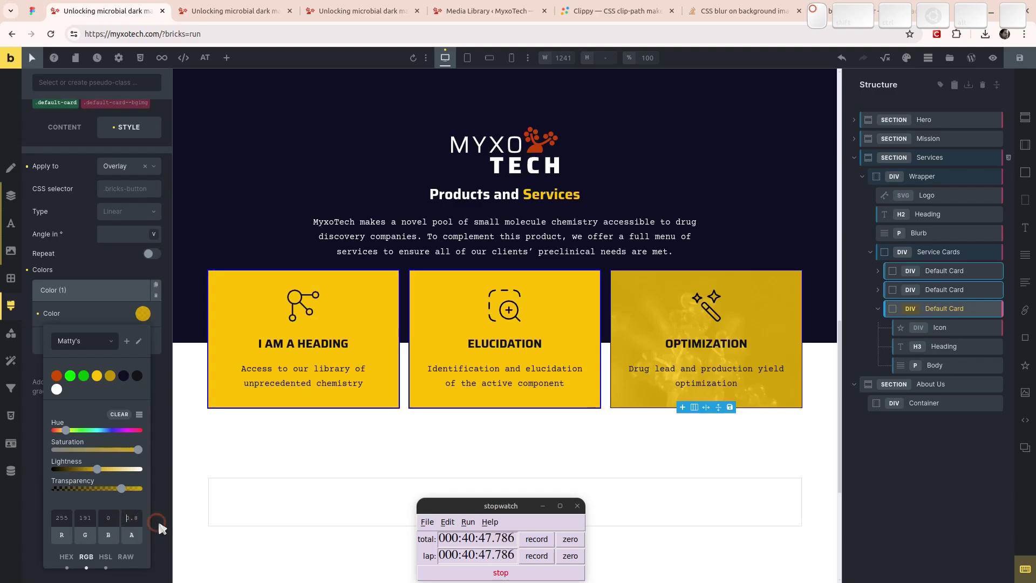
key(BackSpace)
key(BackSpace)
text(98)
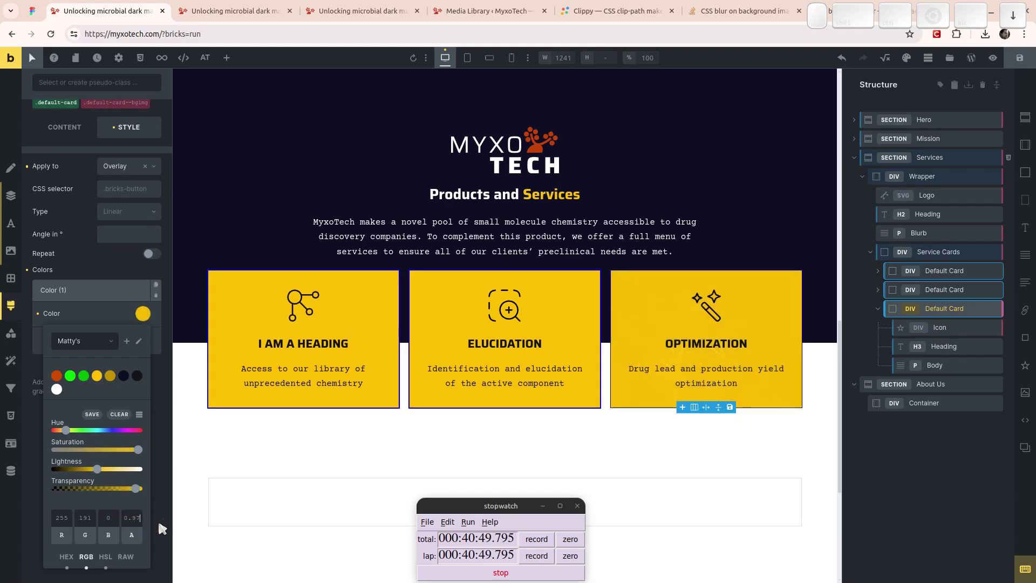
key(BackSpace)
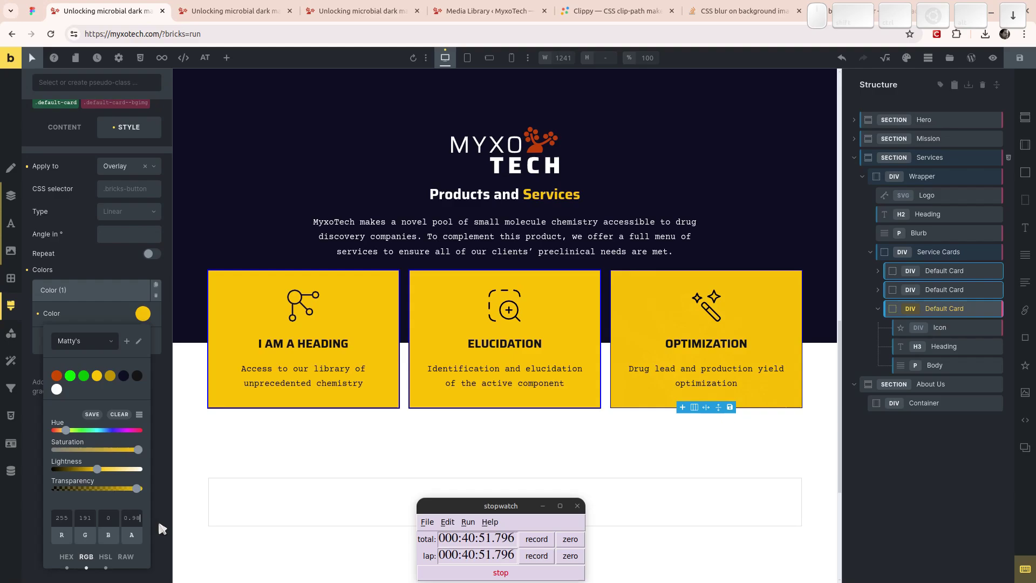
Step: Try lowering the .default-card overlay colour's alpha through 0.85 to 0.67
text(5)
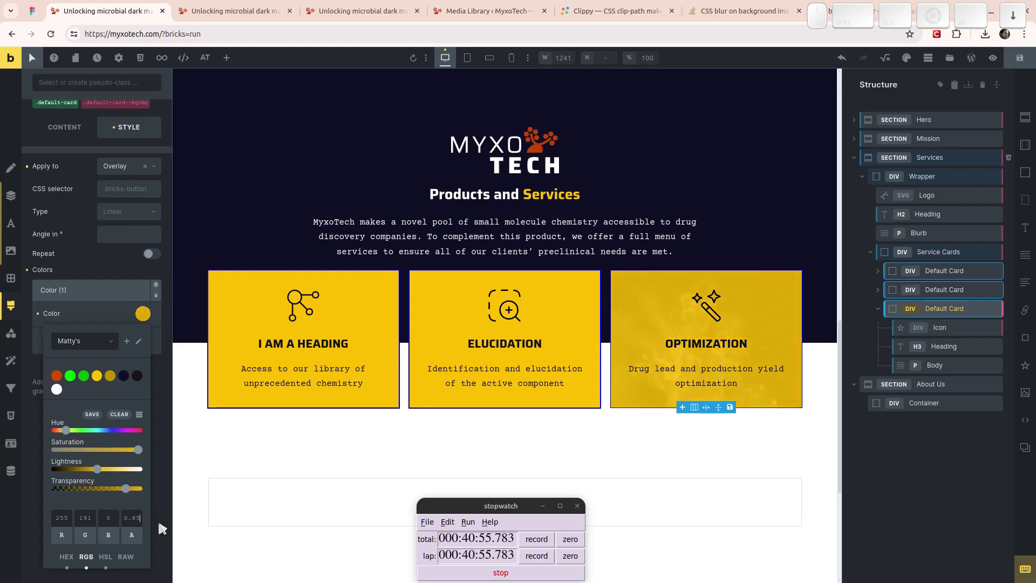
key(BackSpace)
key(BackSpace)
text(66)
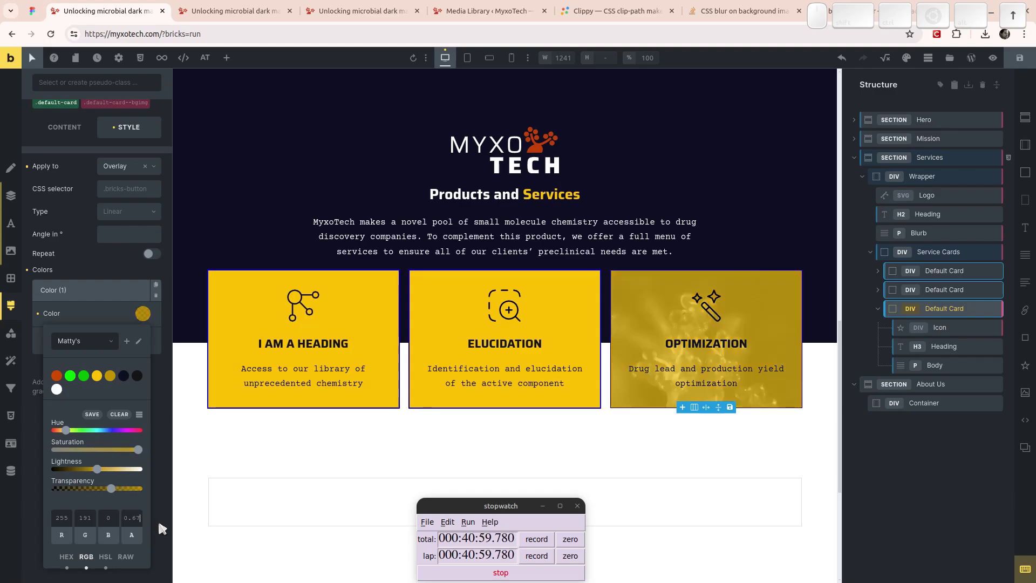
Step: Restore the .default-card overlay colour's alpha to 0.8, trying values from 0.75 to 0.82, and lock the class again
key(BackSpace)
key(BackSpace)
text(8)
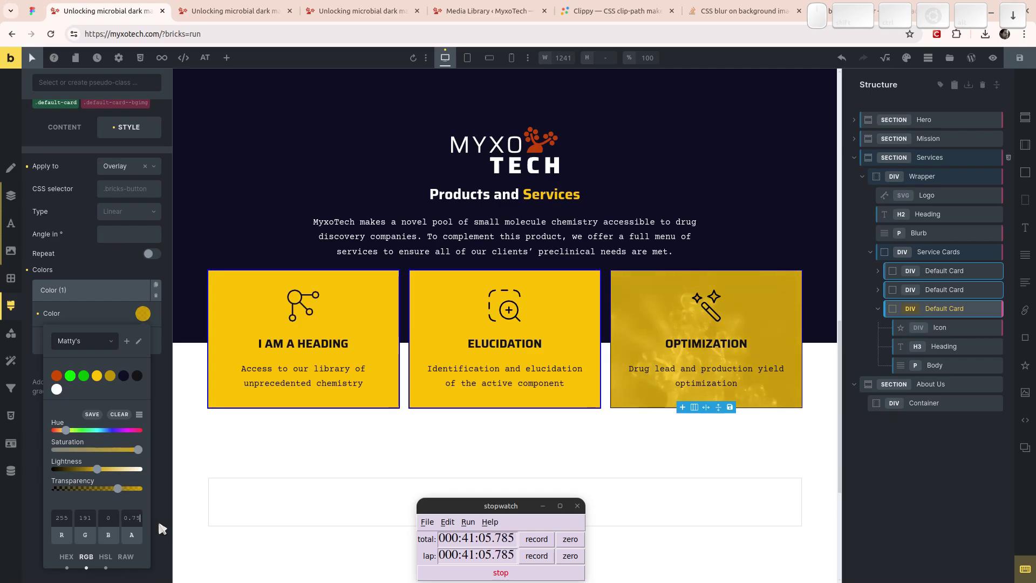
key(Up)
key(Up)
key(Up)
key(Up)
key(Up)
key(Up)
key(Up)
key(Up)
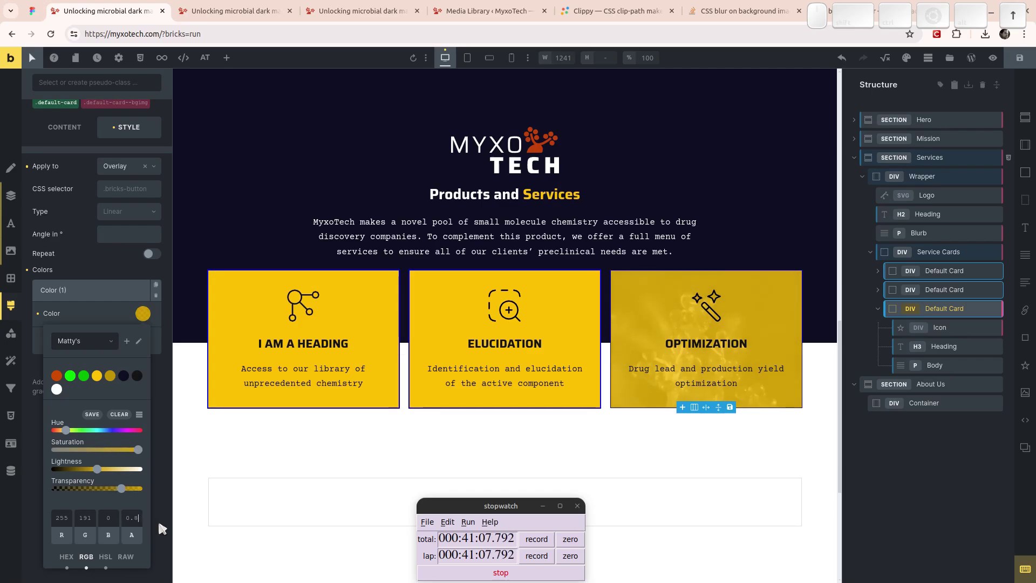
key(Up)
key(Up)
text(3)
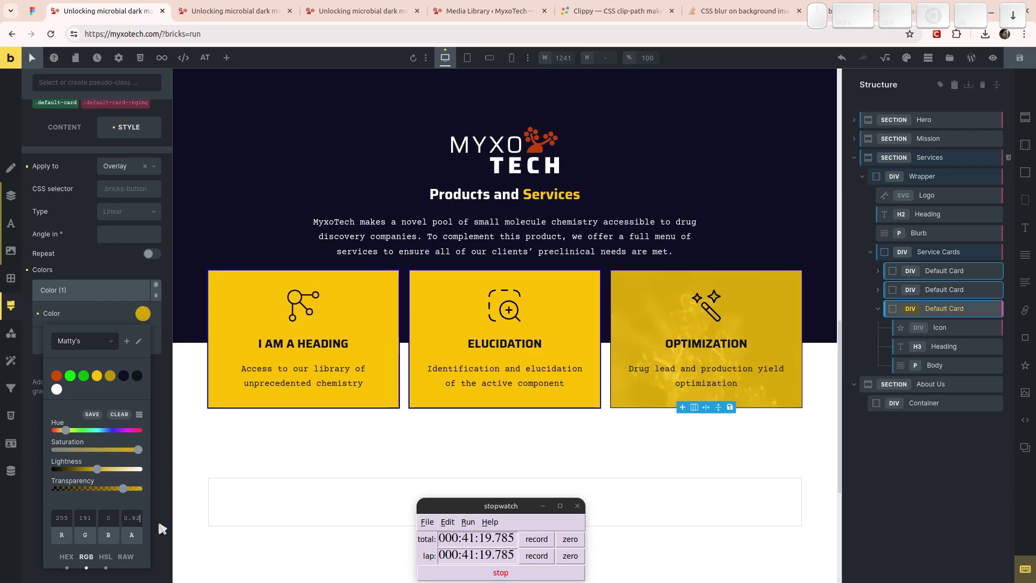
key(BackSpace)
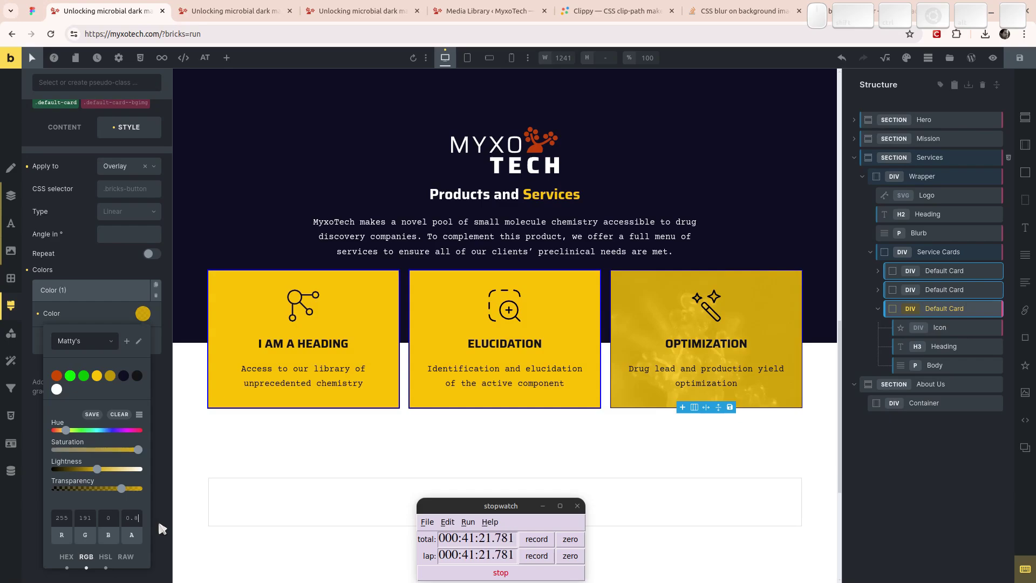
click(143, 313)
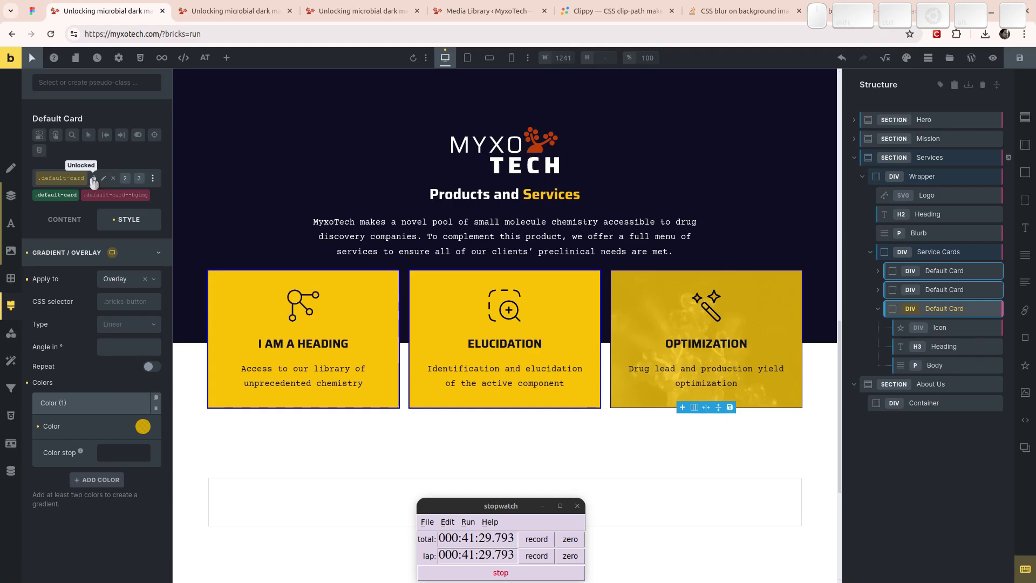
click(93, 178)
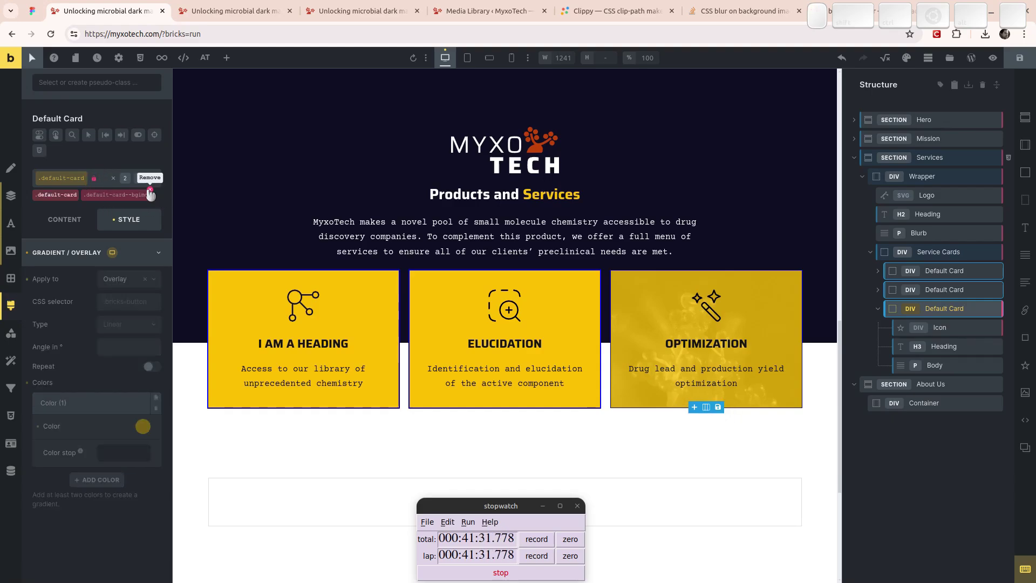
Step: Remove the .default-card--bgimg class from the third Default Card and unlock its .default-card class for style editing
click(150, 190)
click(132, 220)
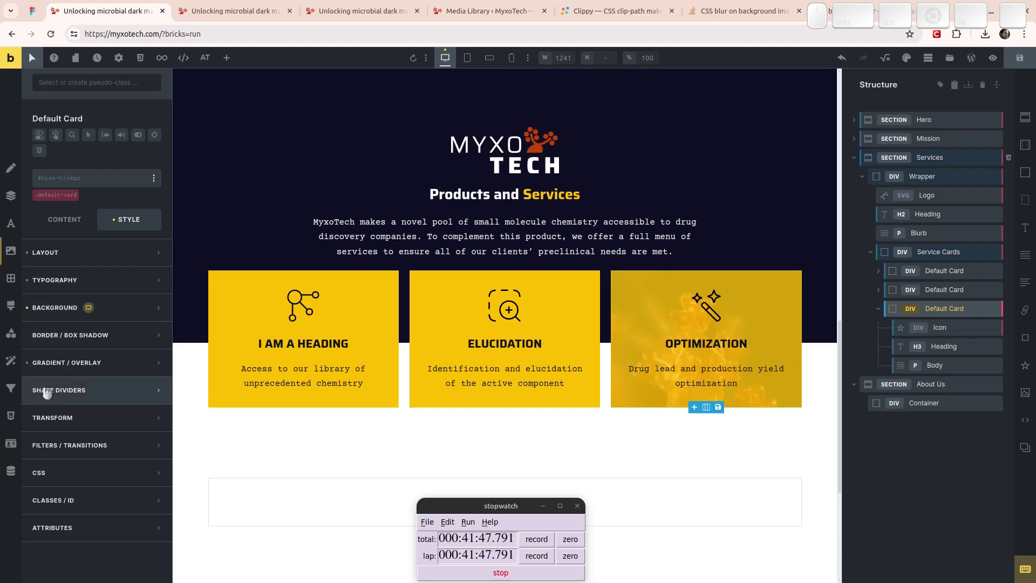
click(54, 196)
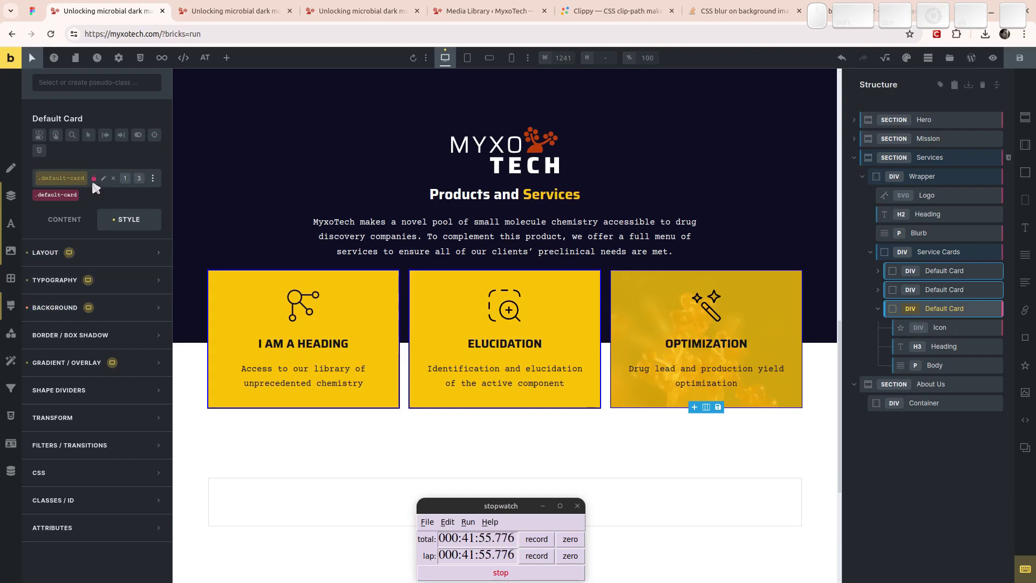
click(95, 182)
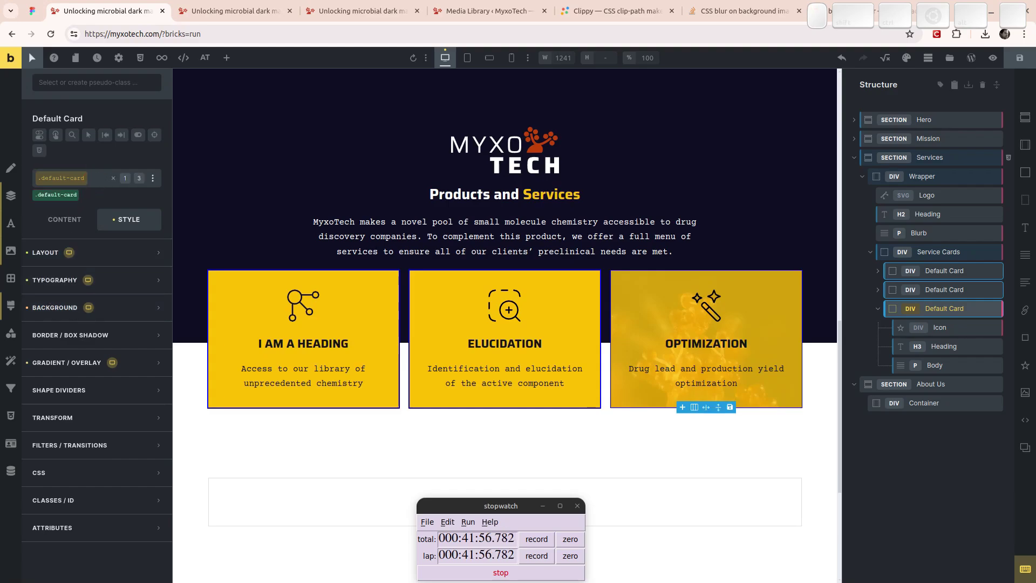
Step: Check the layout and typography styles of .default-card and clear the class's background colour
click(47, 255)
click(44, 252)
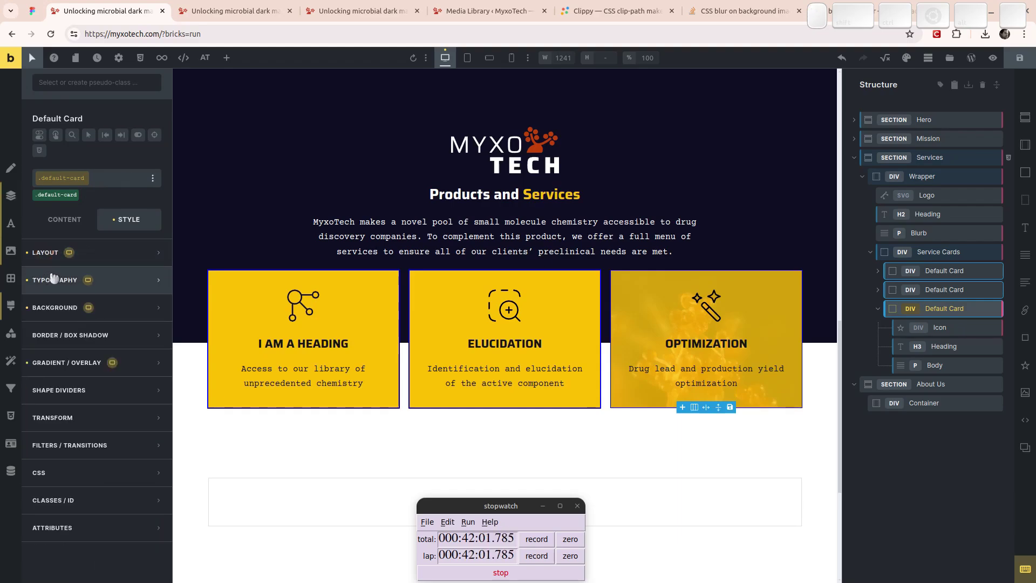
click(48, 282)
click(46, 256)
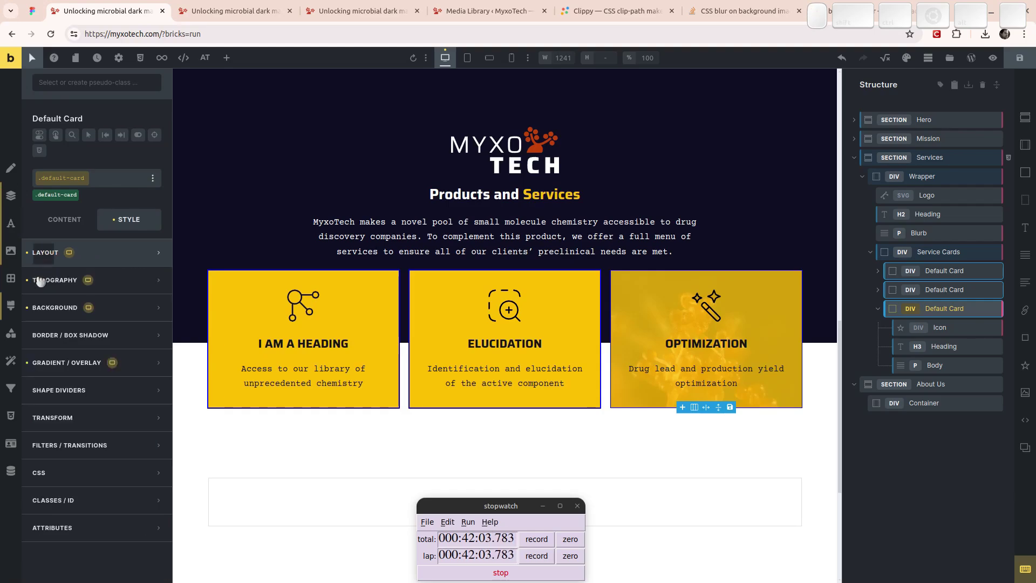
click(51, 312)
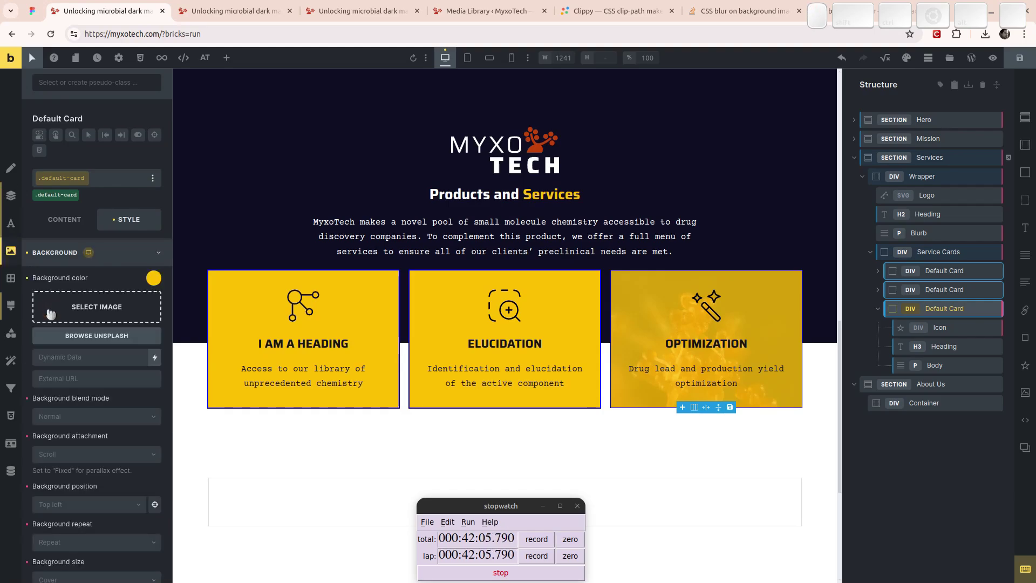
click(43, 255)
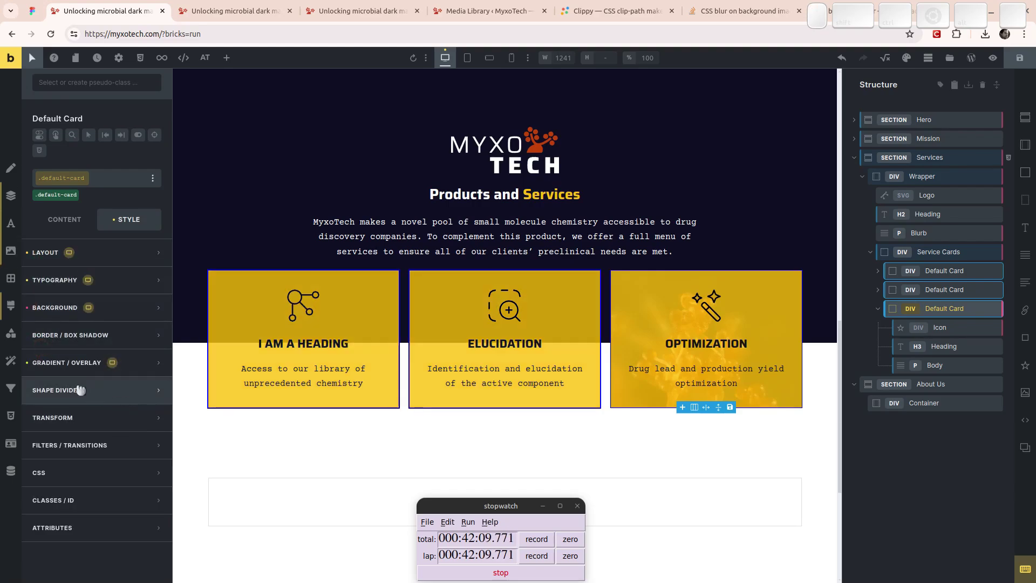
Step: Set the .default-card class's background colour to the accent yellow from Matty's Palette
click(53, 312)
click(154, 278)
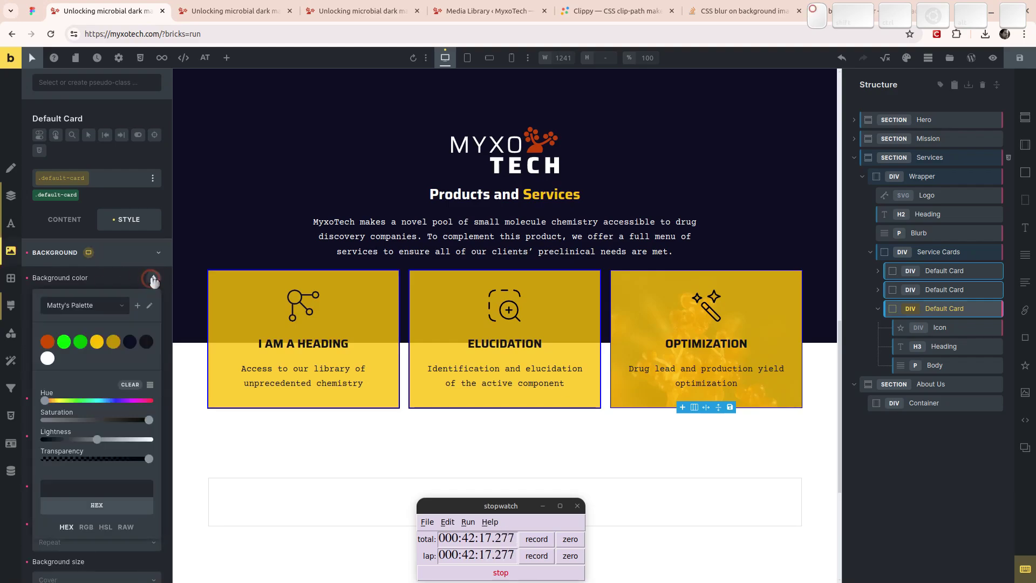
click(96, 342)
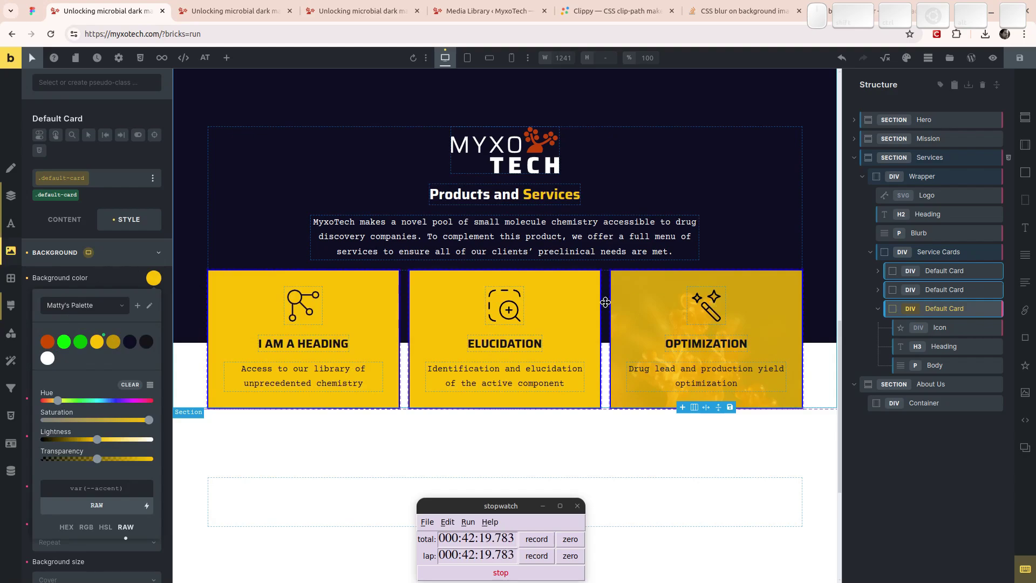
click(134, 253)
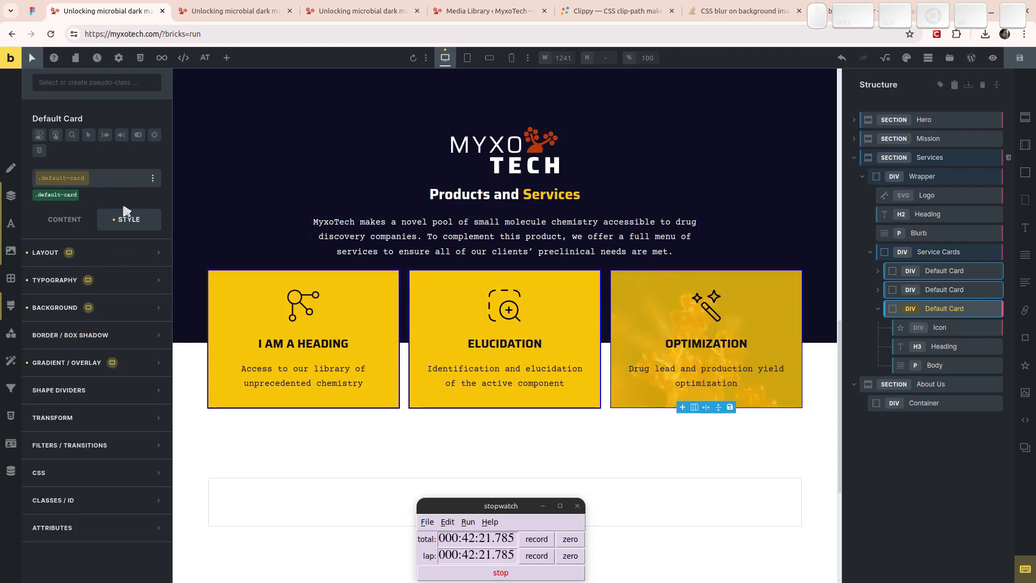
Step: Clear the third Default Card's own background image at element level, outside the .default-card class
click(56, 195)
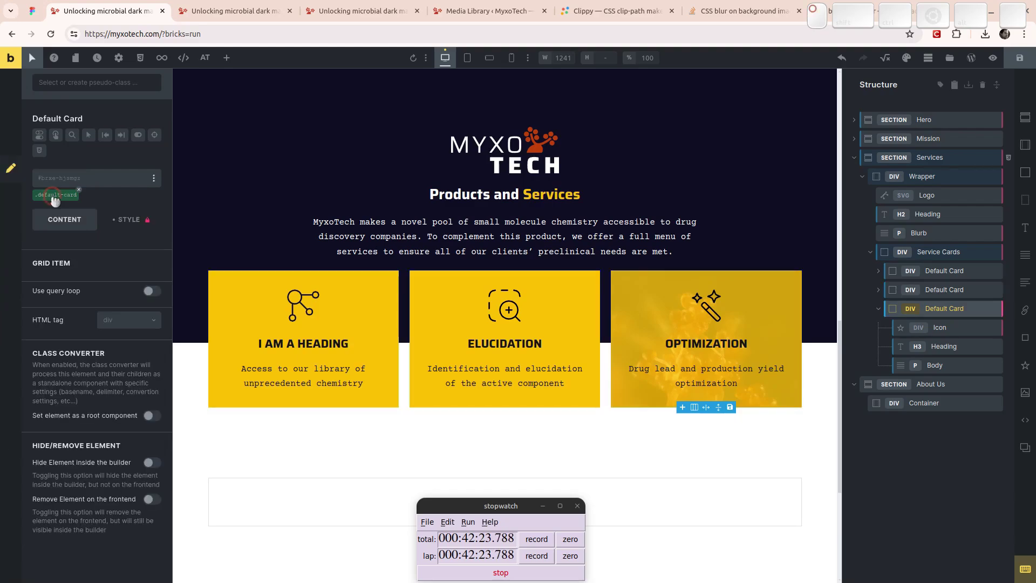
click(129, 219)
click(30, 309)
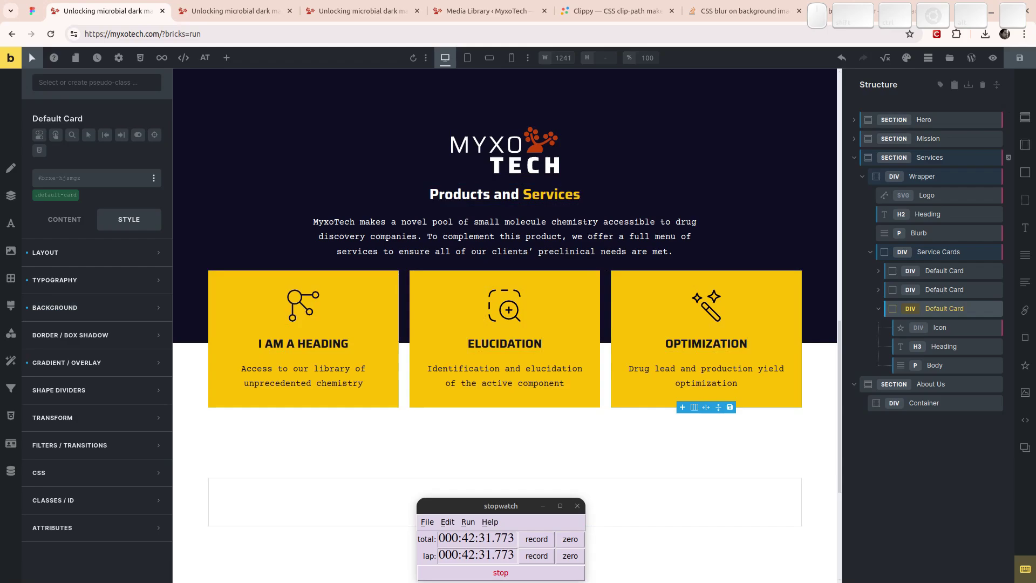
Step: Save the page and preview the Hero and Mission sections without the builder panels
key(ctrl+s)
scroll(629, 250, up, 8)
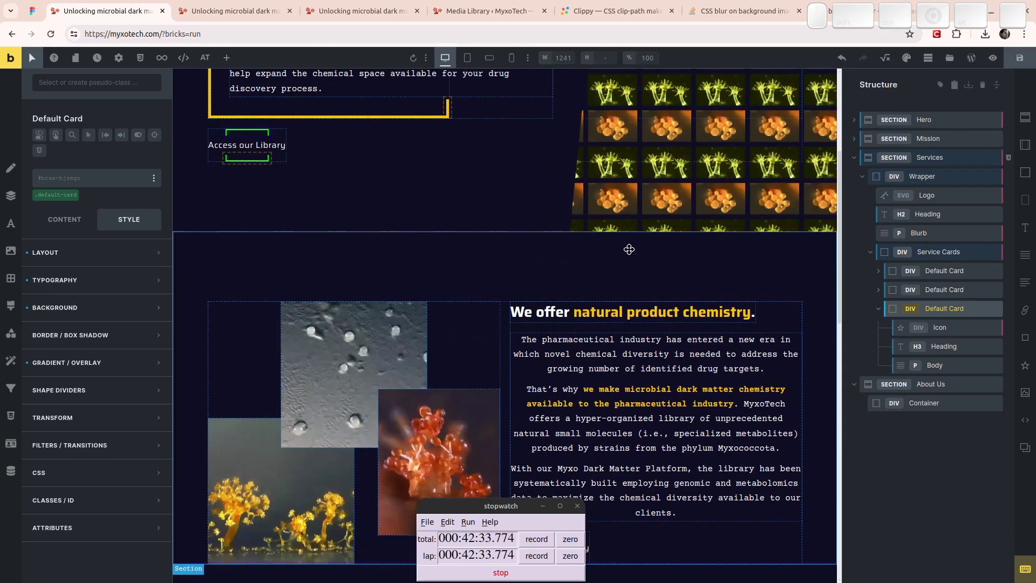
key(ctrl+shift+p)
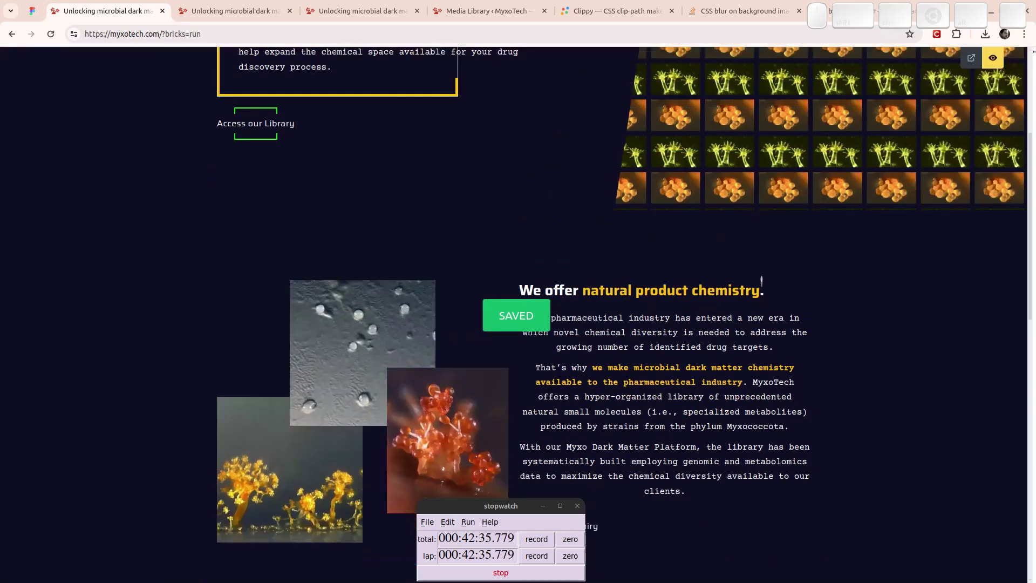
scroll(789, 320, up, 5)
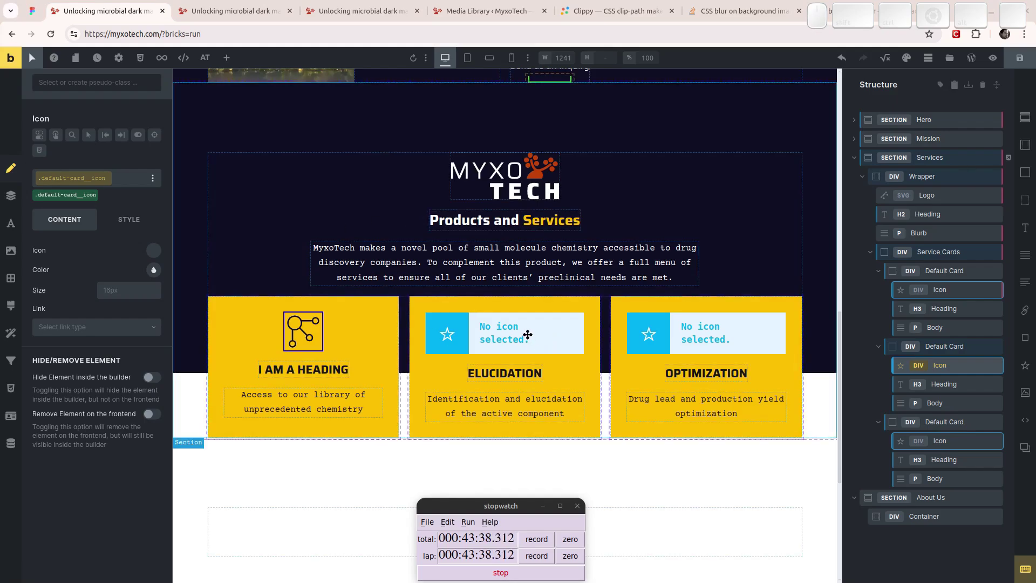
Step: Give the Elucidation card's icon, at element level, the dashed-frame magnifier SVG from the Design Assets media folder
click(84, 197)
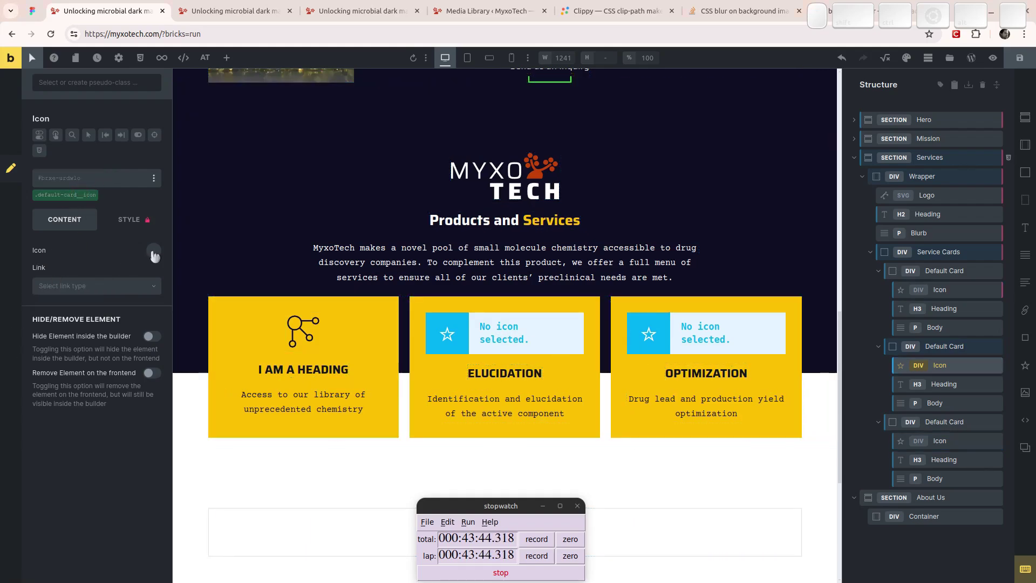
click(148, 265)
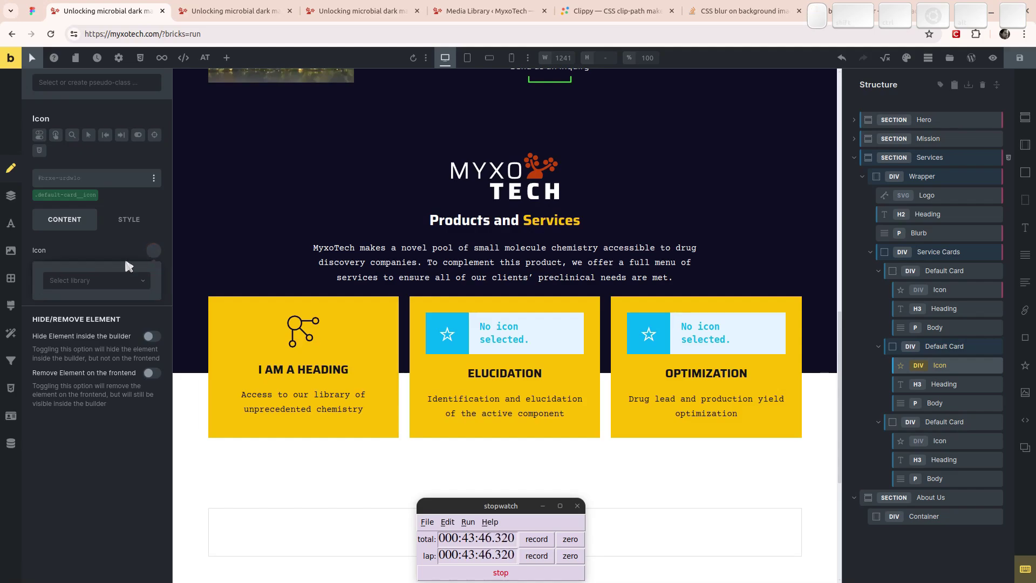
click(73, 291)
click(81, 398)
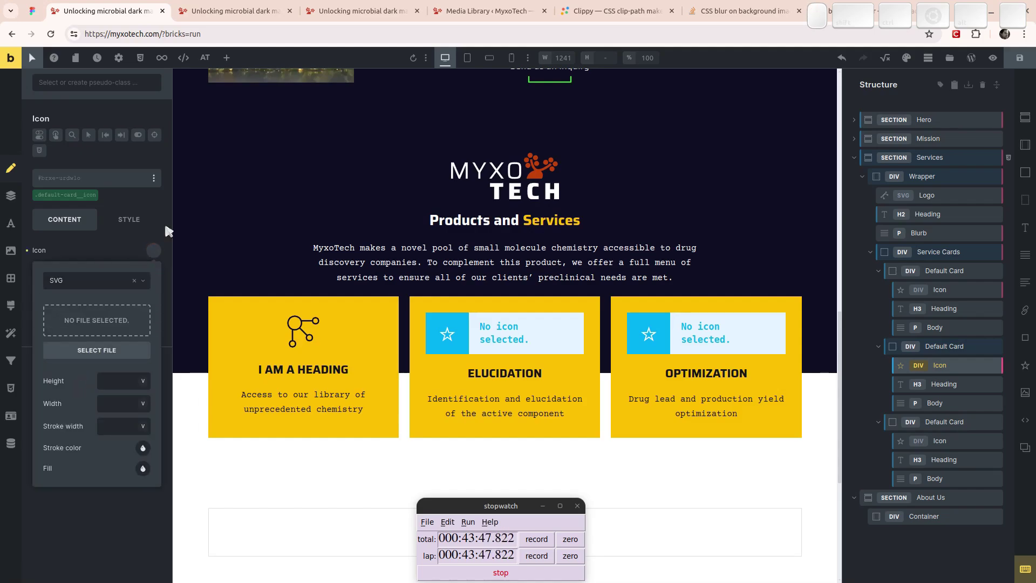
click(100, 320)
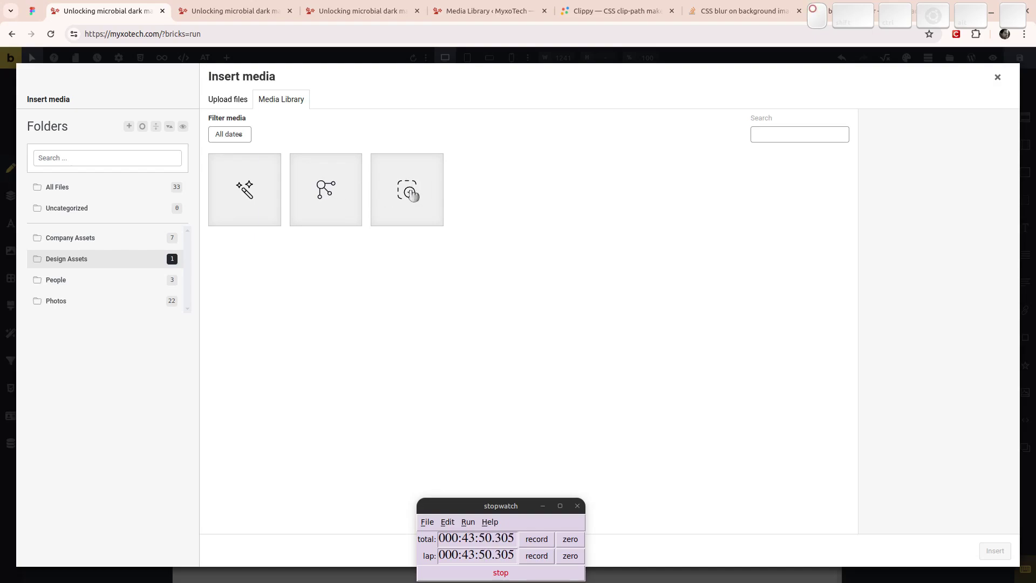
click(416, 192)
click(995, 550)
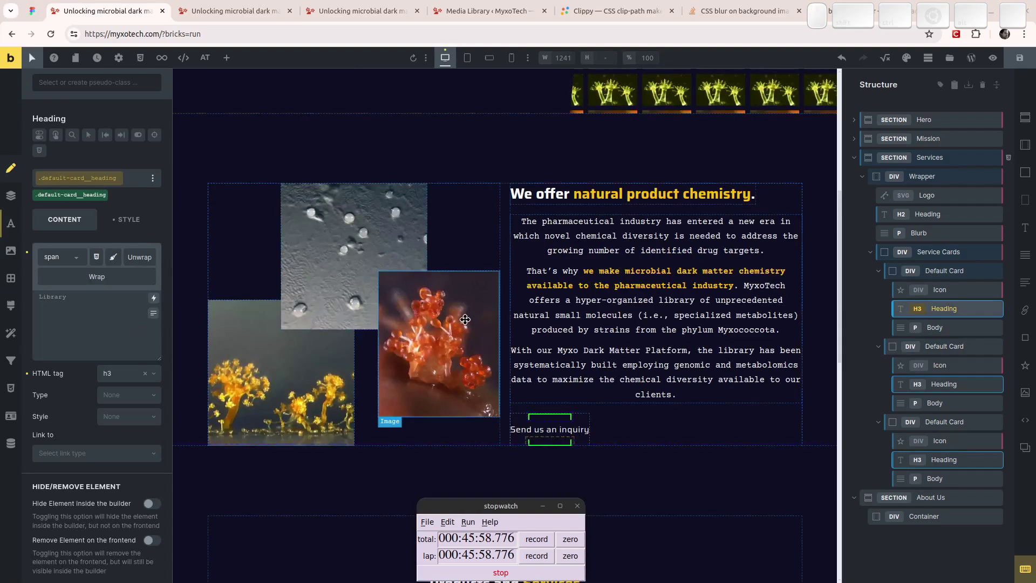
Step: Examine the Hero section in the page preview tab and return to the builder
scroll(486, 319, up, 5)
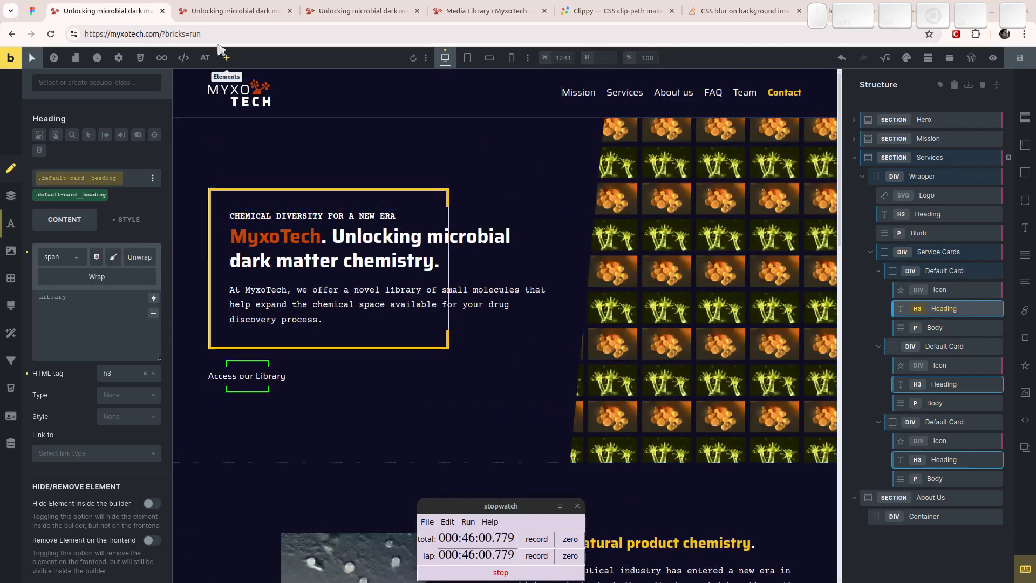
key(ctrl+Tab)
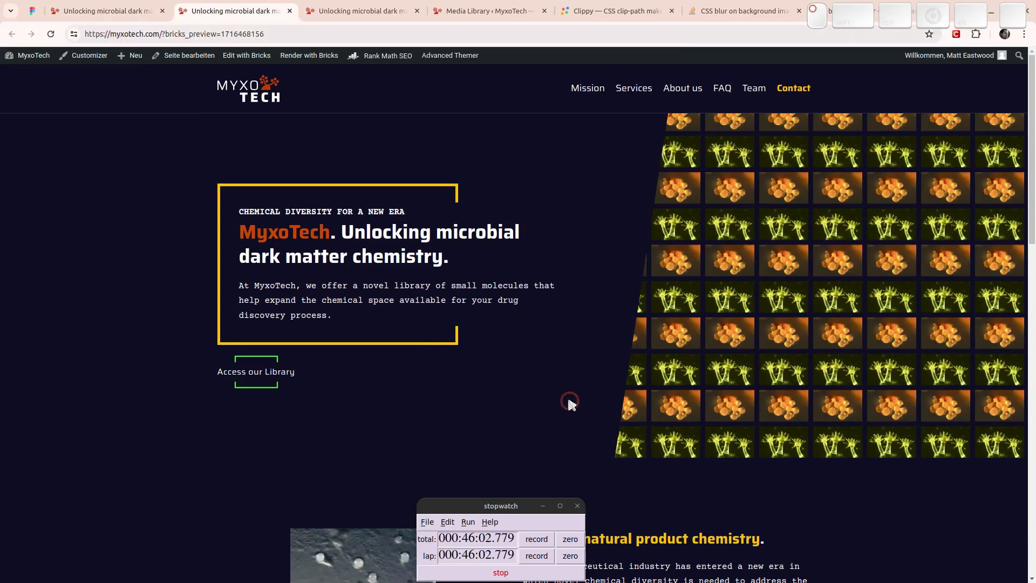
scroll(570, 388, down, 2)
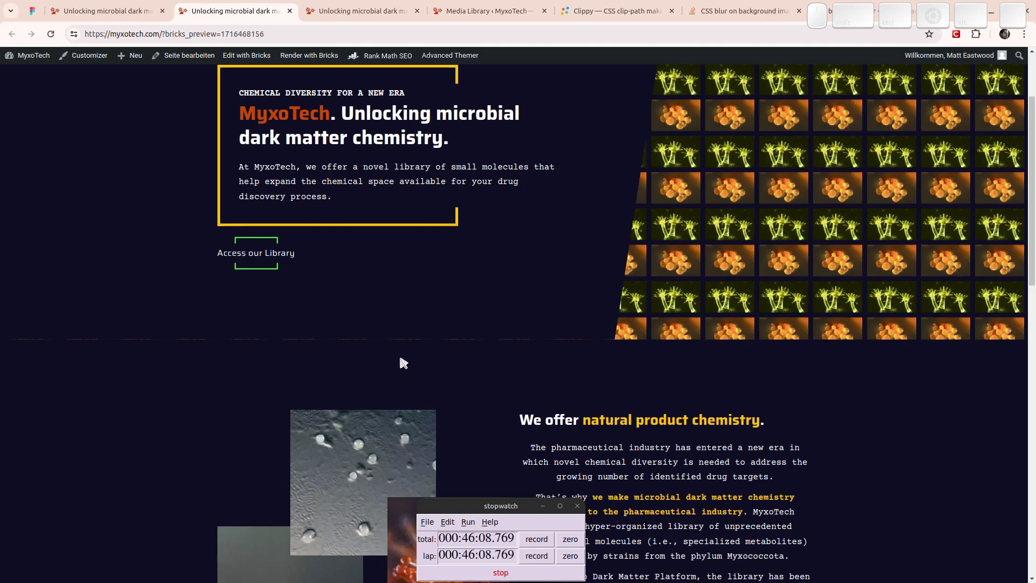
click(124, 11)
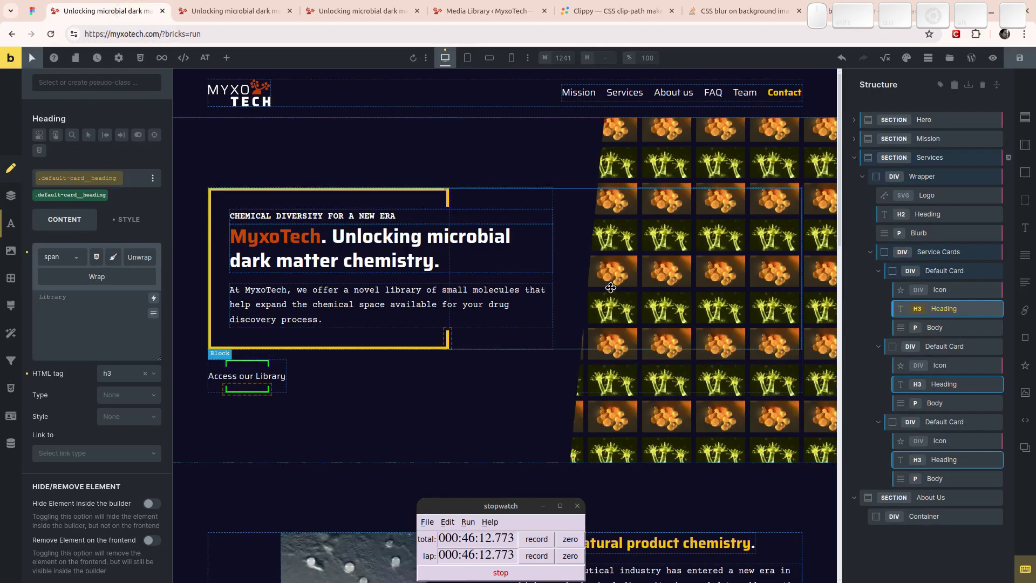
Step: Clear the centred text alignment from the .accent class used on the Mission section's Content text
scroll(603, 285, down, 9)
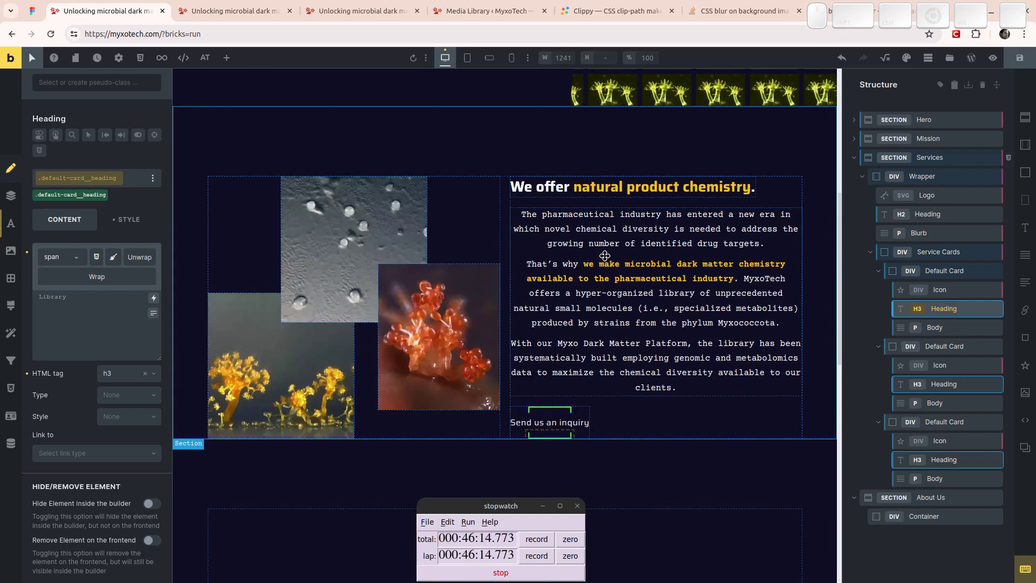
click(572, 160)
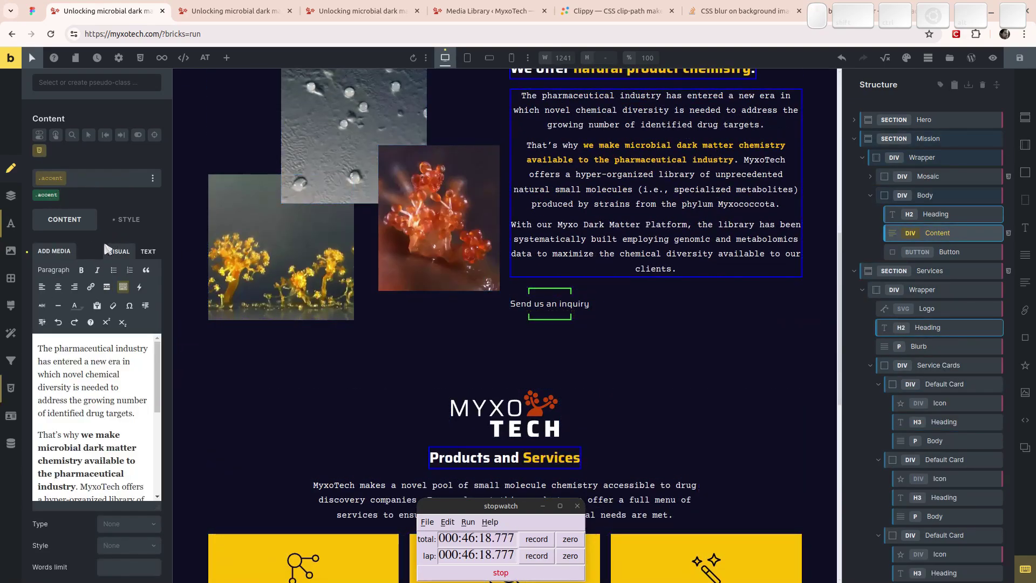
click(126, 221)
click(130, 280)
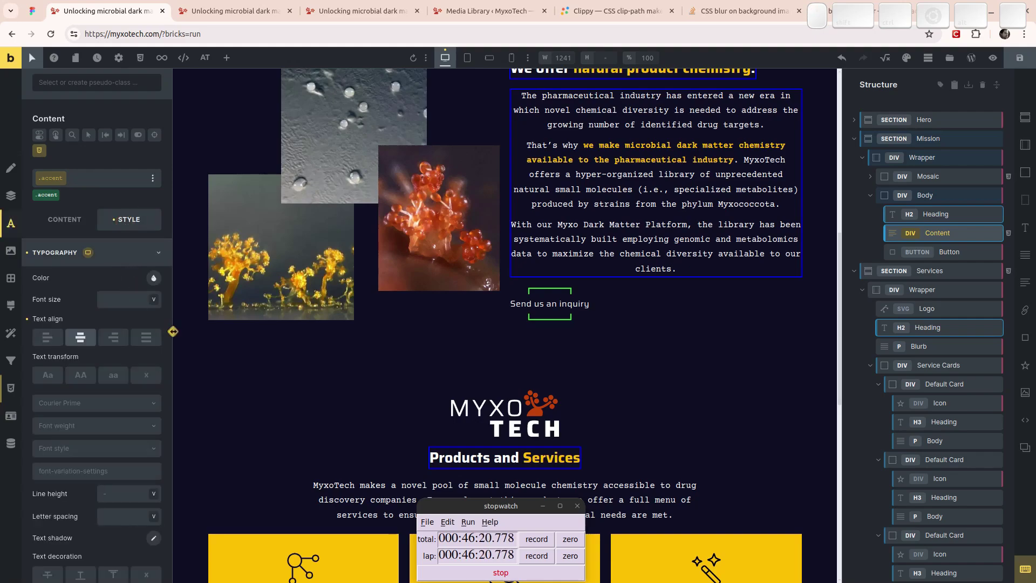
click(27, 253)
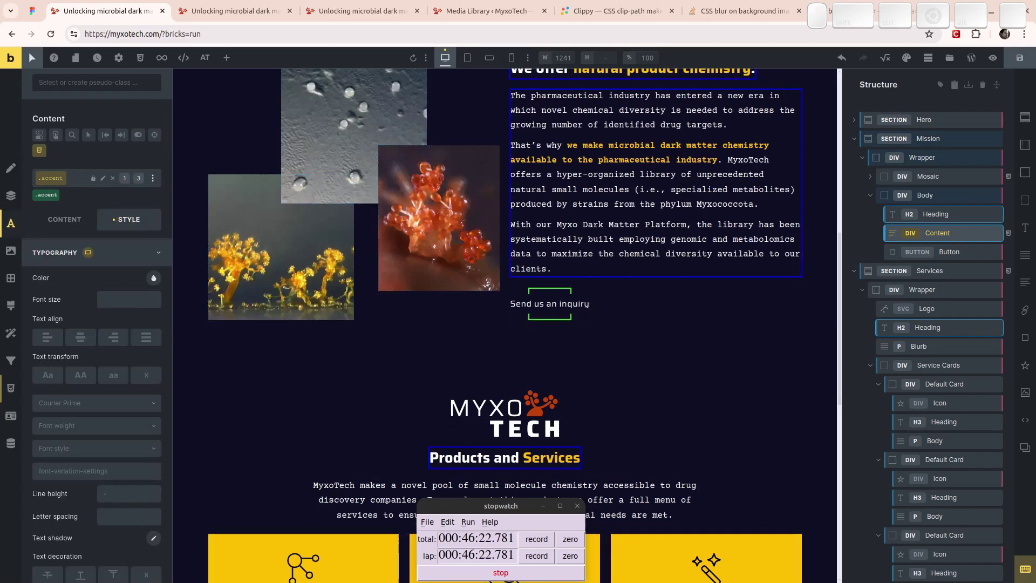
click(43, 195)
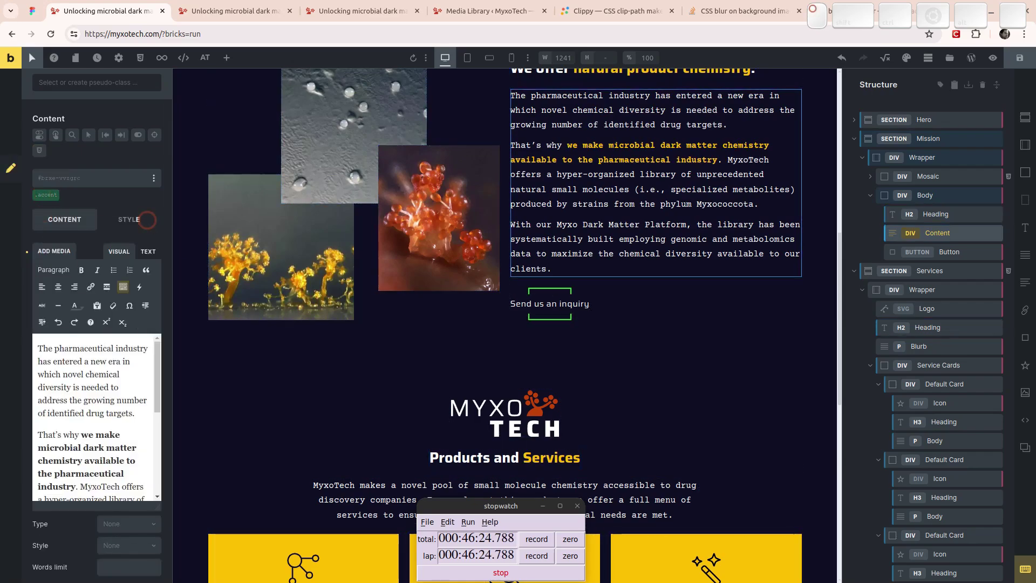
click(147, 219)
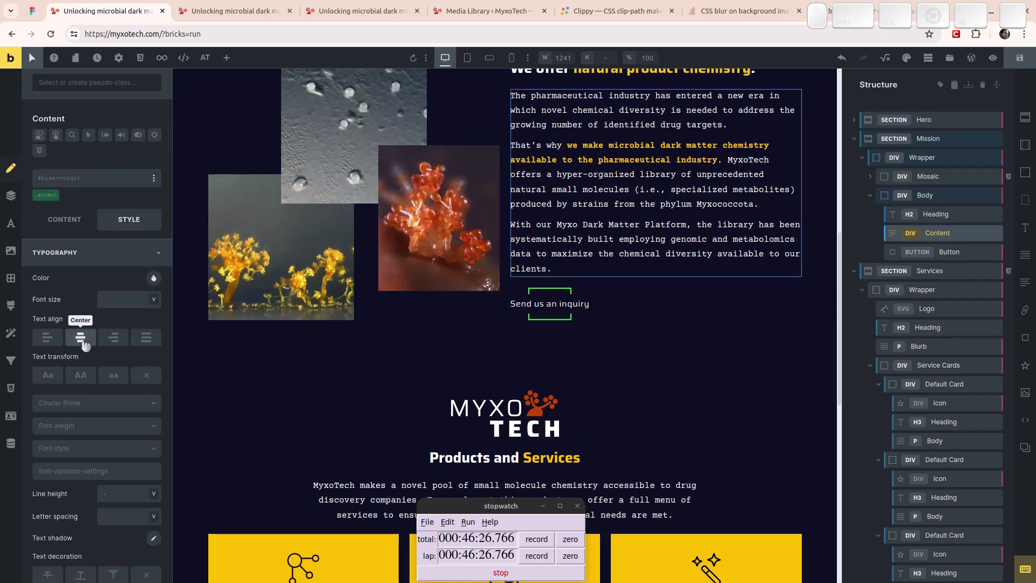
scroll(400, 258, down, 4)
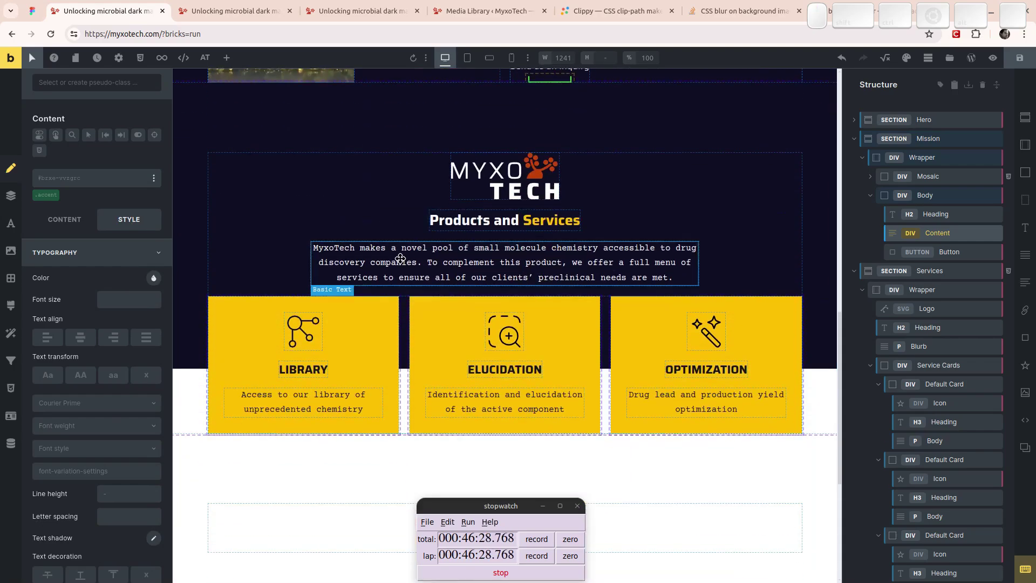
Step: Lock the .accent class and centre-align the text of the Products and Services heading at element level
click(505, 220)
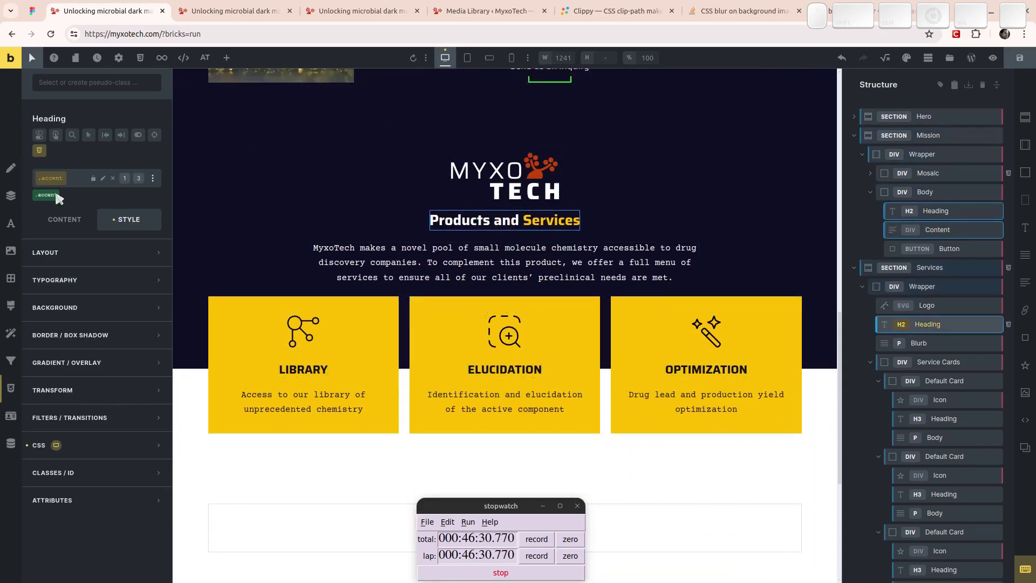
mouse_move(61, 197)
click(47, 196)
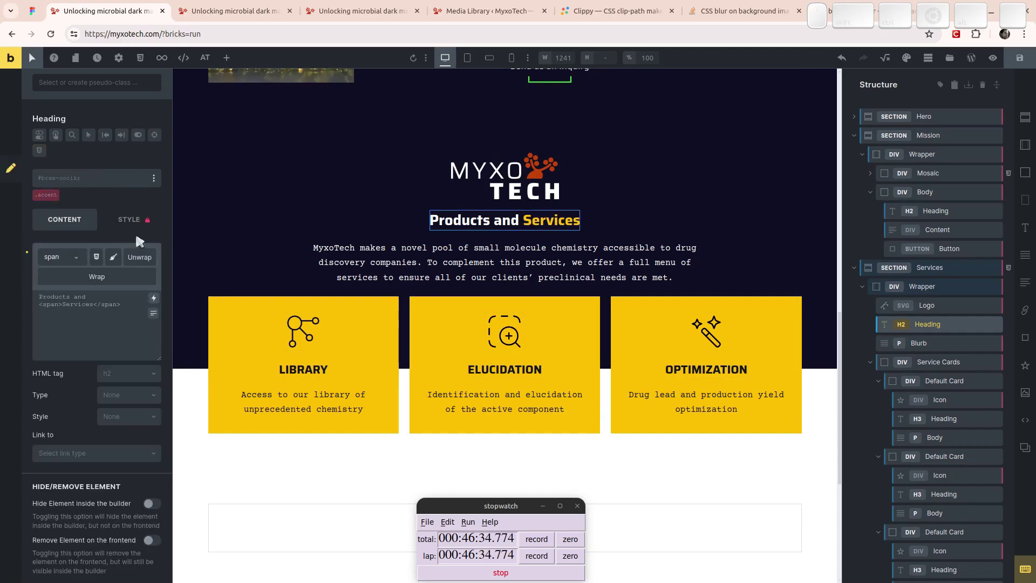
click(132, 220)
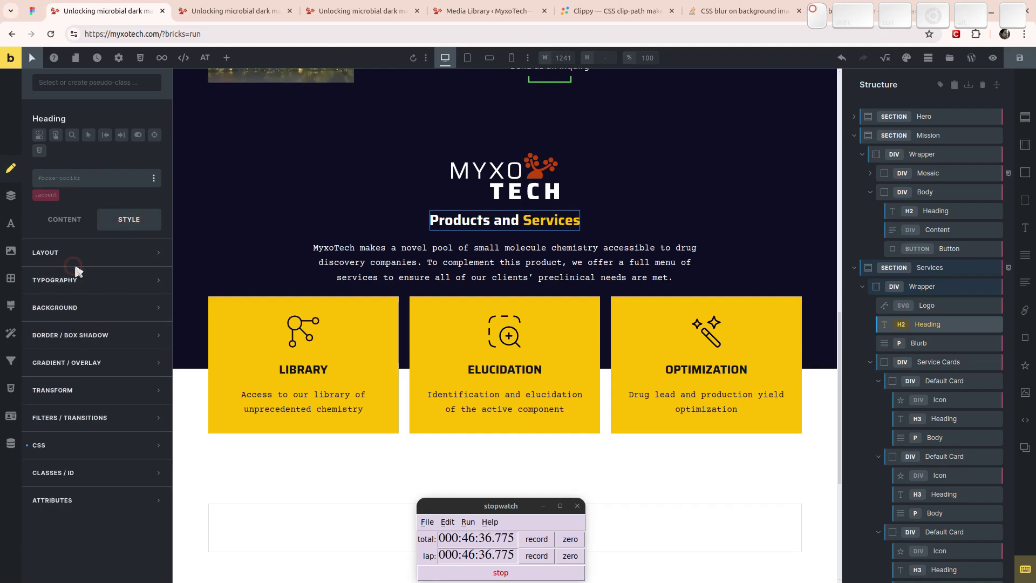
click(113, 277)
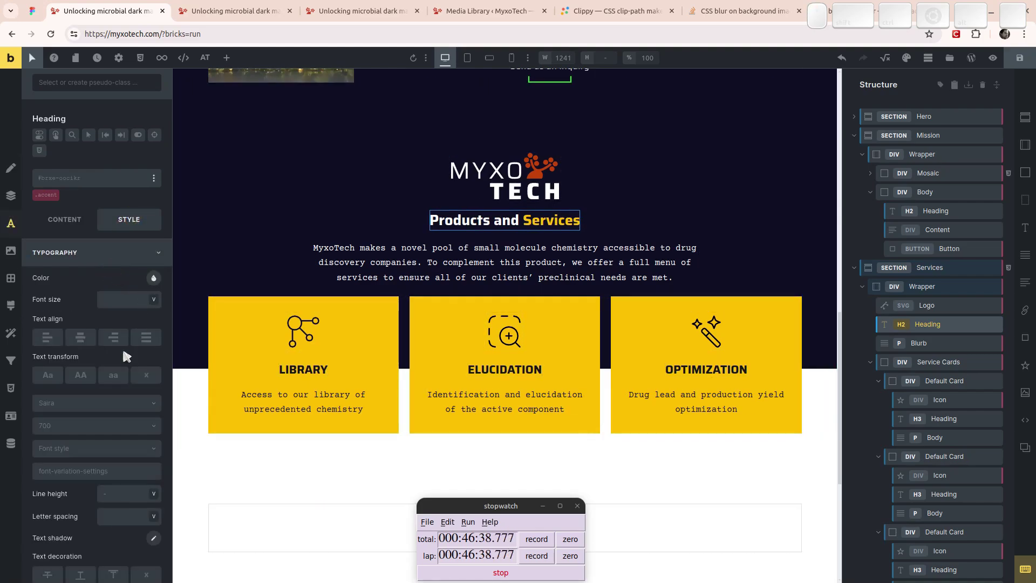
click(80, 338)
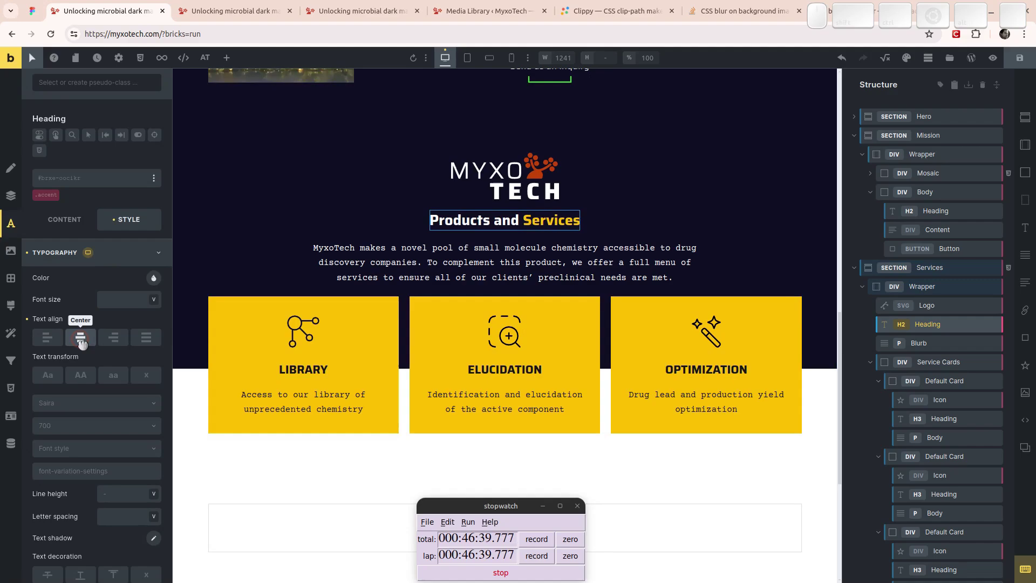
click(486, 268)
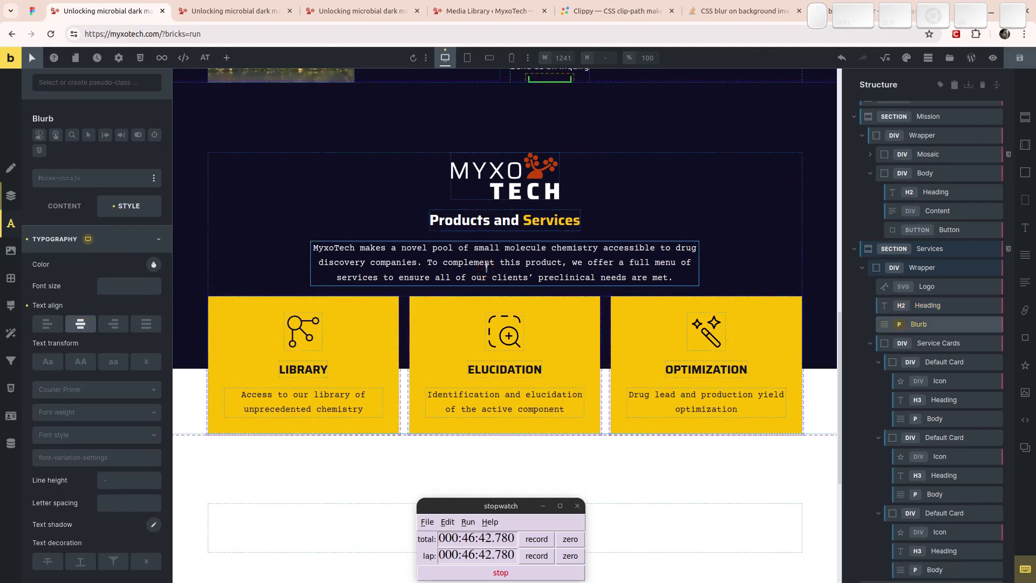
Step: Lock the .brand class on the Hero section's H1 heading
scroll(481, 272, up, 15)
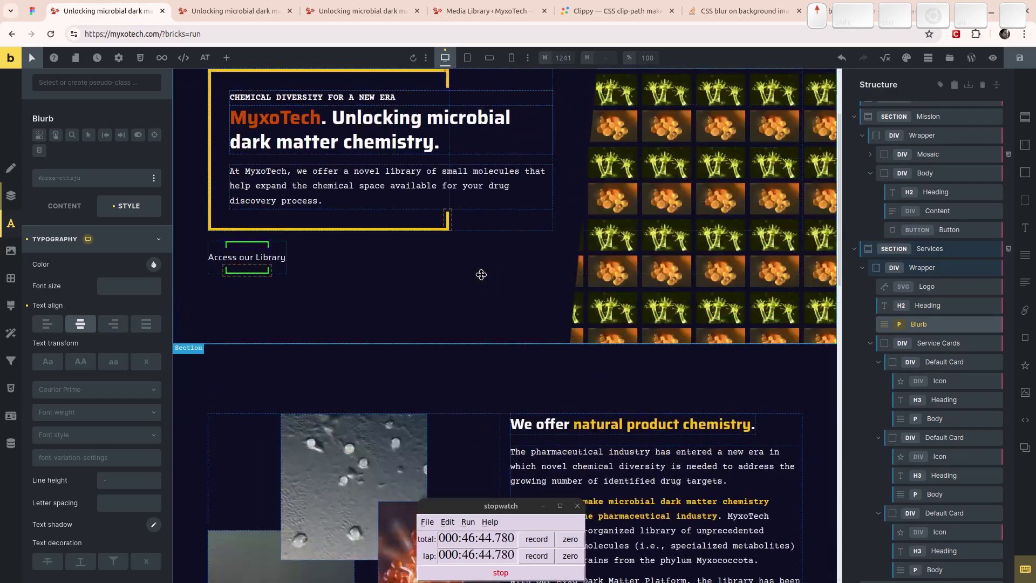
click(338, 237)
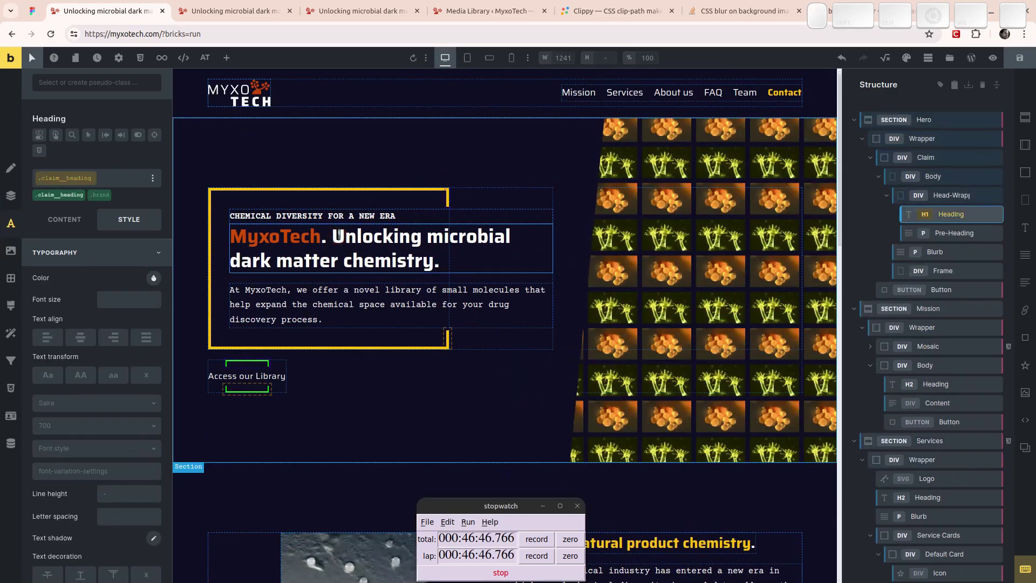
click(101, 195)
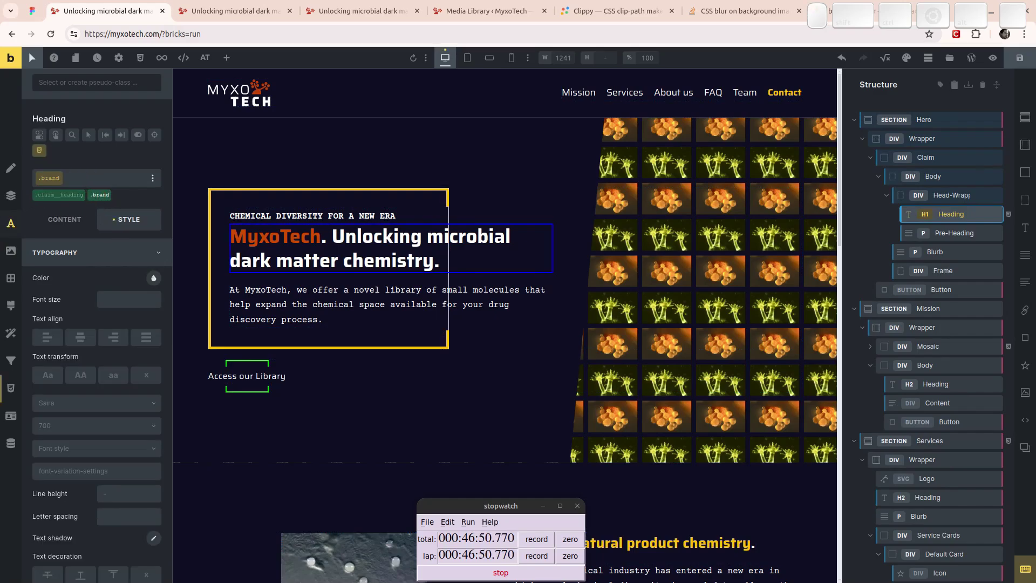
click(125, 252)
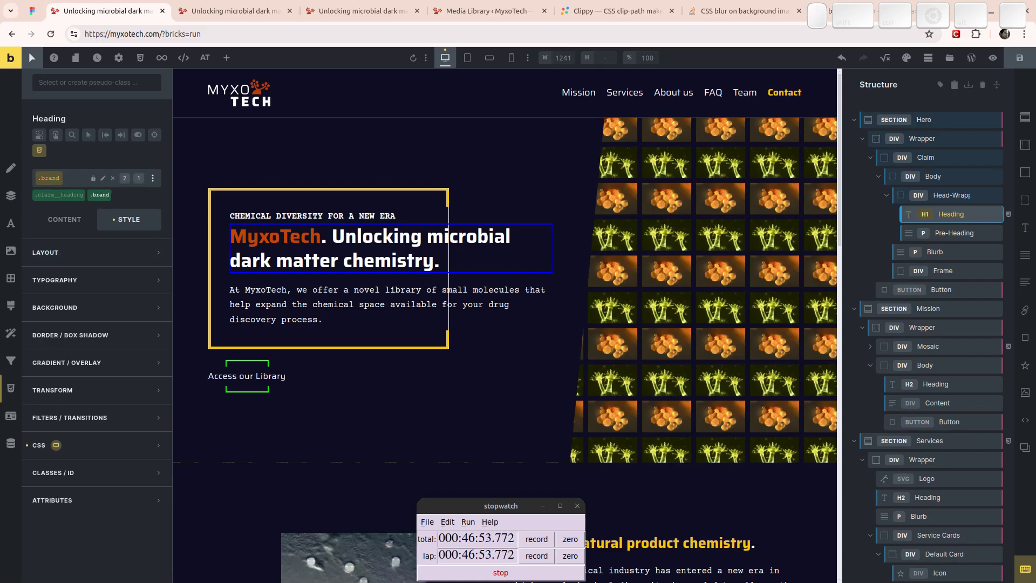
click(92, 178)
Step: Save the page and review the Mission and Services sections
scroll(378, 324, down, 9)
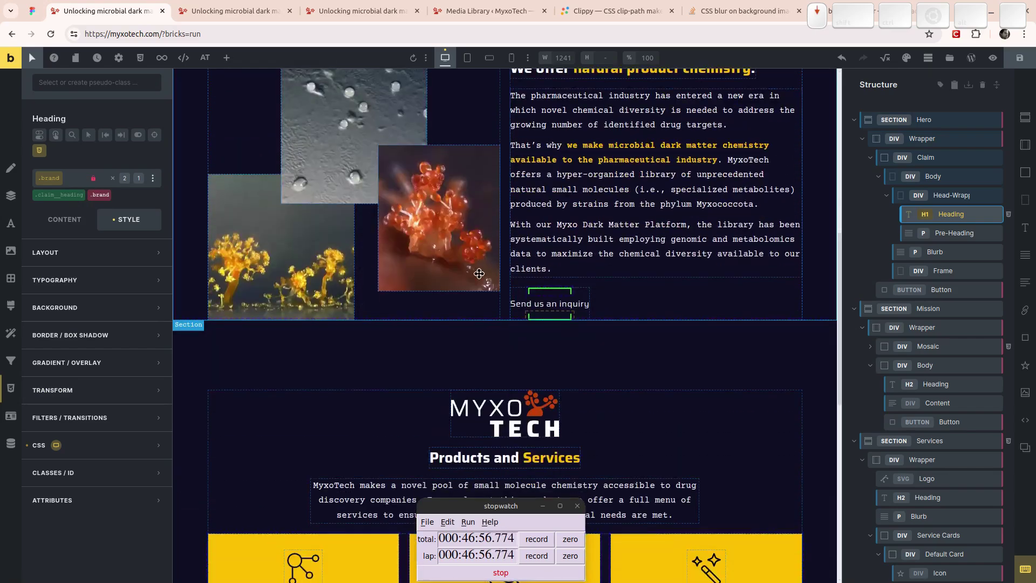
click(594, 178)
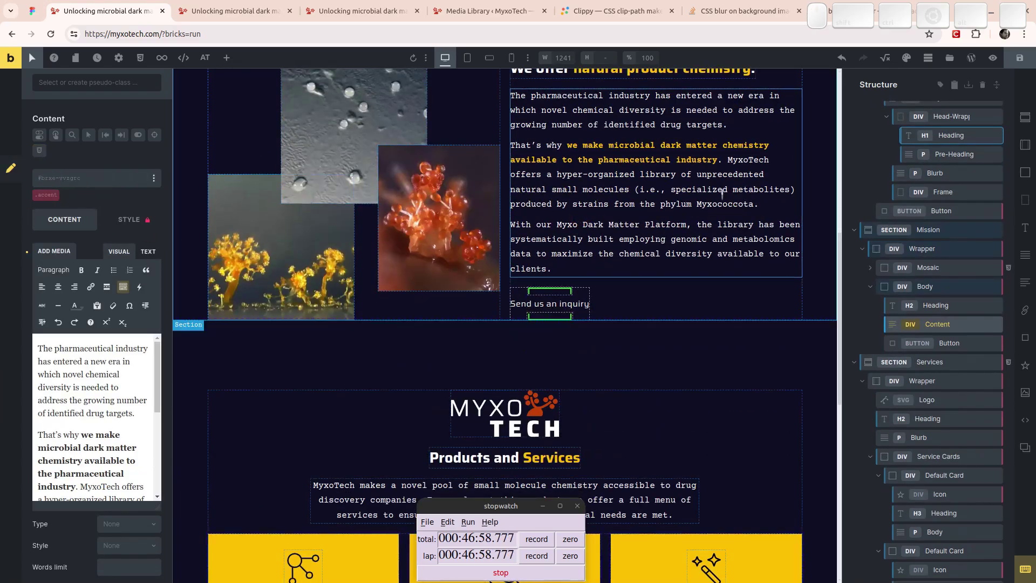
click(1030, 63)
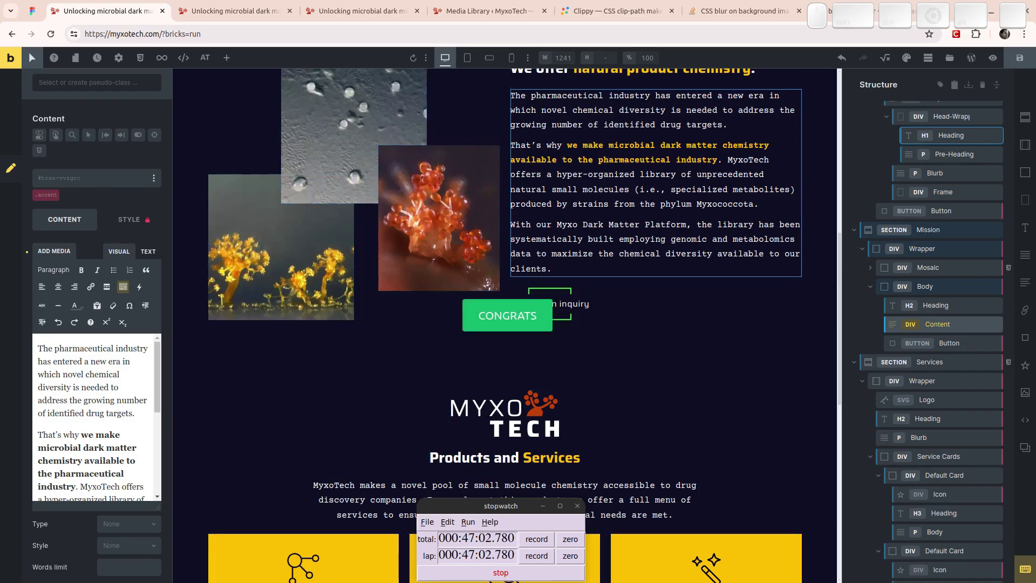
scroll(97, 378, down, 3)
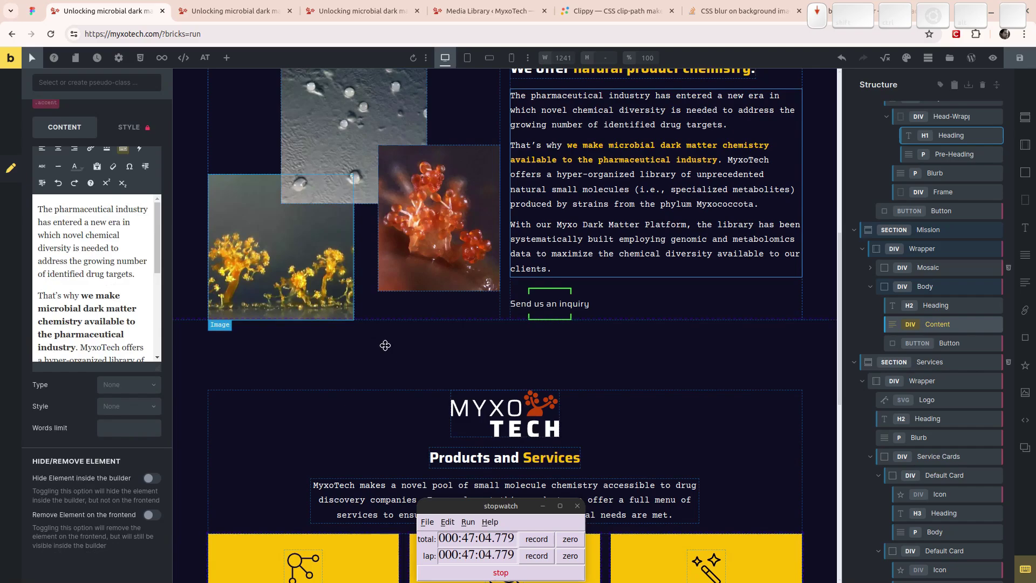
scroll(428, 332, down, 4)
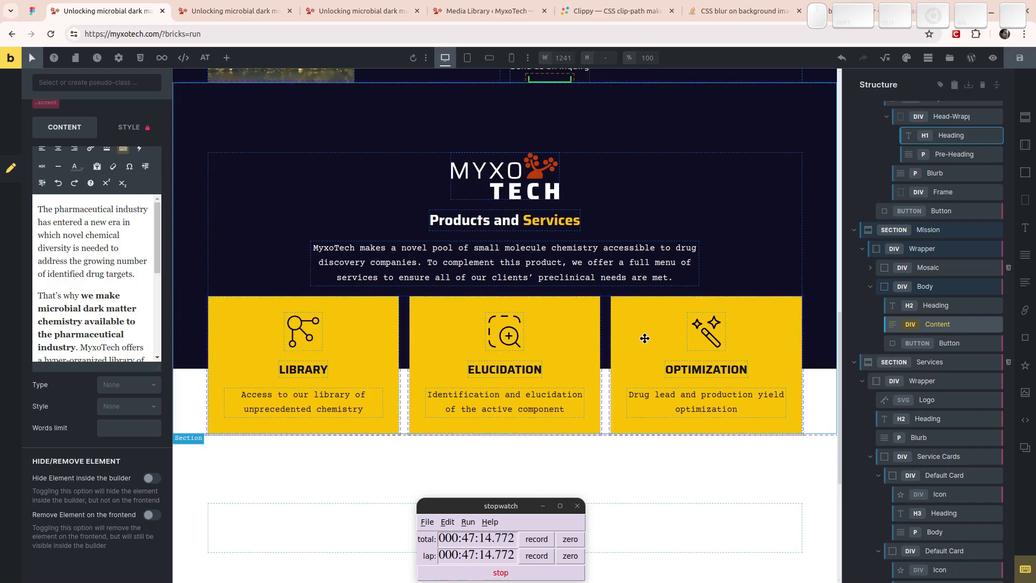
scroll(333, 326, down, 2)
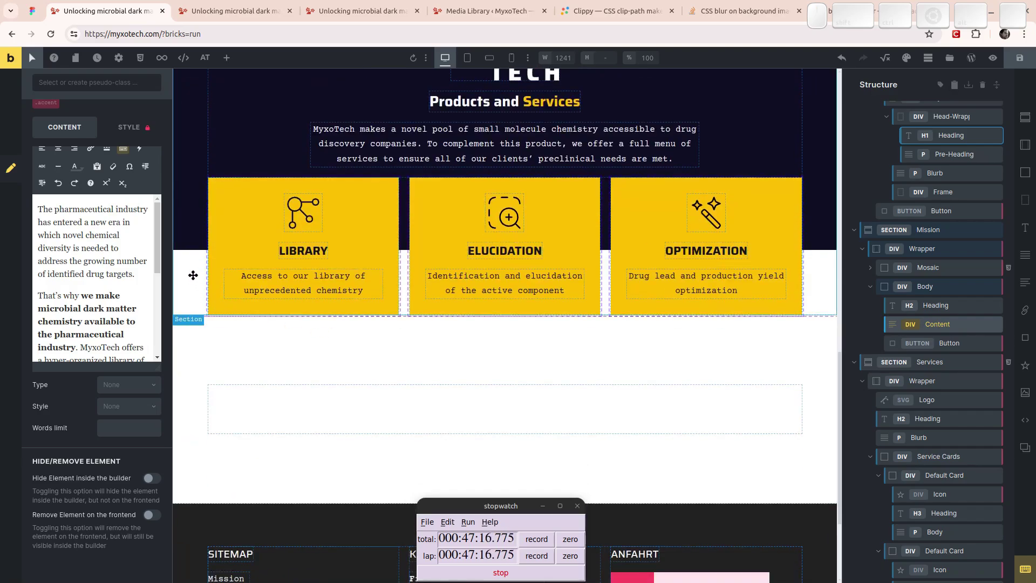